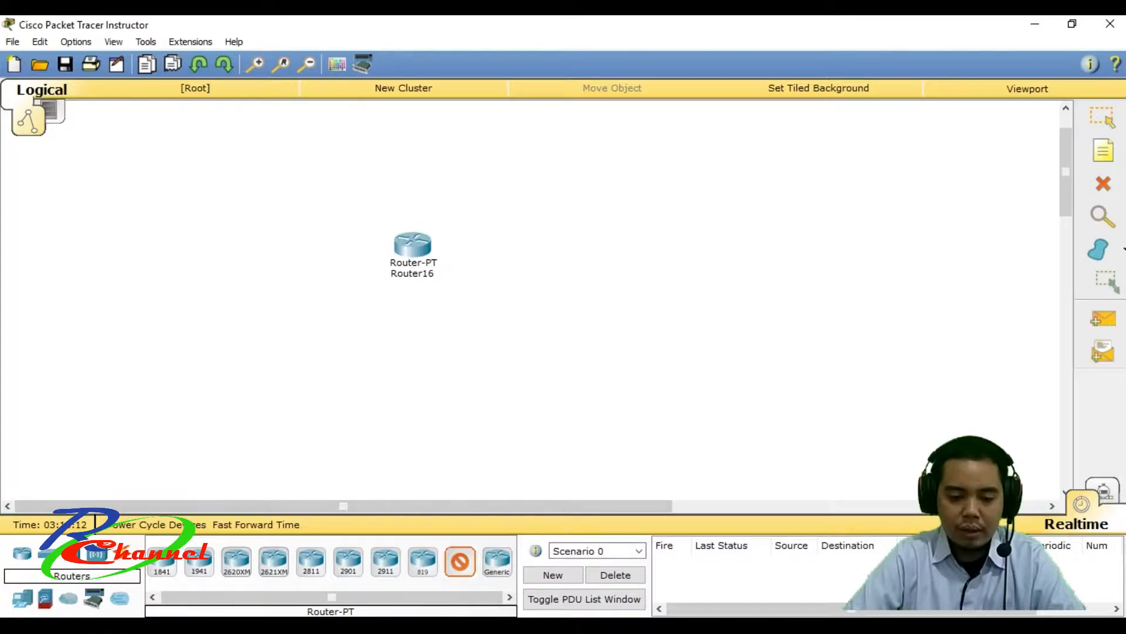
Step: Place two more Router-PT generic routers in a horizontal row beside the existing Router16
left_click(574, 245)
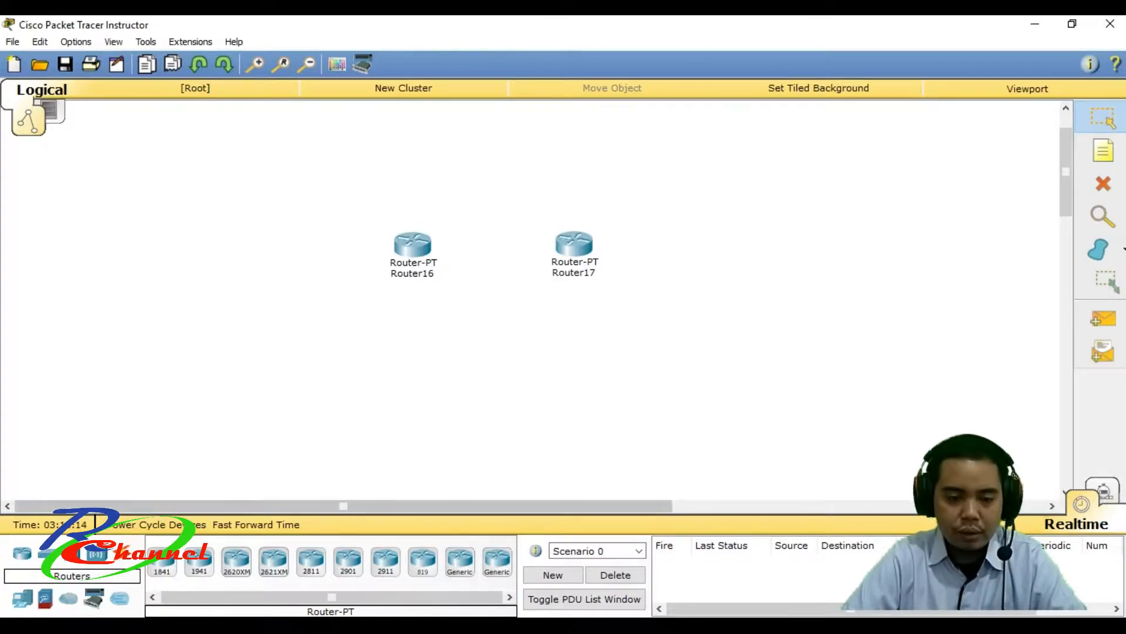
left_click(460, 562)
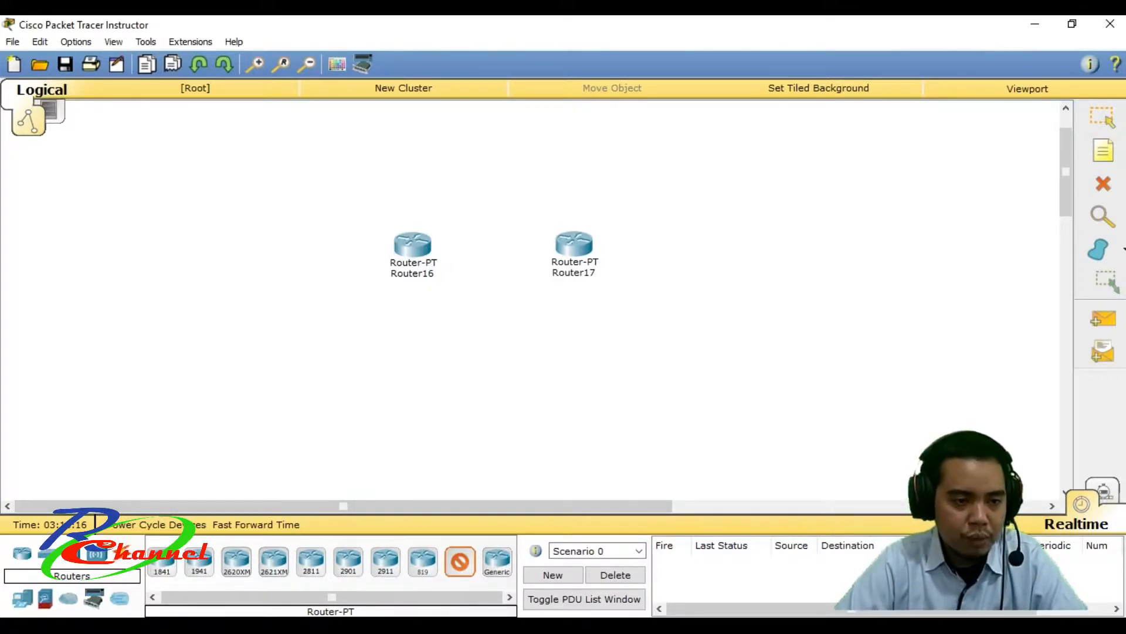
left_click(743, 244)
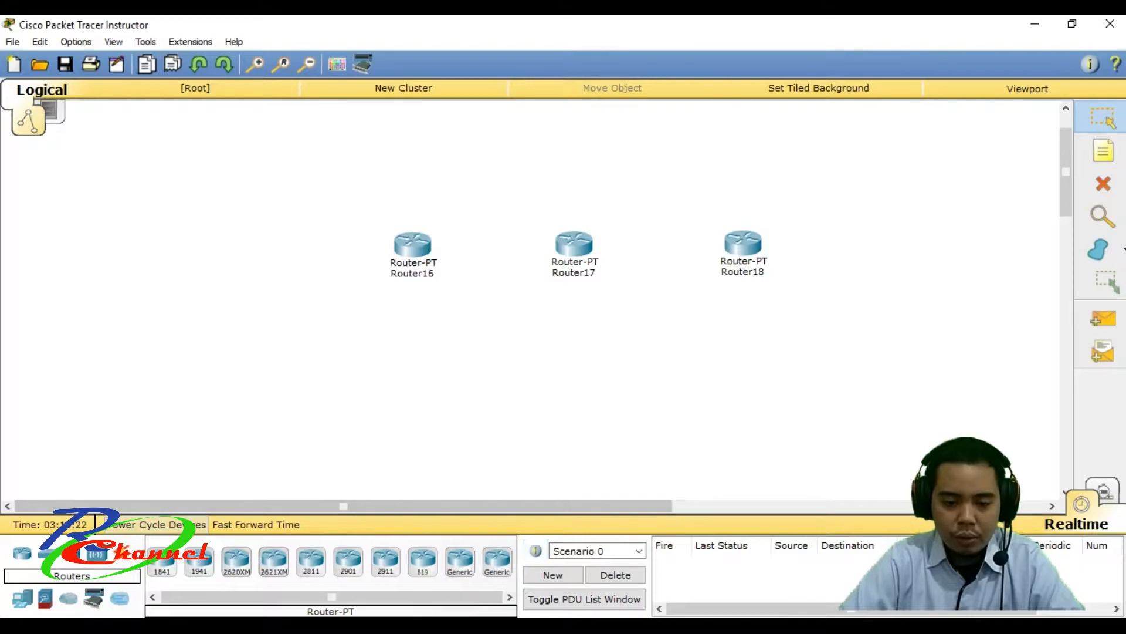
Step: Place three 2950-24 switches in a row, one below each router
left_click(47, 552)
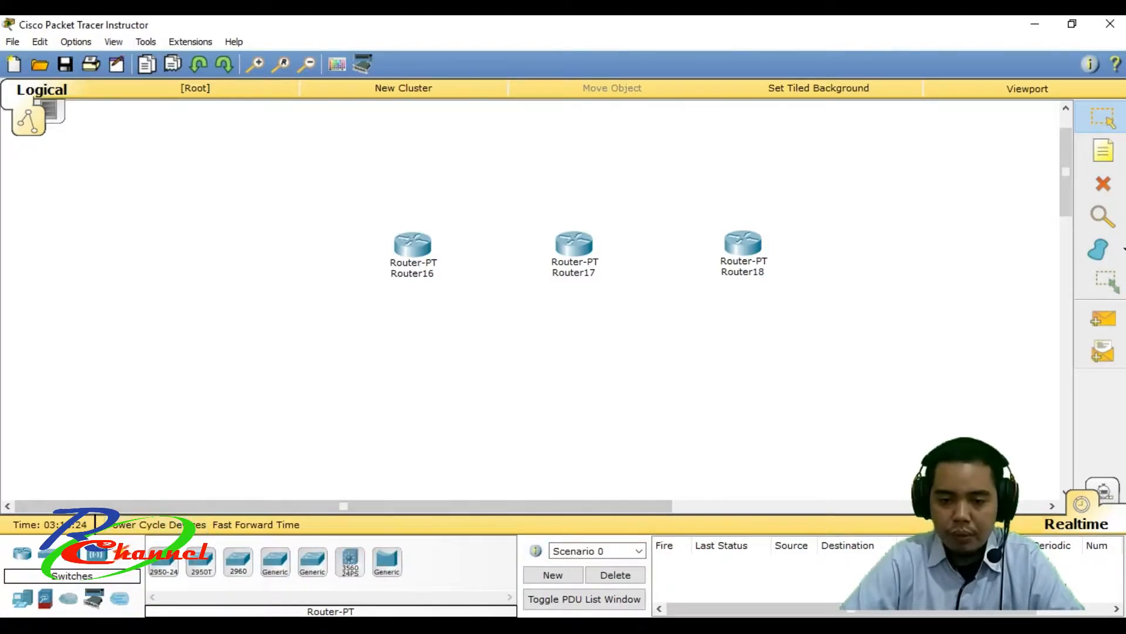
left_click(163, 561)
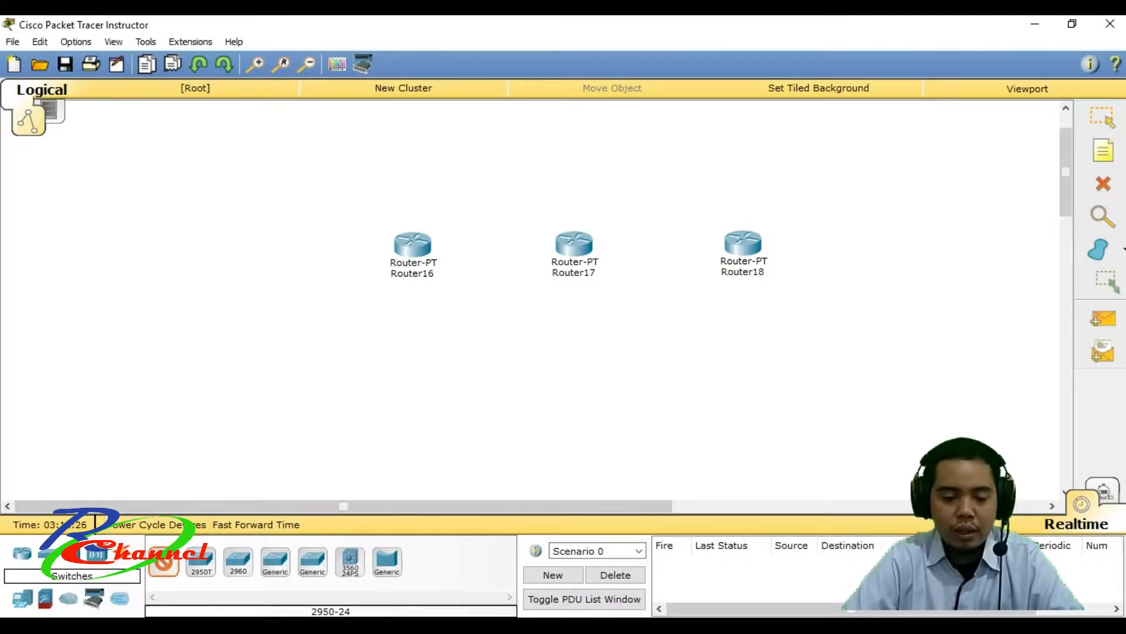
left_click(413, 364)
left_click(163, 560)
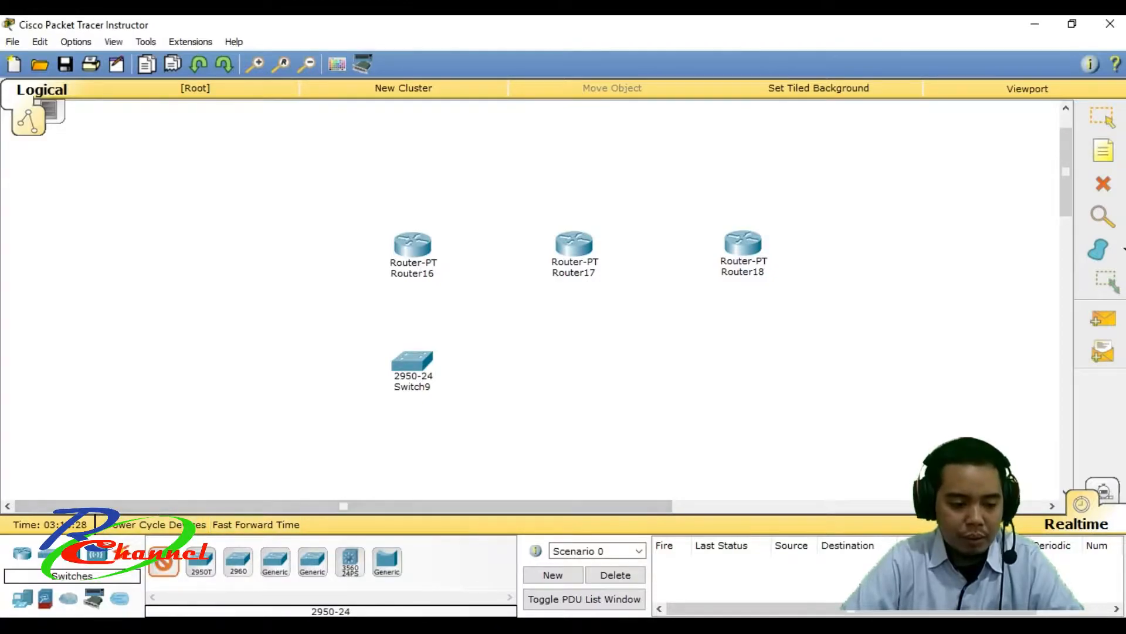
left_click(576, 359)
left_click(163, 561)
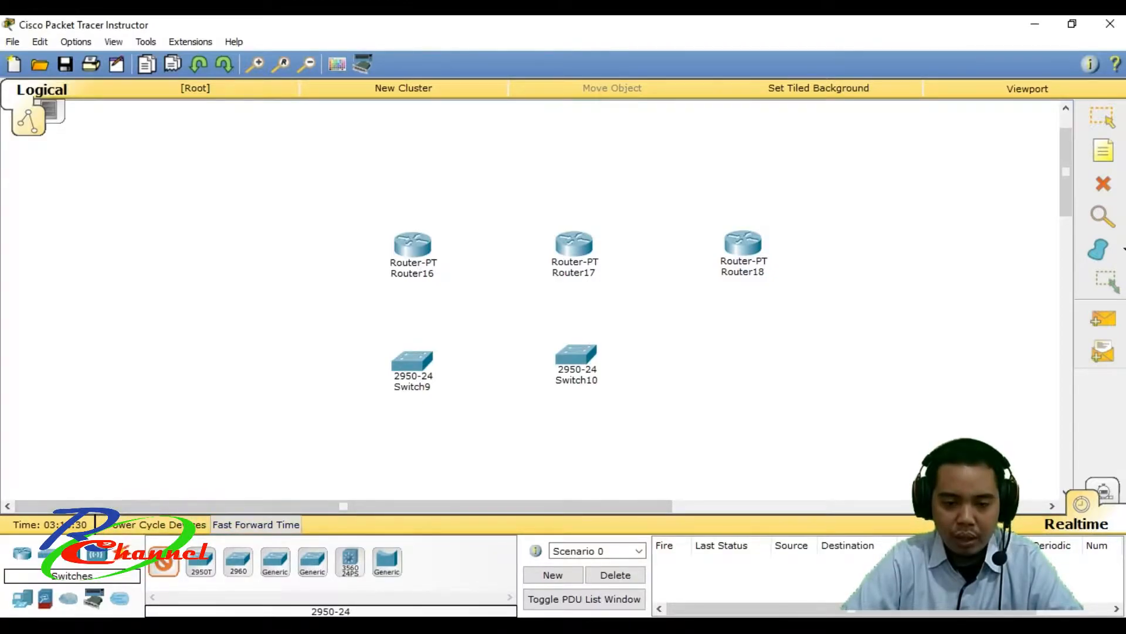
left_click(741, 359)
Step: Place six Laptop-PT end devices below the switches, two under each switch
scroll(741, 359, "down", 3)
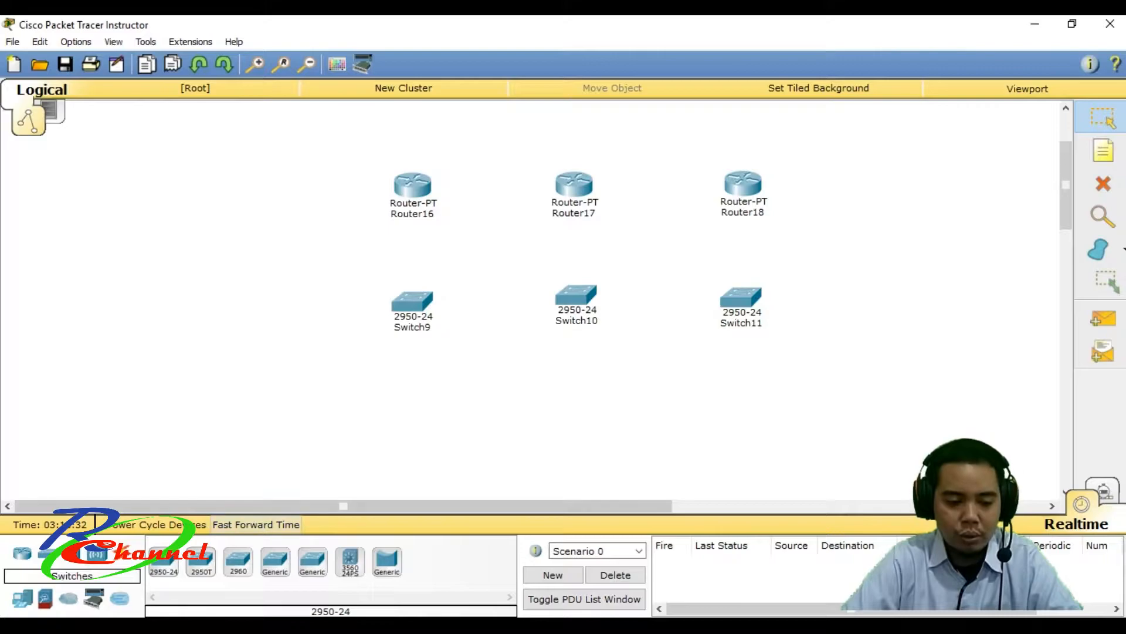
left_click(23, 599)
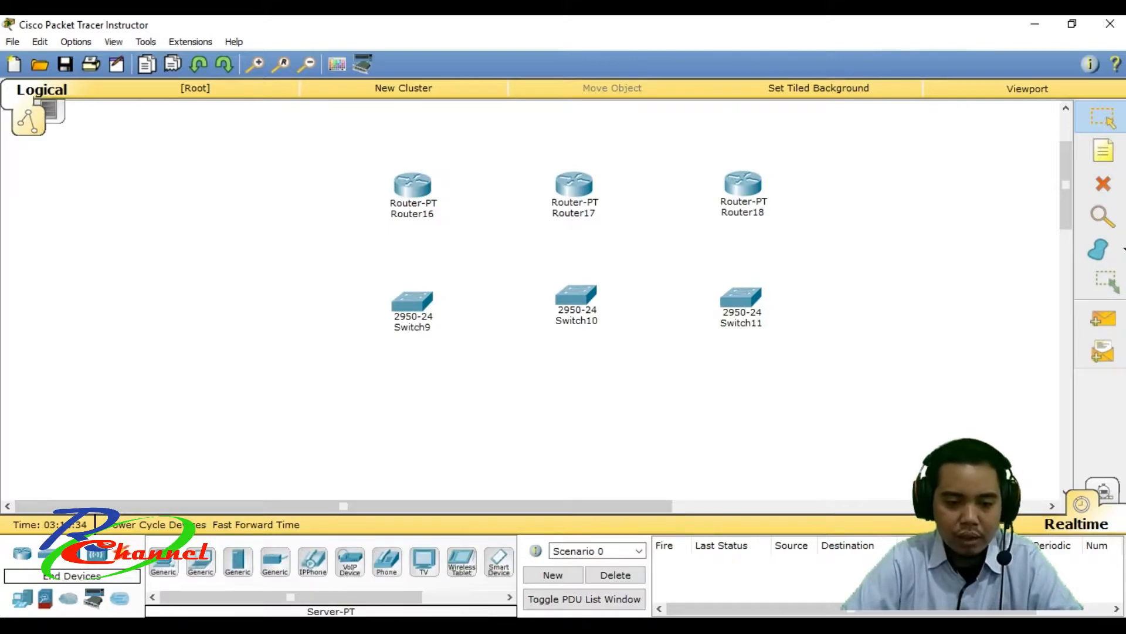
left_click(200, 561)
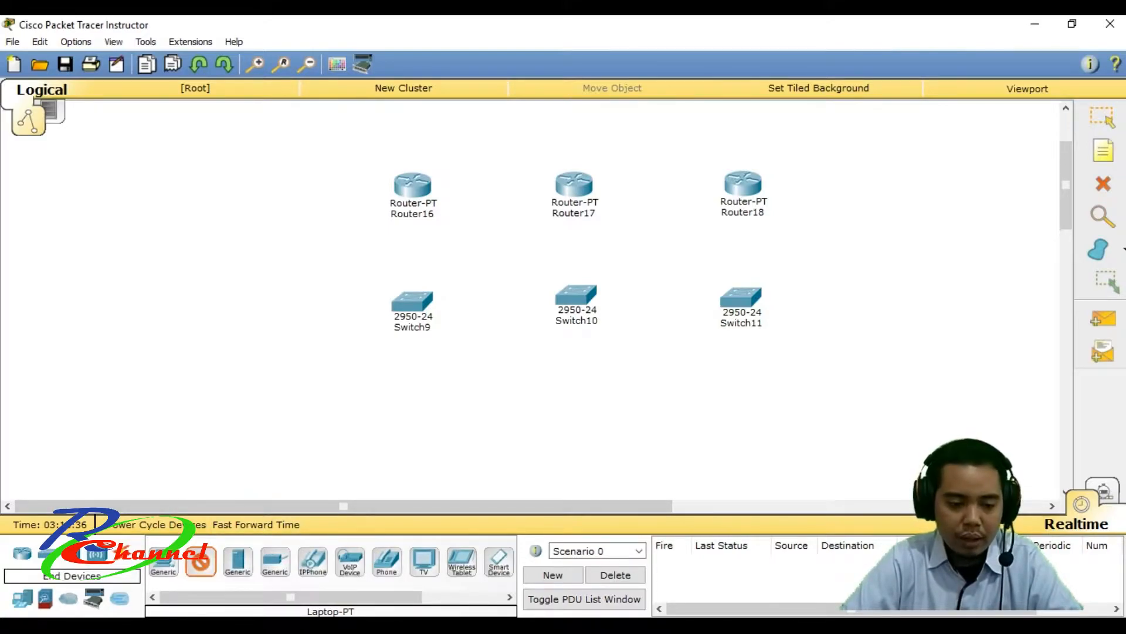
left_click(348, 422)
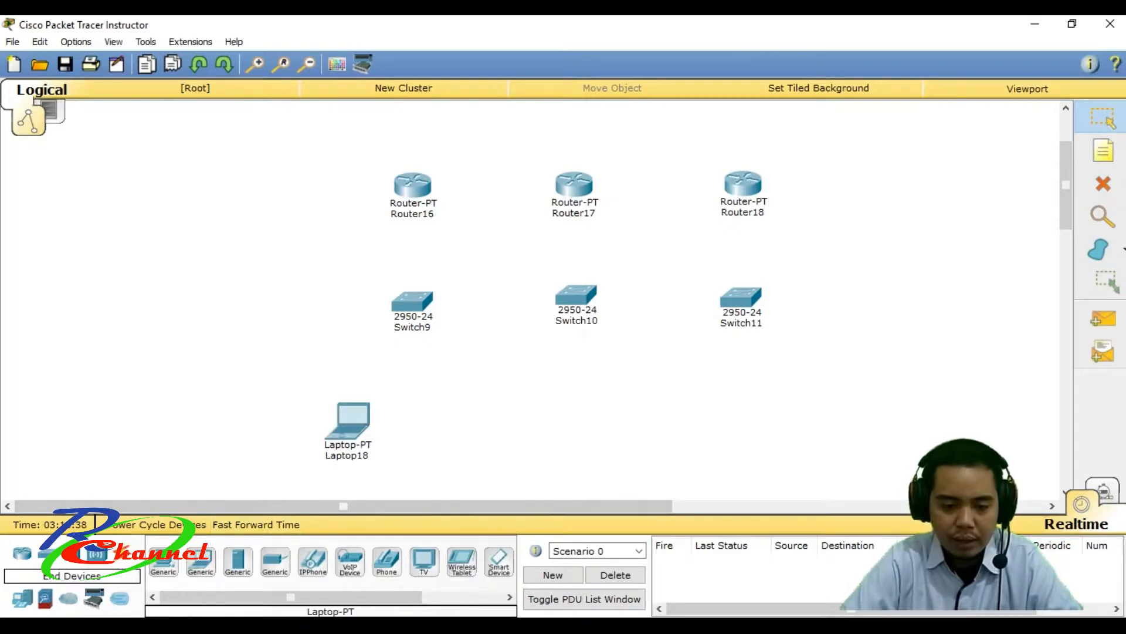
left_click(428, 418)
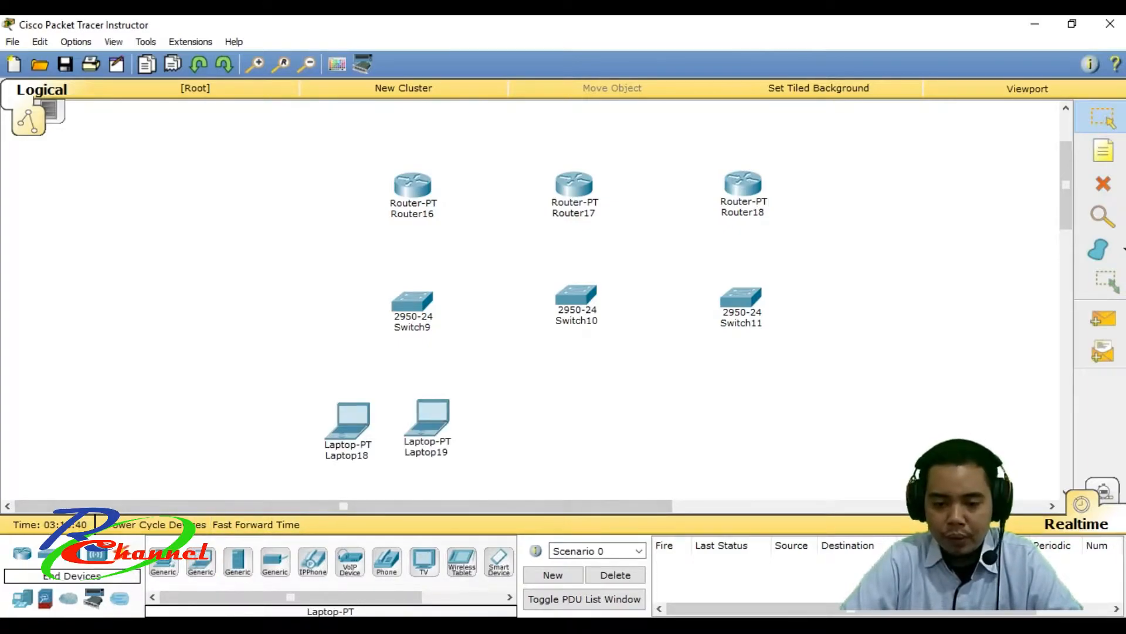
left_click(542, 424)
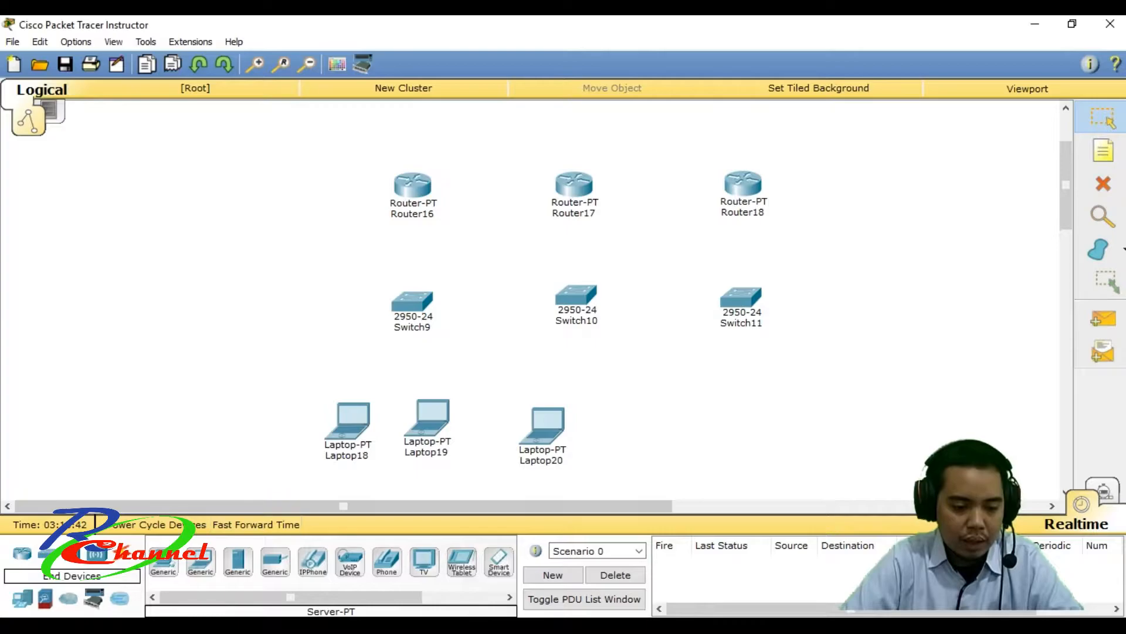
left_click(607, 418)
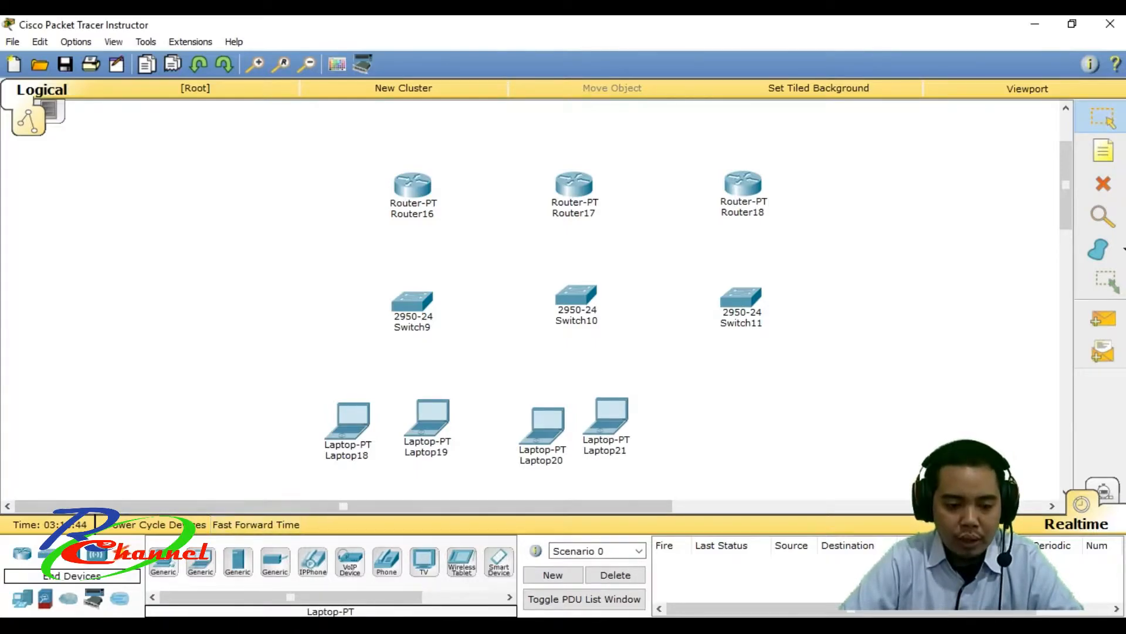
left_click(702, 419)
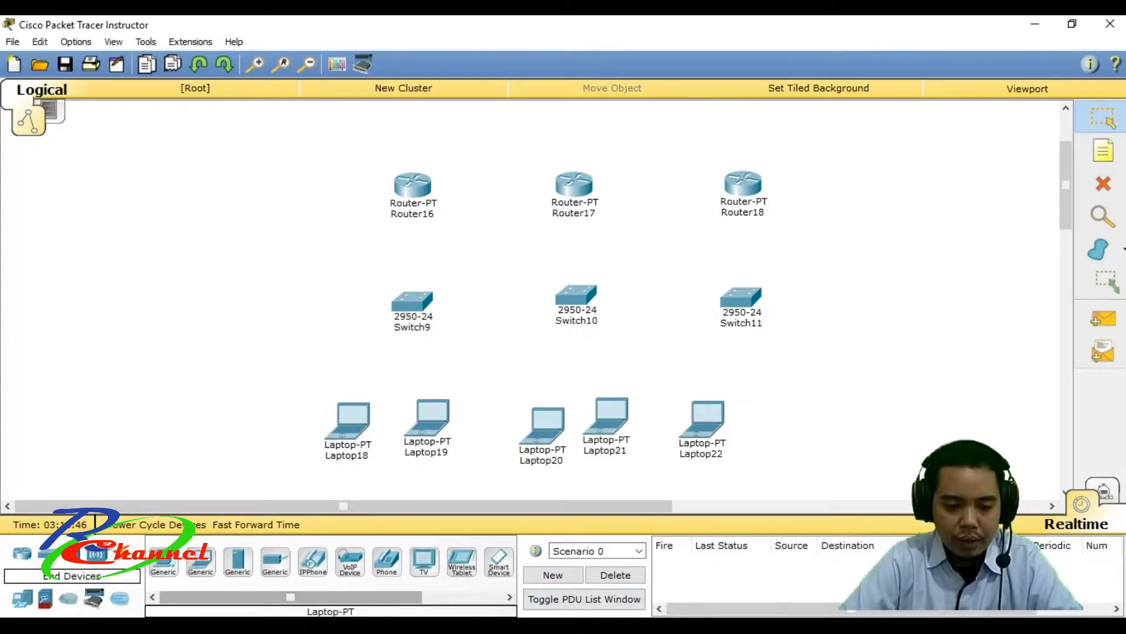
left_click(793, 429)
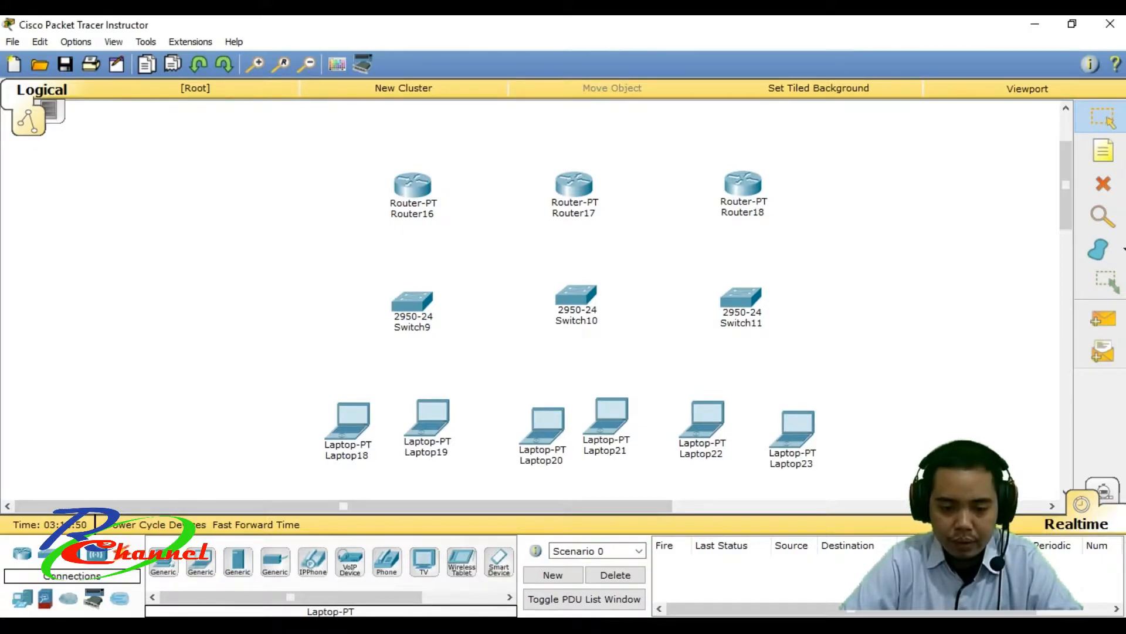
Step: Choose the Copper Straight-Through cable from the available connection types
left_click(96, 553)
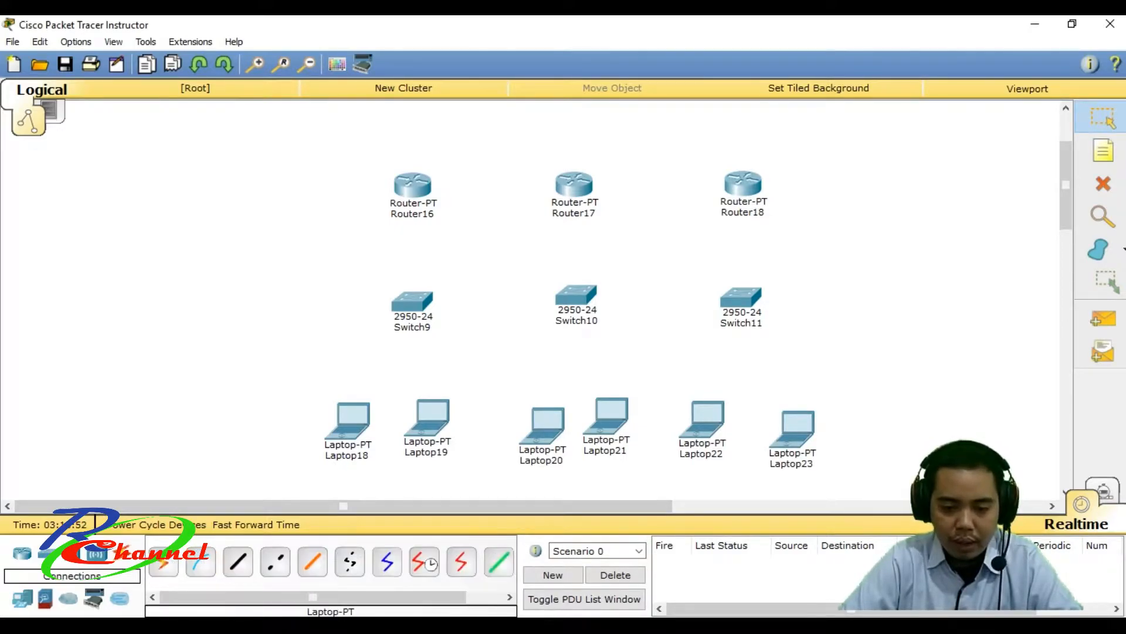
left_click(237, 562)
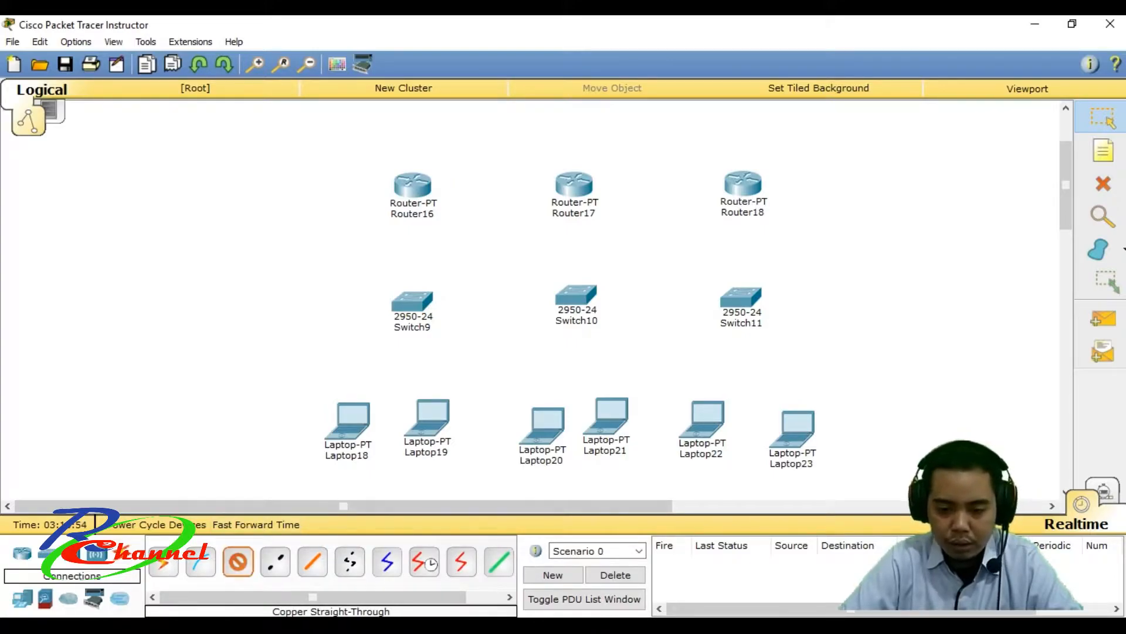
left_click(351, 432)
left_click(356, 421)
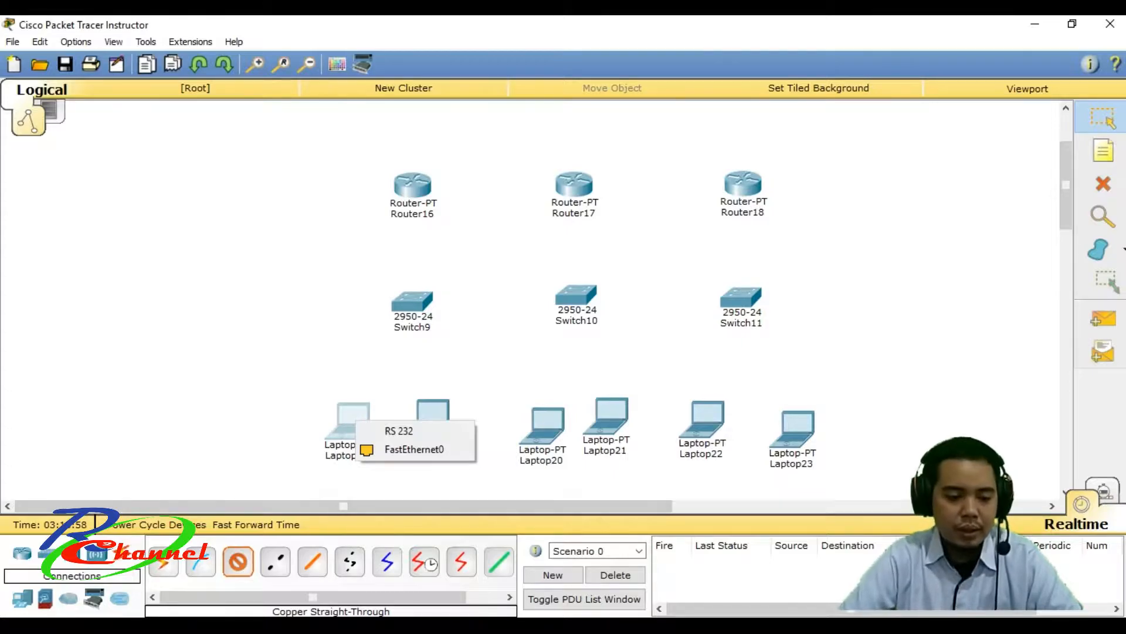
left_click(238, 562)
left_click(275, 561)
left_click(238, 562)
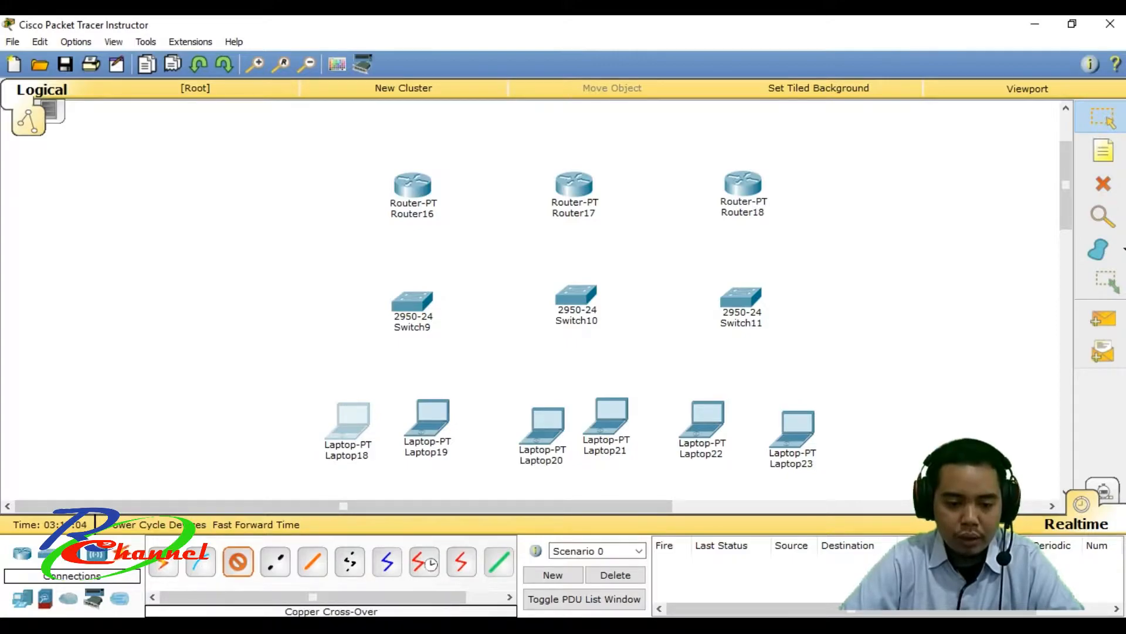
left_click(276, 561)
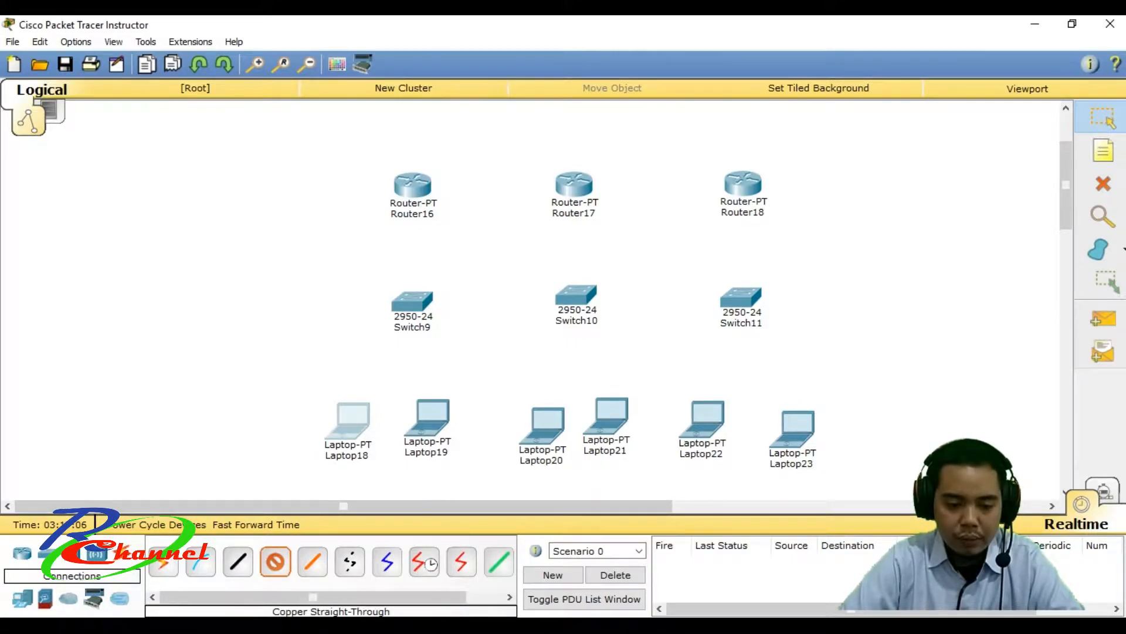
Step: Connect Laptop18's FastEthernet0 to Switch9's FastEthernet0/2 with a copper straight-through cable
left_click(238, 561)
left_click(355, 419)
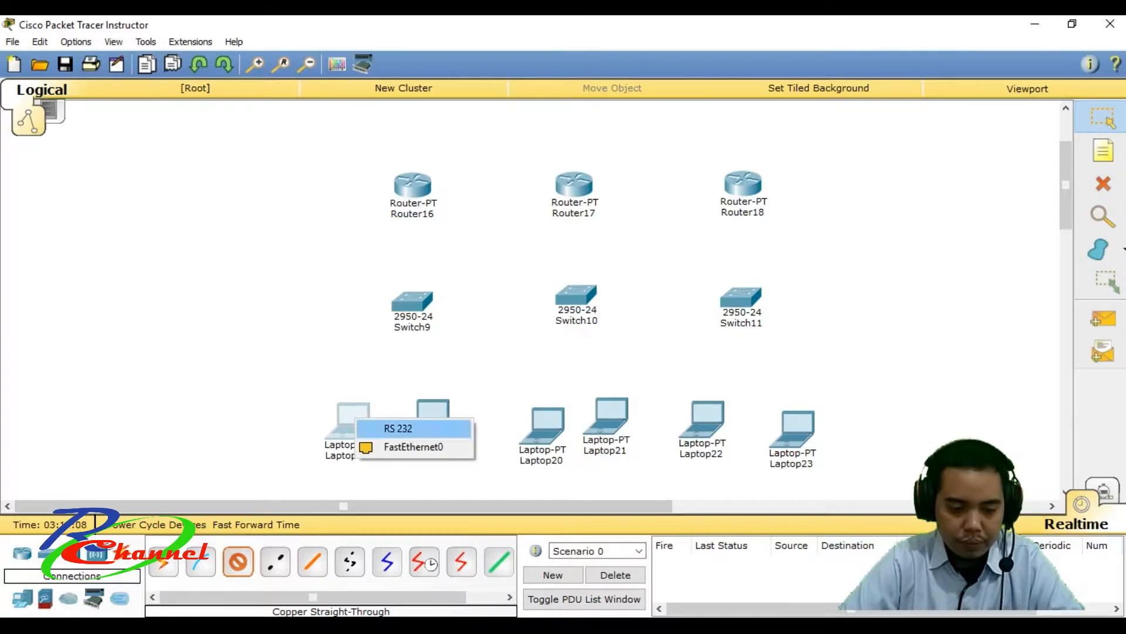
left_click(414, 446)
left_click(411, 302)
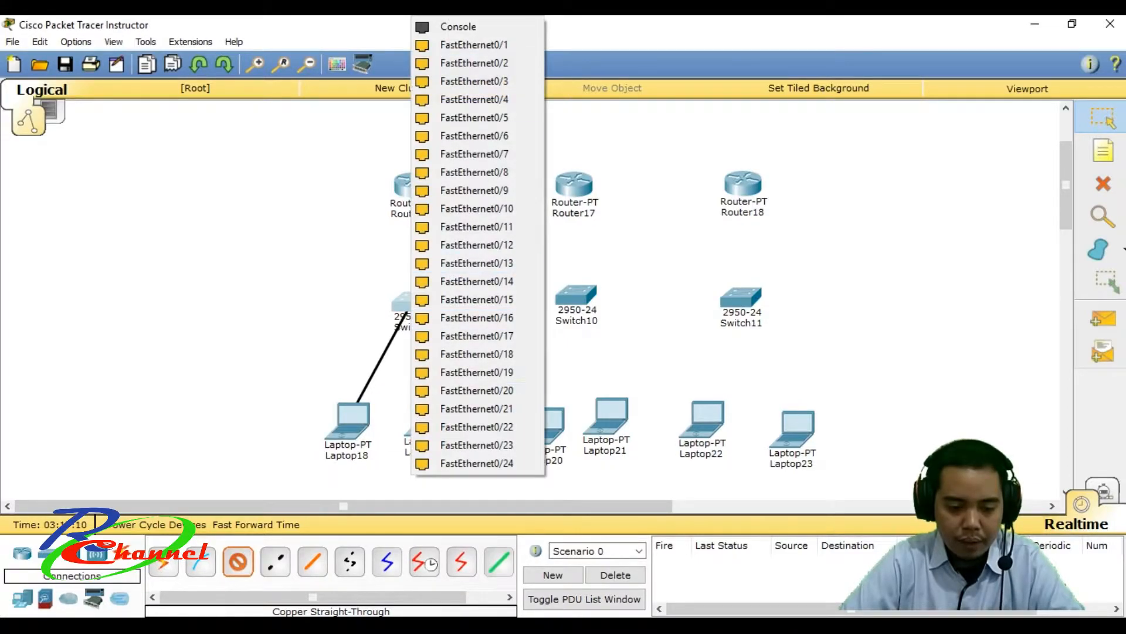
left_click(474, 63)
Step: Connect Laptop19's FastEthernet0 to Switch9's FastEthernet0/3 with a copper straight-through cable
left_click(238, 562)
left_click(430, 417)
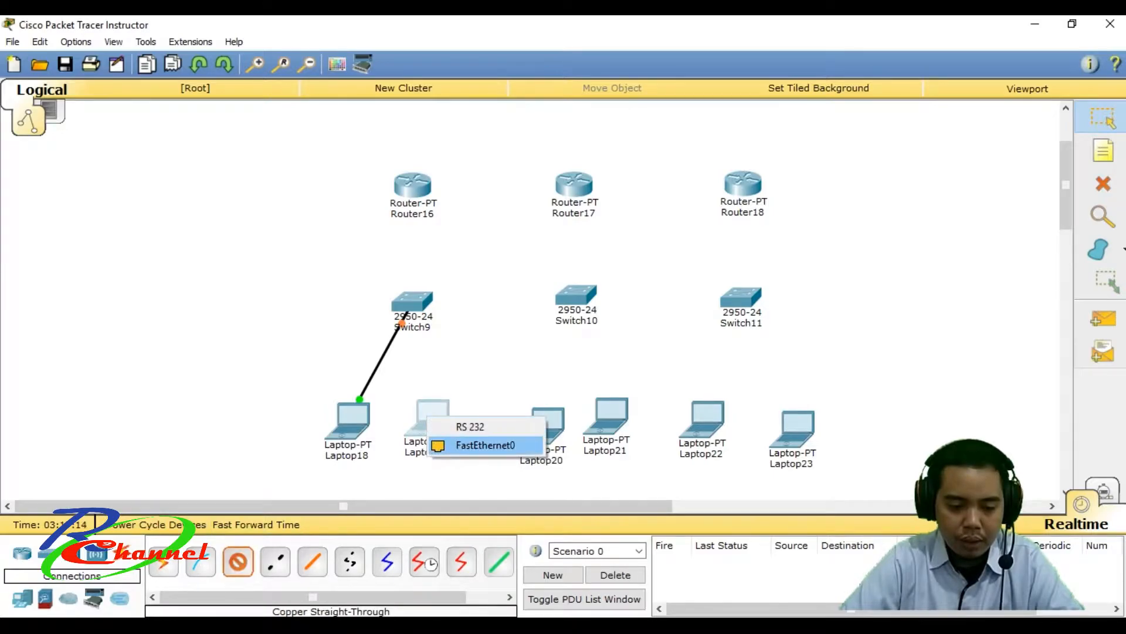
left_click(485, 445)
left_click(410, 302)
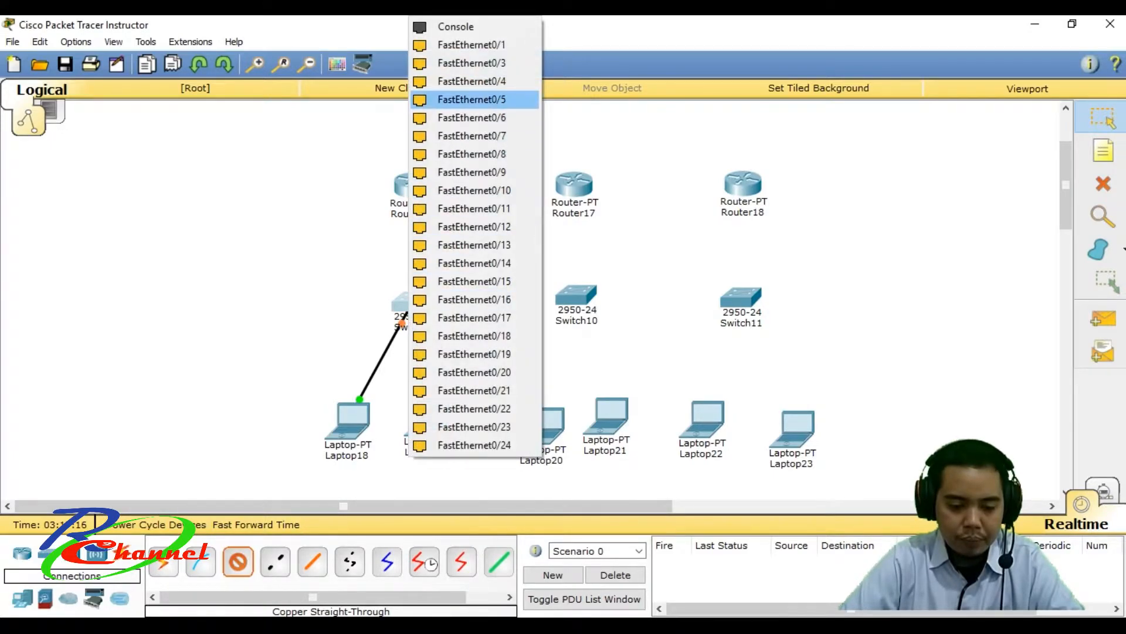
left_click(474, 63)
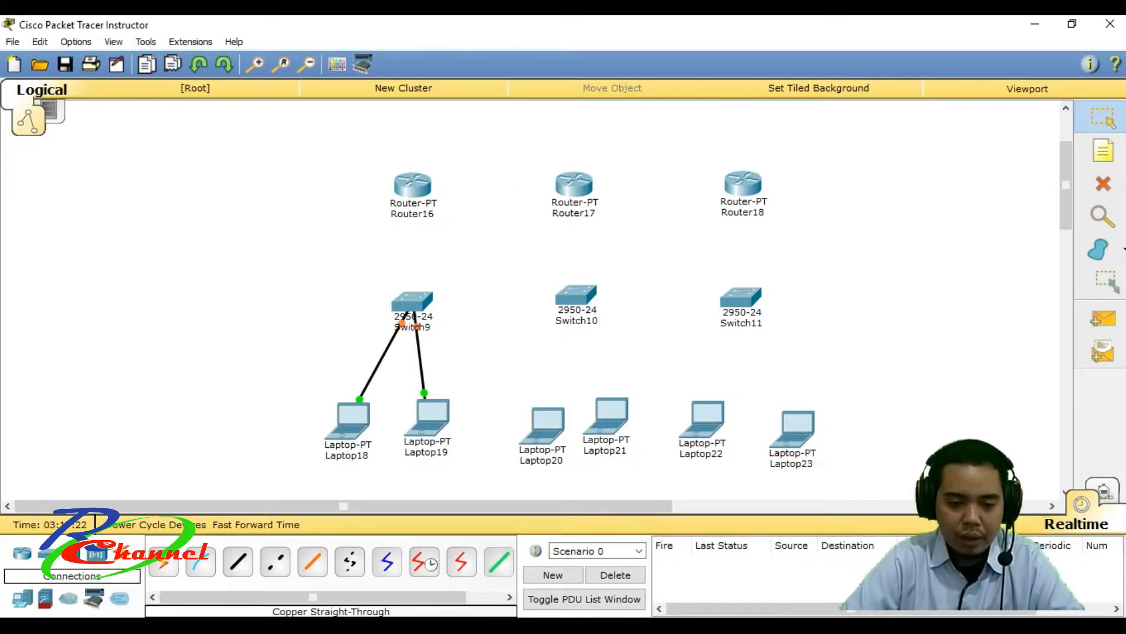
Step: Connect Laptop20's FastEthernet0 to Switch10's FastEthernet0/2 with a copper straight-through cable
left_click(237, 561)
left_click(545, 427)
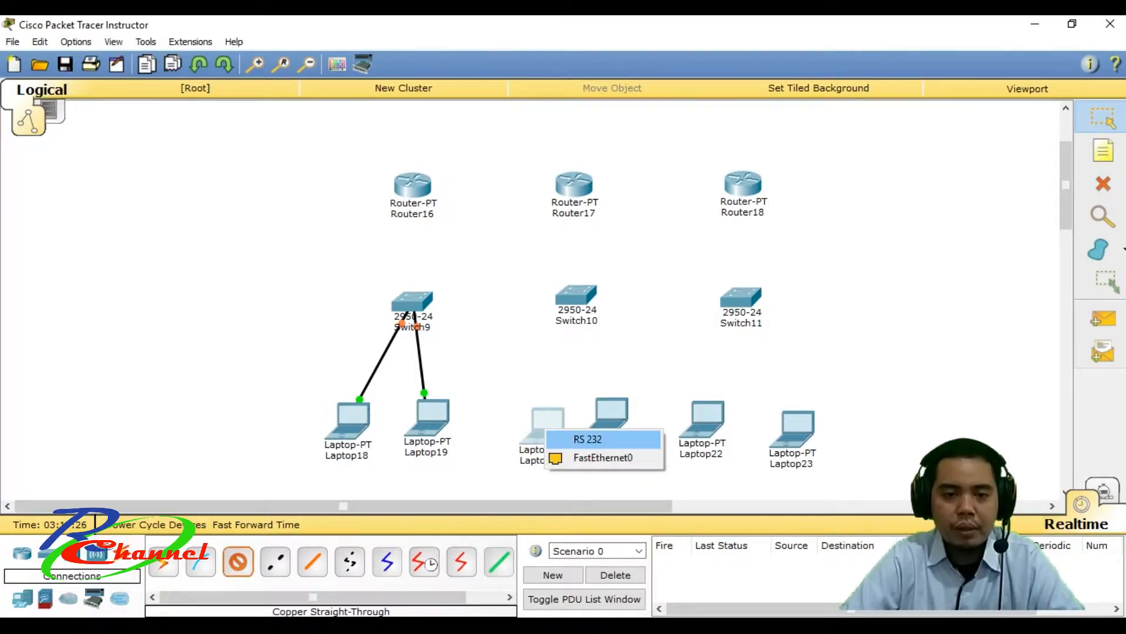
left_click(603, 457)
left_click(568, 309)
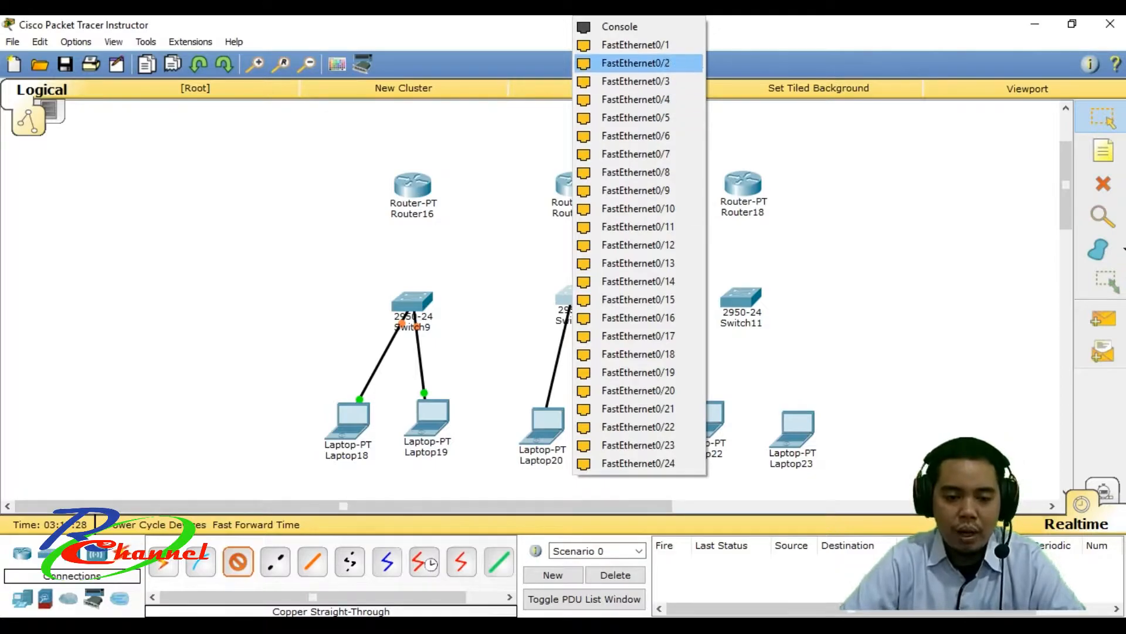
left_click(638, 63)
Step: Connect Laptop21's FastEthernet0 to a free FastEthernet port on Switch10 with a copper straight-through cable
left_click(238, 562)
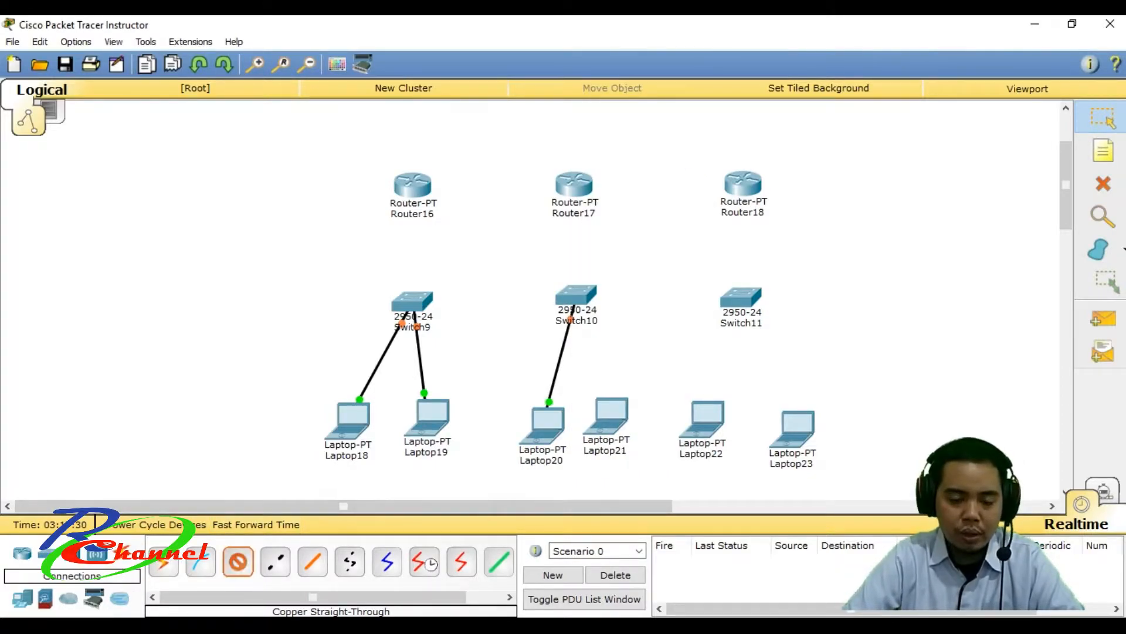
left_click(612, 417)
left_click(669, 444)
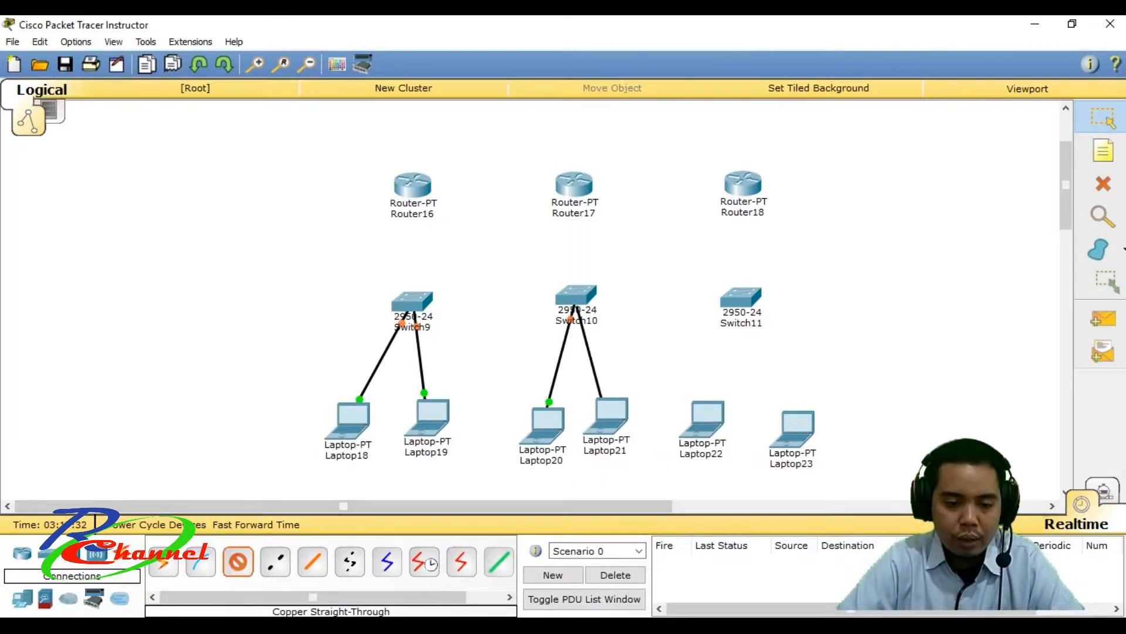
left_click(576, 297)
left_click(645, 79)
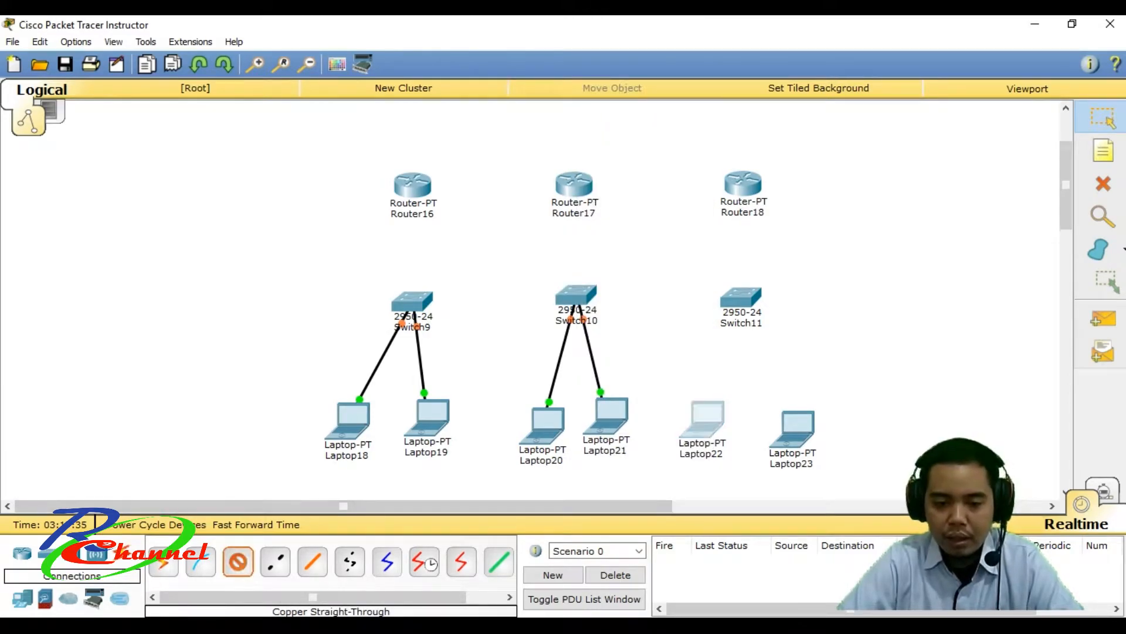
Step: Connect Laptop22's FastEthernet0 to Switch11's FastEthernet0/2 with a copper straight-through cable
left_click(711, 419)
left_click(764, 451)
left_click(741, 298)
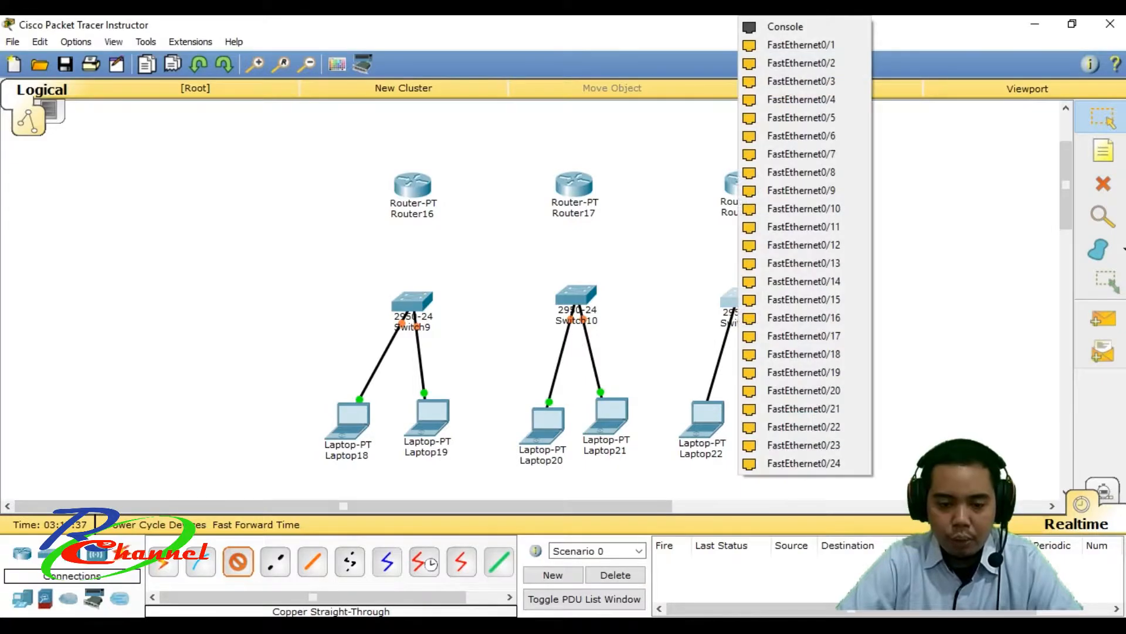
left_click(775, 62)
Step: Connect Laptop23's FastEthernet0 to Switch11's FastEthernet0/3 with a copper straight-through cable
left_click(238, 562)
left_click(801, 461)
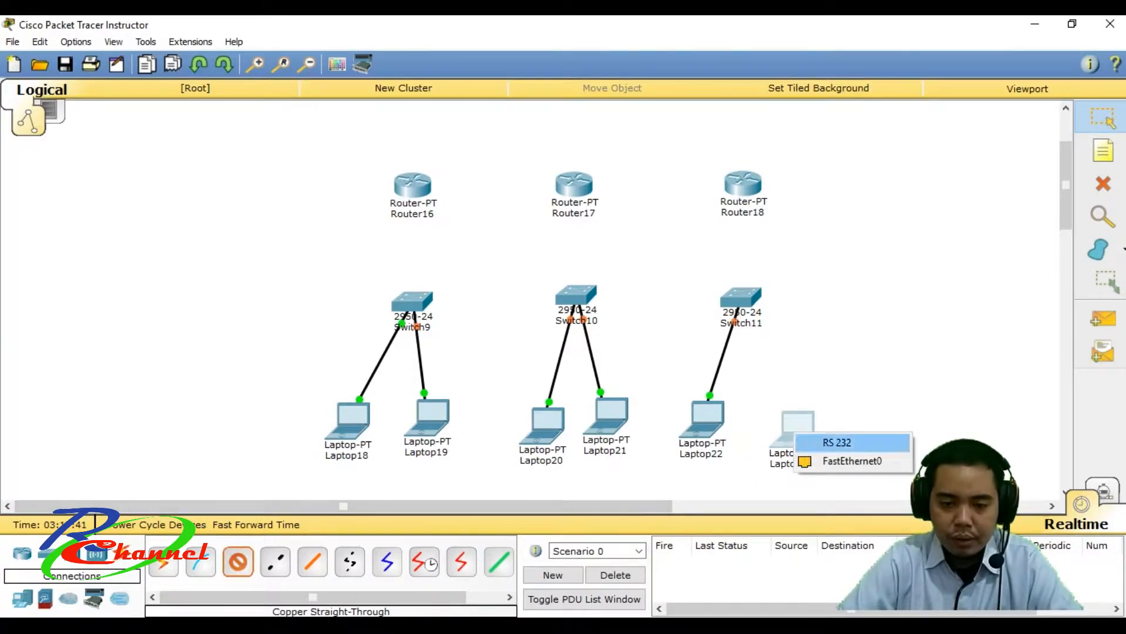
left_click(851, 461)
left_click(745, 297)
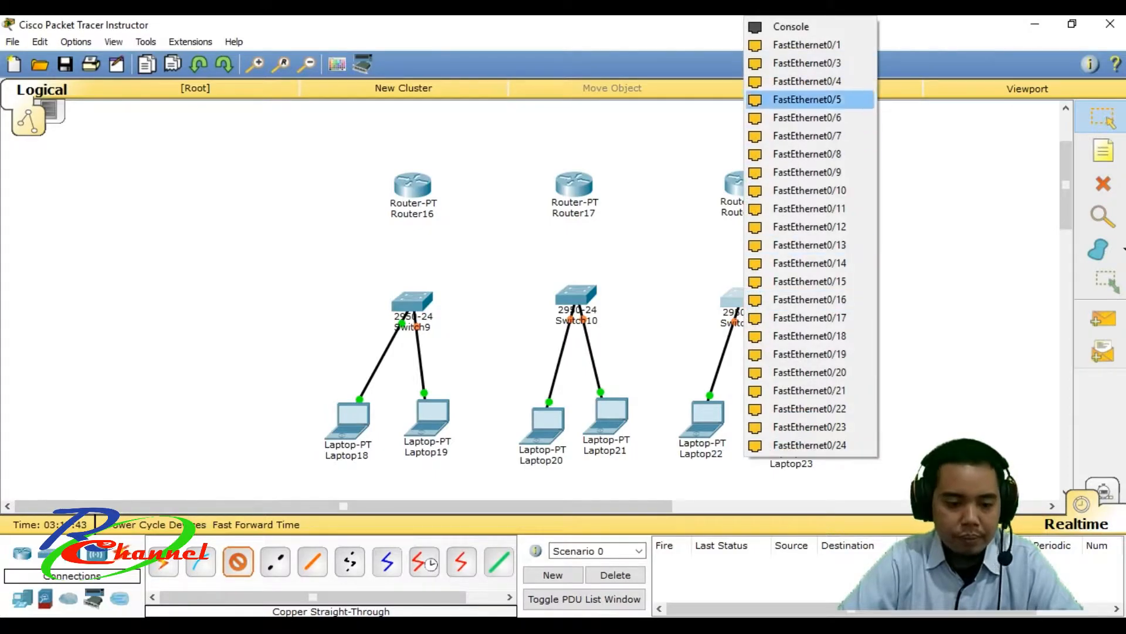
left_click(807, 63)
Step: Connect Switch9's FastEthernet0/1 to Router16's FastEthernet0/0 with a copper straight-through cable
left_click(238, 561)
left_click(413, 301)
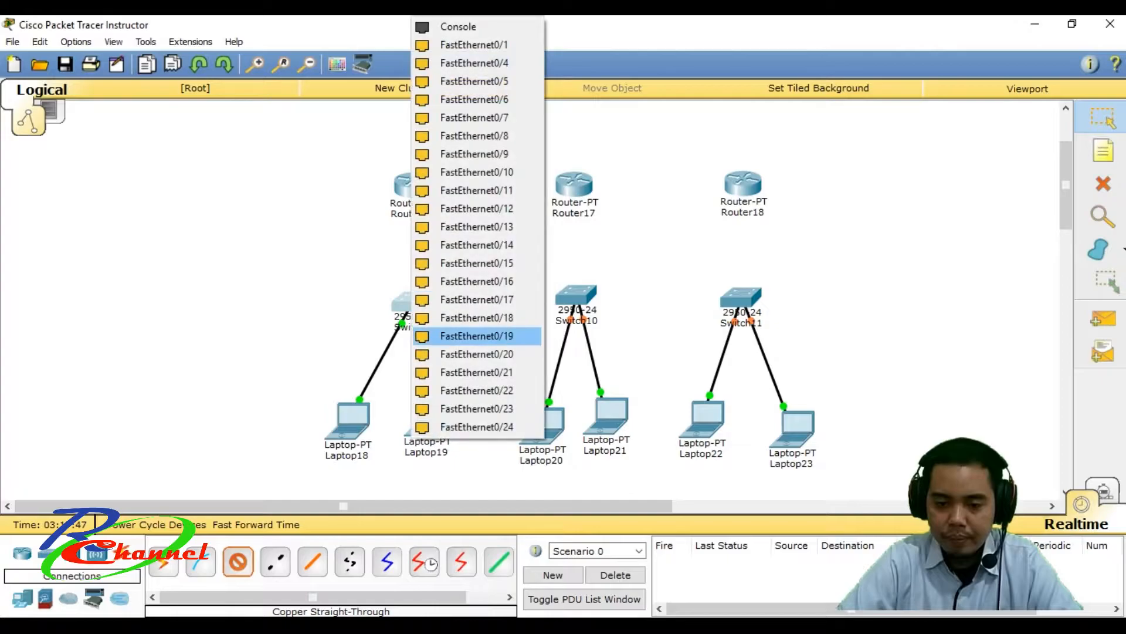
left_click(470, 44)
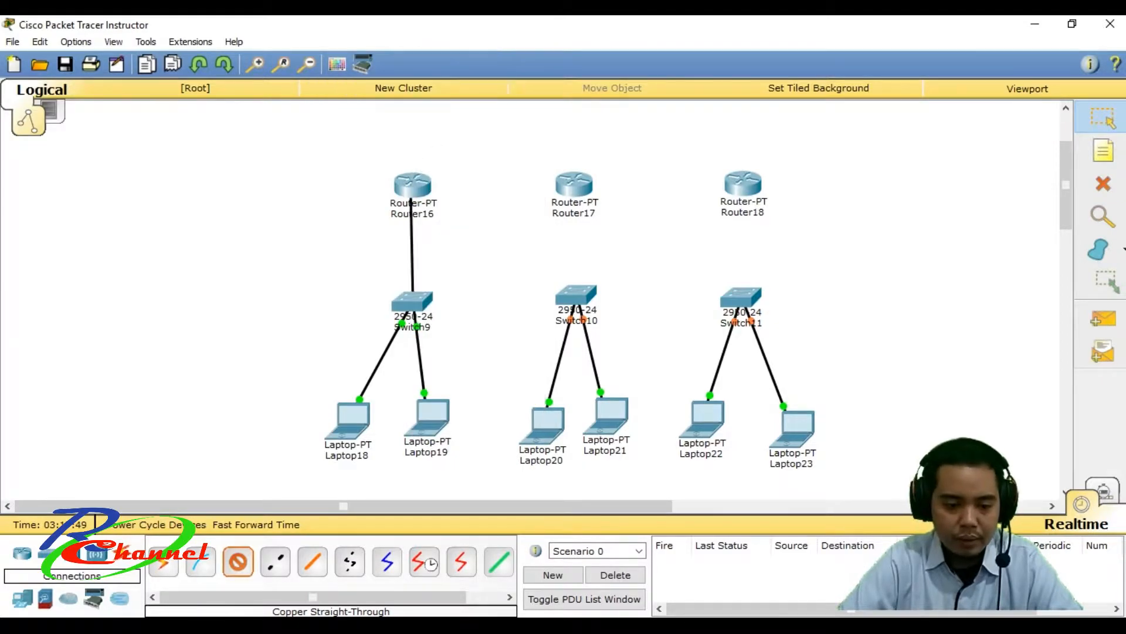
left_click(412, 186)
left_click(469, 230)
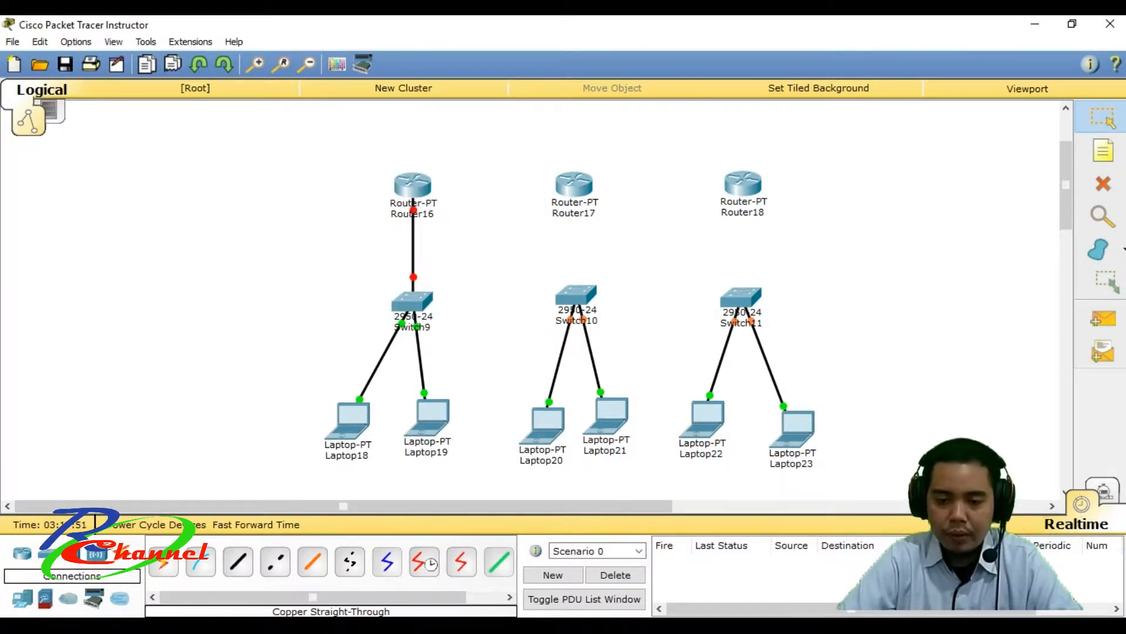
Step: Connect Switch10's first free FastEthernet port to Router17's FastEthernet0/0 with a copper straight-through cable
left_click(238, 561)
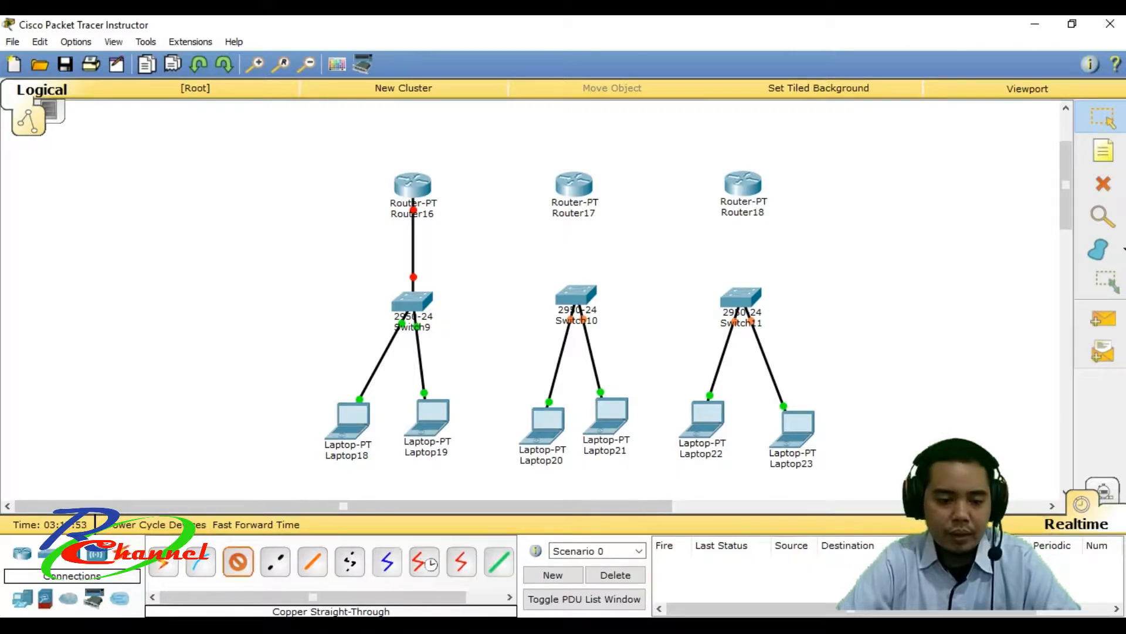
left_click(576, 295)
left_click(587, 45)
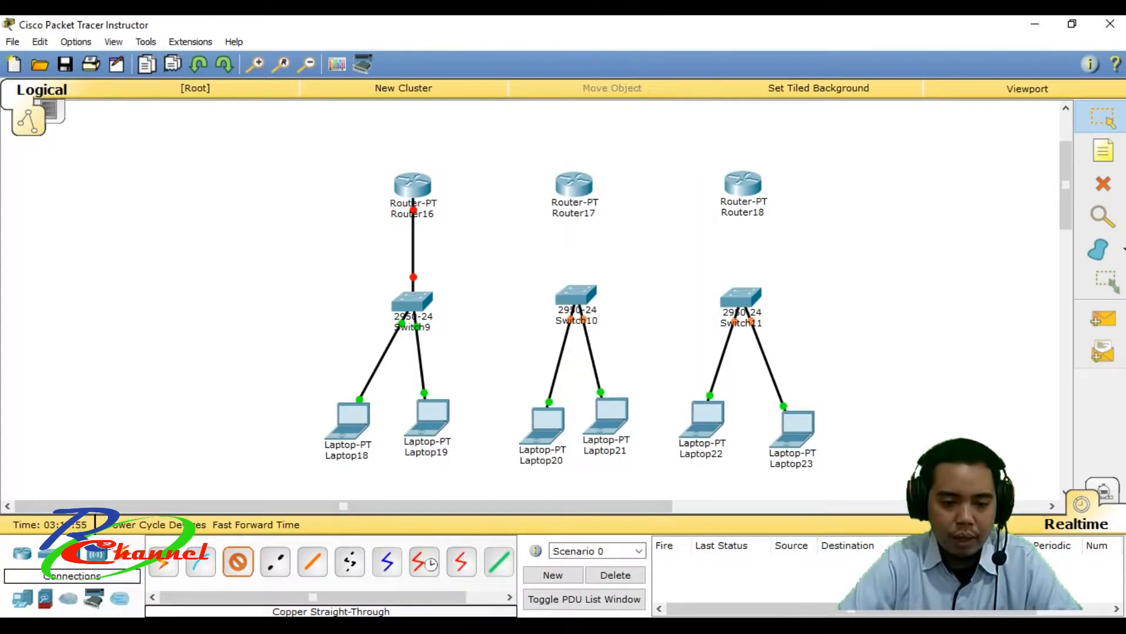
left_click(576, 183)
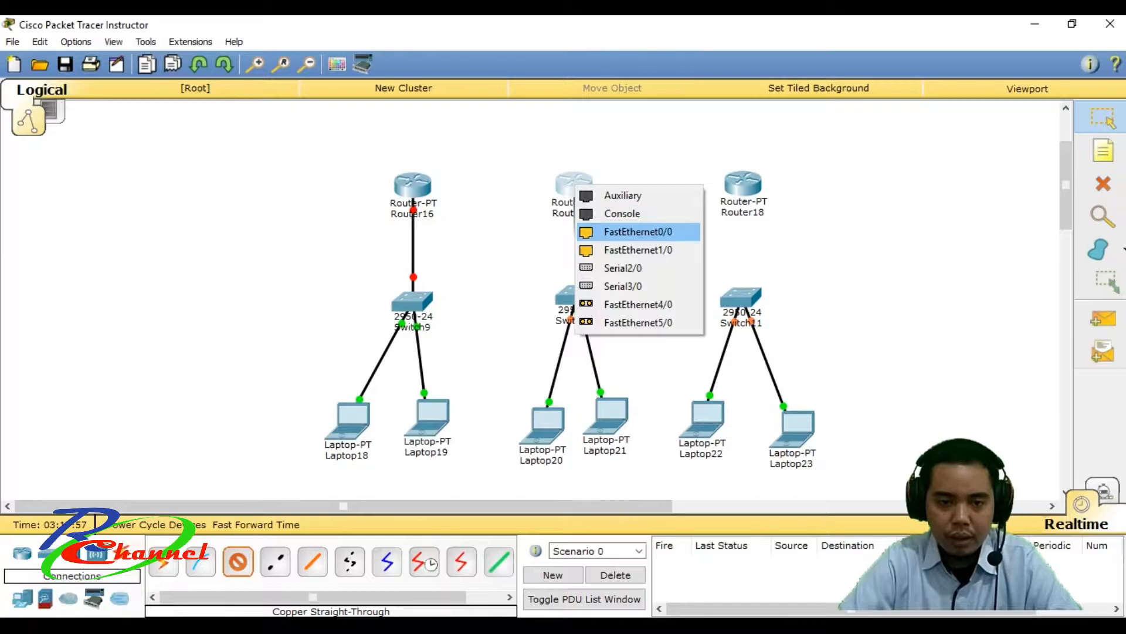
left_click(610, 229)
Step: Connect Switch11's FastEthernet0/1 to Router18's FastEthernet0/0 with a copper straight-through cable
left_click(238, 562)
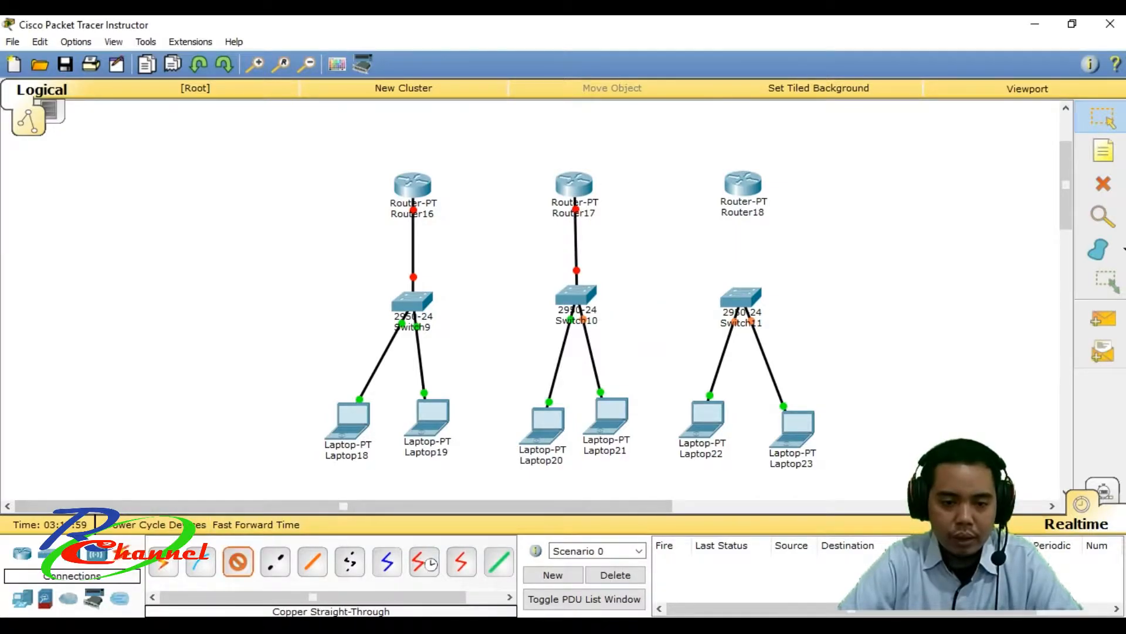
left_click(741, 297)
left_click(780, 44)
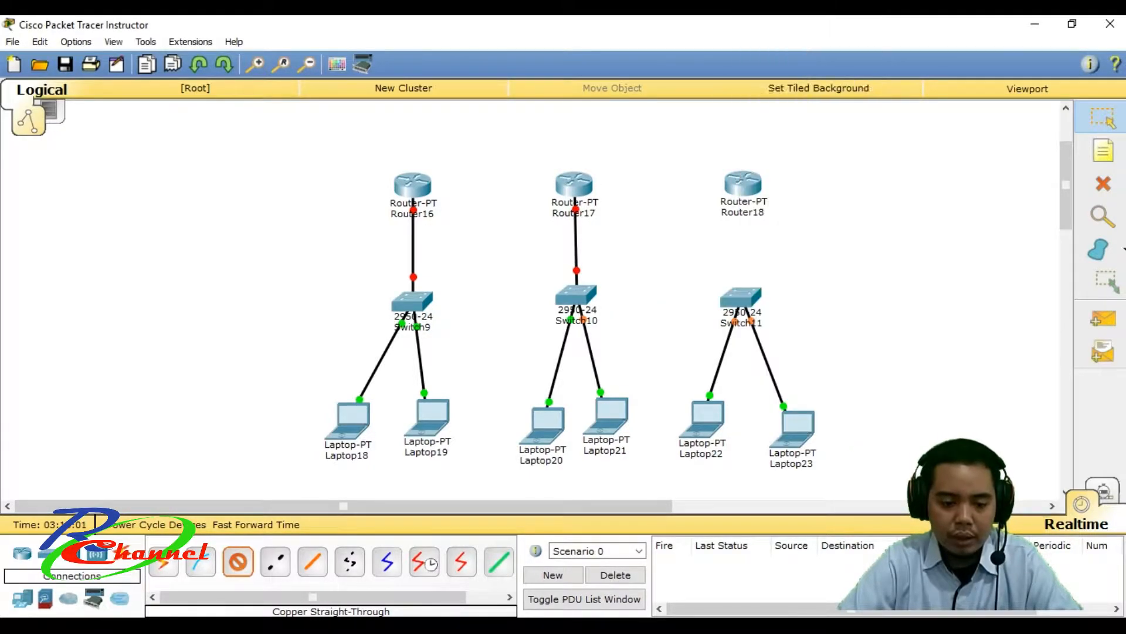
left_click(747, 181)
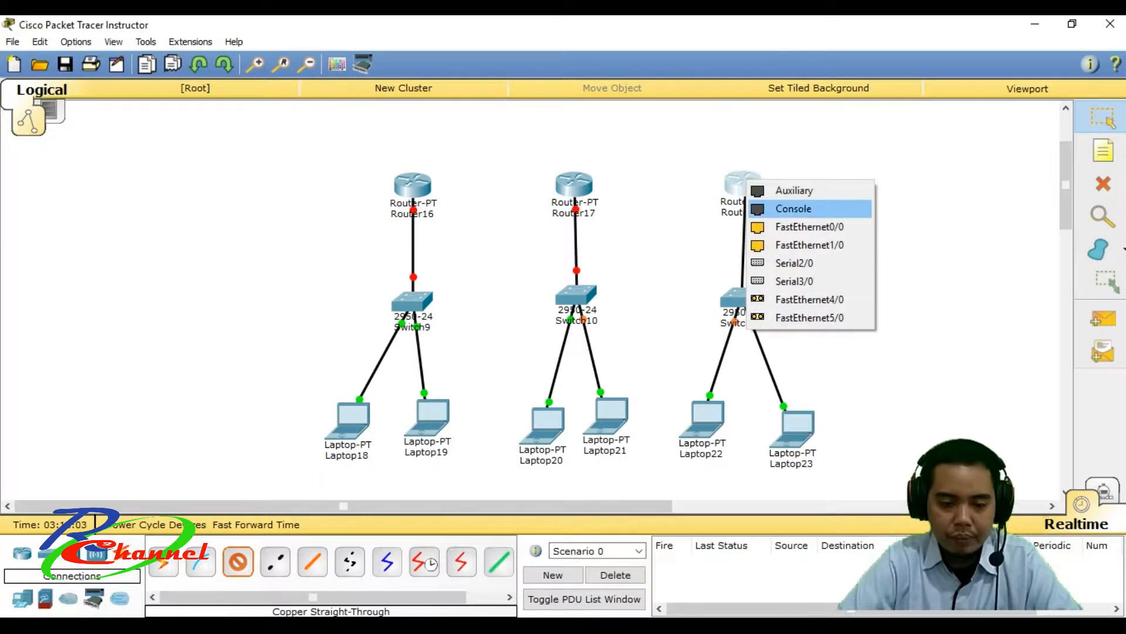
left_click(786, 224)
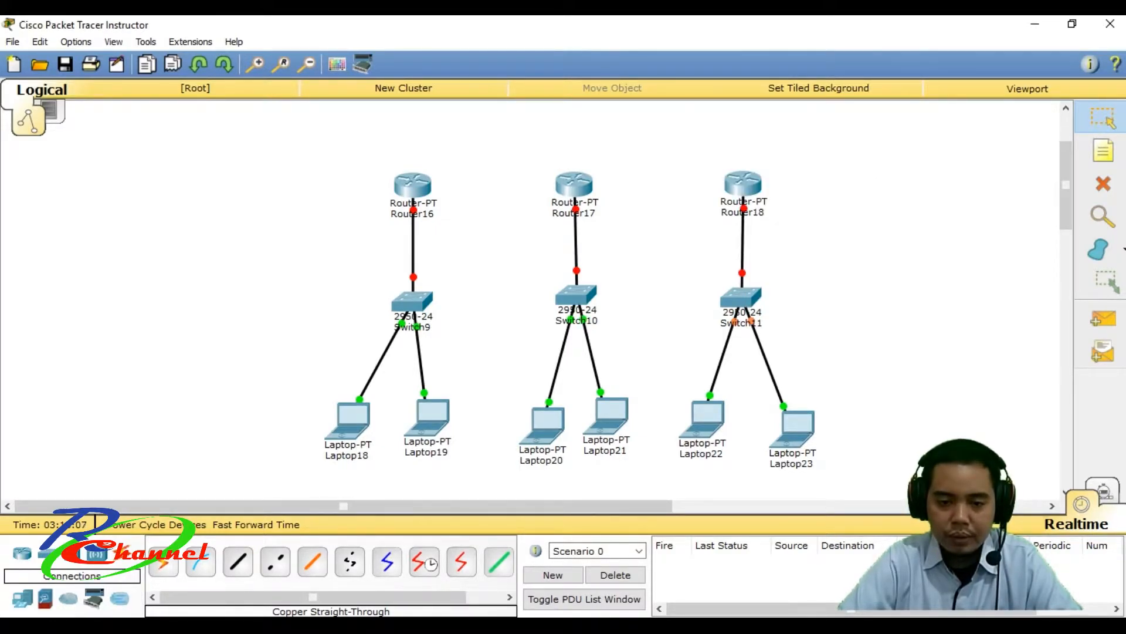
Step: Connect Router16's Serial2/0 to Router17's Serial2/0 with a Serial DTE cable
left_click(461, 562)
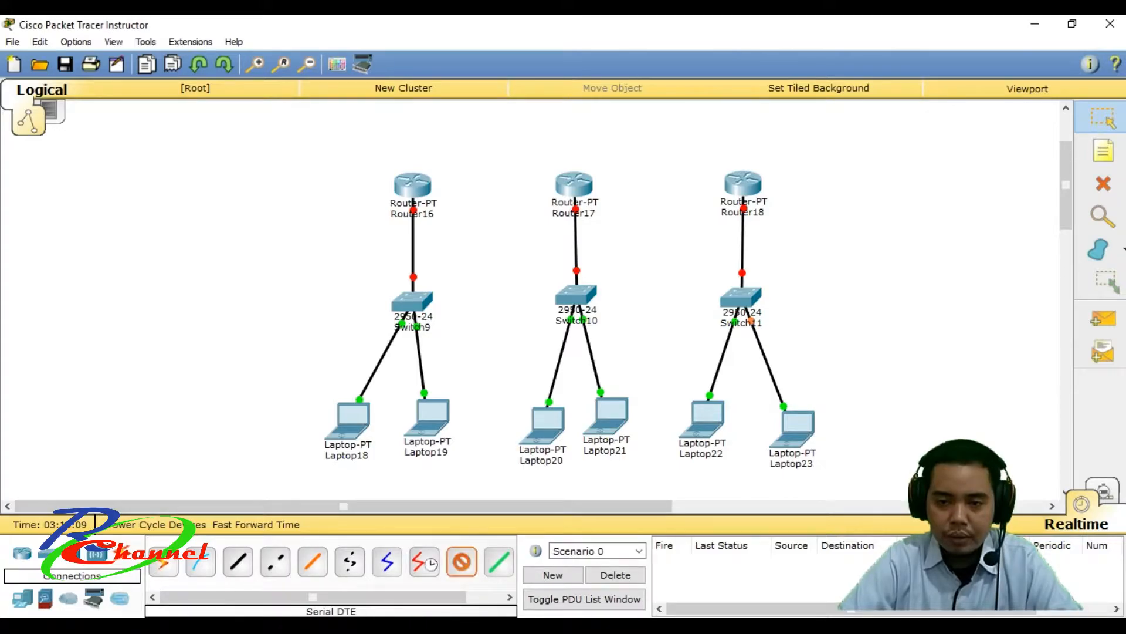
left_click(413, 186)
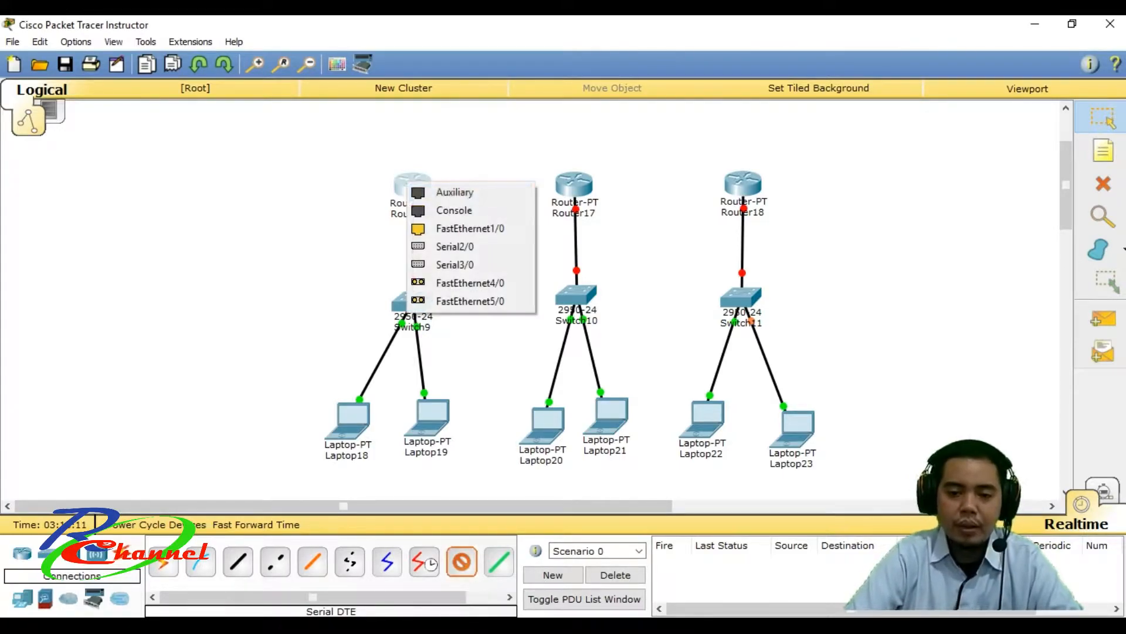
left_click(452, 246)
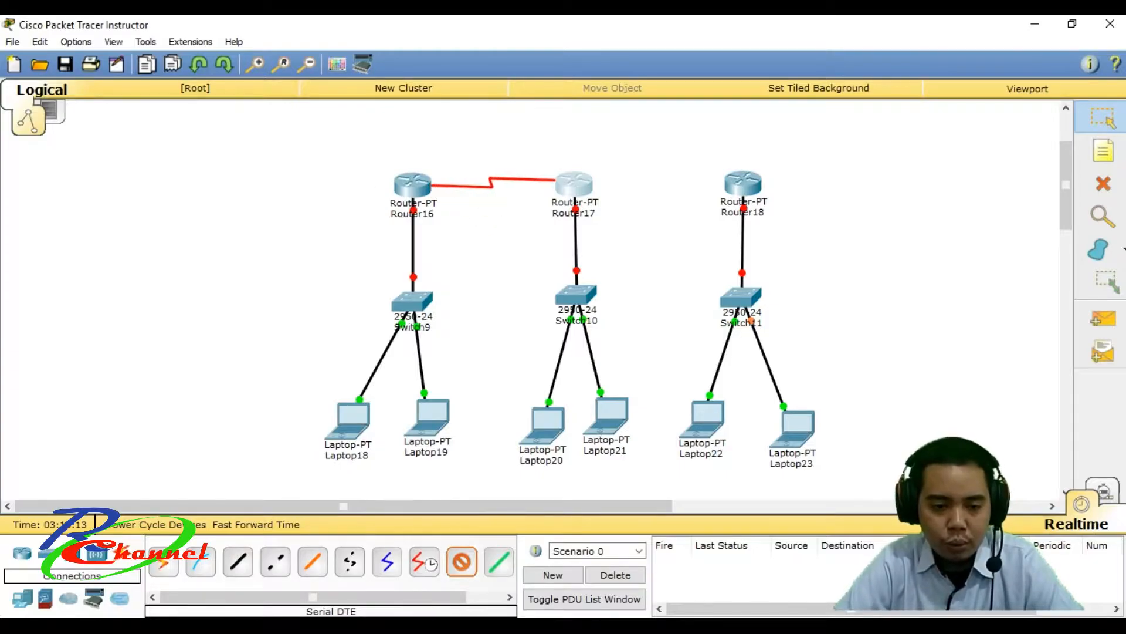
left_click(567, 180)
left_click(611, 247)
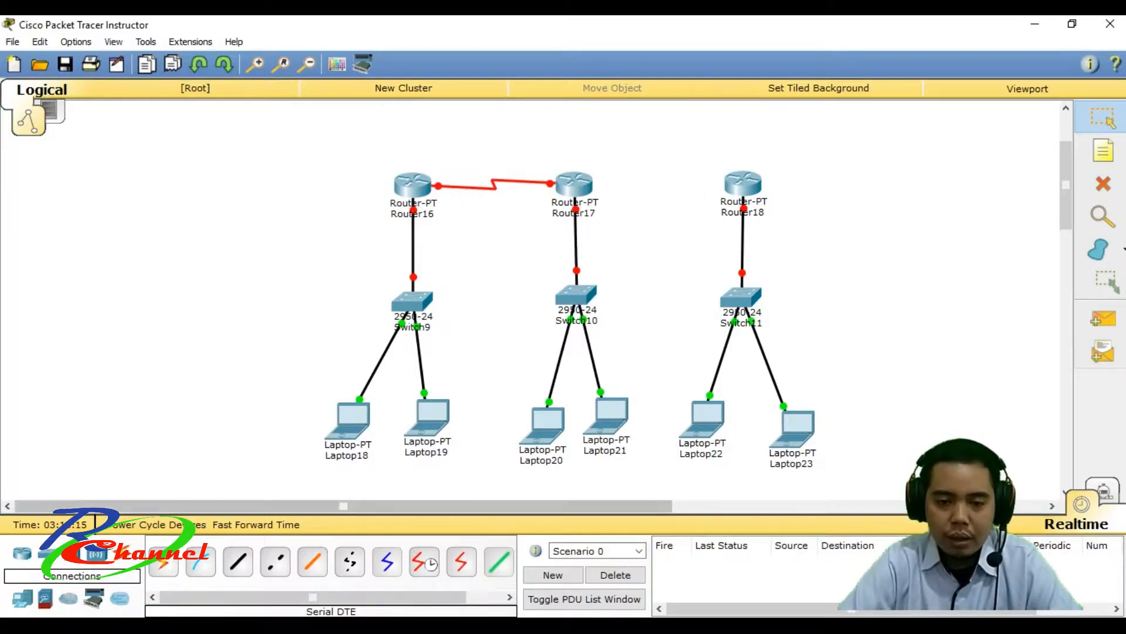
Step: Connect Router17's Serial3/0 to Router18's Serial2/0 with a Serial DTE cable
left_click(574, 183)
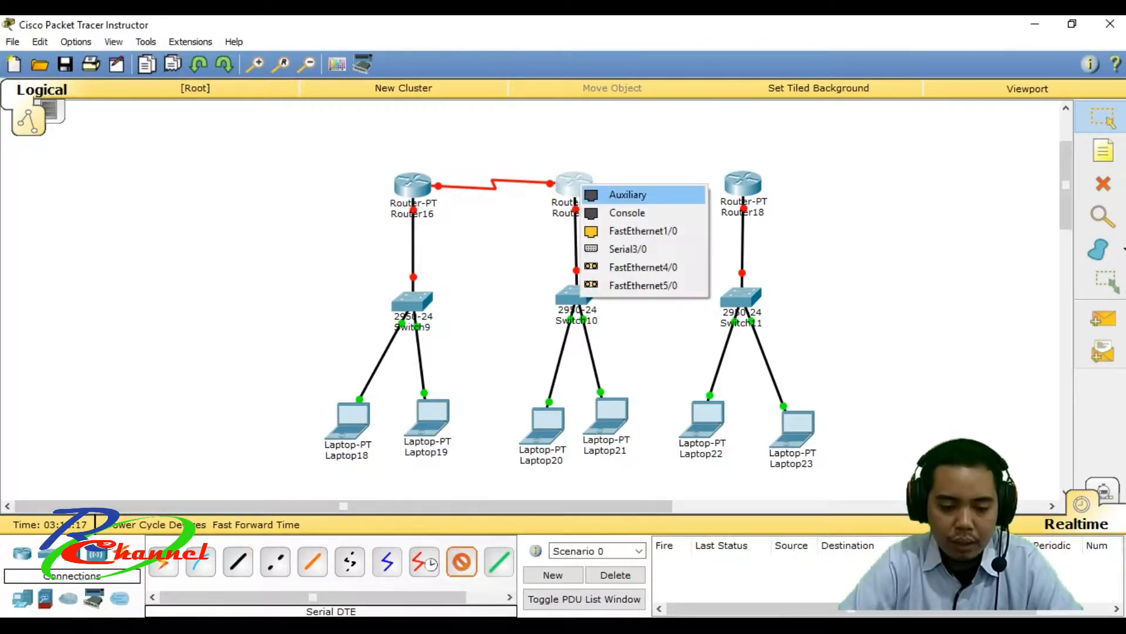
left_click(613, 249)
left_click(734, 183)
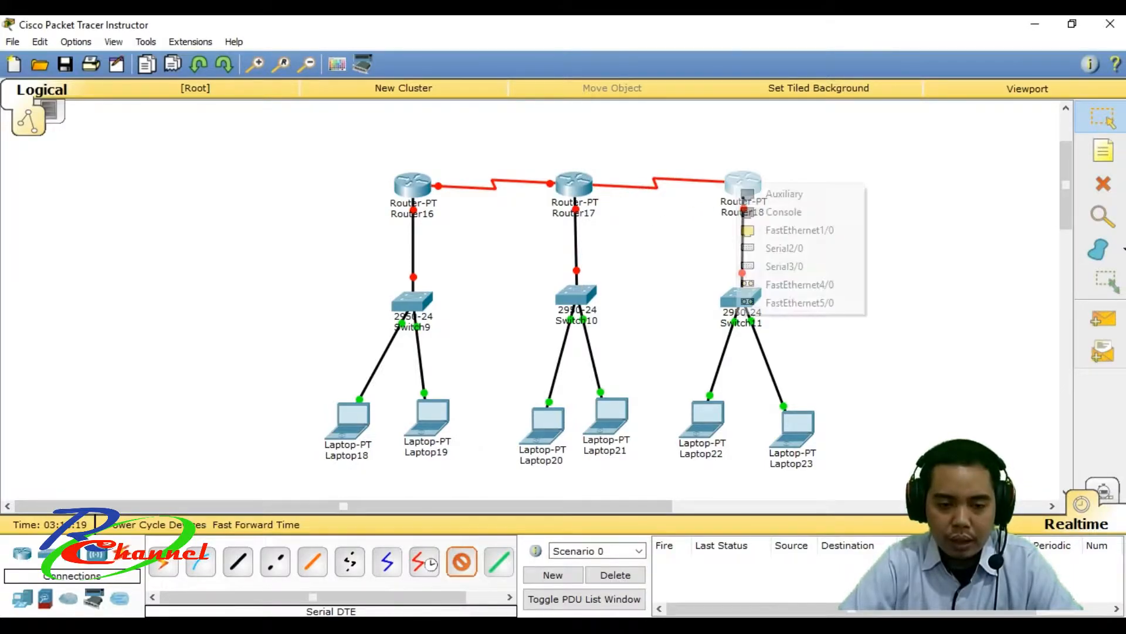
left_click(775, 249)
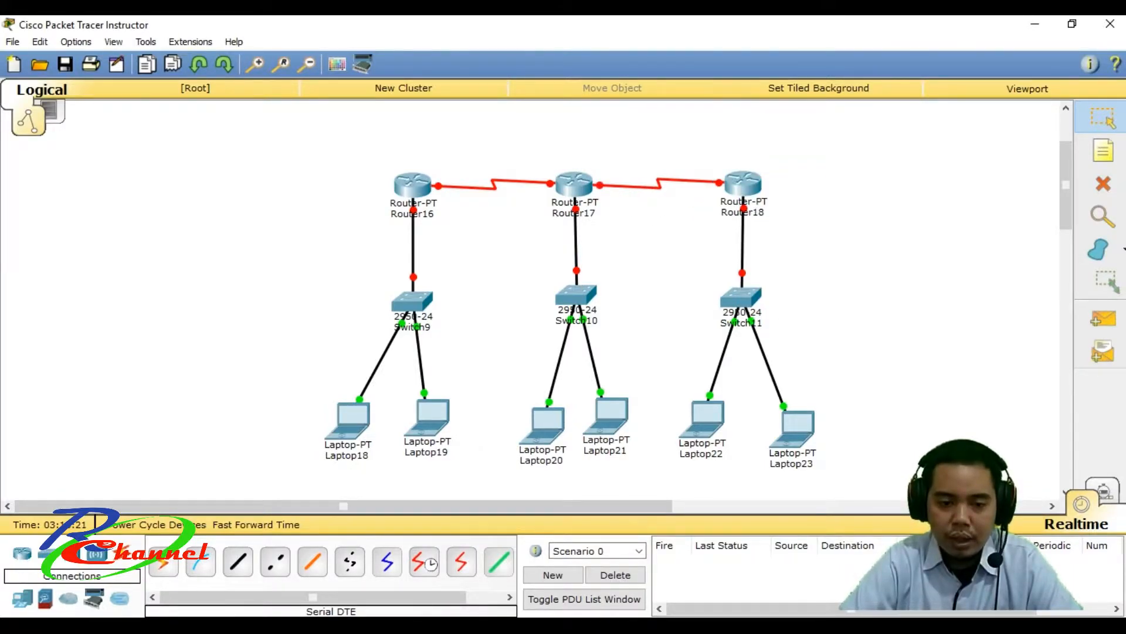
Step: Open Router16's command line interface and answer no to the initial configuration dialog to reach the router prompt
left_click_drag(343, 505, 394, 505)
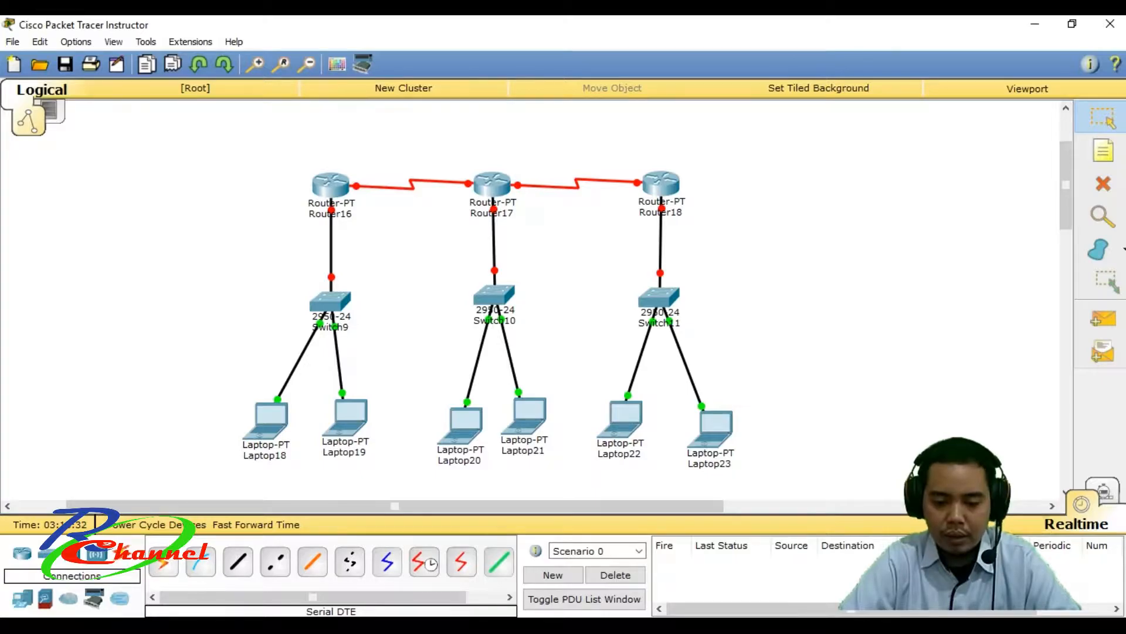
left_click(330, 184)
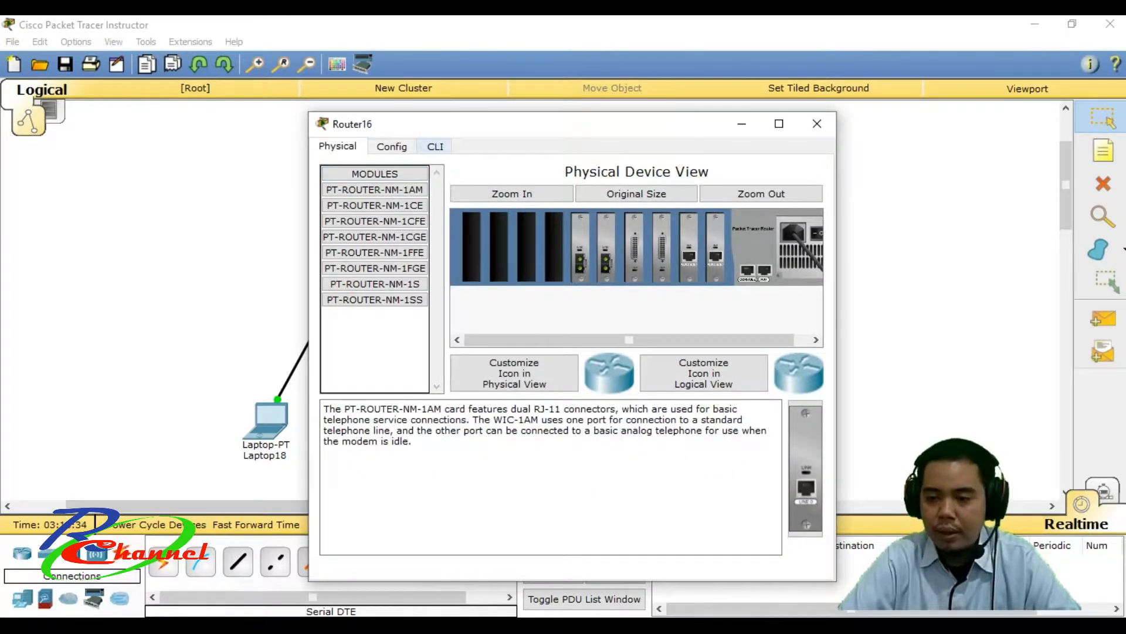
left_click(435, 147)
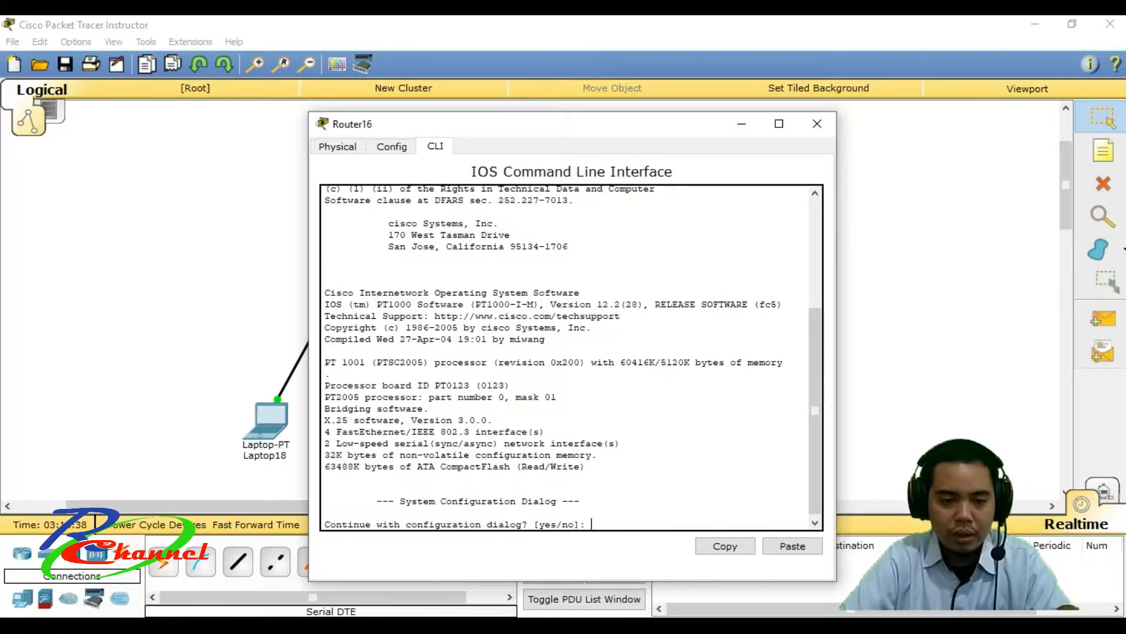
type("no")
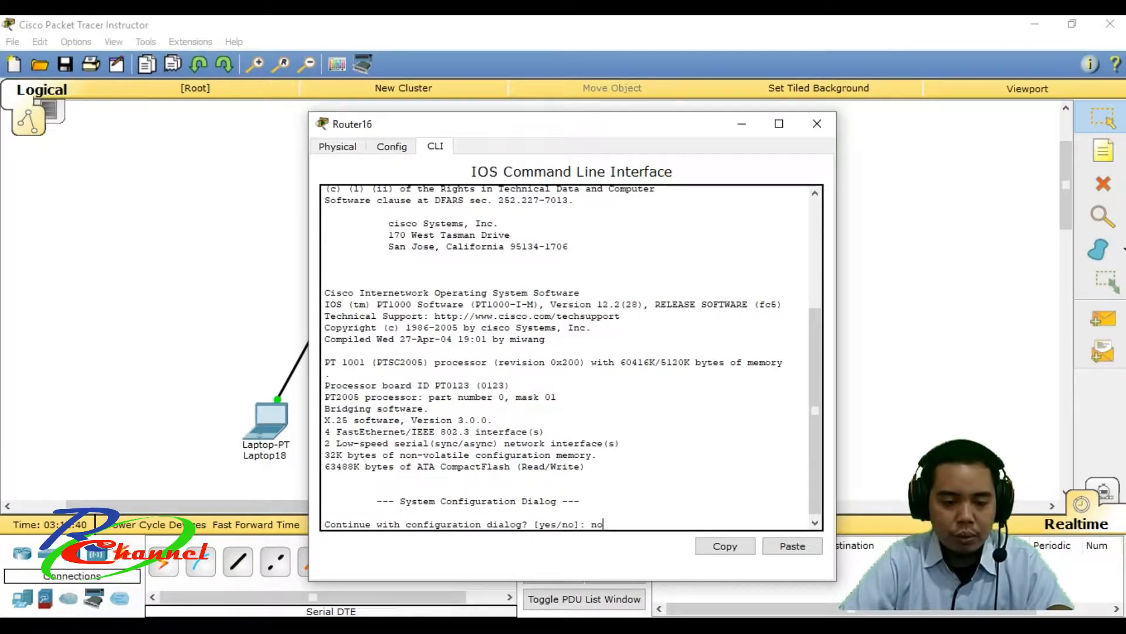
key("Return")
key("Return")
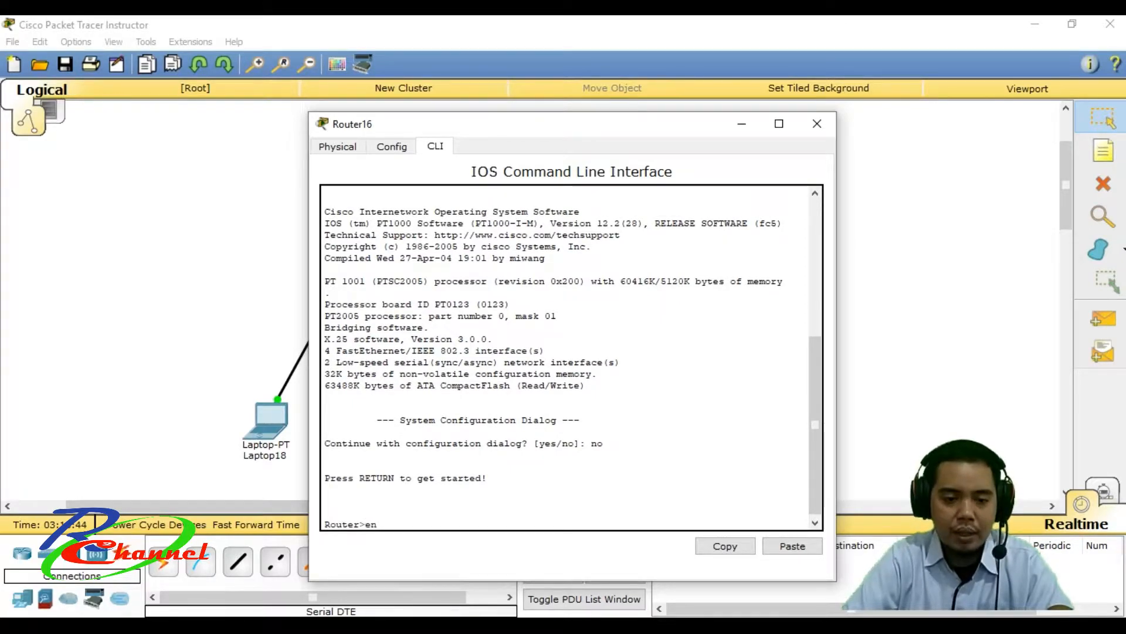
Step: Enter privileged mode with enable and global configuration mode with conf t on Router16
type("enable")
key("Return")
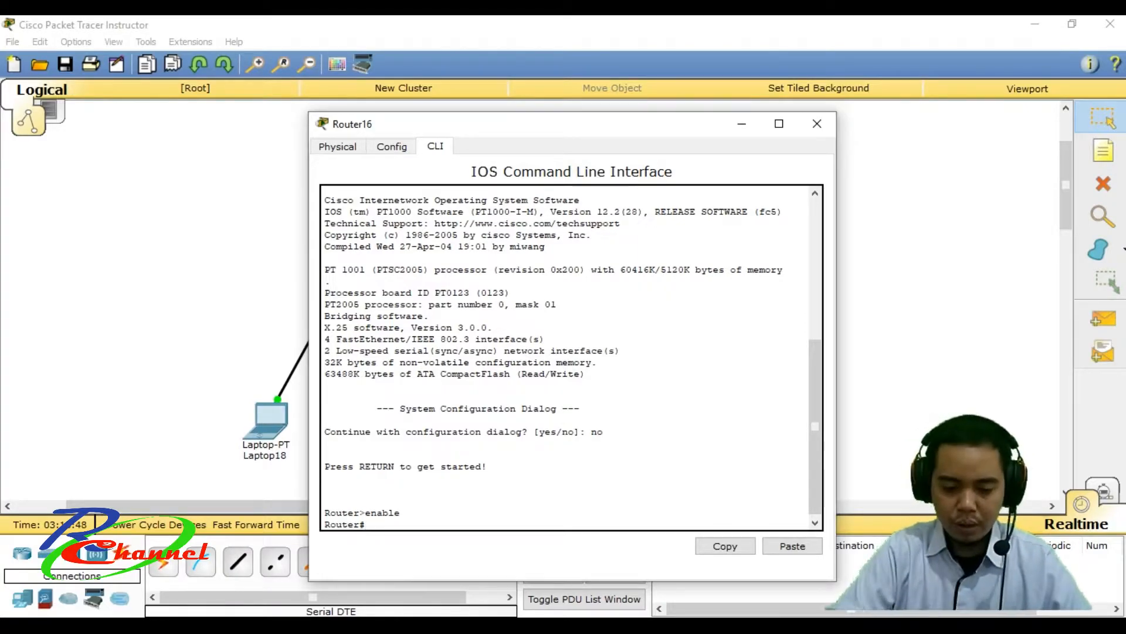
type("conf t")
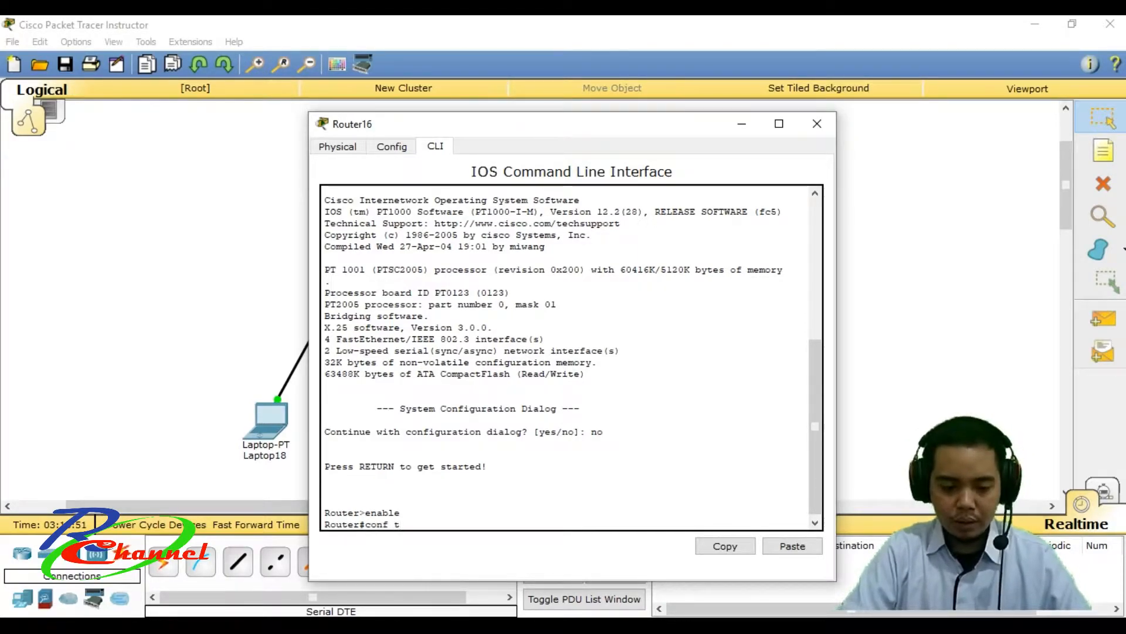
key("Return")
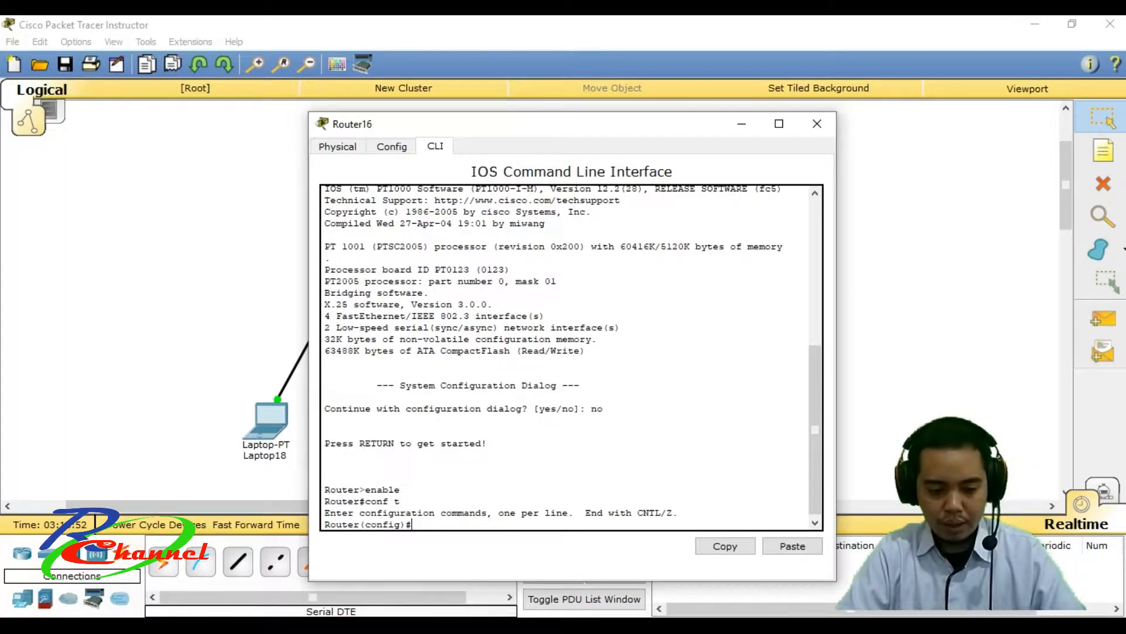
Step: Move the Router16 window off its part of the topology and enter interface configuration with int fa0/0
left_click_drag(654, 129, 845, 105)
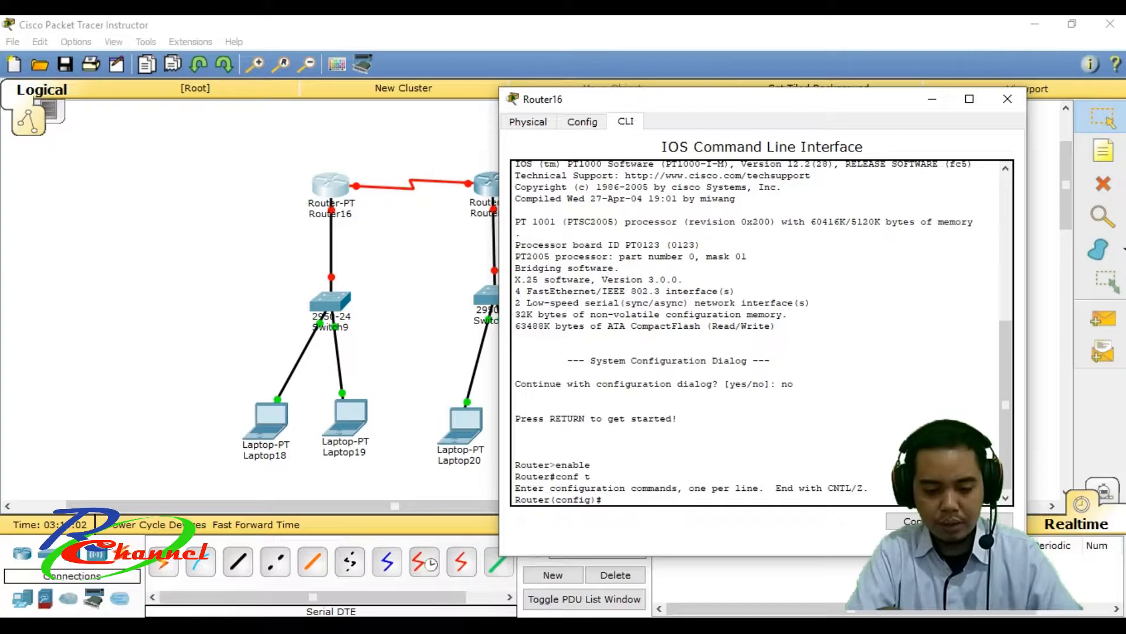
type("nt")
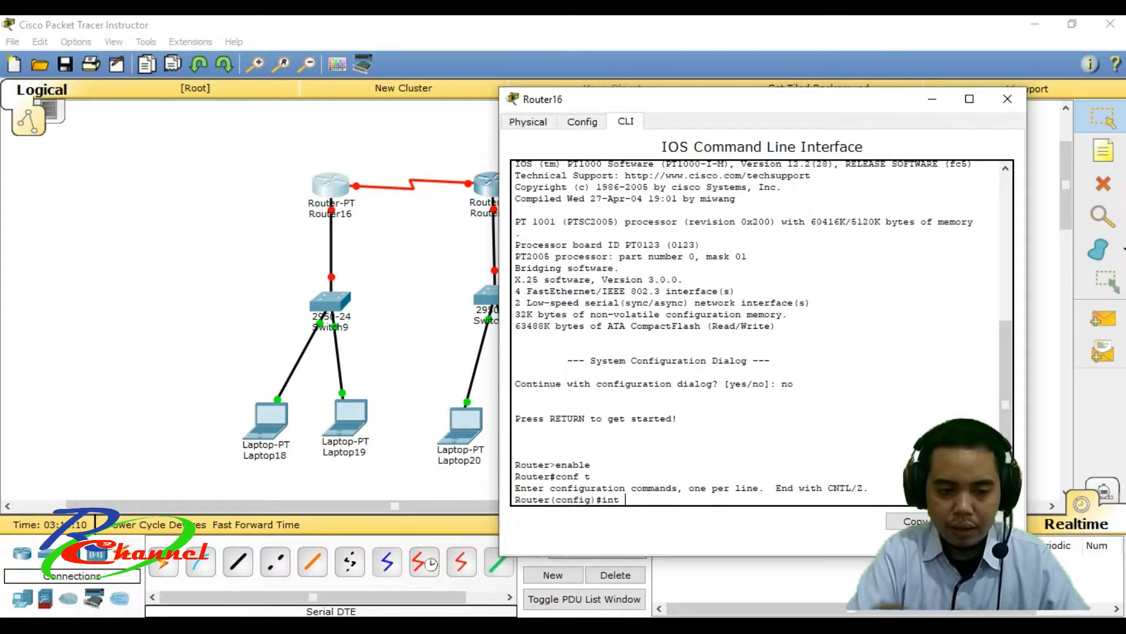
type("fa0/0")
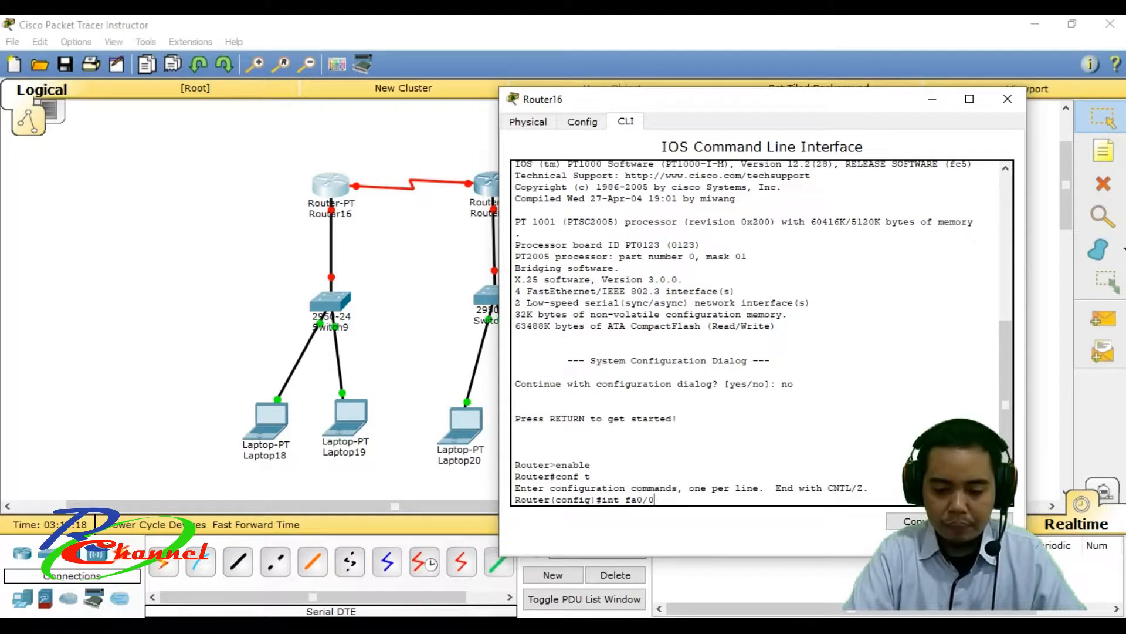
key("Return")
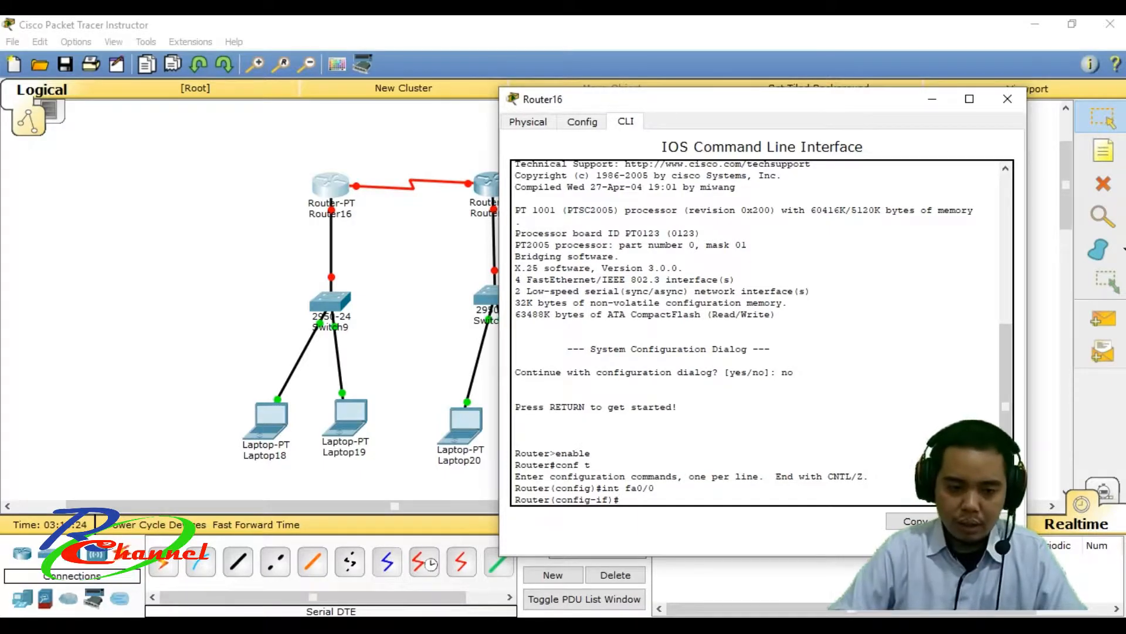
Step: Try to assign Router16's fa0/0 the IP address 192.168.1.1 with the mask entered as 255.255.2550
type("ip add")
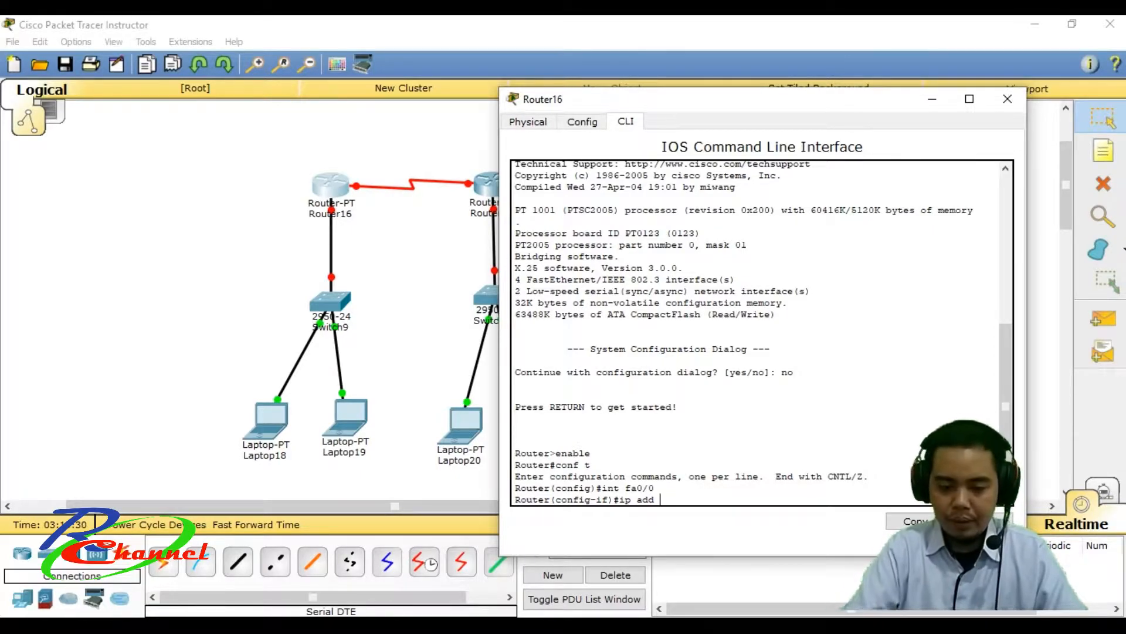
type("192")
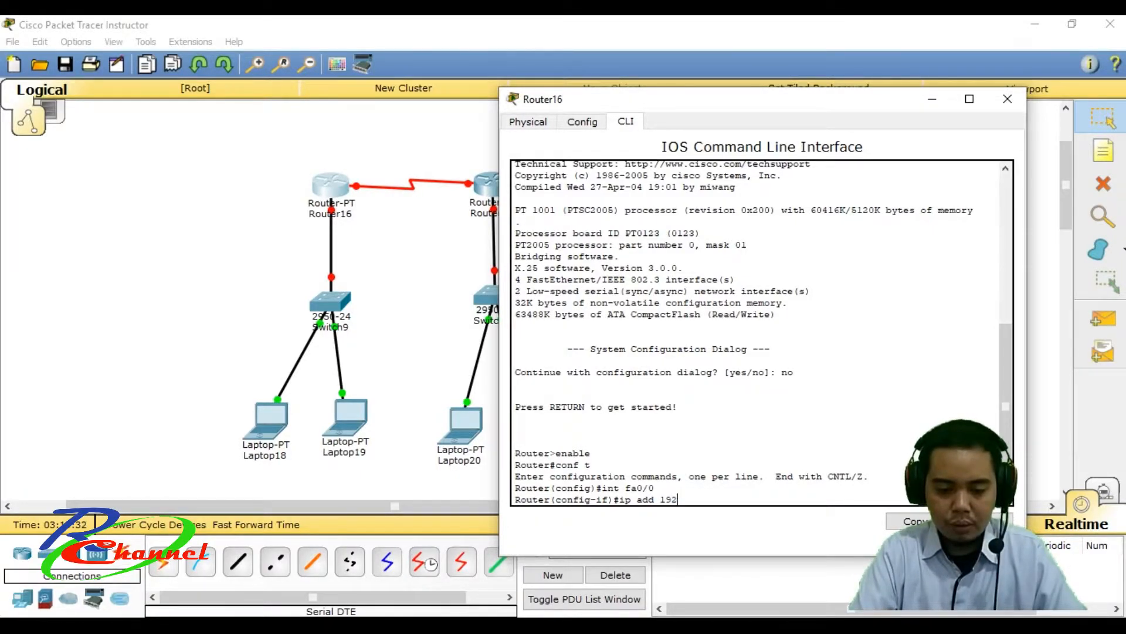
type(".16")
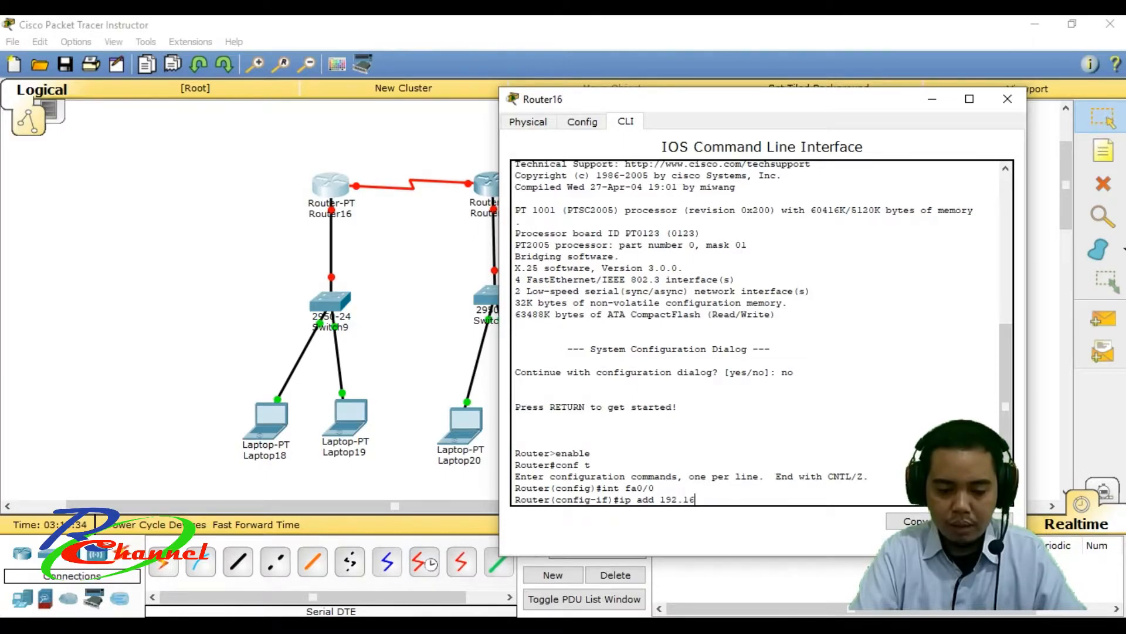
type("8.1.1 2255")
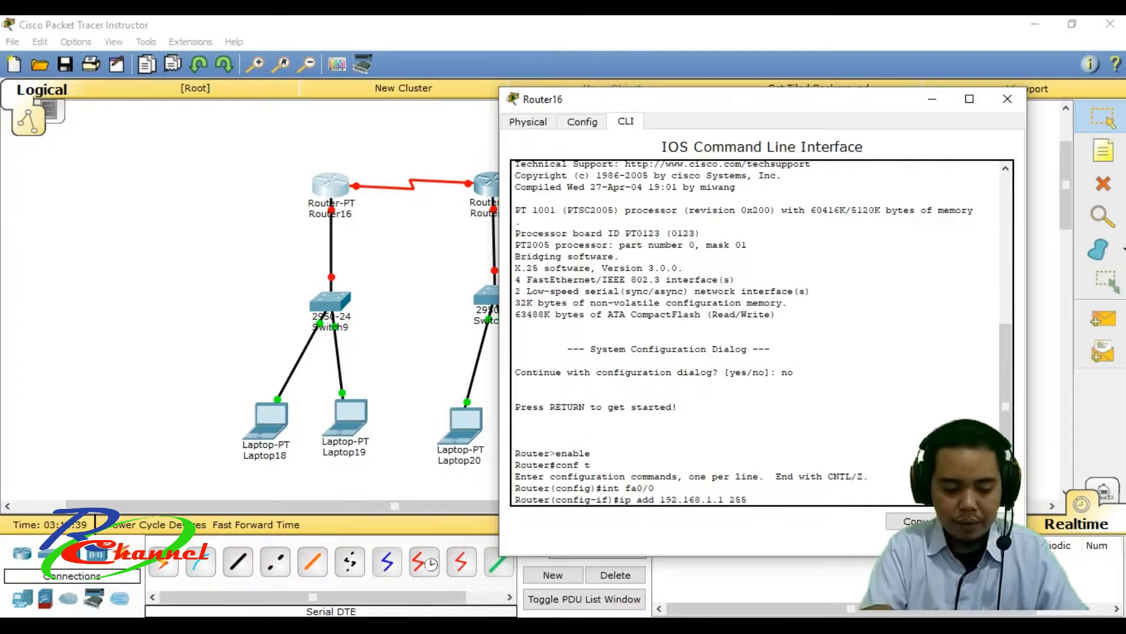
type(".255.2")
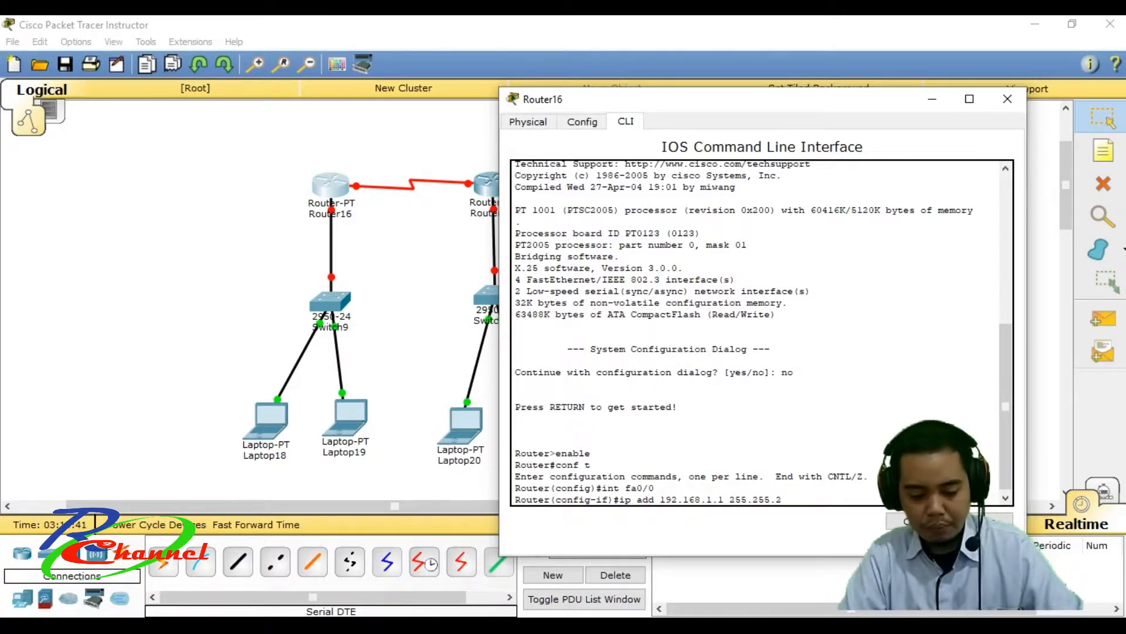
type("550")
key("Return")
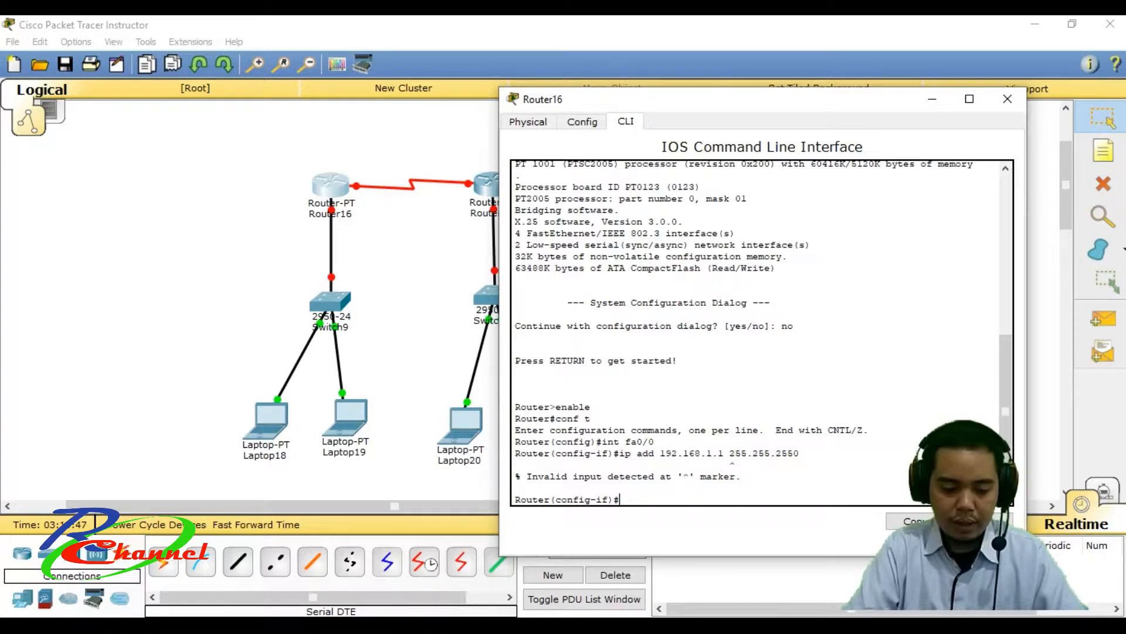
Step: Assign Router16's fa0/0 the IP address 192.168.1.1 with mask 255.255.255.0 and enable the interface with no sh
key("Up")
key("BackSpace")
type(".0")
key("Return")
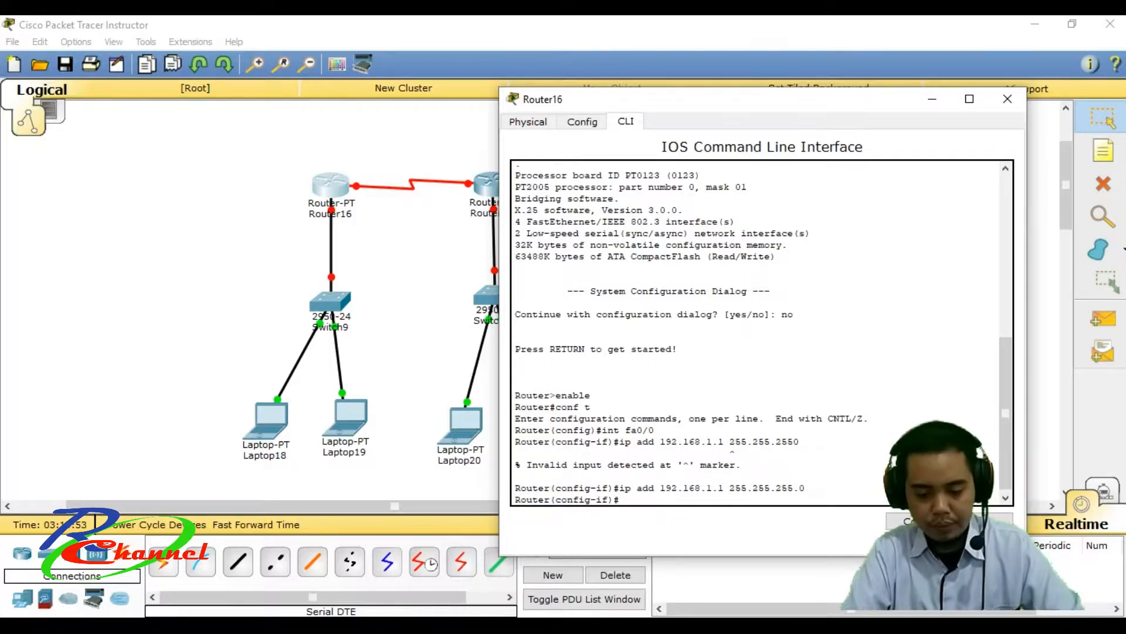
type("no sh")
key("Return")
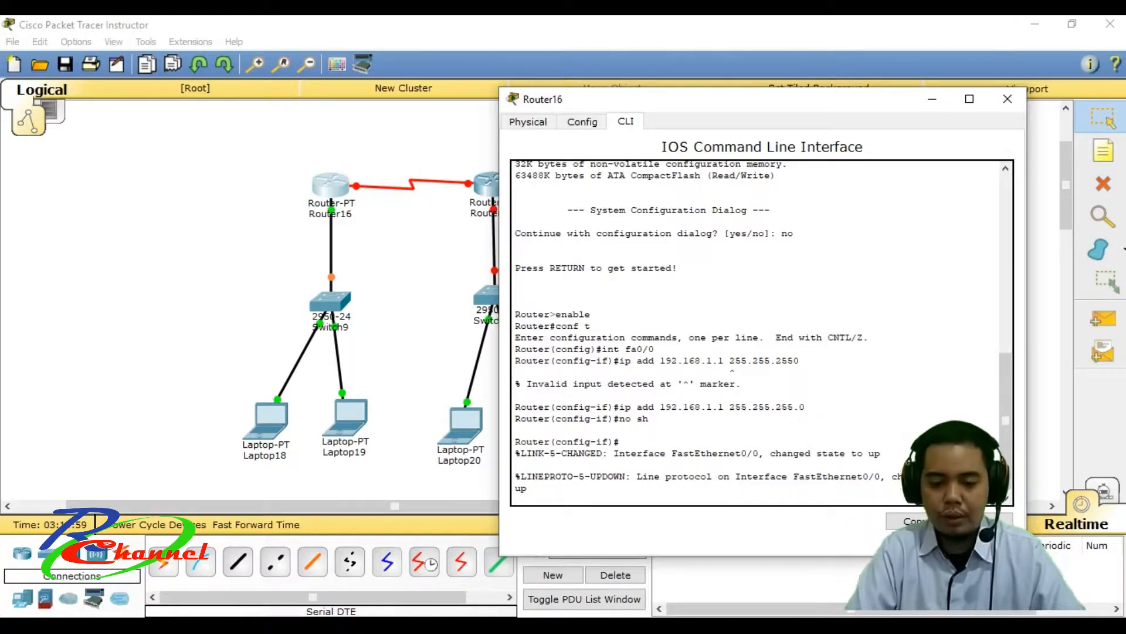
Step: Open Router17's command line interface and answer no to the initial configuration dialog to reach the router prompt
left_click(486, 184)
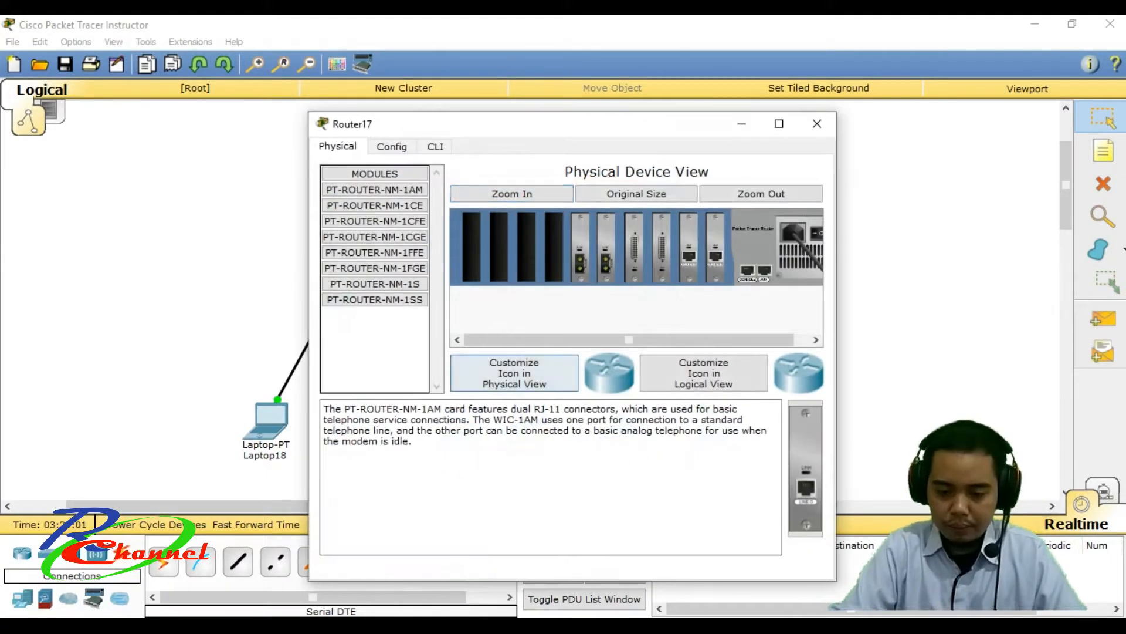
left_click(435, 146)
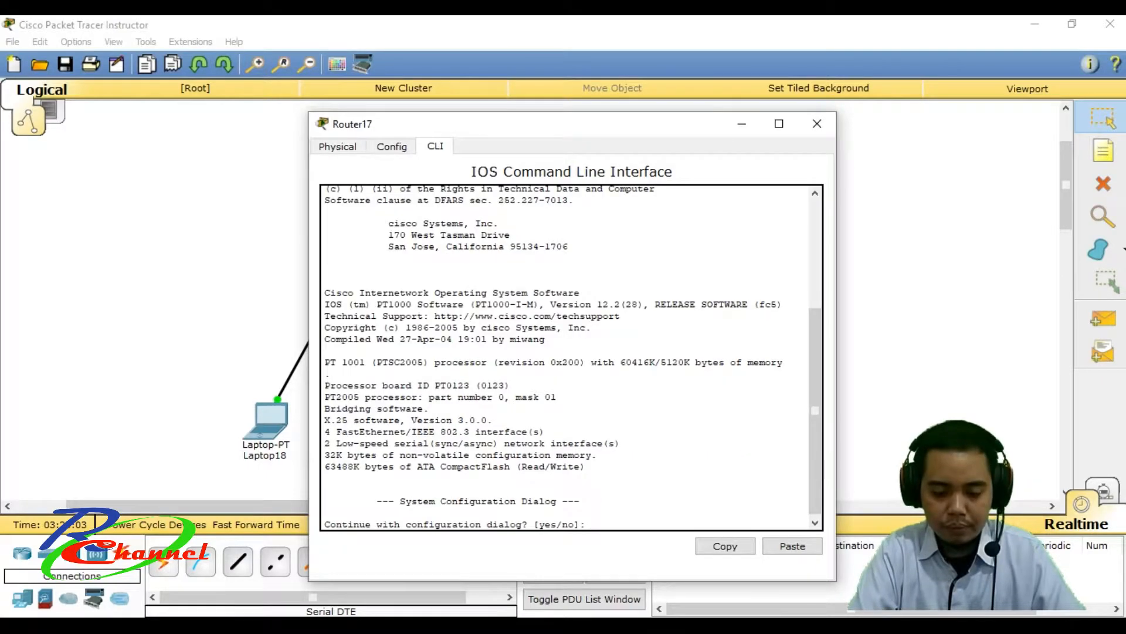
type("no")
key("Return")
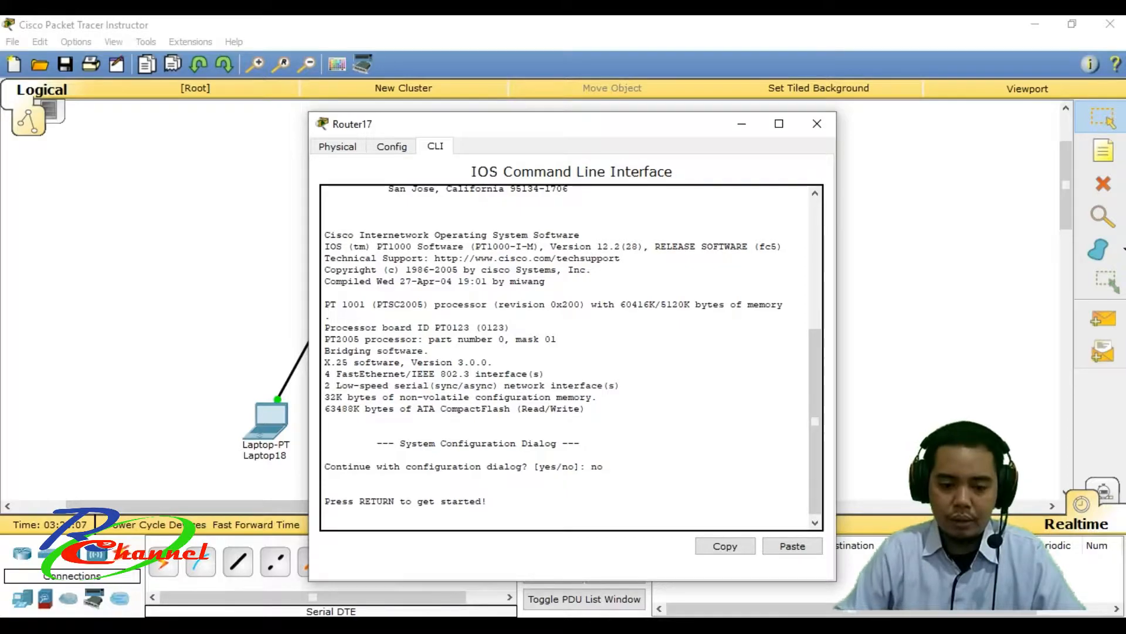
key("Return")
Step: Enter privileged mode with enable and global configuration mode with conf t on Router17
type("en")
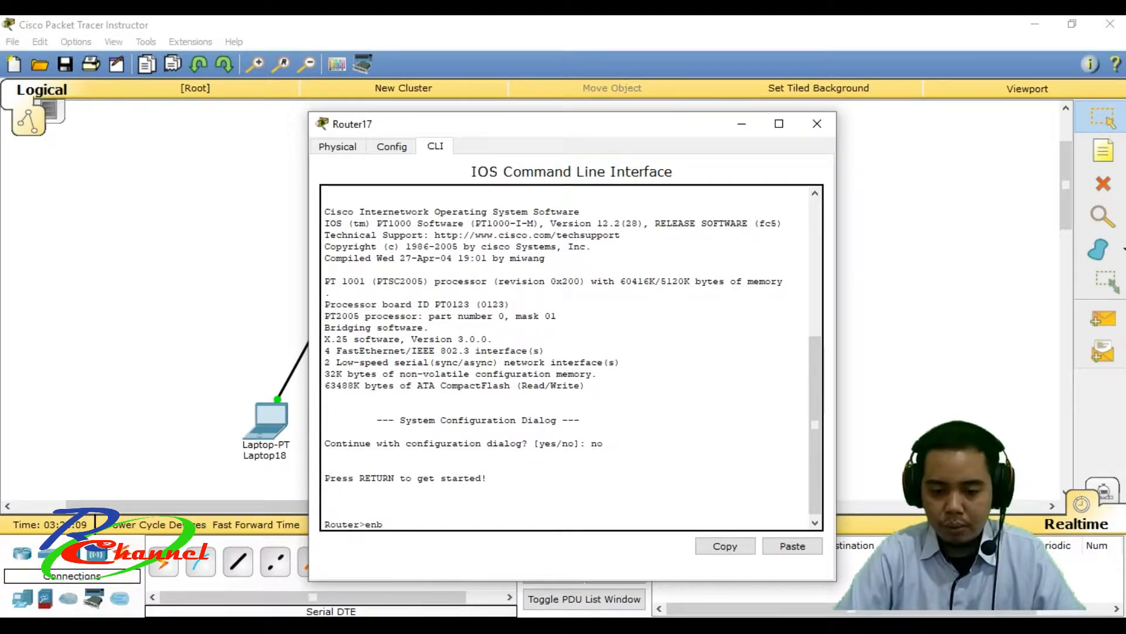
type("able")
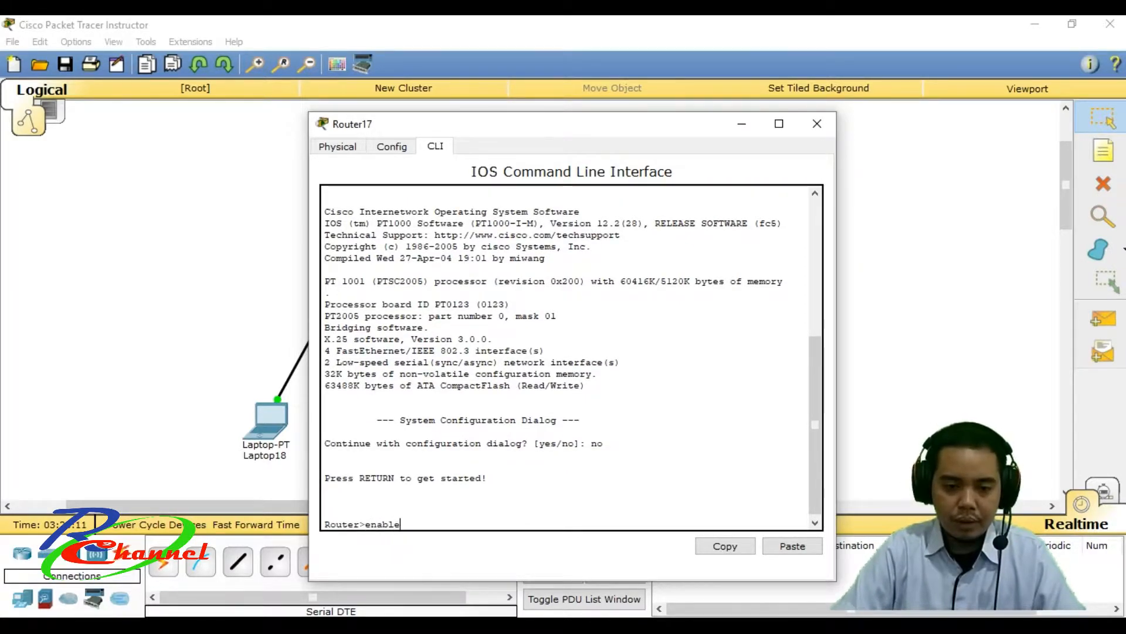
key("Return")
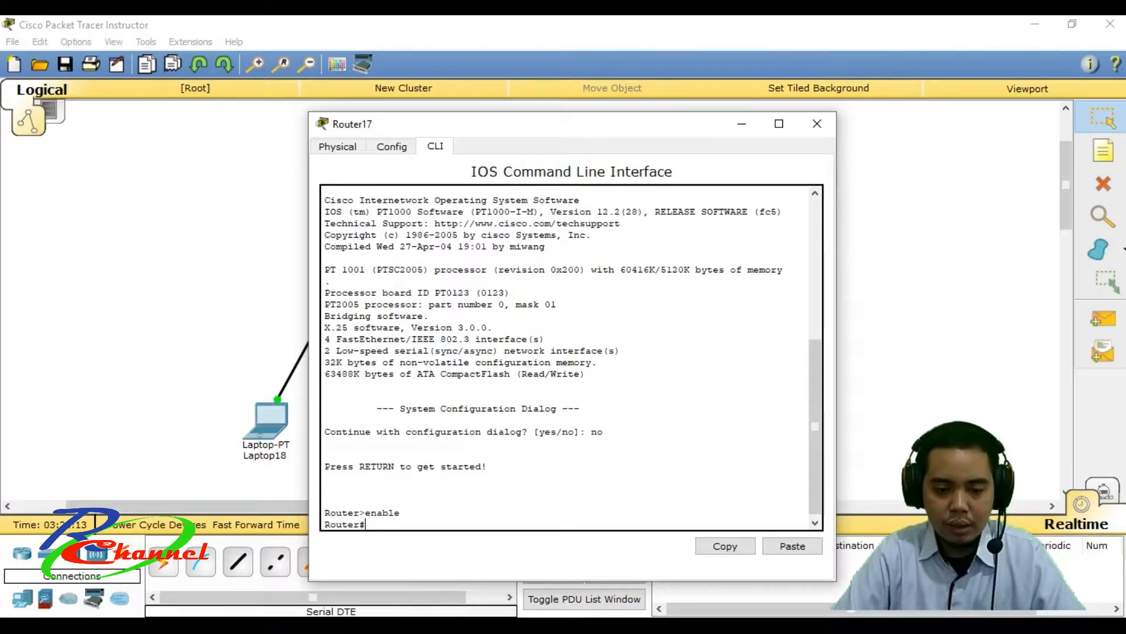
type("conf t")
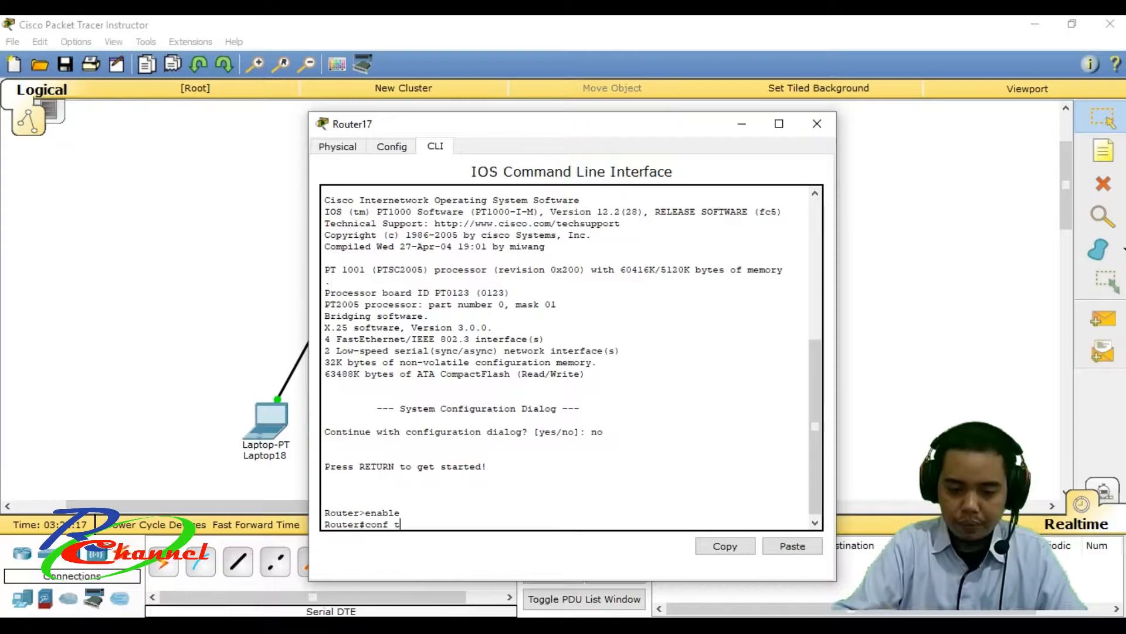
key("Return")
Step: Enter interface configuration with int fa0/0 on Router17 and move its window off the first two routers' part of the topology
type("in")
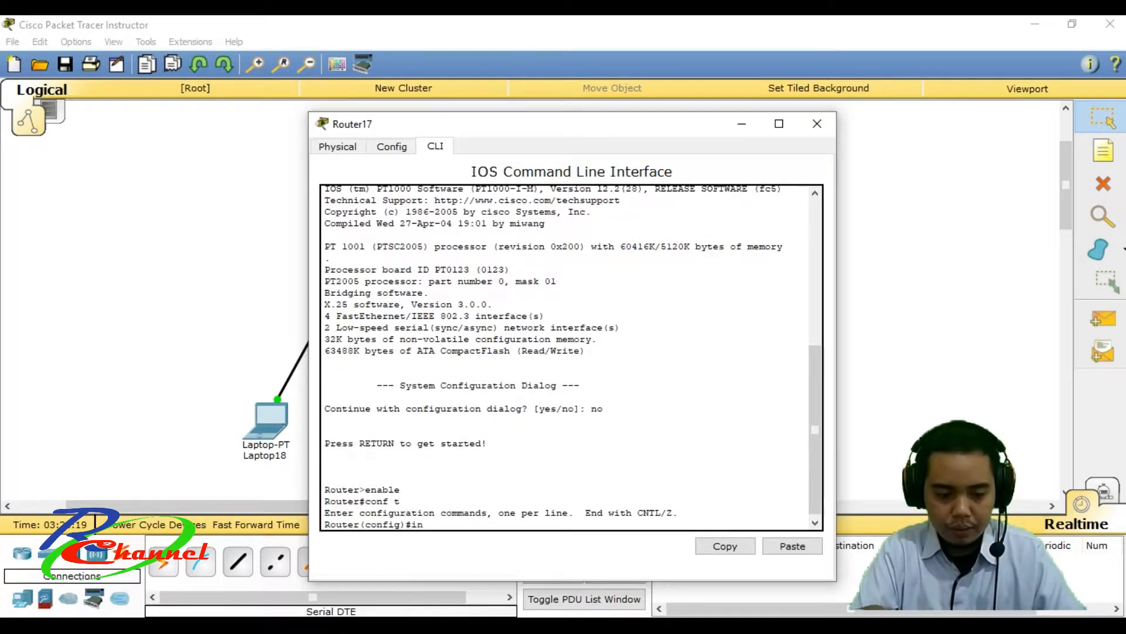
type("t f")
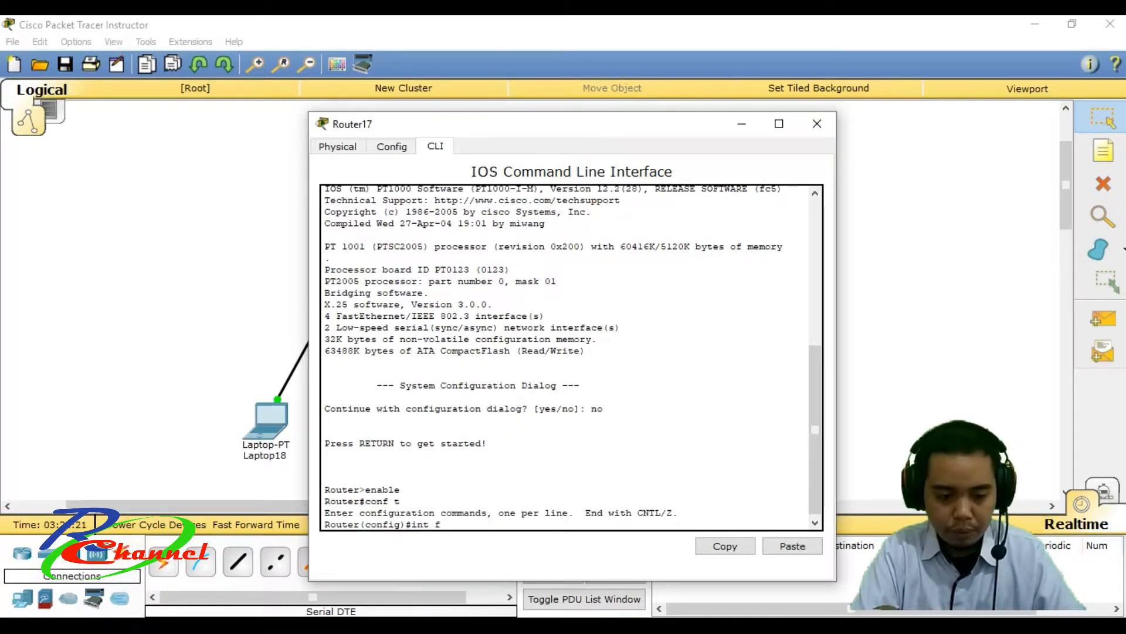
type("a0/0")
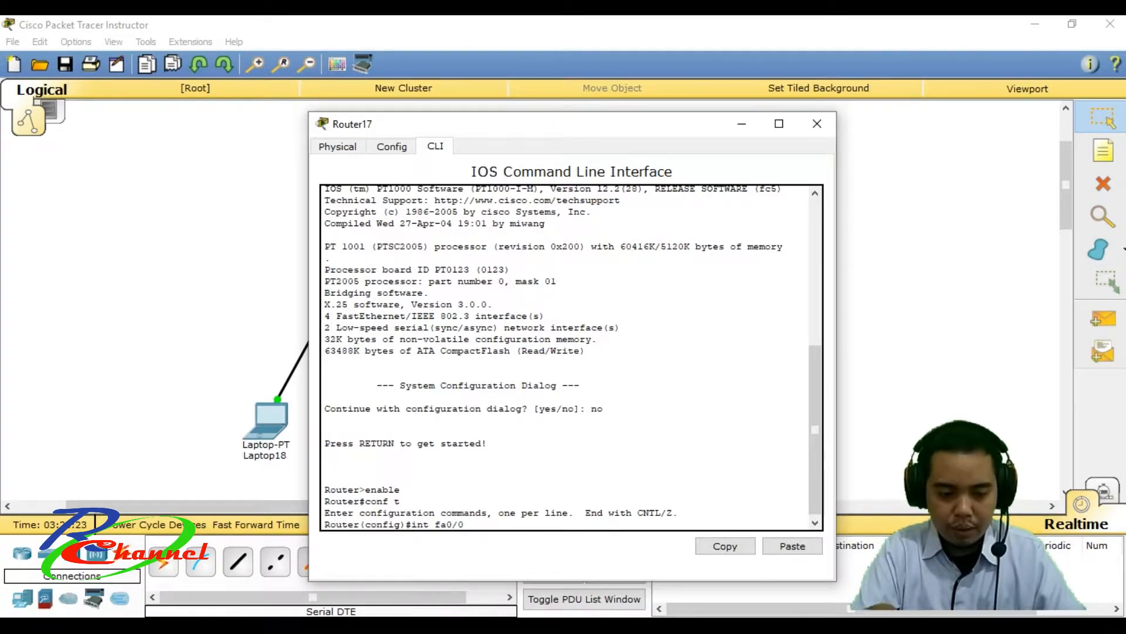
key("Return")
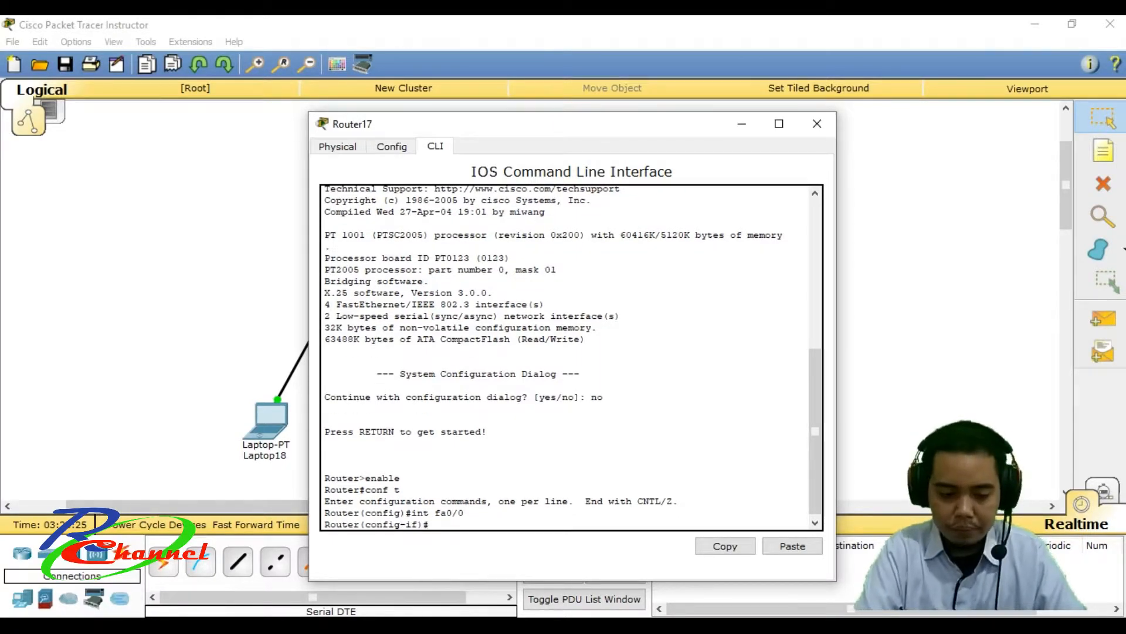
left_click_drag(560, 129, 844, 84)
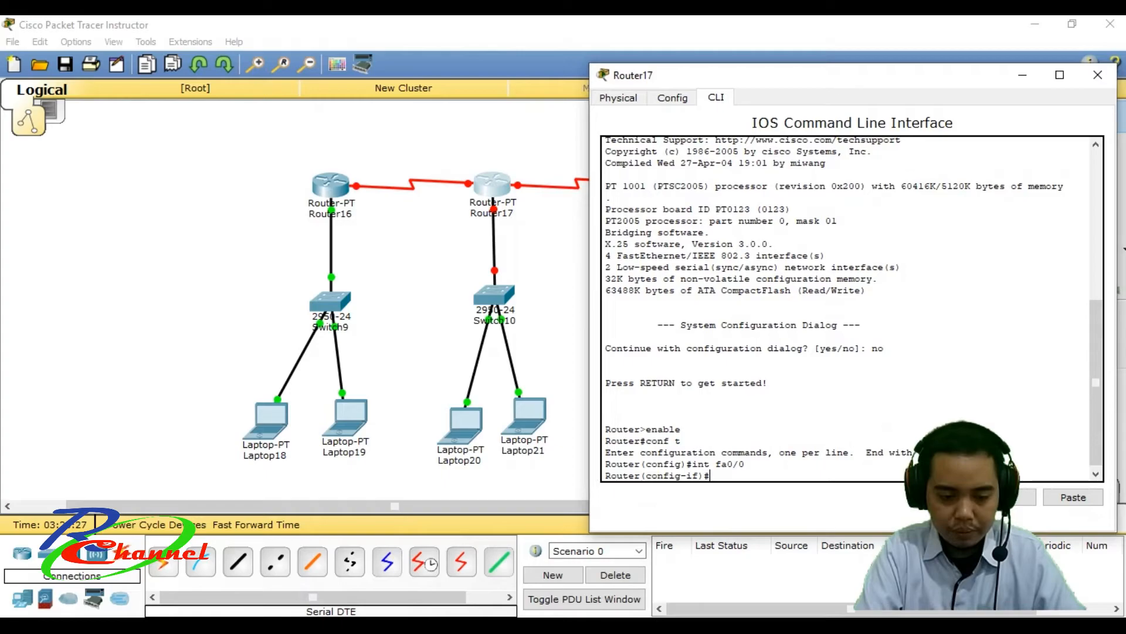
Step: Assign Router17's fa0/0 the IP address 192.168.2.1 with mask 255.255.255.0 using ip add
type("ip")
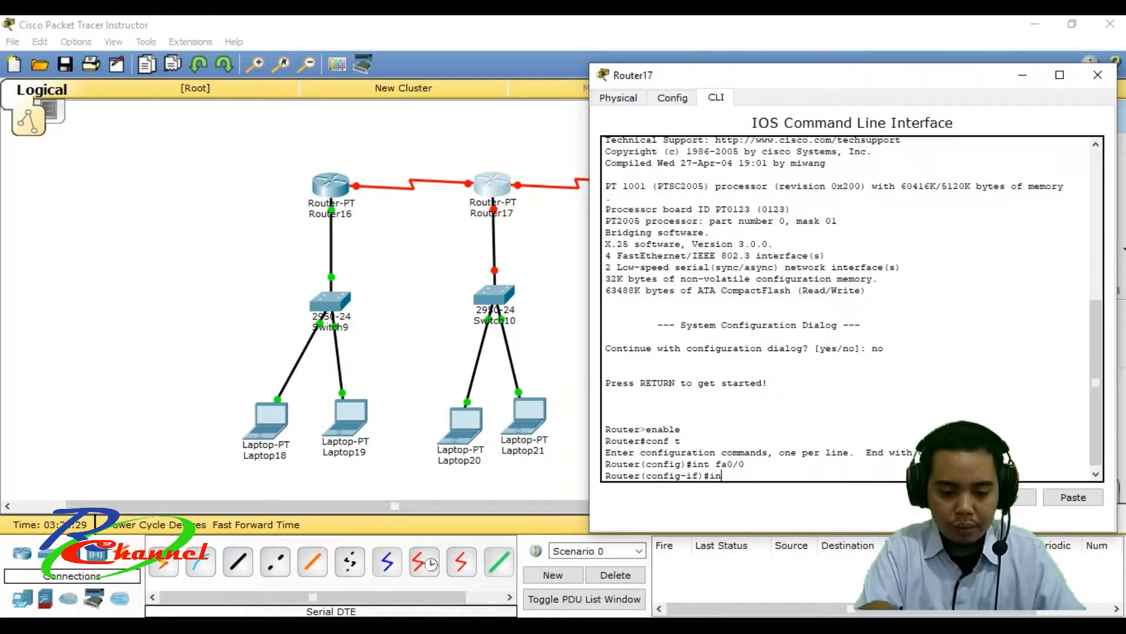
type(" a")
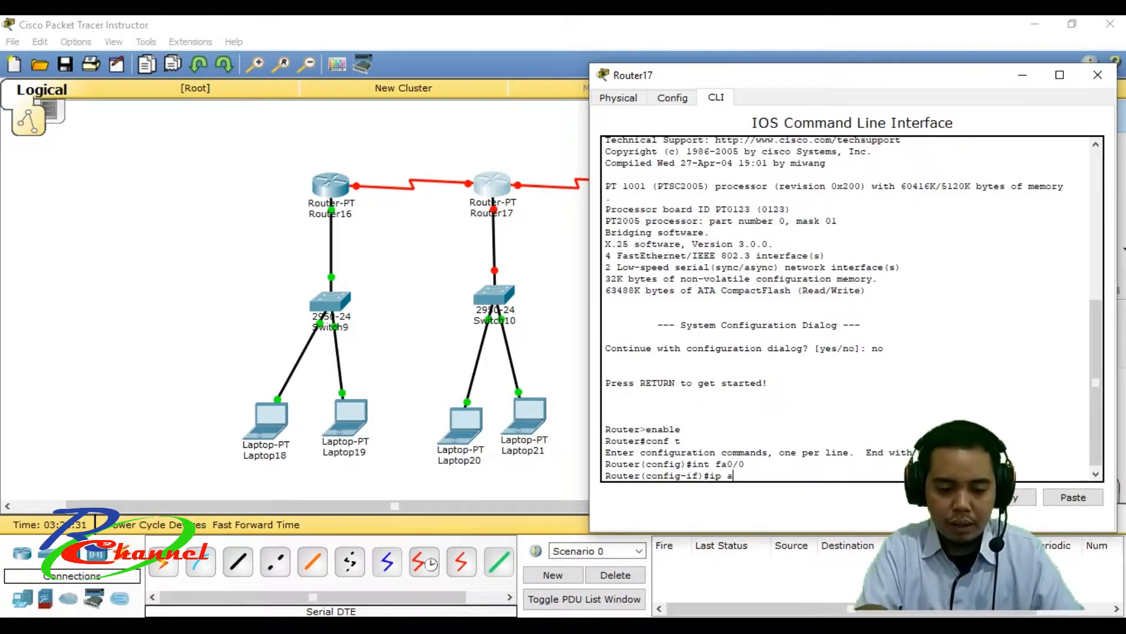
type("dd 192")
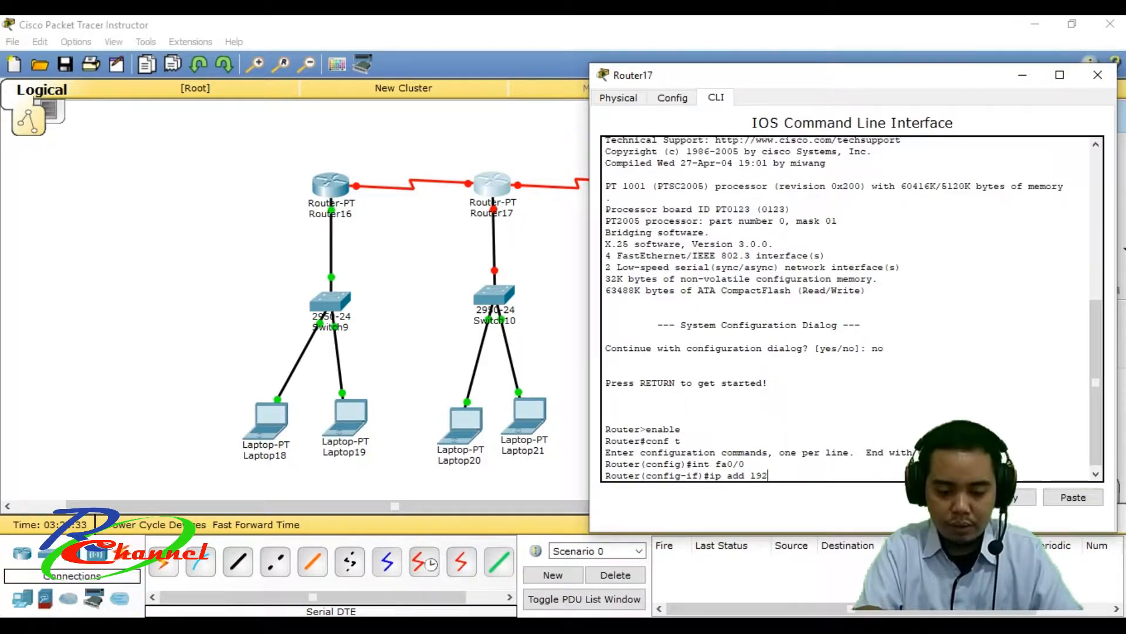
type(".1")
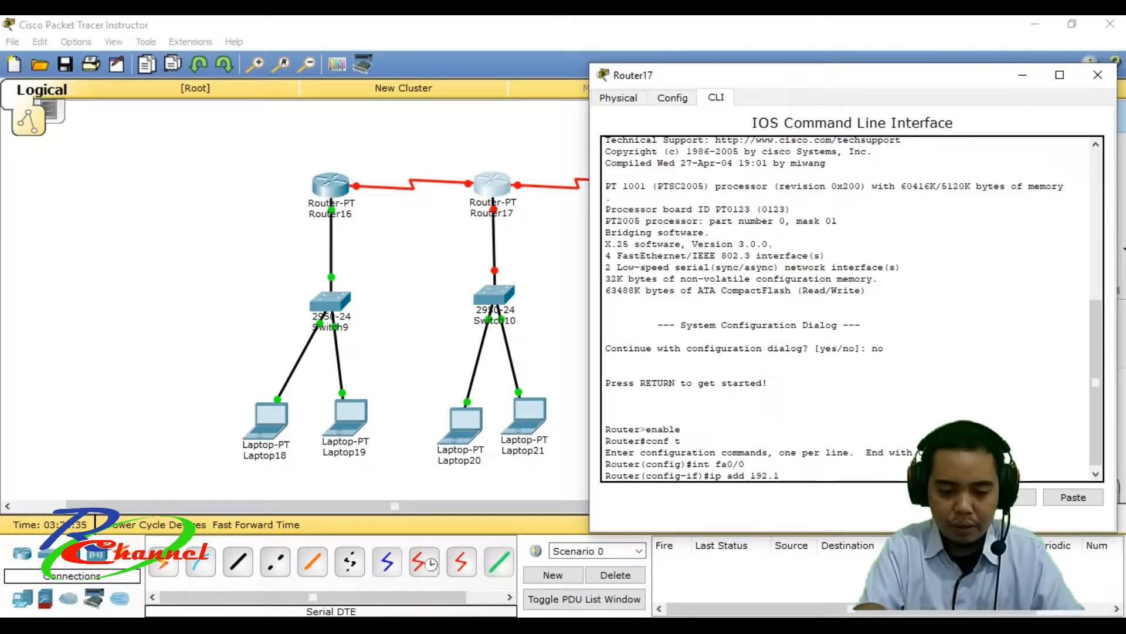
type("68.1")
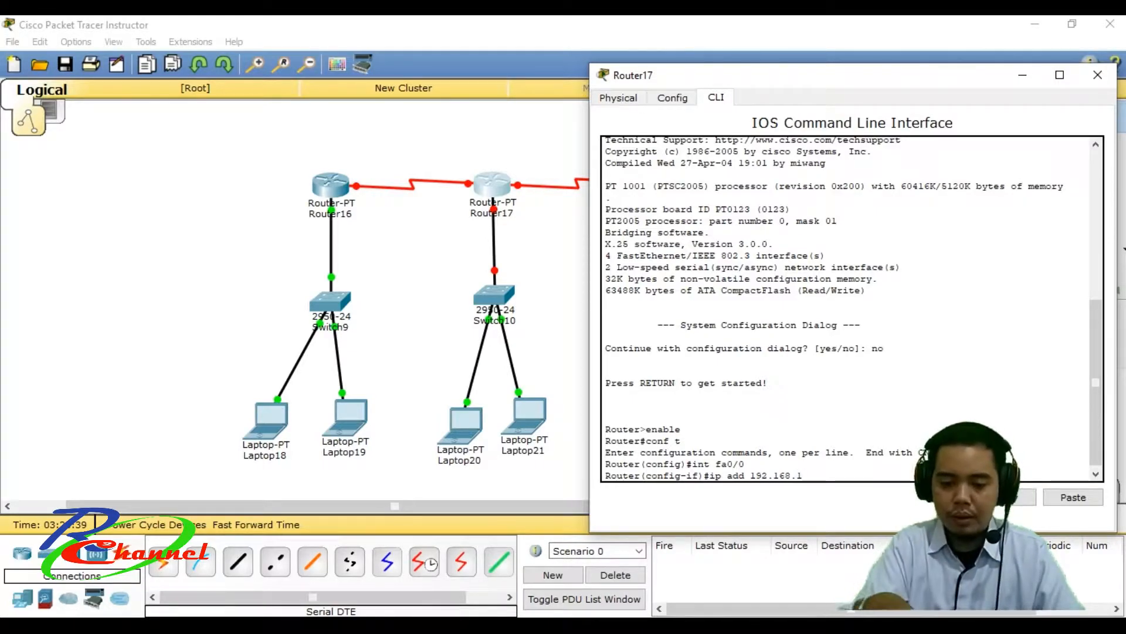
type("2.")
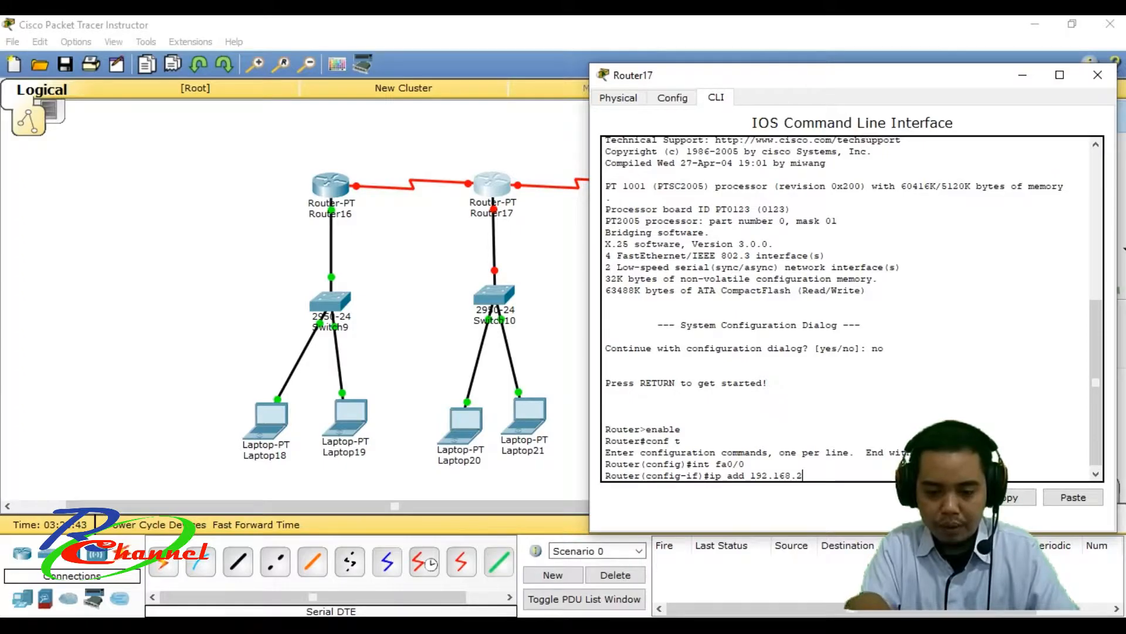
type("1 255")
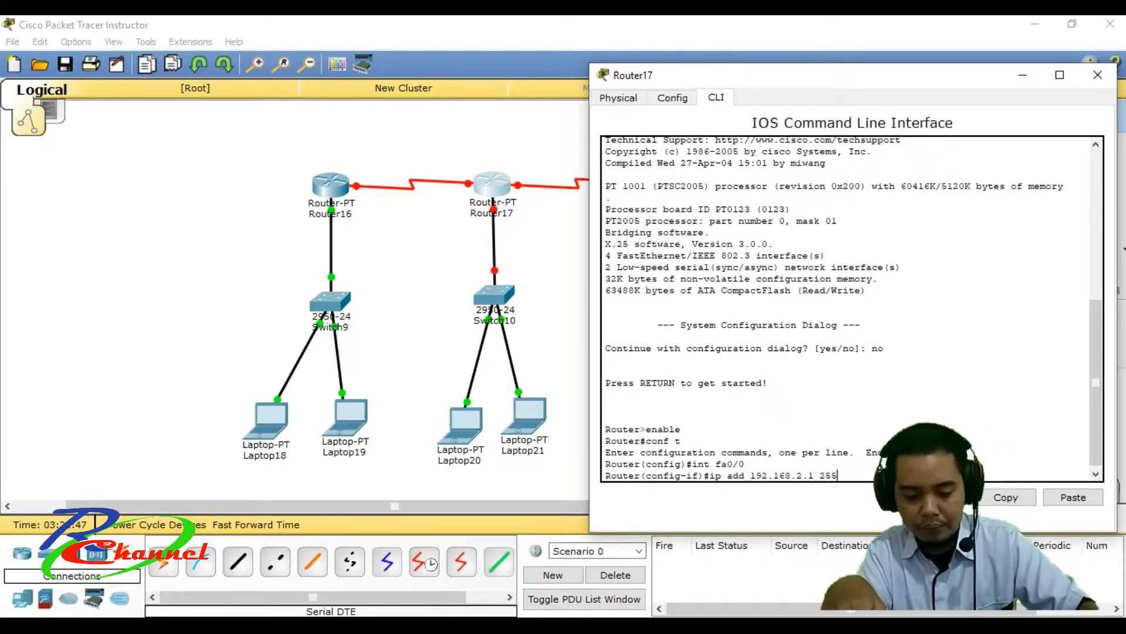
type(".")
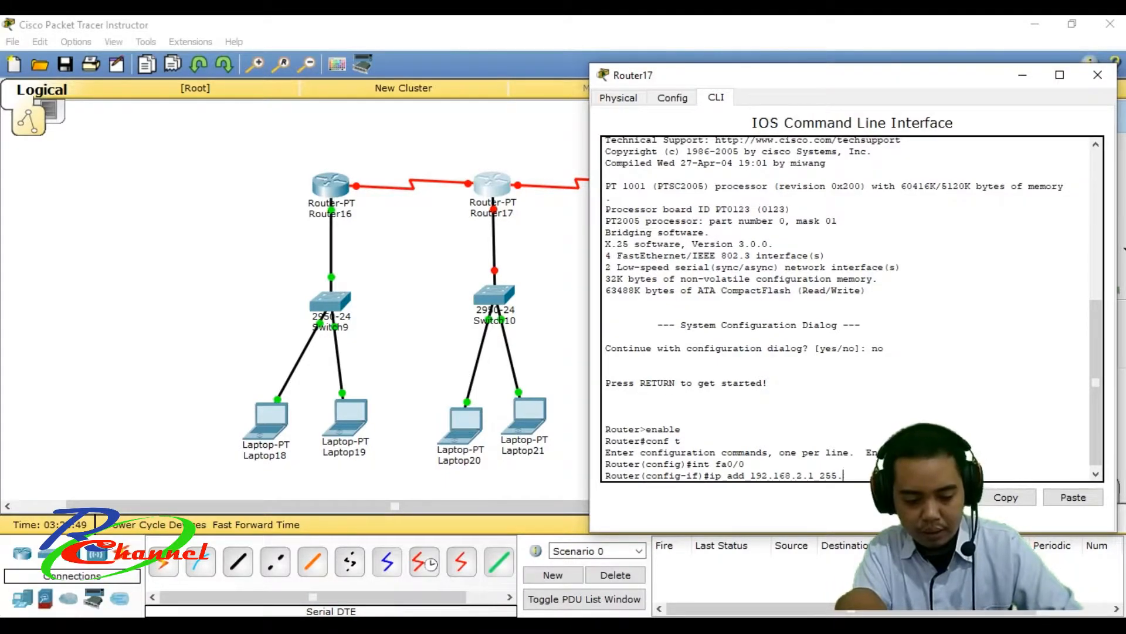
type("355.255.0")
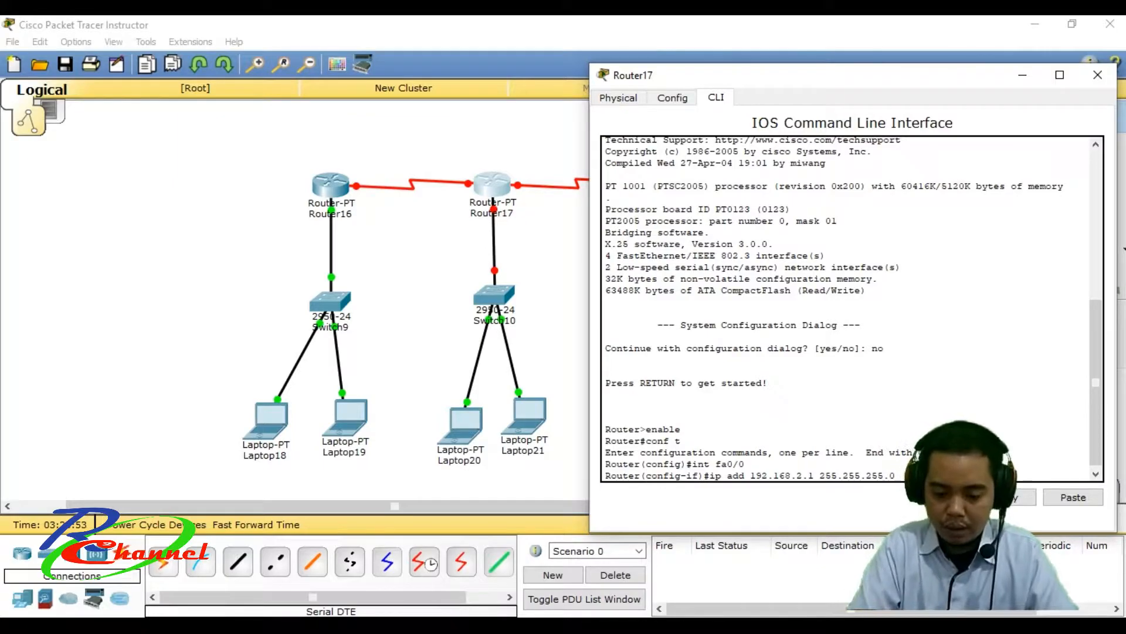
key("Return")
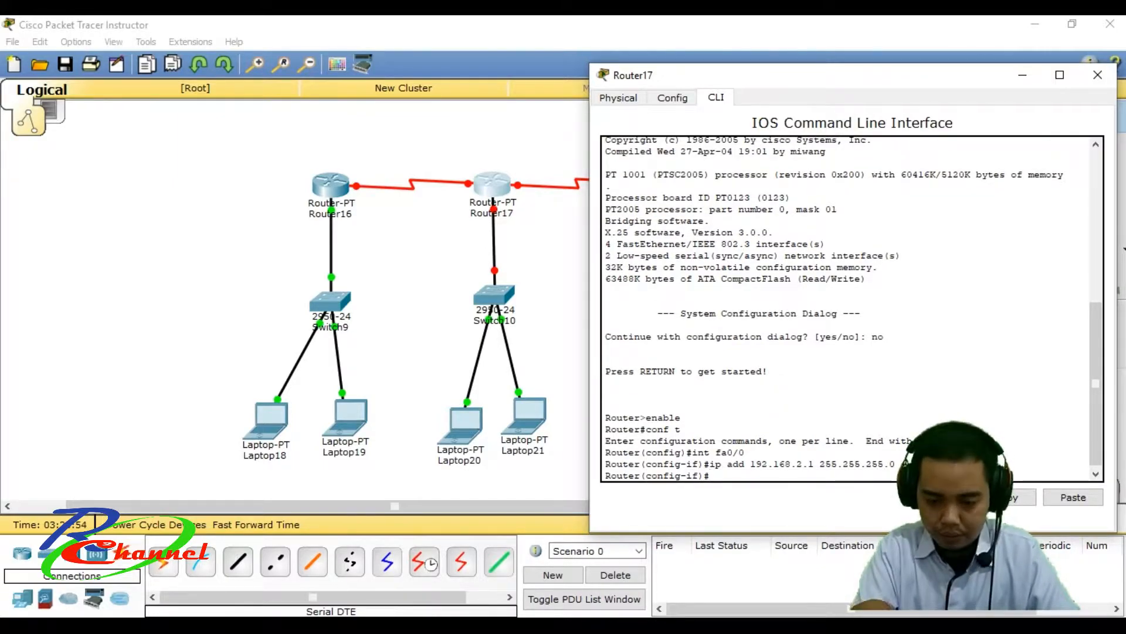
Step: Enable Router17's fa0/0 interface with no shut and close the router's window
left_click_drag(848, 76, 745, 86)
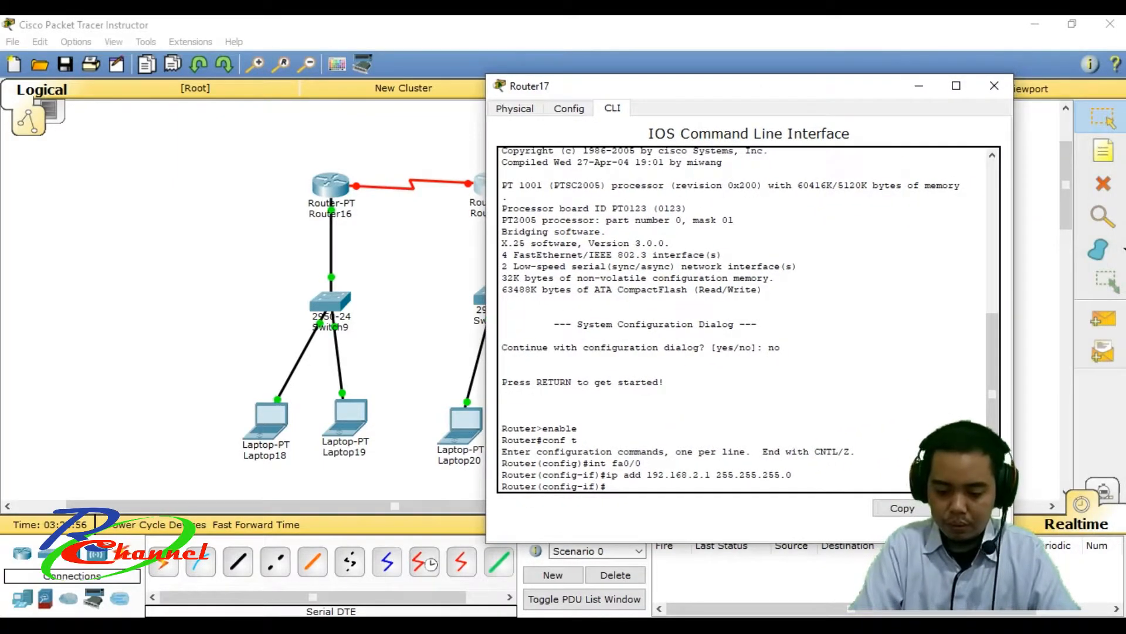
type("no shut")
key("Return")
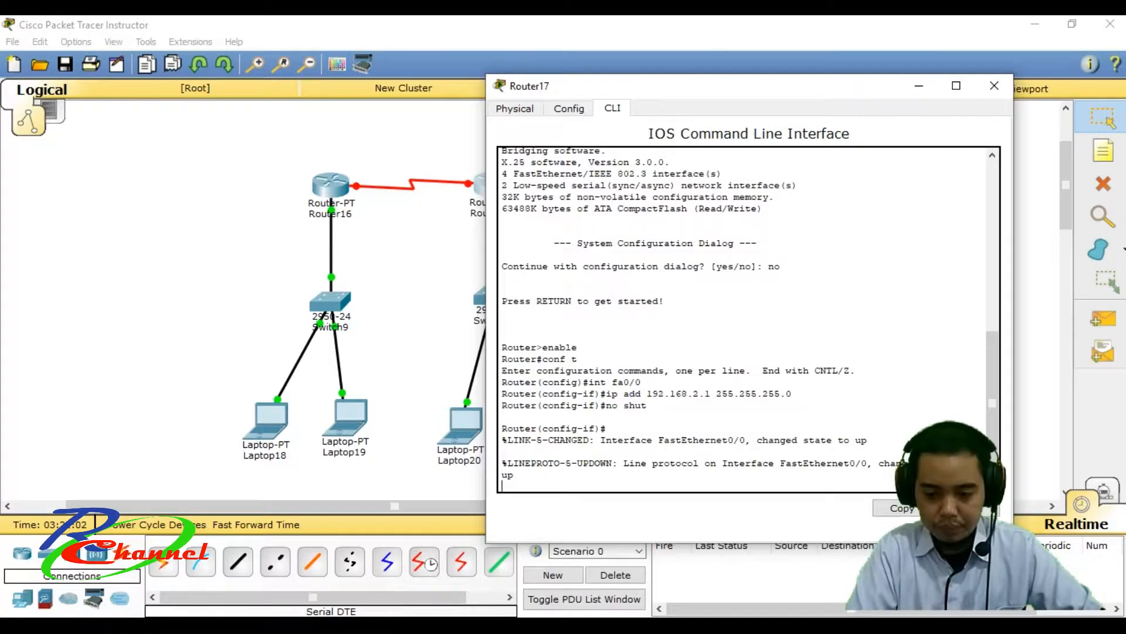
left_click(995, 85)
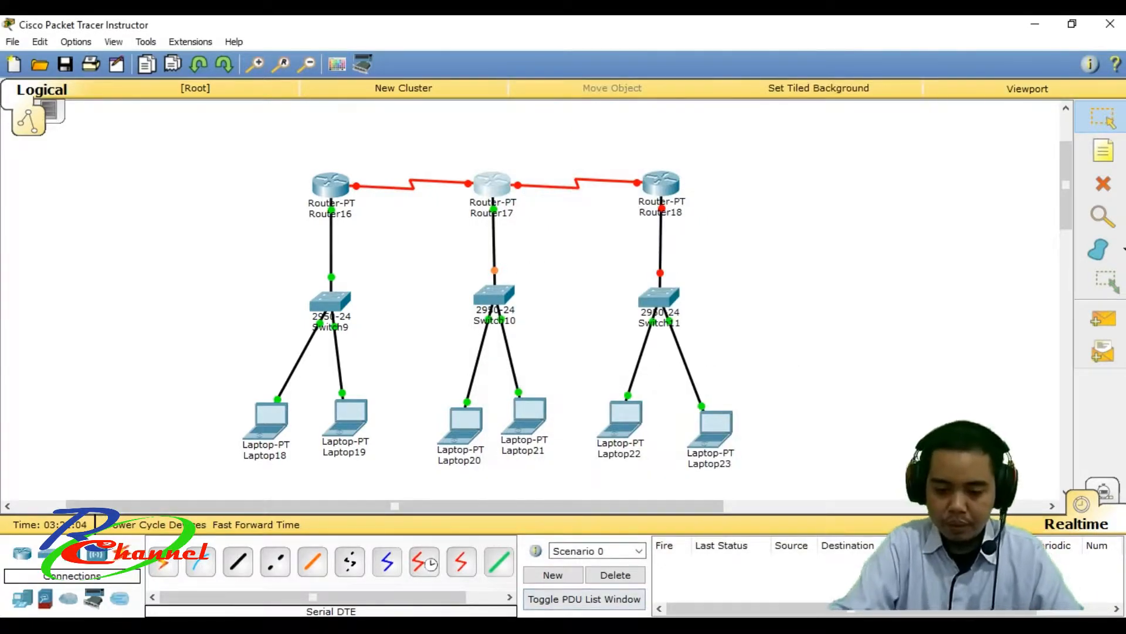
Step: Open Router18's command line interface and answer no to the initial configuration dialog to reach the router prompt
left_click(662, 183)
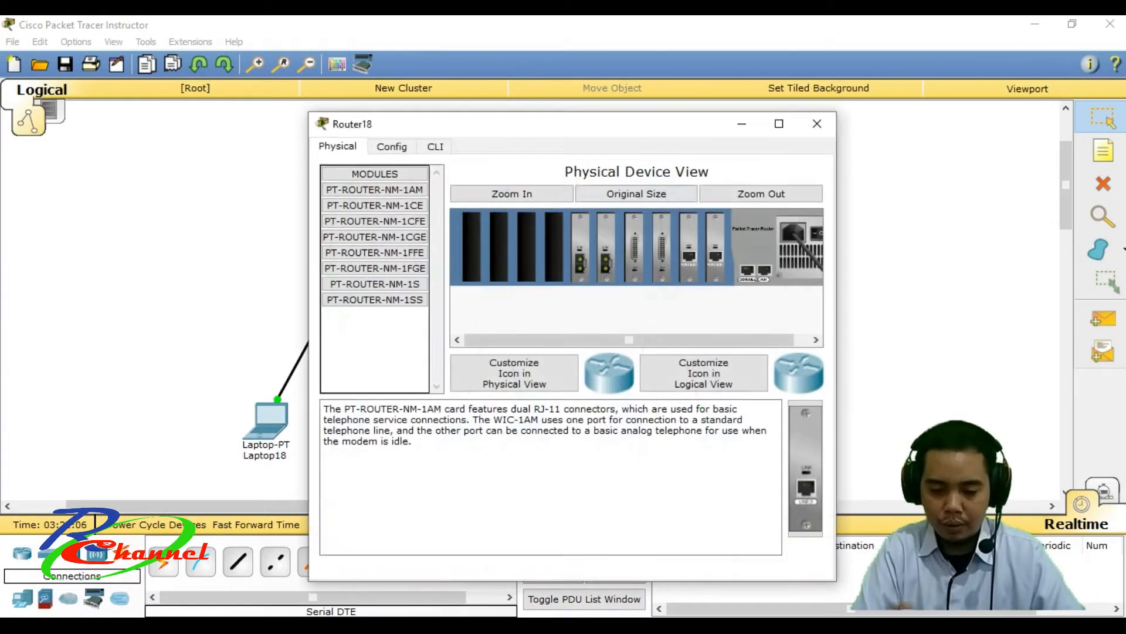
left_click(434, 146)
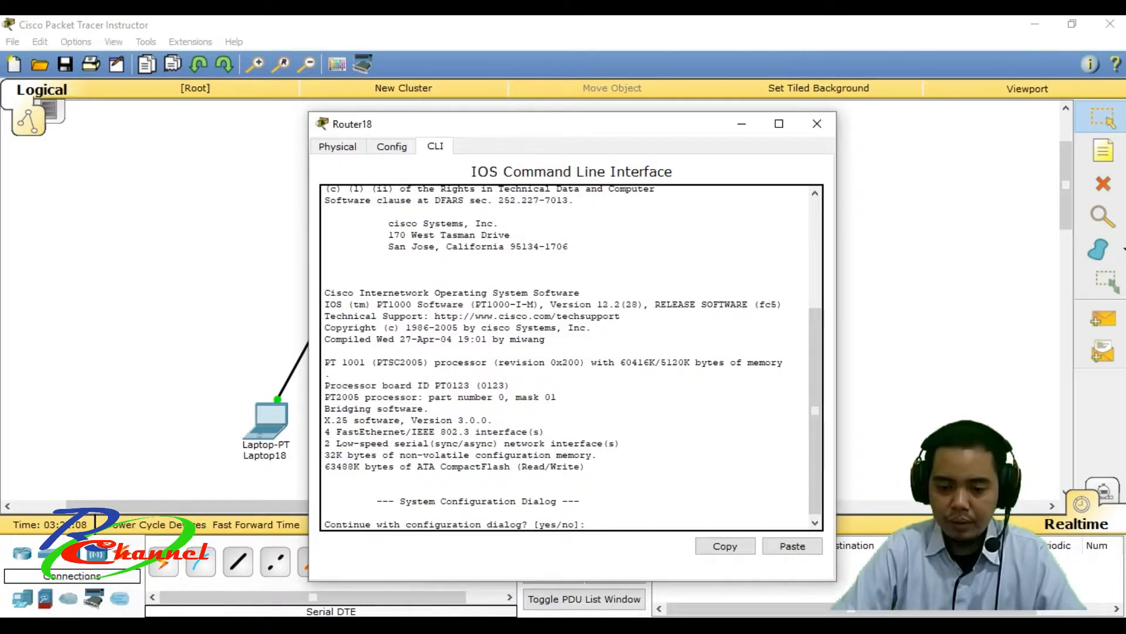
type("no")
key("Return")
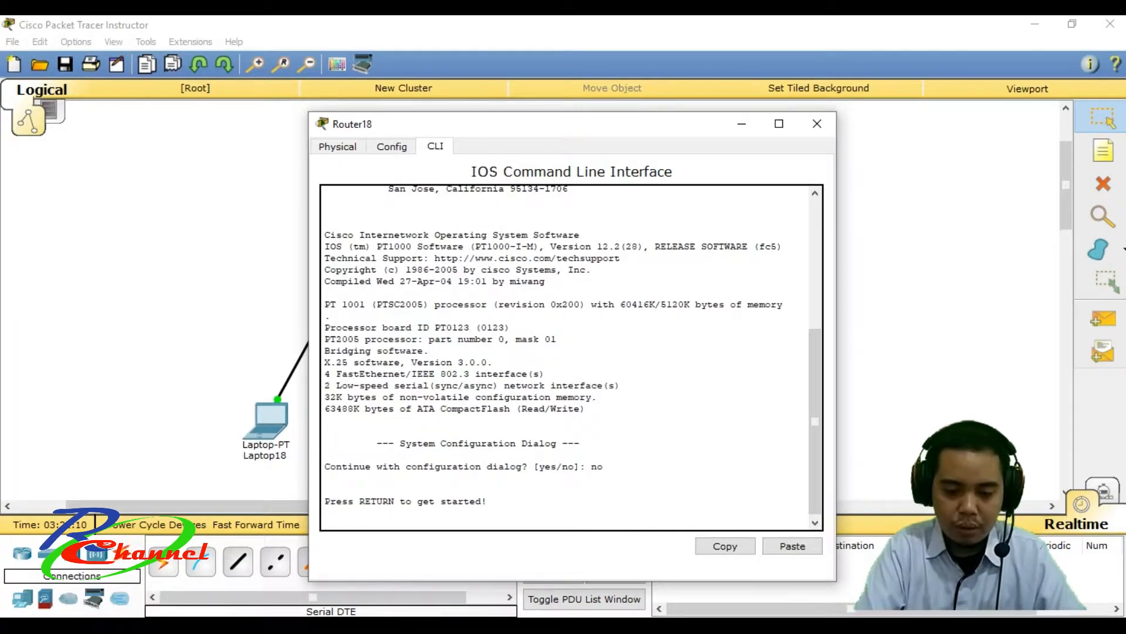
key("Return")
Step: Enter privileged mode with enable and global configuration mode with conf t on Router18
type("enable")
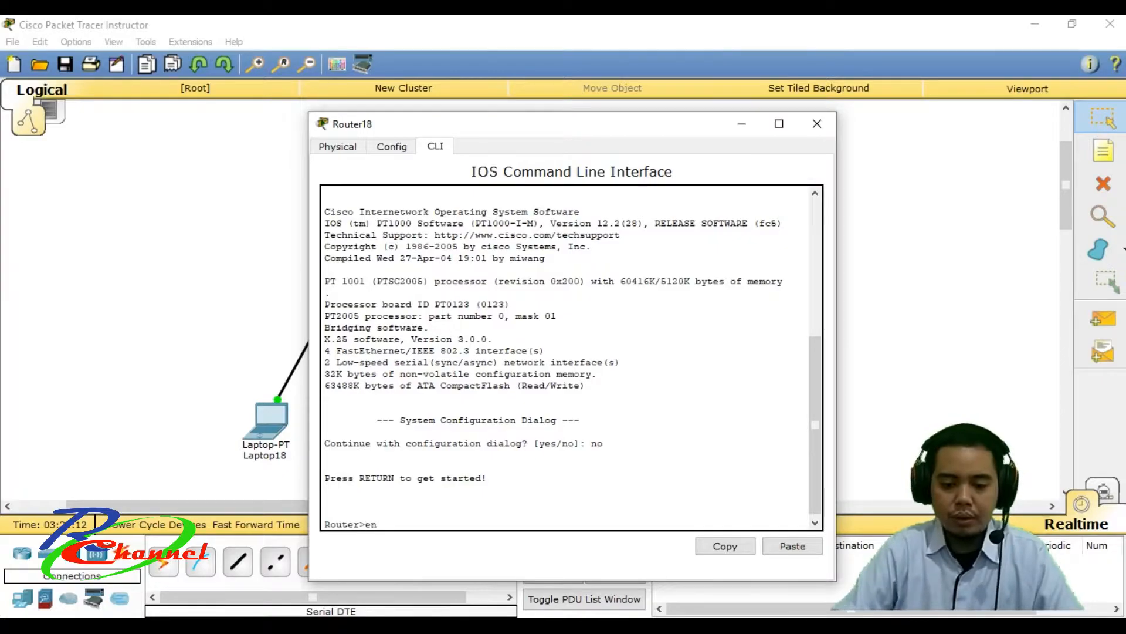
key("Return")
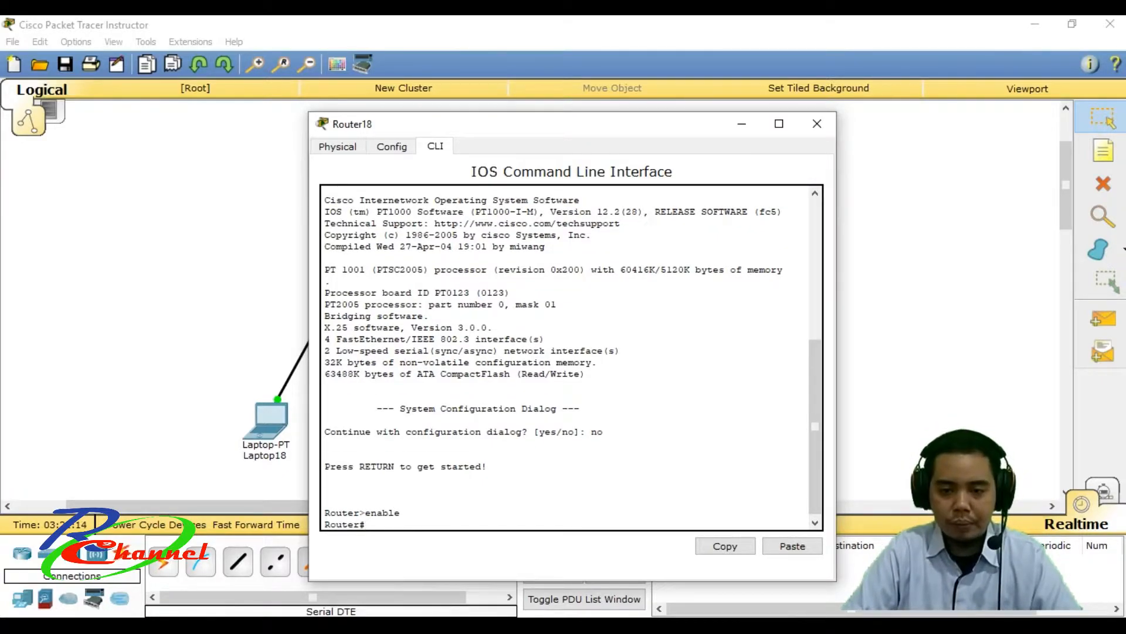
type("conf ")
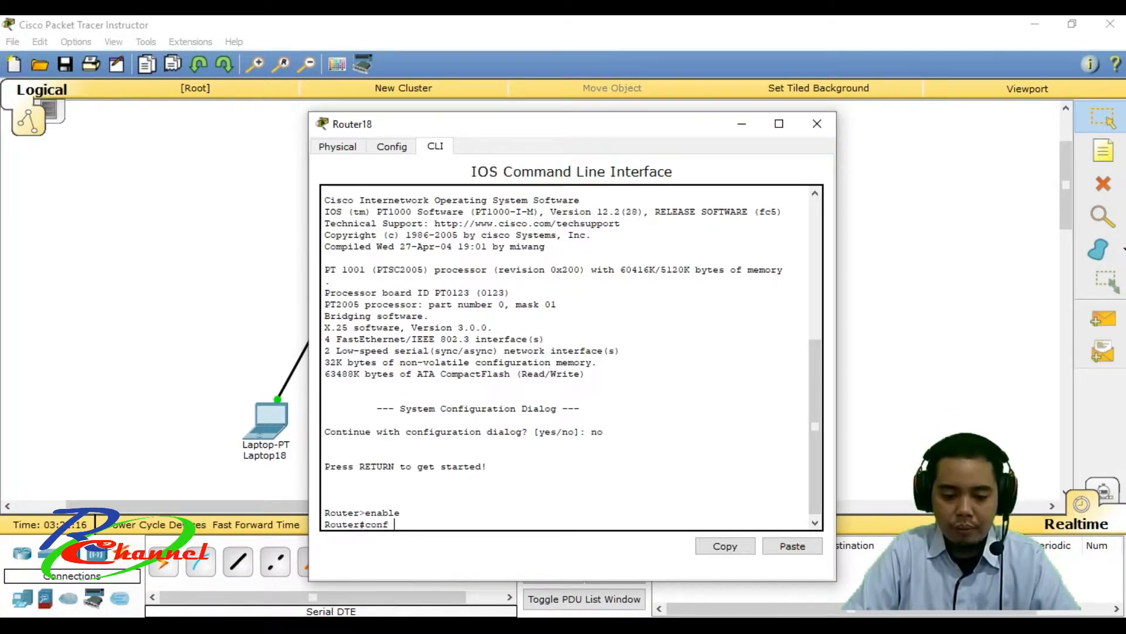
type("t")
key("Return")
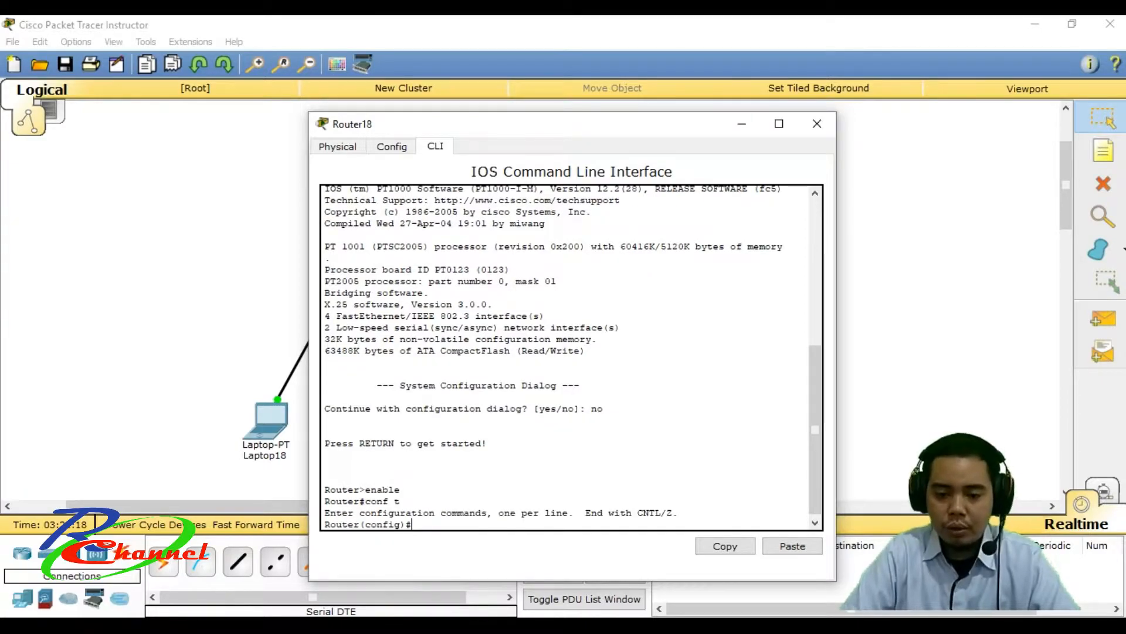
Step: Enter interface configuration mode for fa0/0 on Router18 with int fa0/0
type("int")
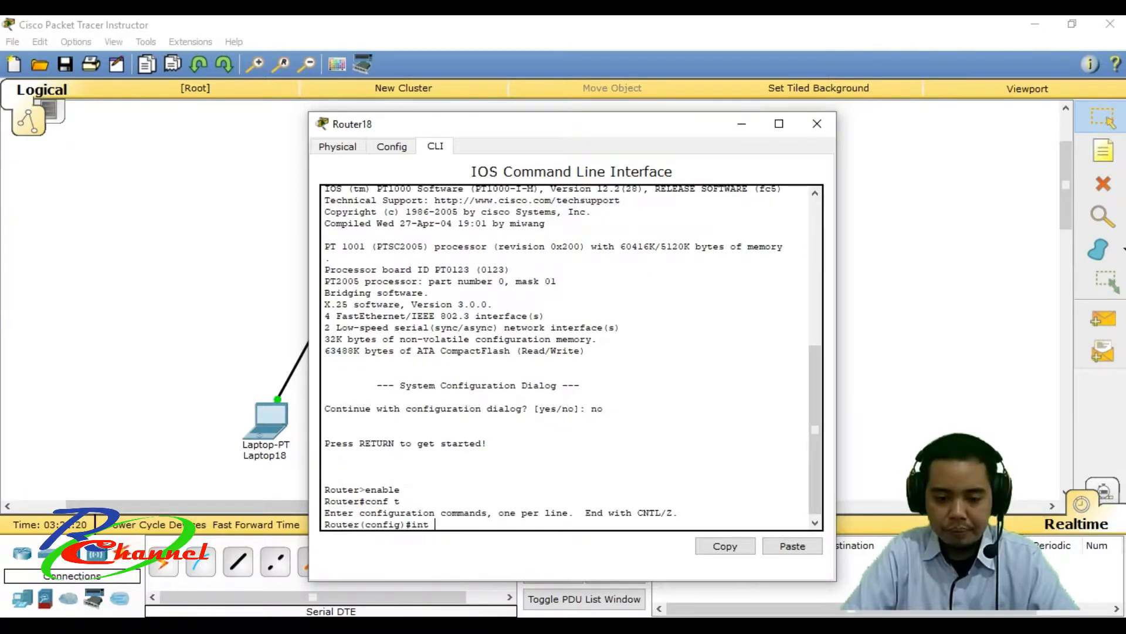
type(" fa")
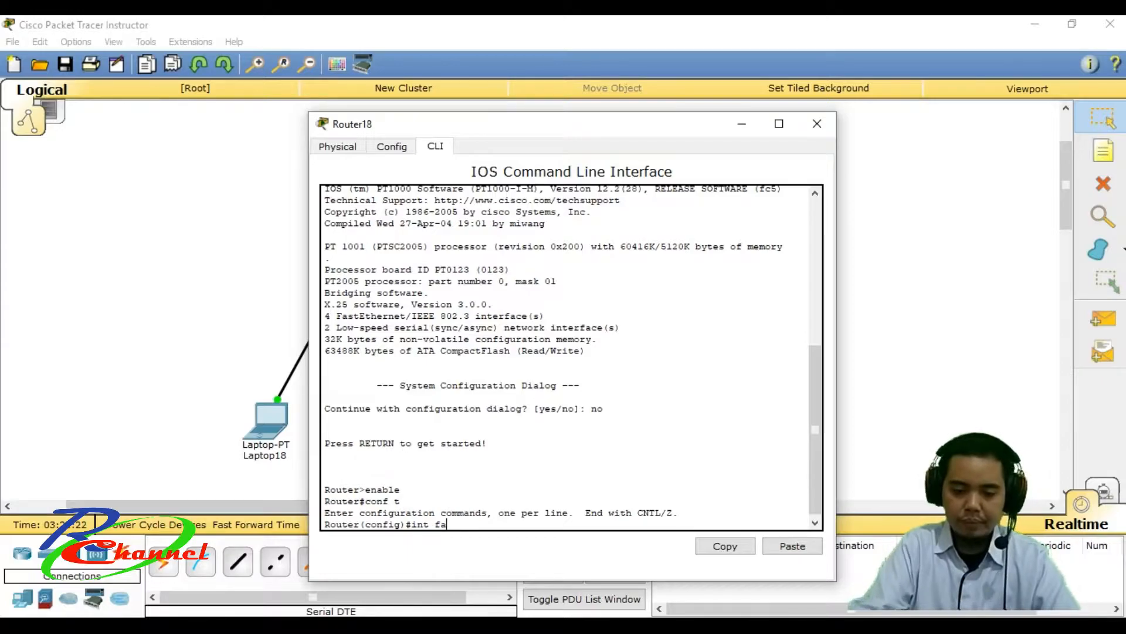
type("0/0")
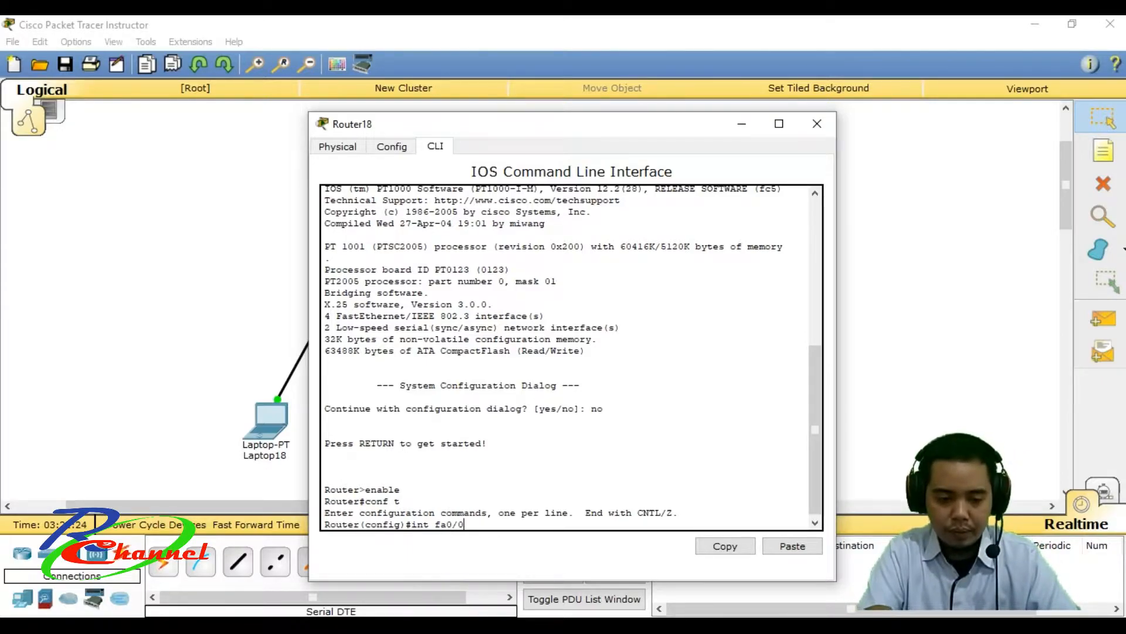
key("Return")
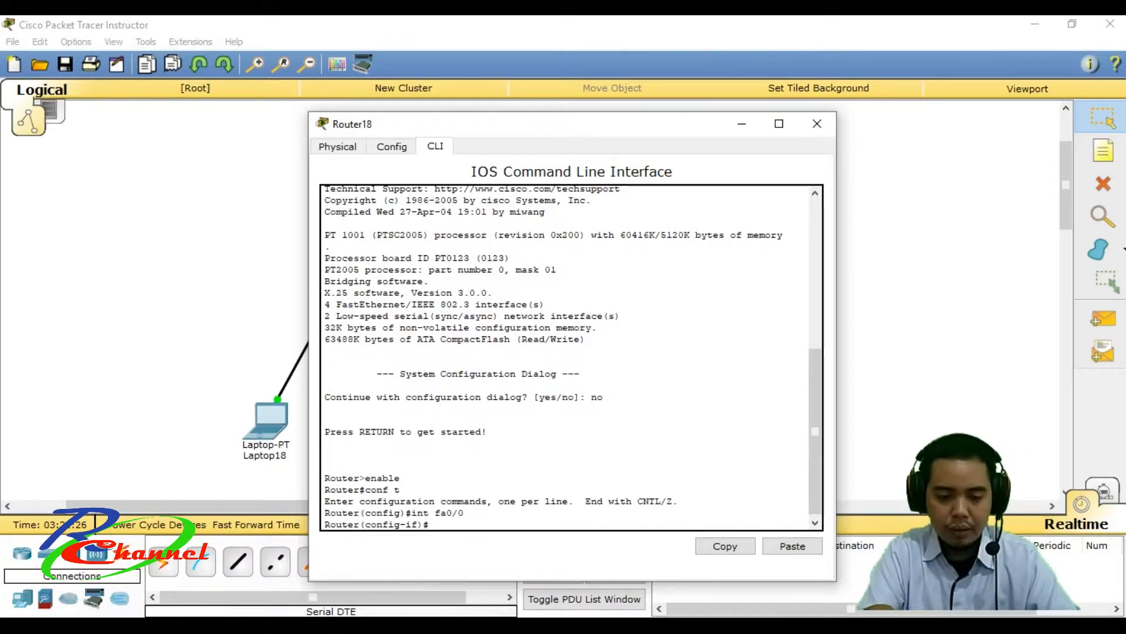
Step: Try to assign Router18's fa0/0 the IP address 192.168.3.1 with mask 255.255.2550 using ip add
type("ip")
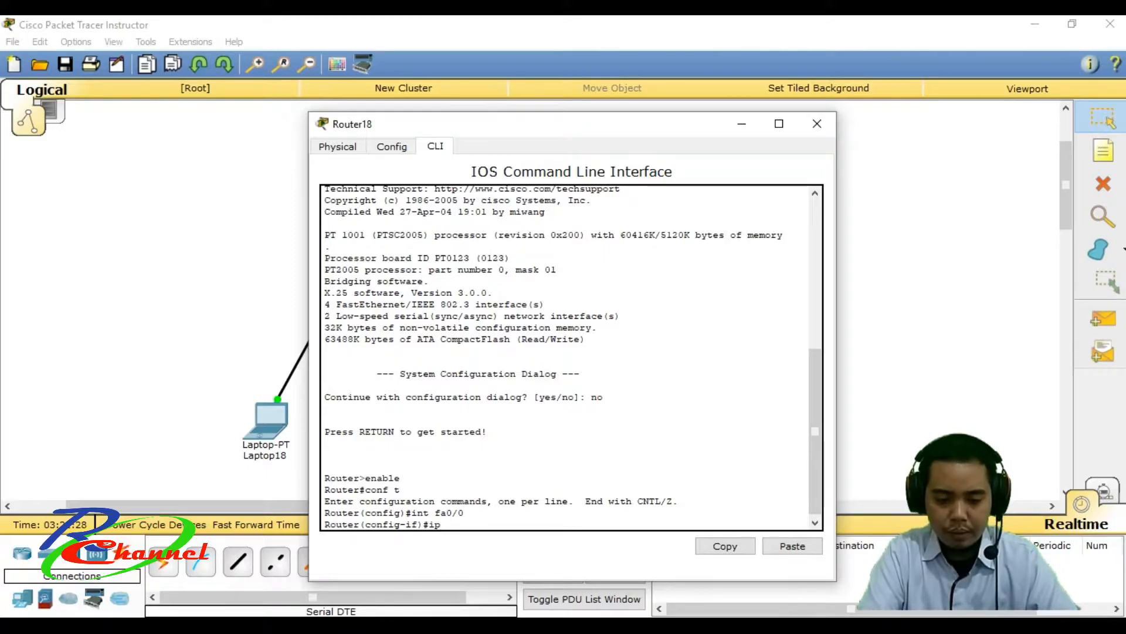
type(" add 192.")
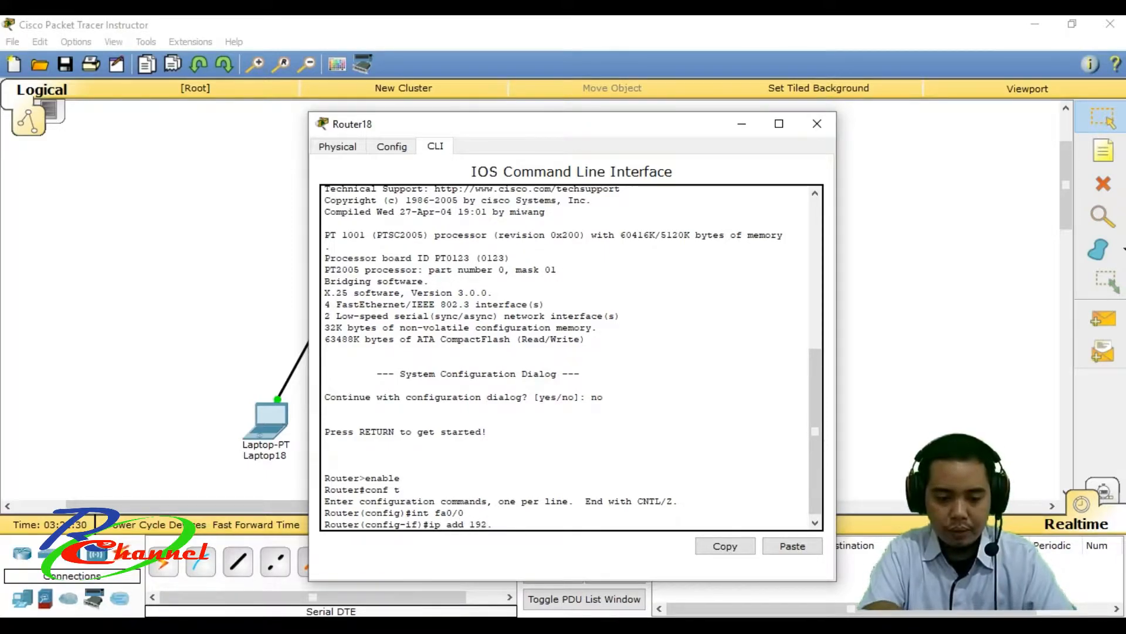
type("1")
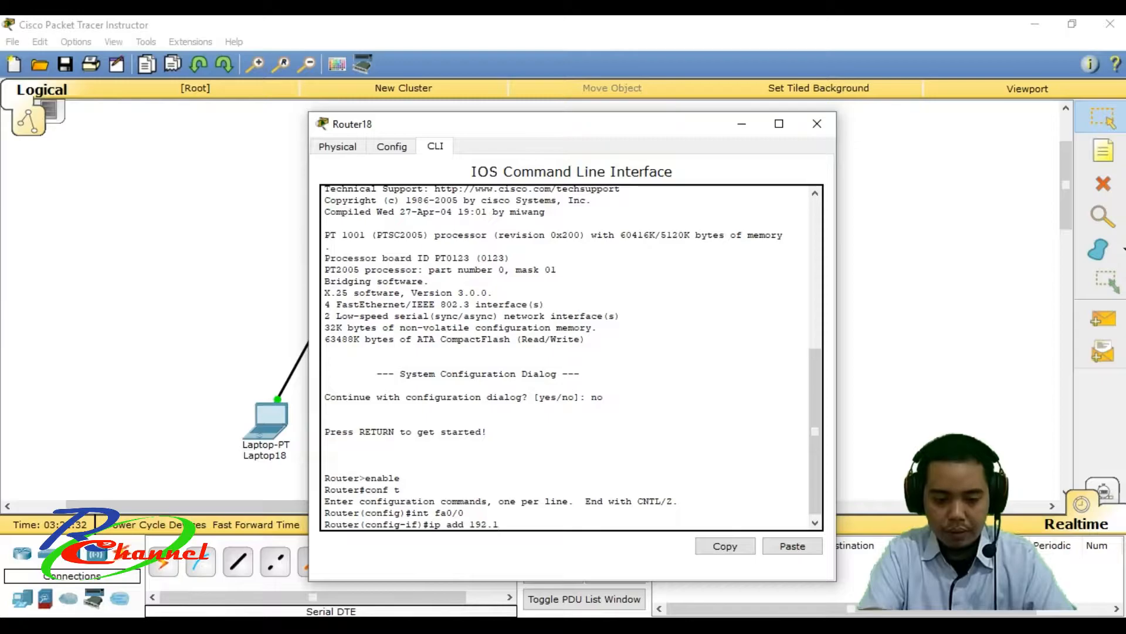
type("68.3")
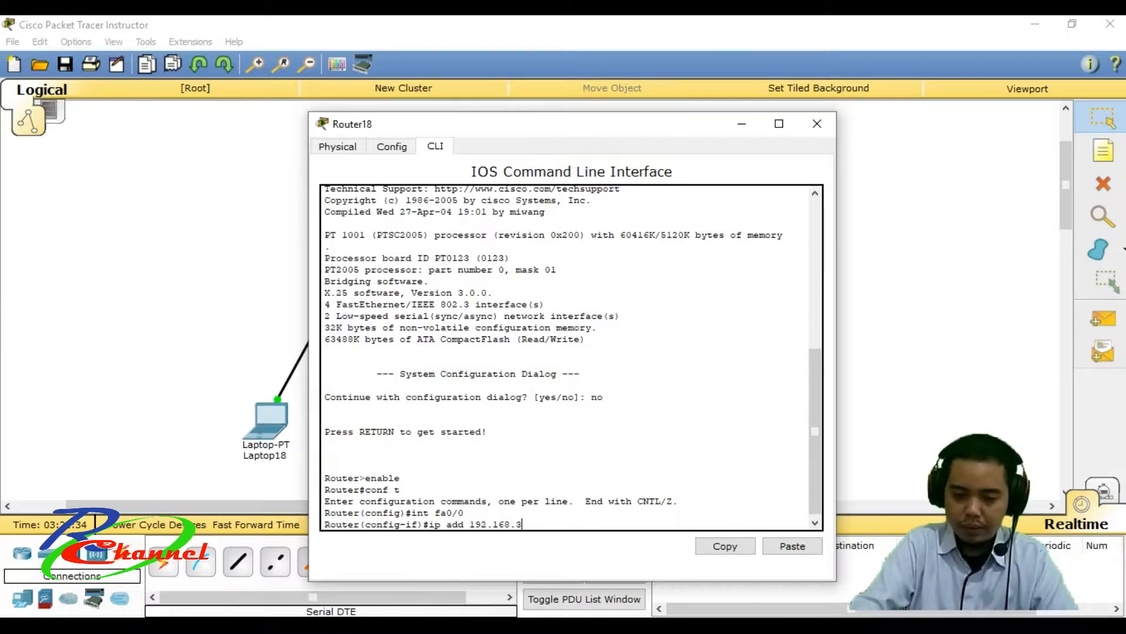
type(".1 255.255.2")
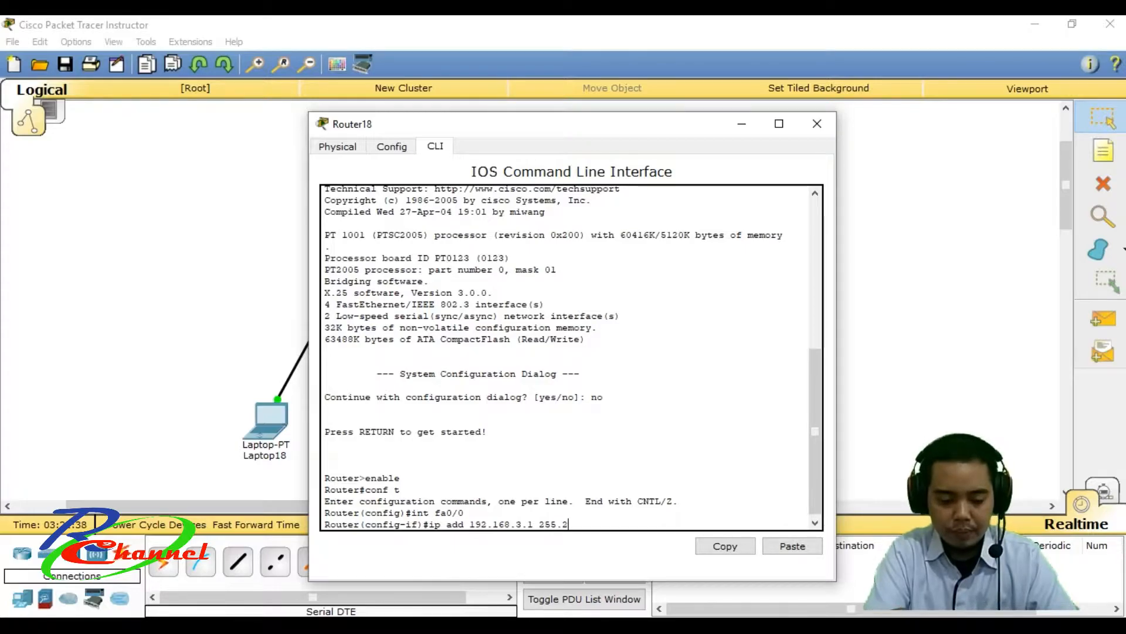
type("550")
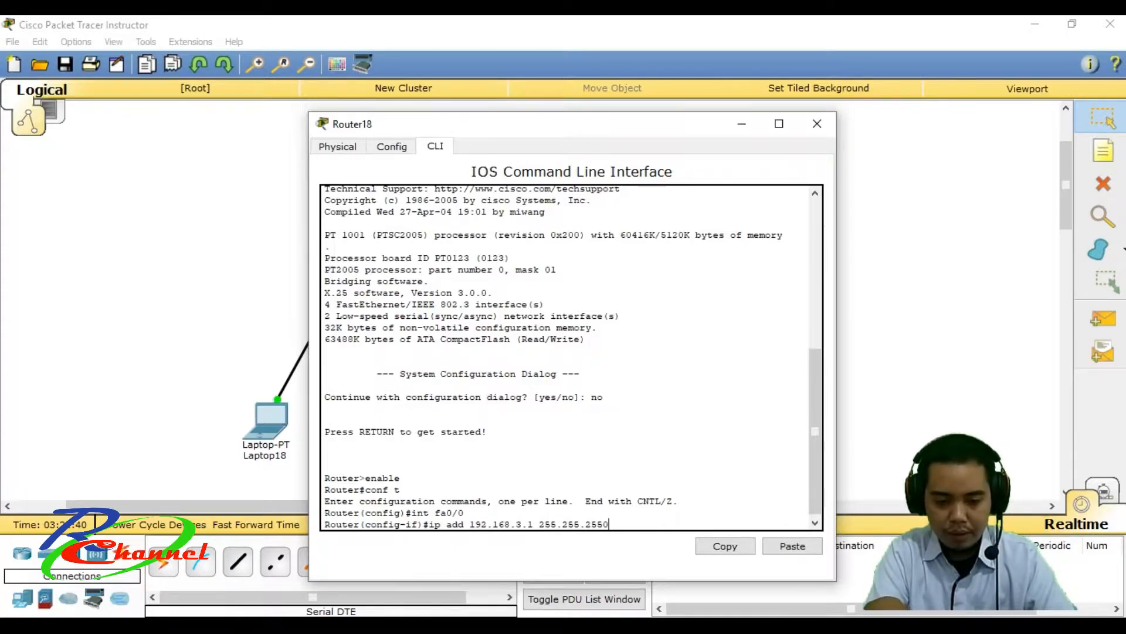
key("Return")
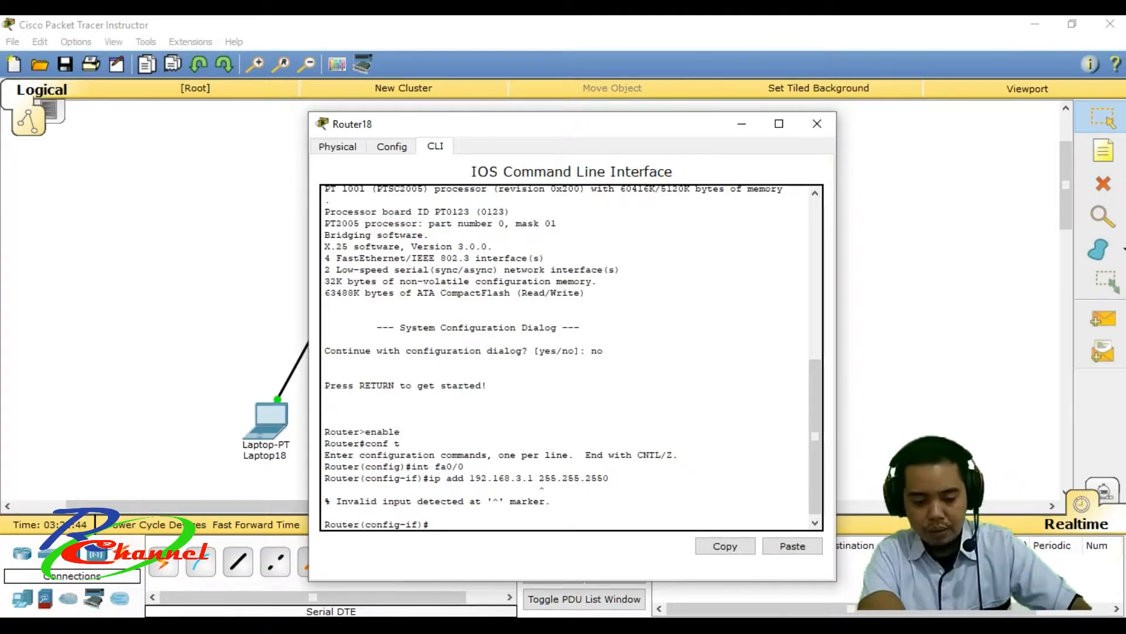
Step: Enable Router18's fa0/0 interface with no shut, check its link to the switch in the topology, and close the router's window
left_click_drag(519, 130, 720, 123)
type("no")
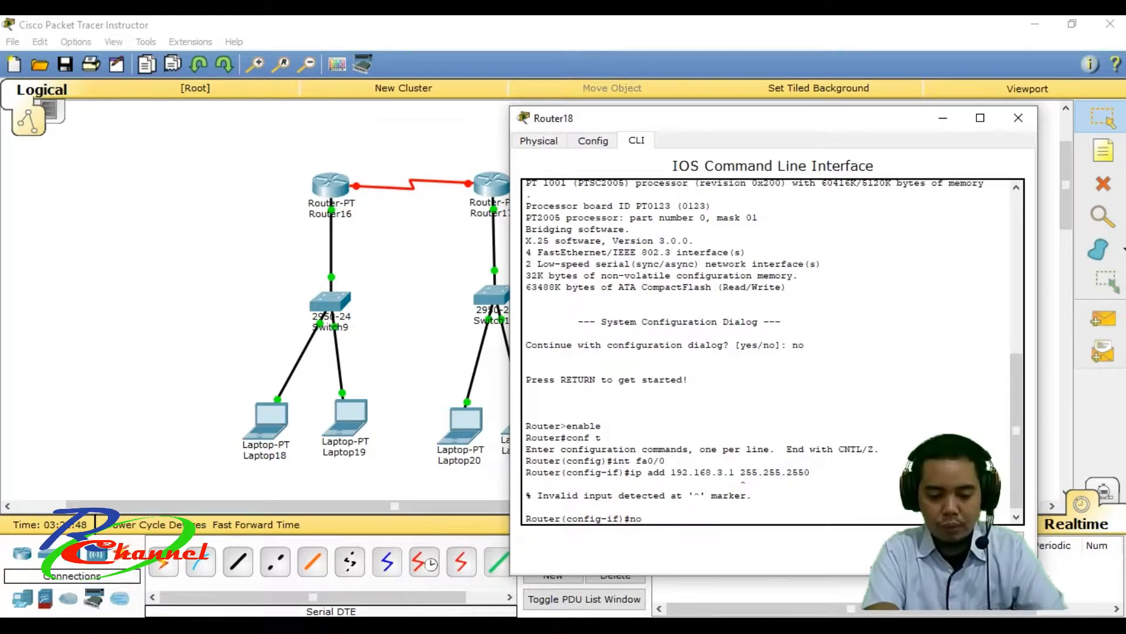
type(" shut")
key("Return")
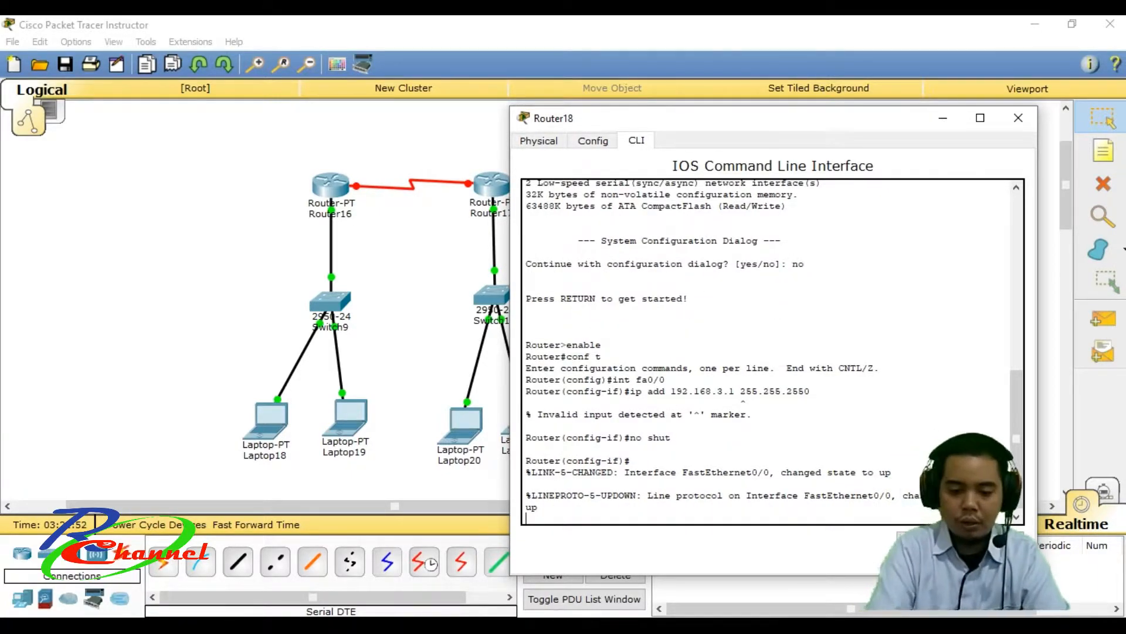
left_click_drag(763, 120, 721, 399)
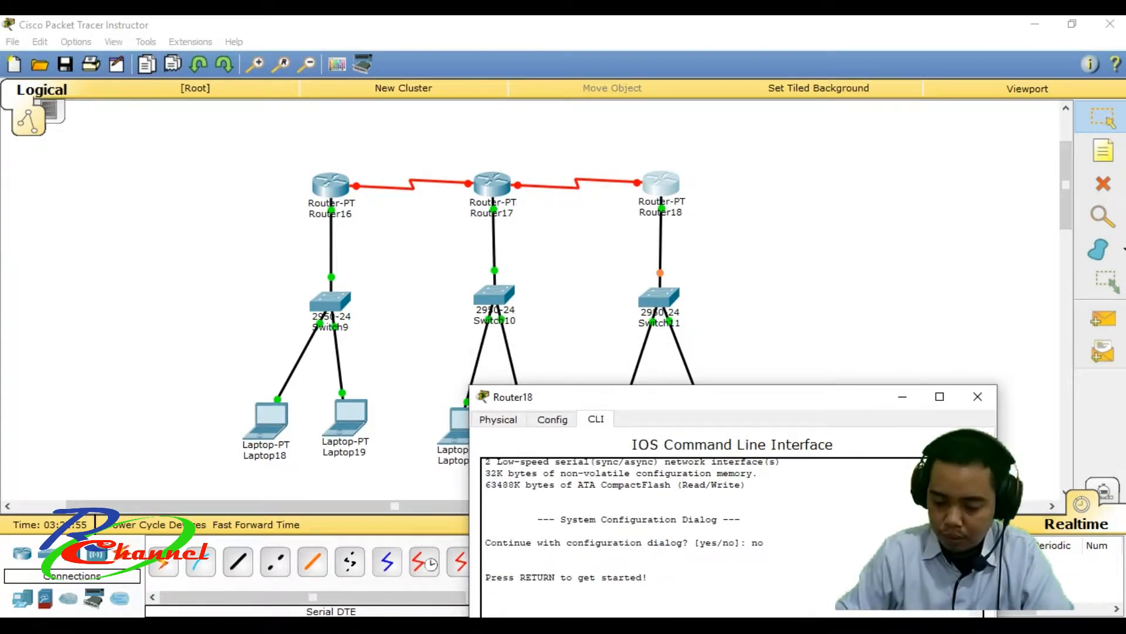
left_click_drag(718, 397, 970, 142)
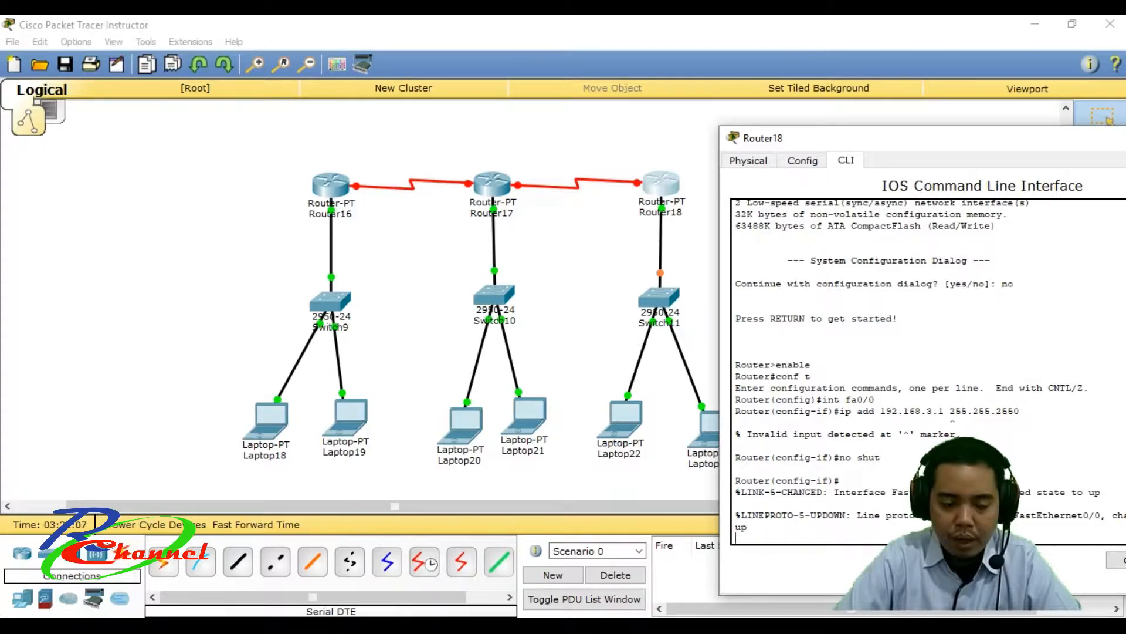
left_click_drag(928, 145, 843, 152)
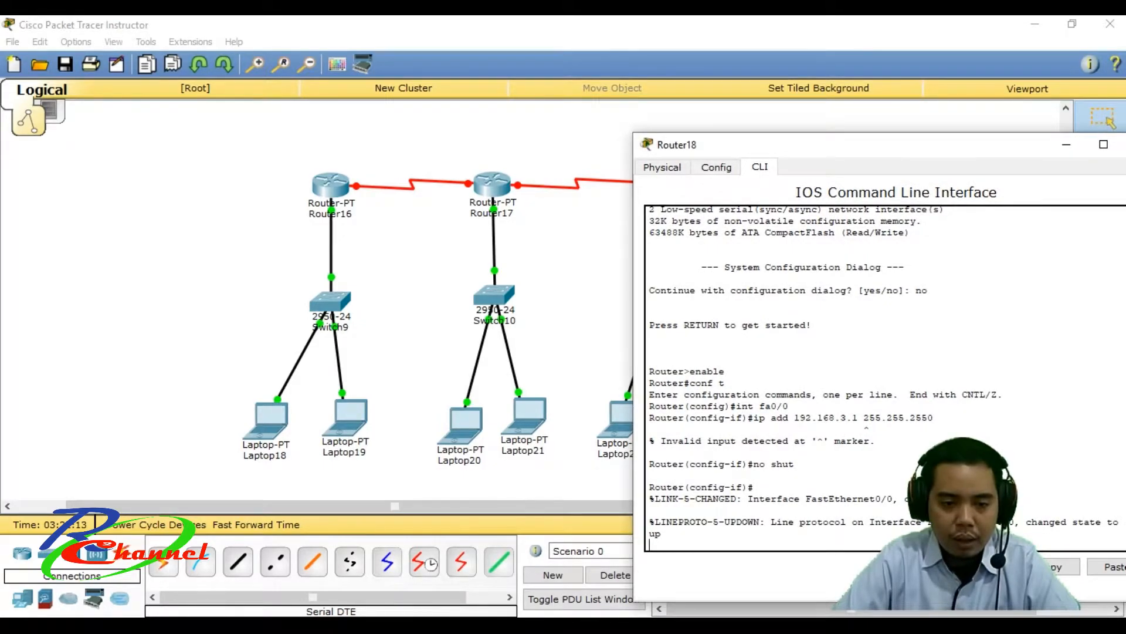
left_click_drag(848, 144, 580, 247)
left_click(874, 247)
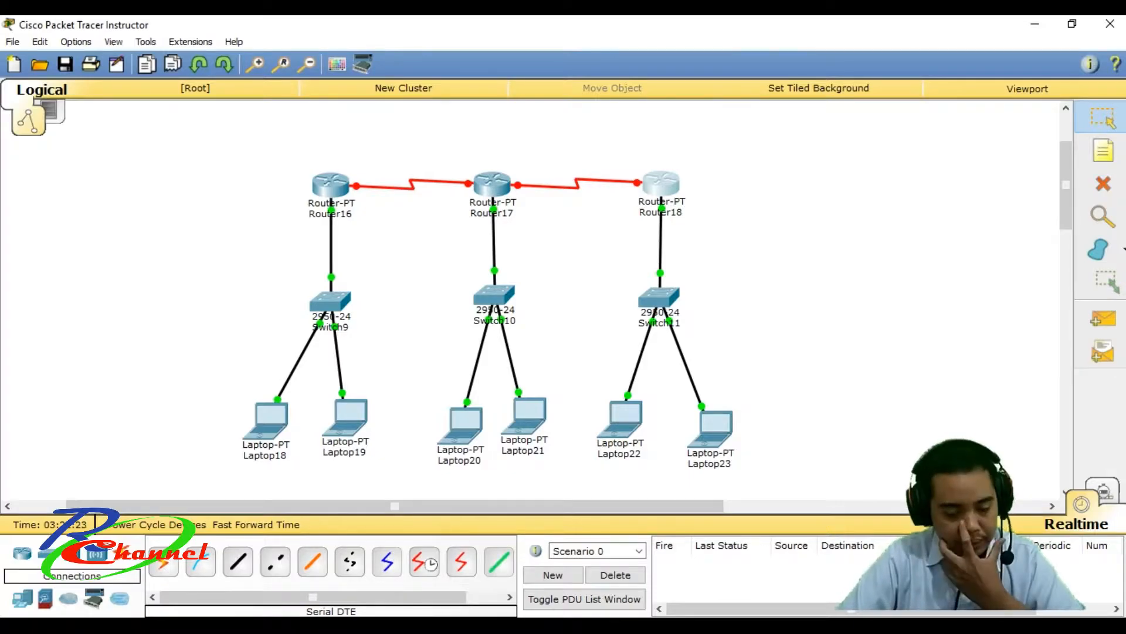
Step: Open Router16's command line interface, leave the fa0/0 configuration with ex, and enter the serial interface with int serial2/0
left_click(331, 186)
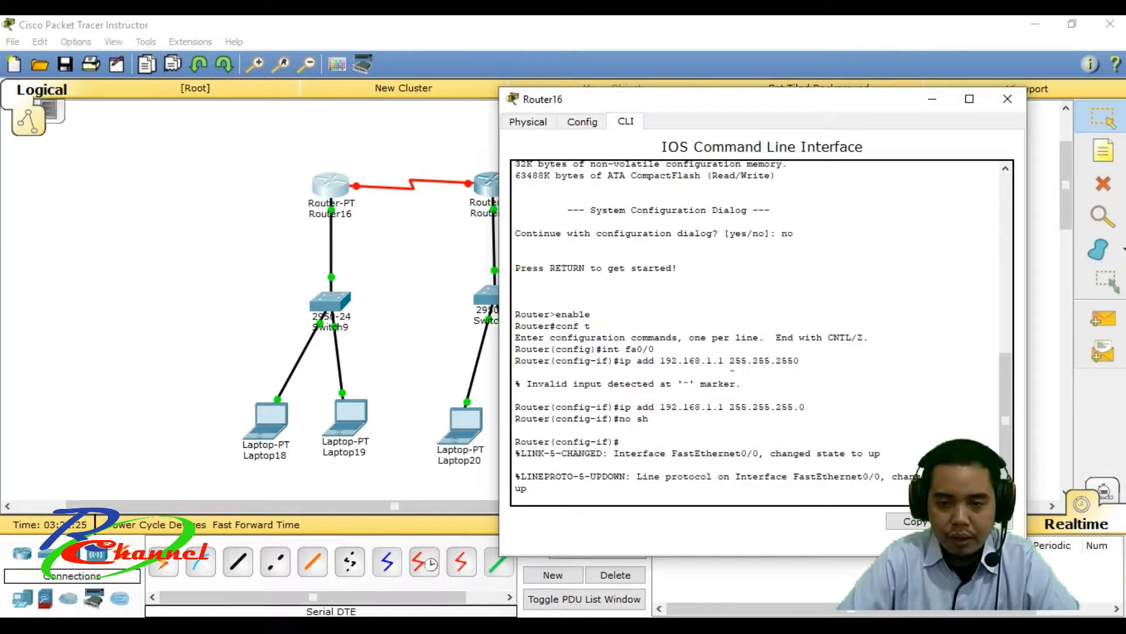
key("Return")
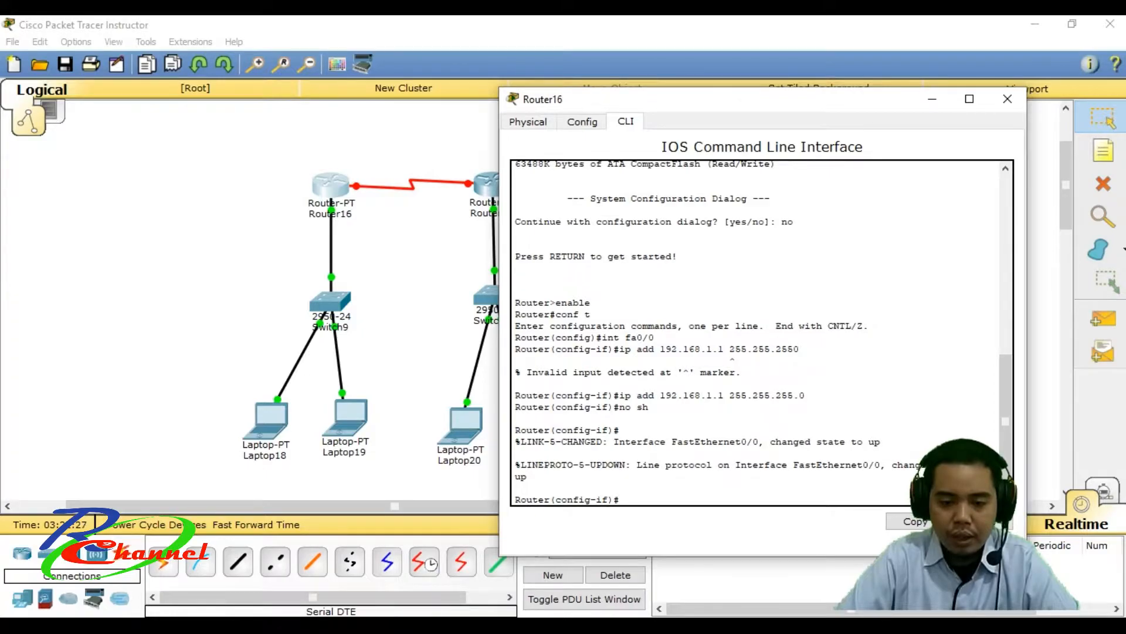
type("ex")
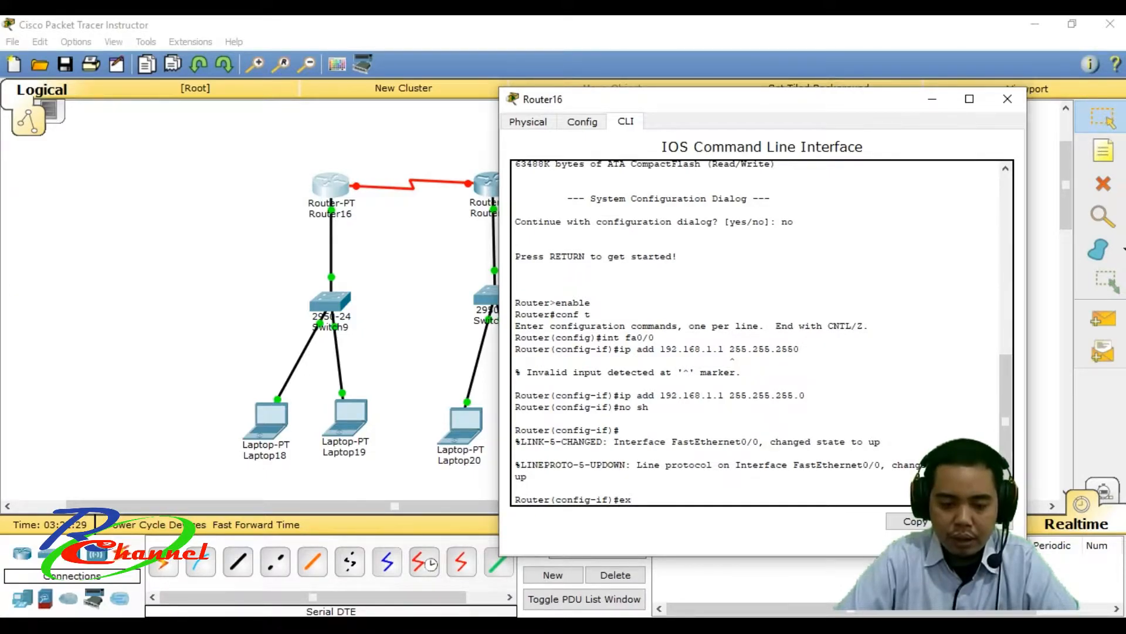
key("Return")
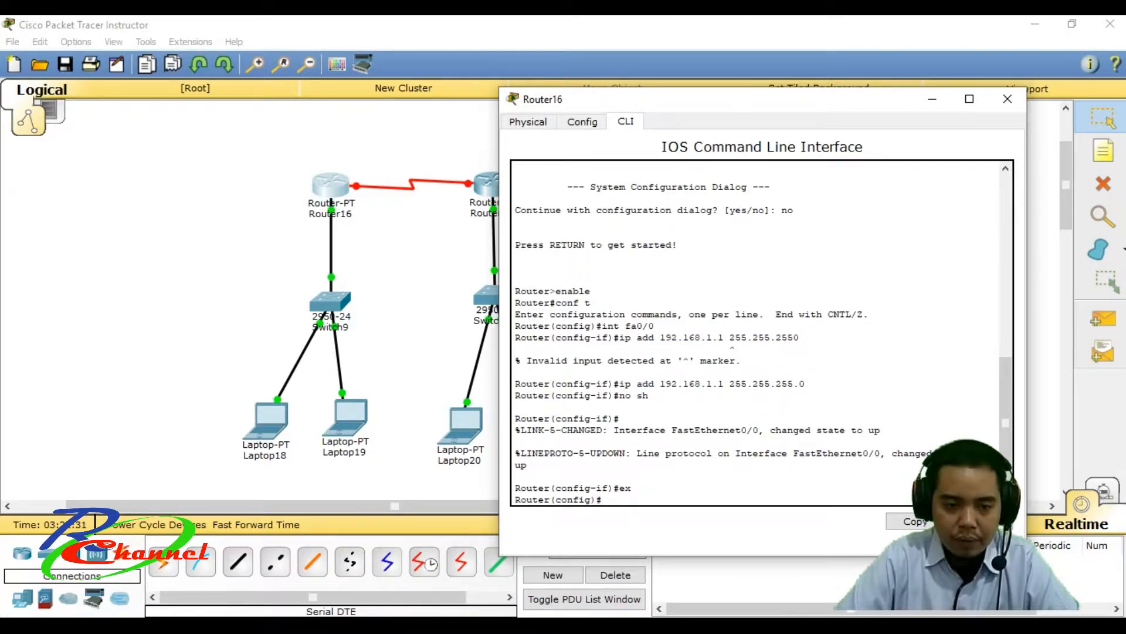
type("int")
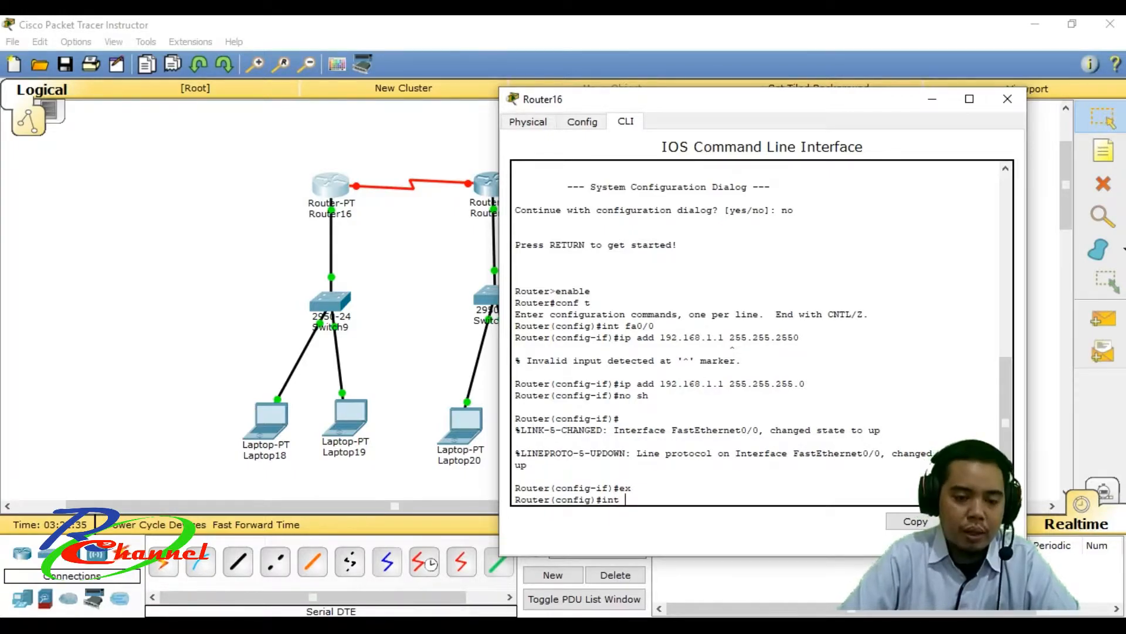
type(" serial")
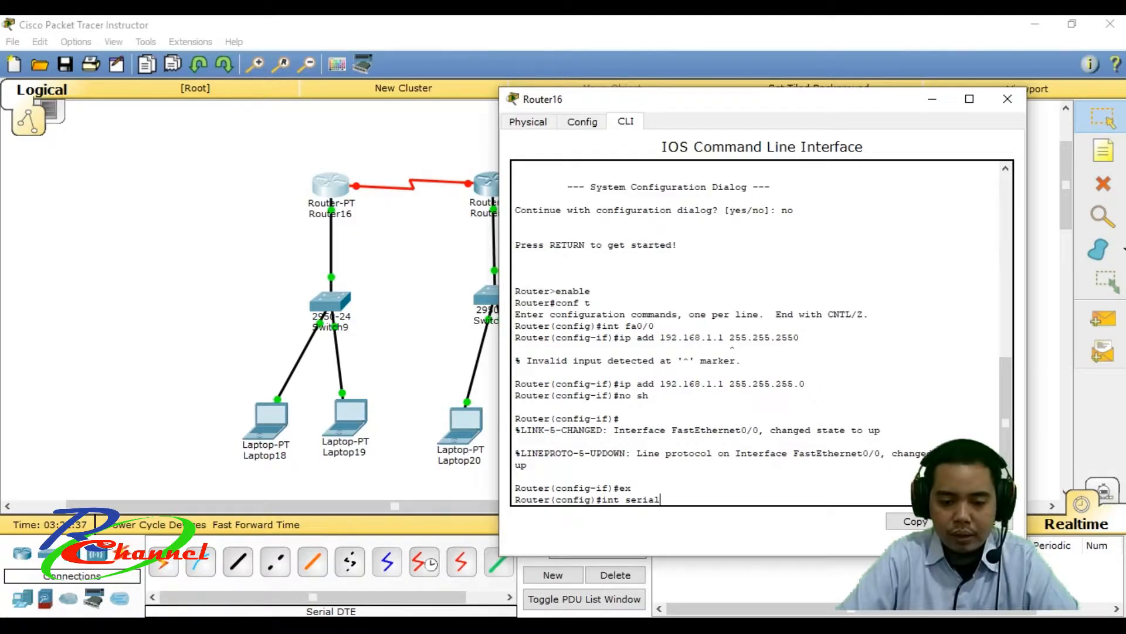
type("2")
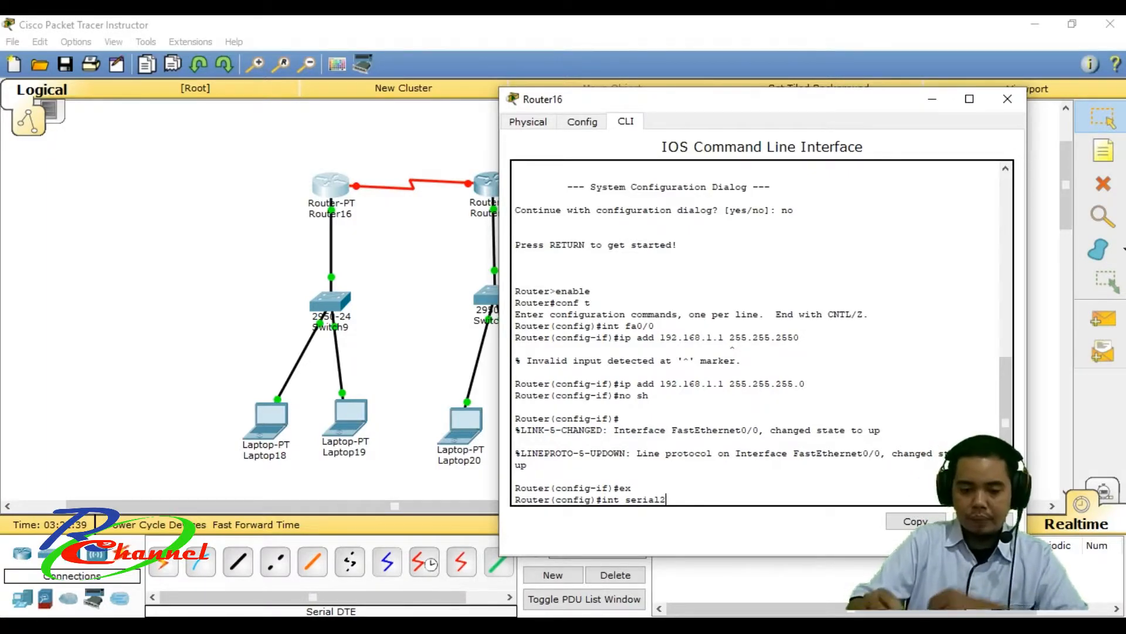
type("/0")
key("Return")
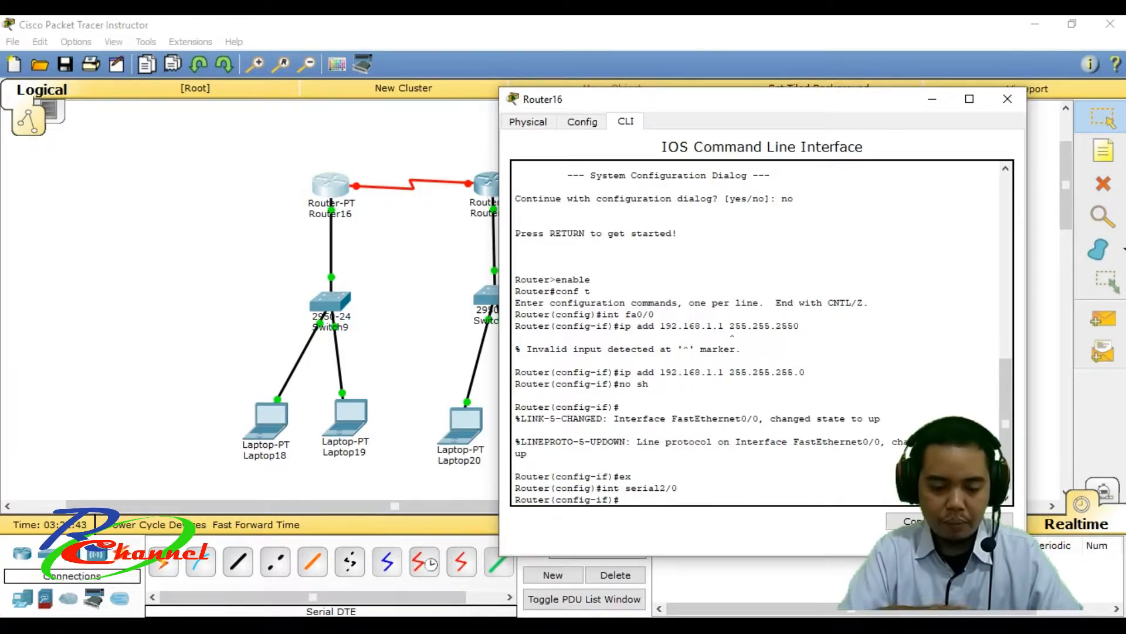
Step: Assign Router16's serial2/0 the IP address 10.10.10.1 with mask 255.0.0.0 using ip add
type("10.10.10")
type(".")
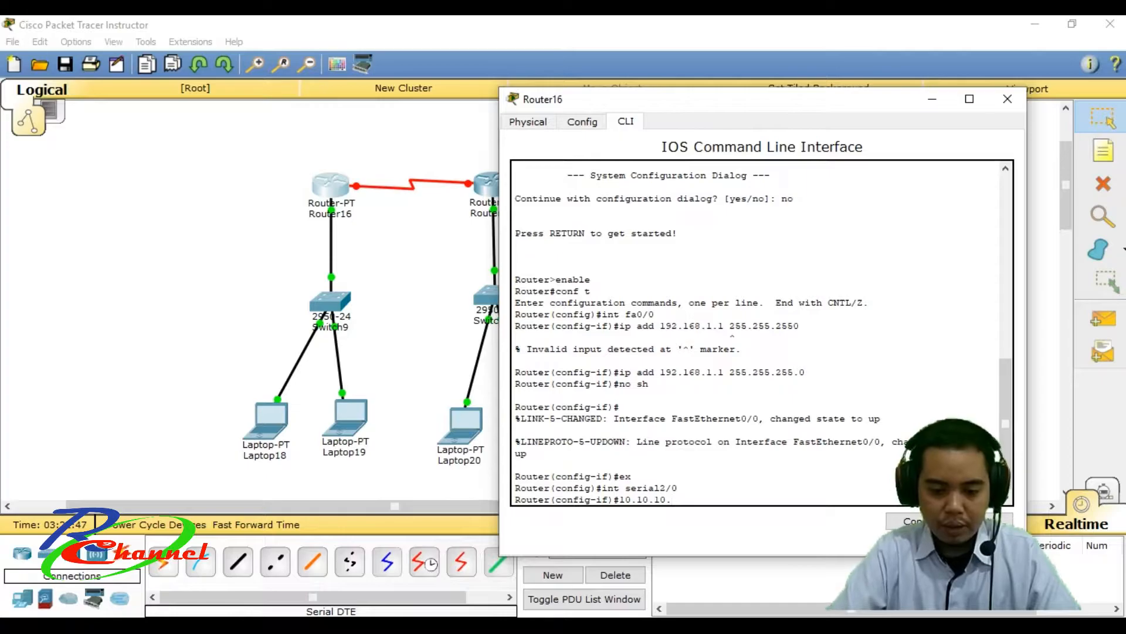
type("1 255.0.0.0")
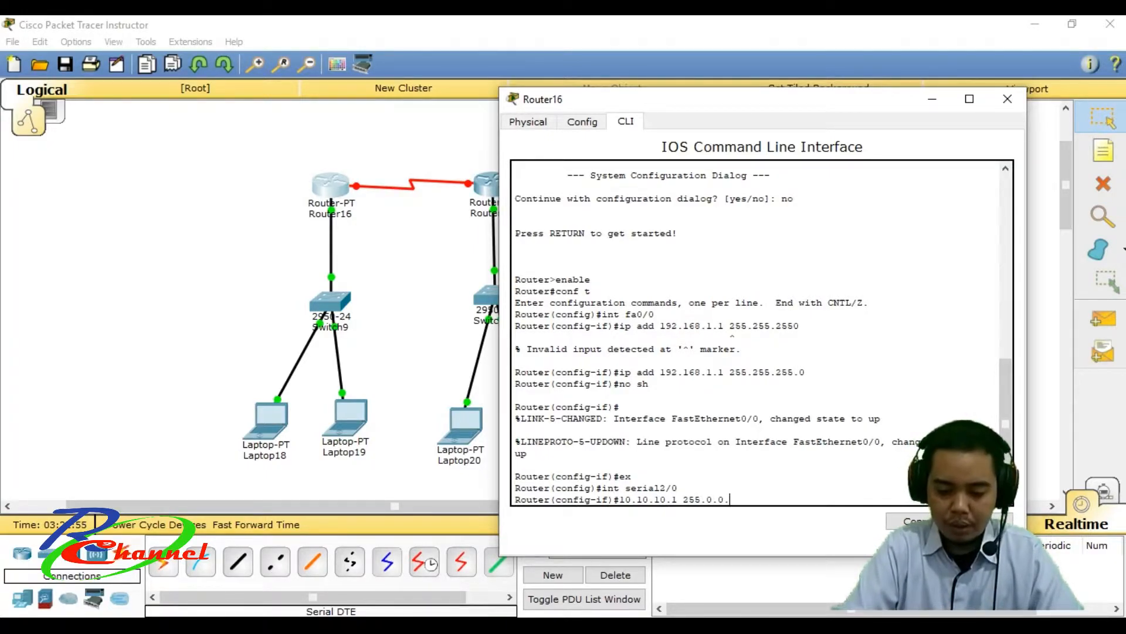
type(".0")
key("BackSpace")
key("Return")
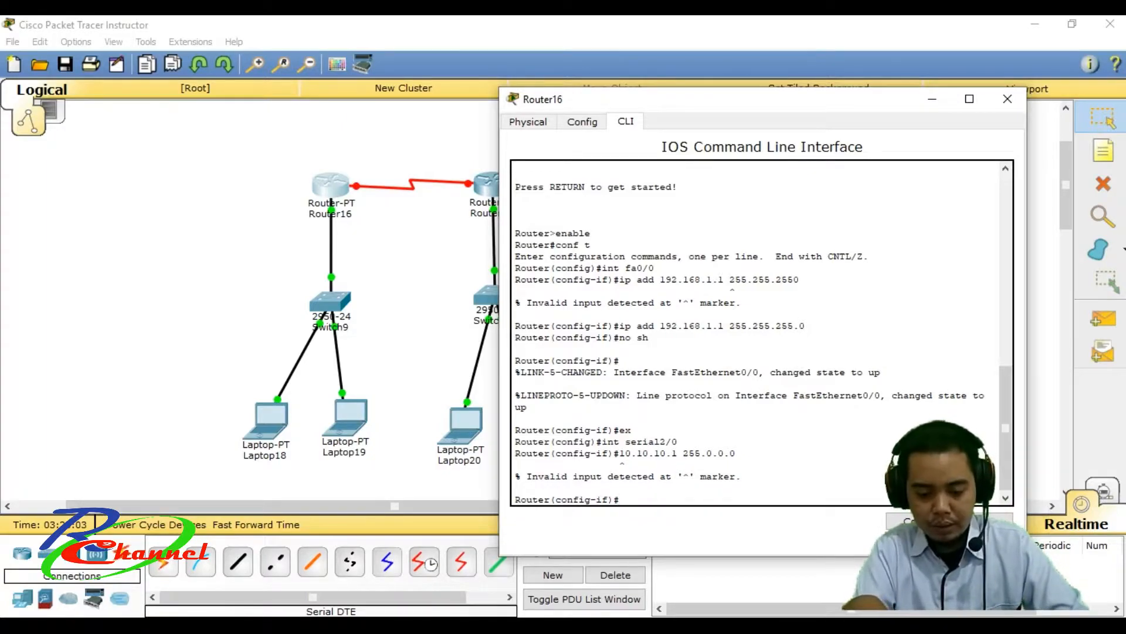
key("Up")
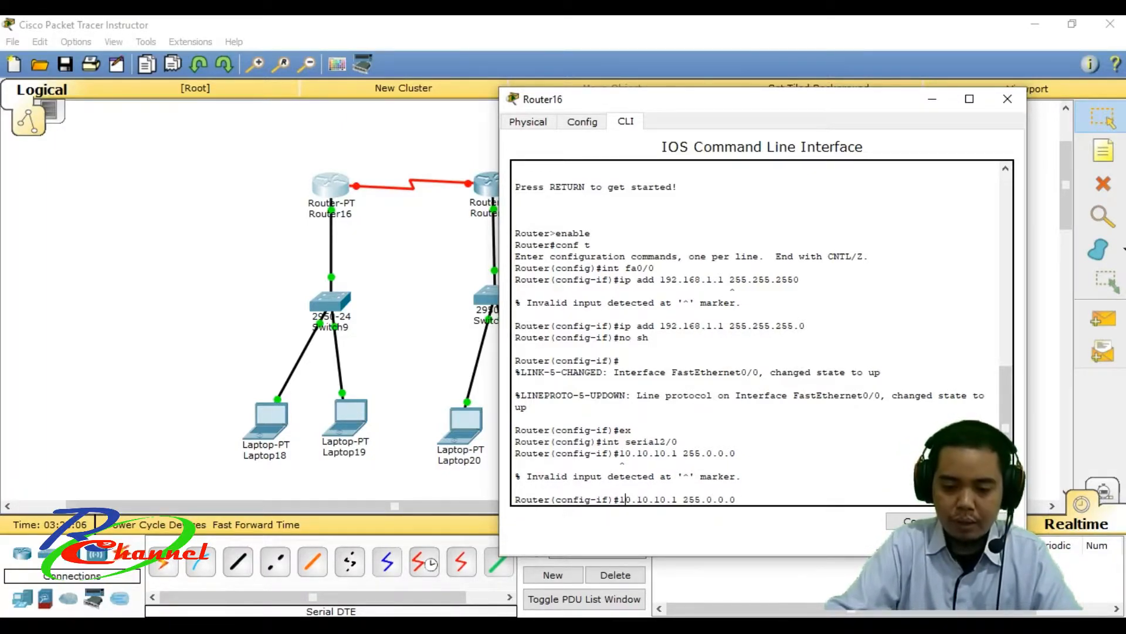
key("Left")
type("ip add")
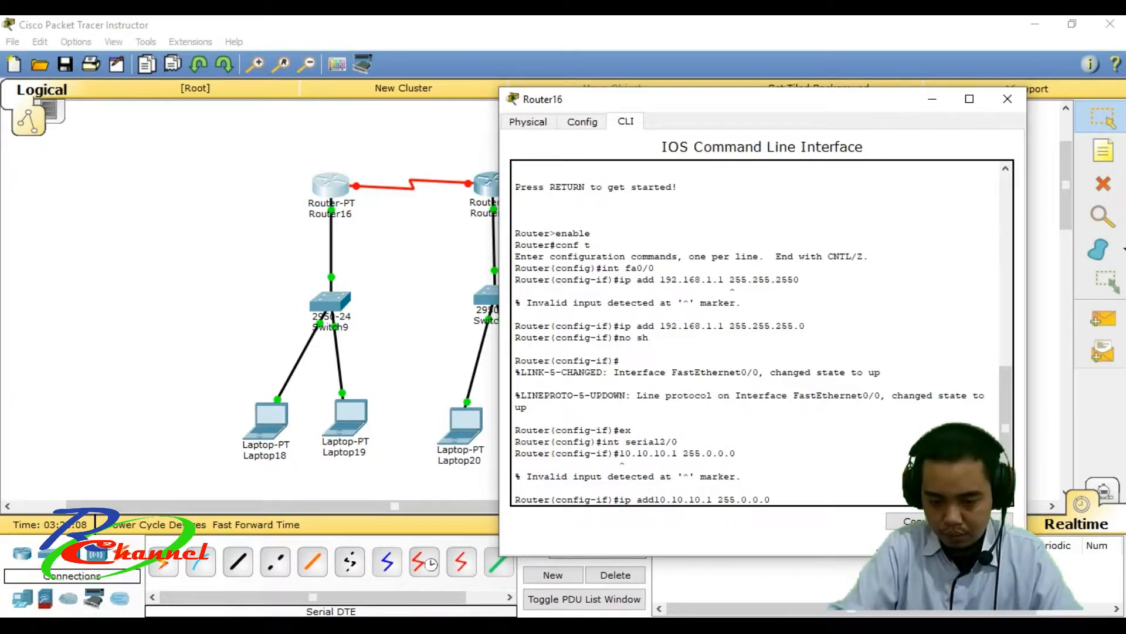
key("Return")
Step: Enable Router16's serial2/0 interface with no shut and close the router's window
type("no shut")
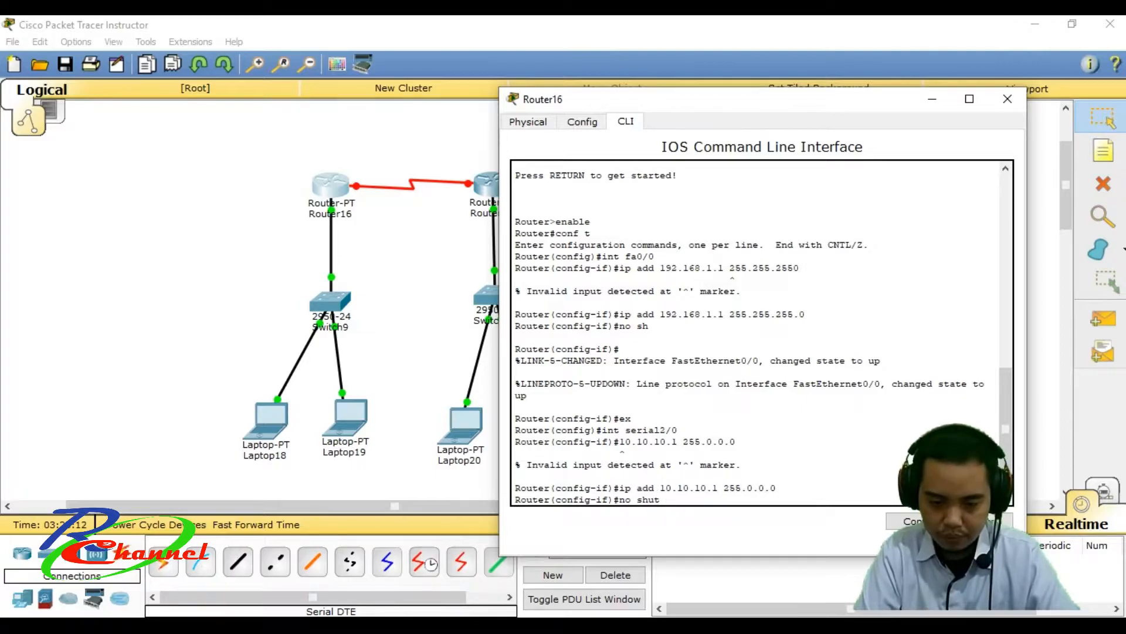
key("Return")
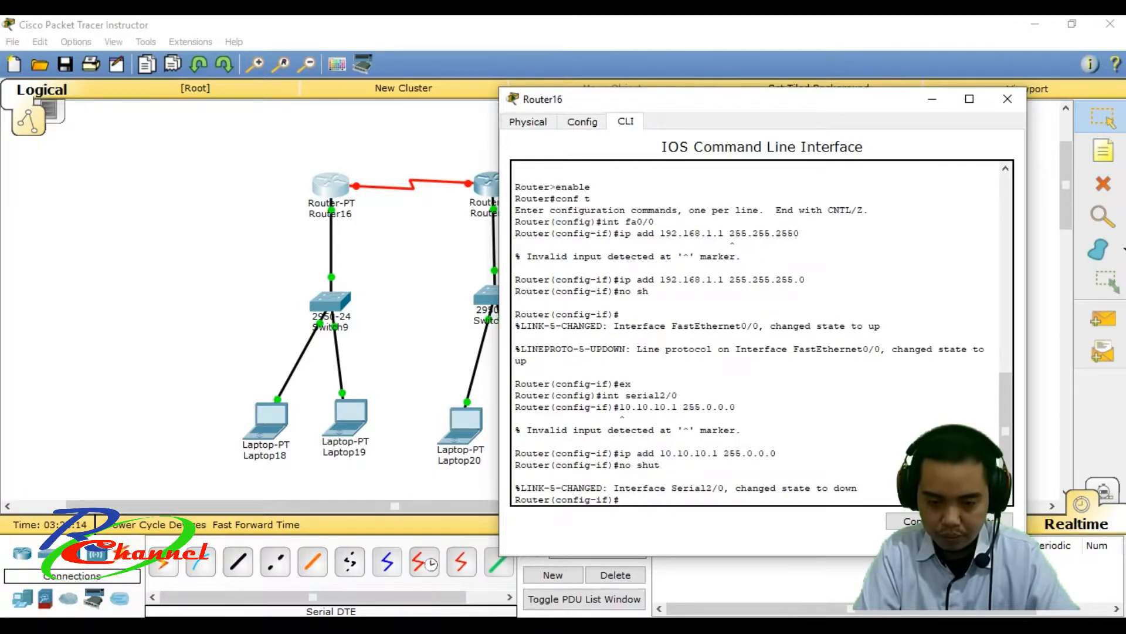
left_click(1008, 99)
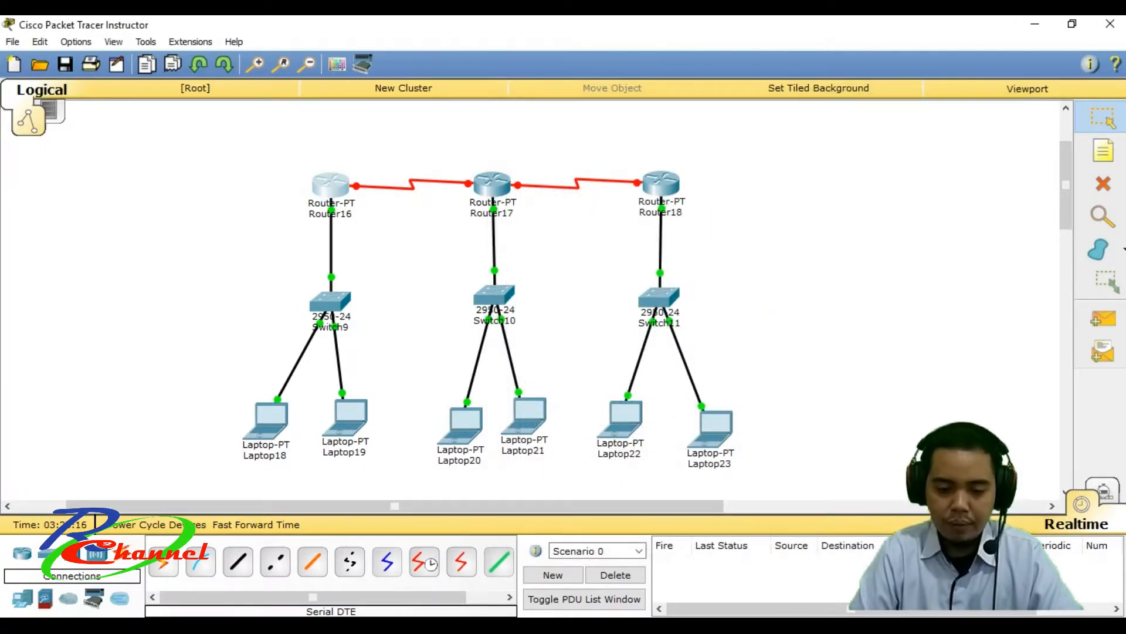
Step: Open Router17's command line interface, leave the fa0/0 configuration with ex, and enter the serial interface with int serial2/0
left_click(493, 185)
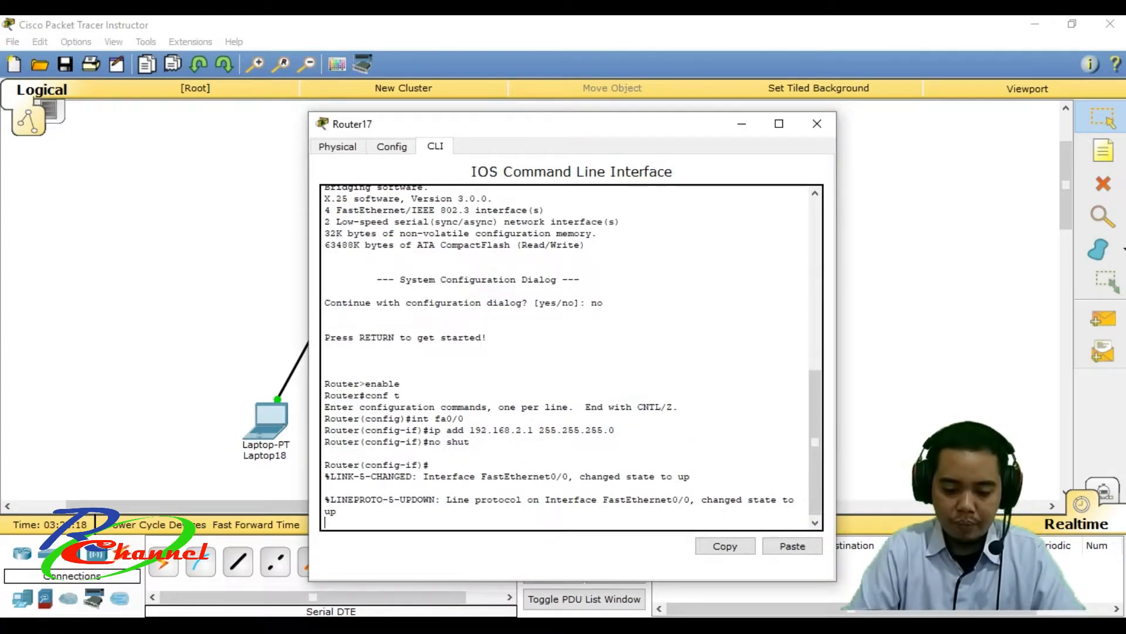
key("Return")
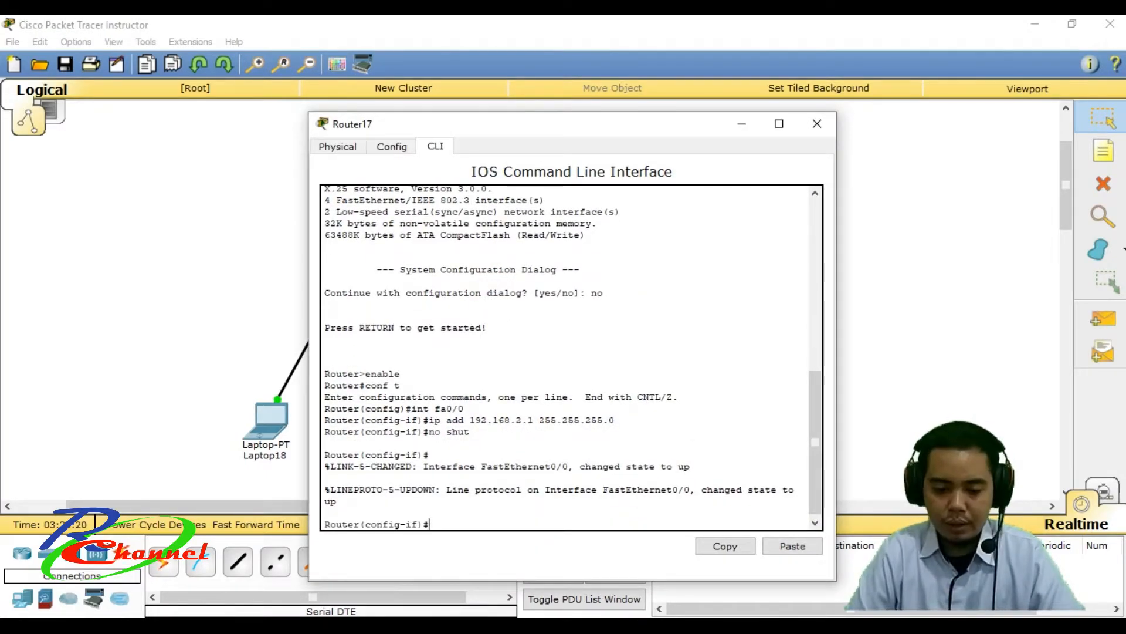
type("ex")
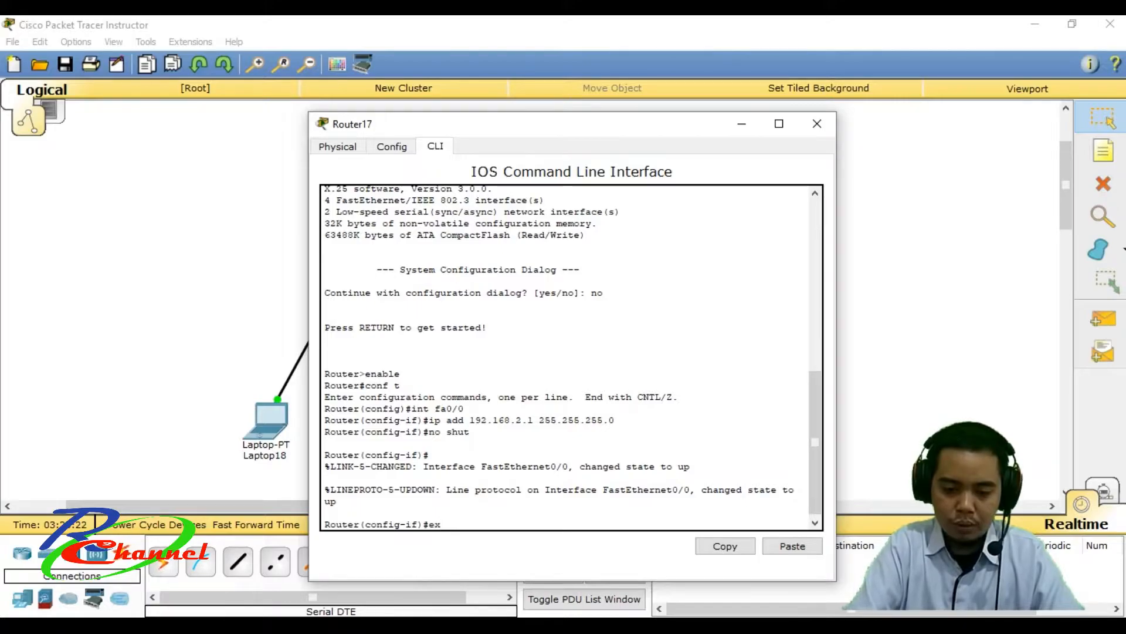
key("Return")
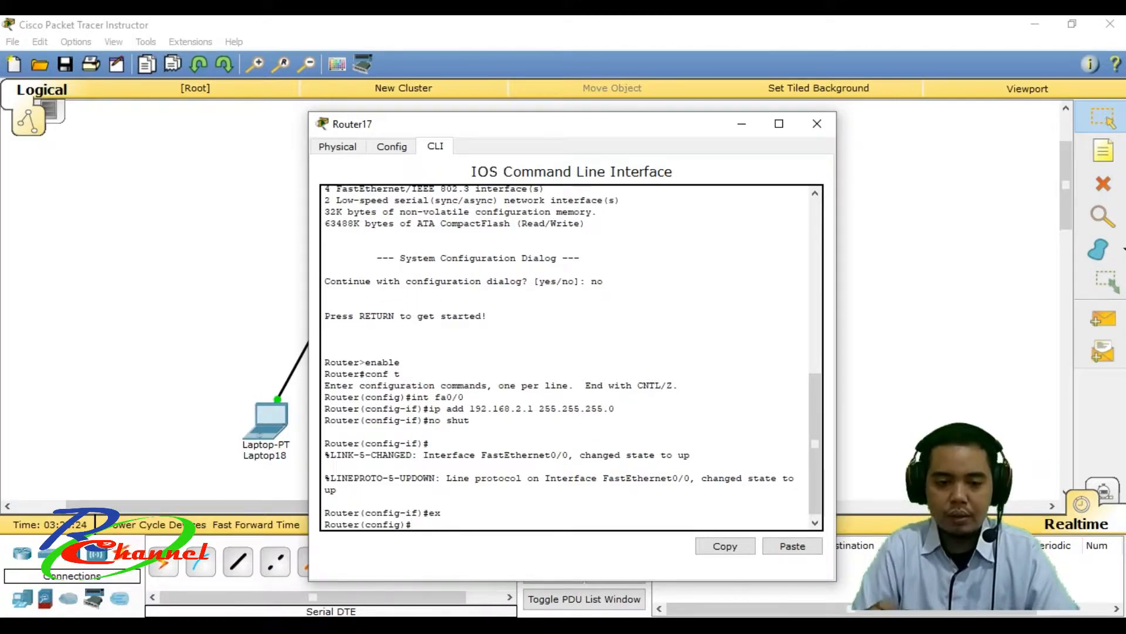
type("i")
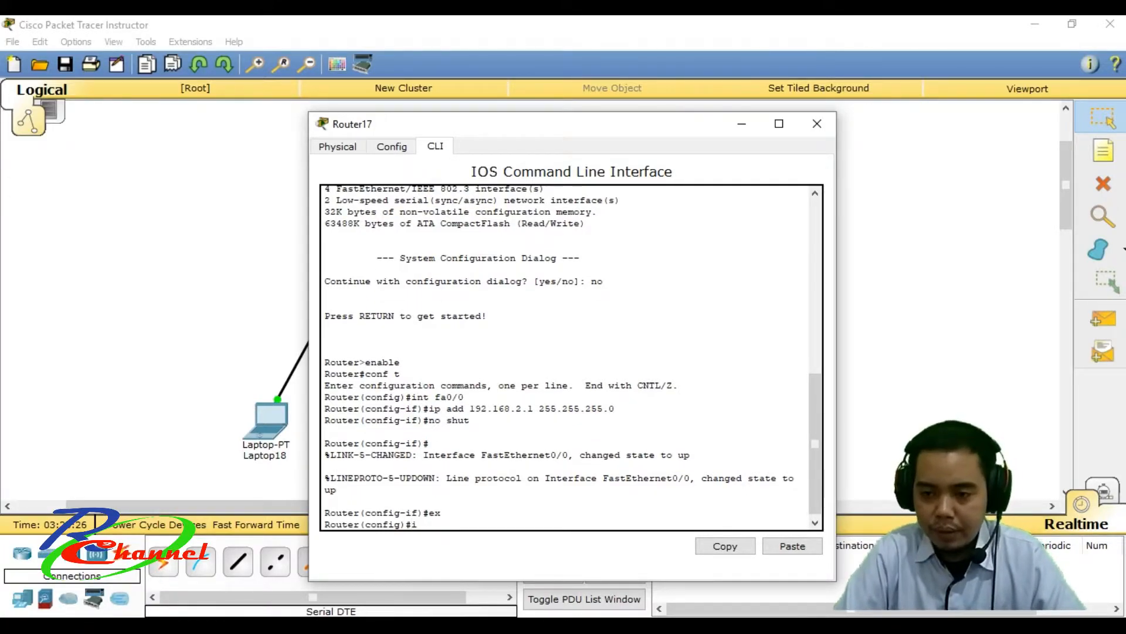
type("nt s")
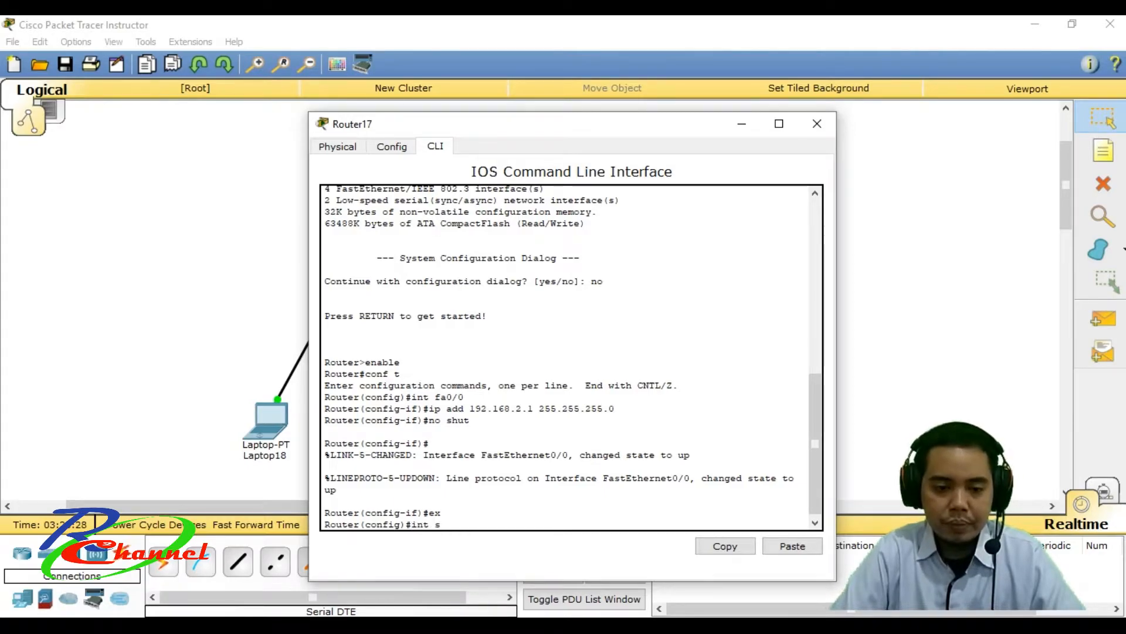
type("erial ")
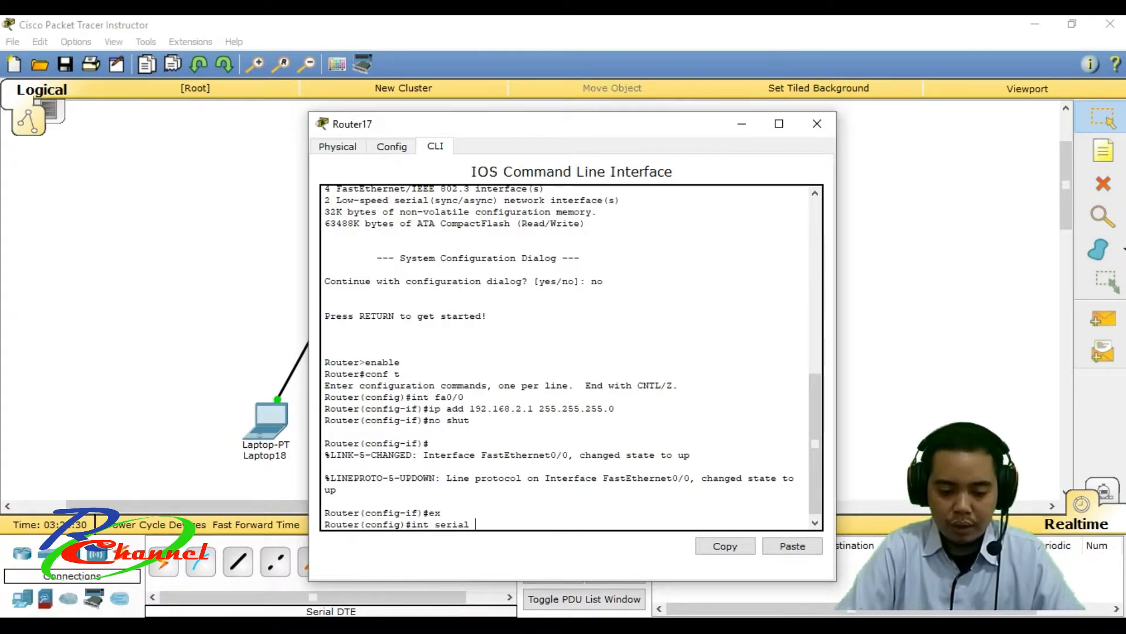
type("2/0")
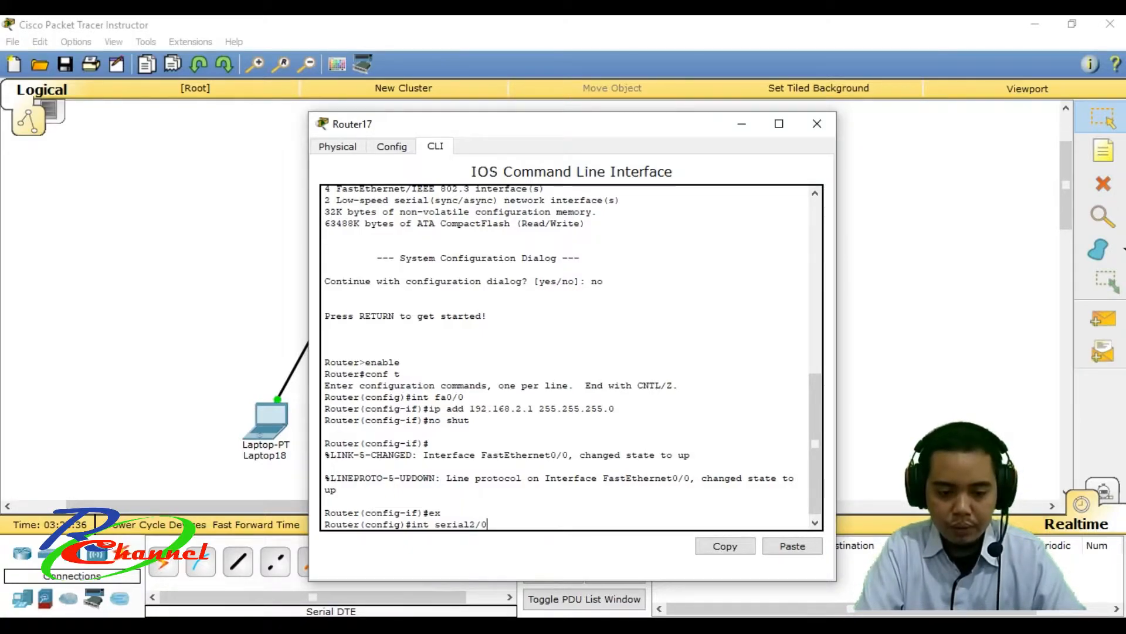
key("Return")
Step: Assign Router17's serial2/0 the IP address 10.10.10.2 with mask 255.0.0.0 using ip add
type("ig-if)#ip add")
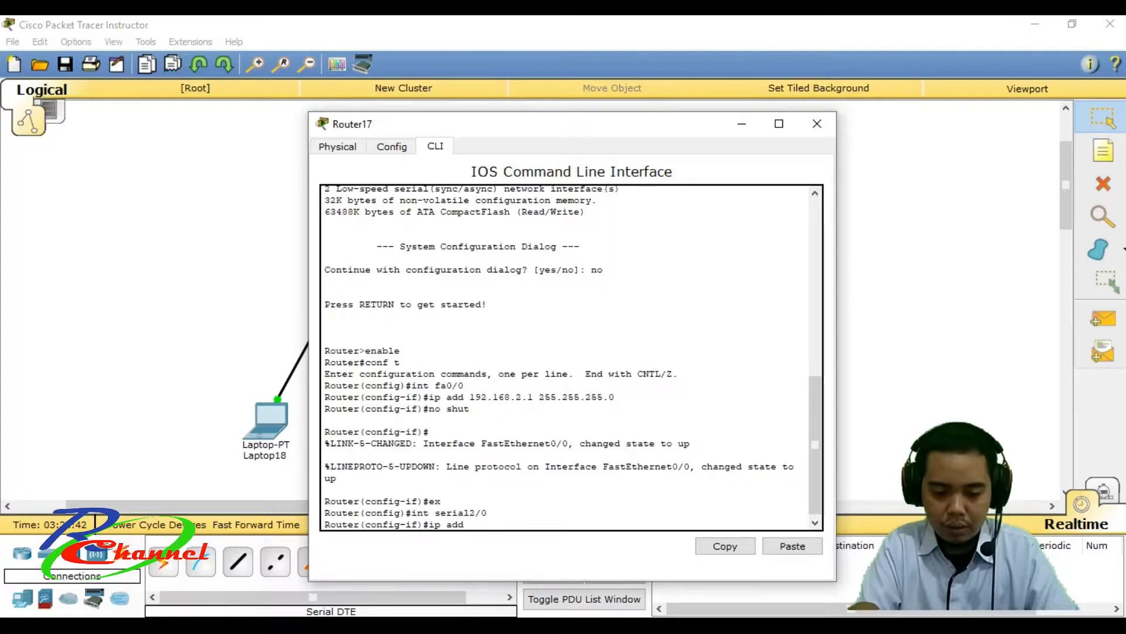
type(" 10.10")
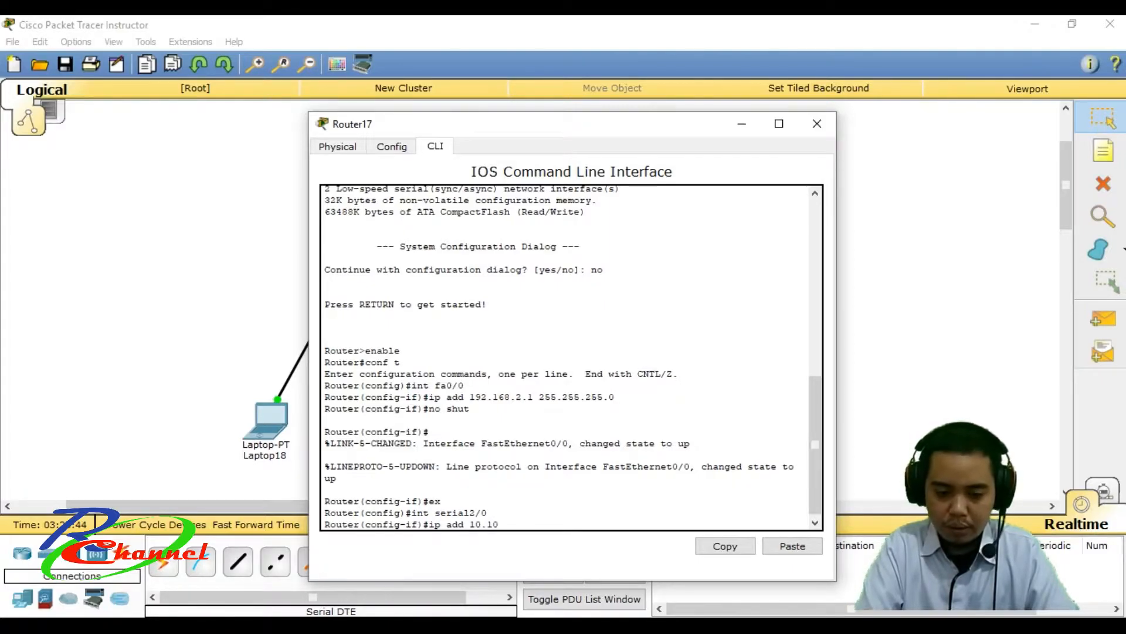
type(".10.2")
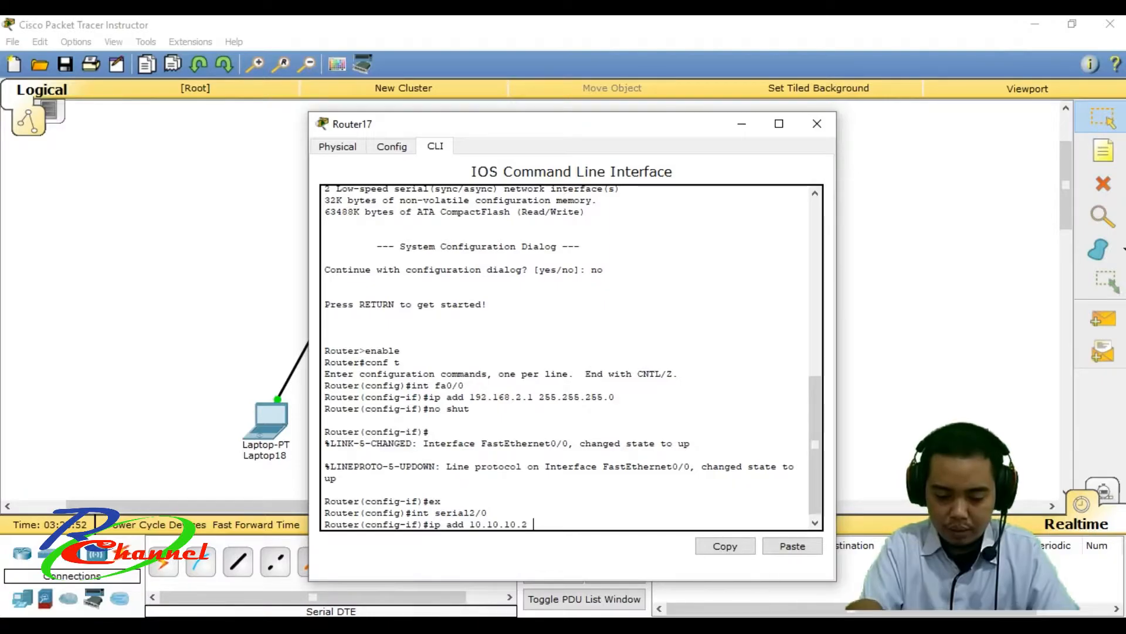
left_click_drag(609, 124, 932, 68)
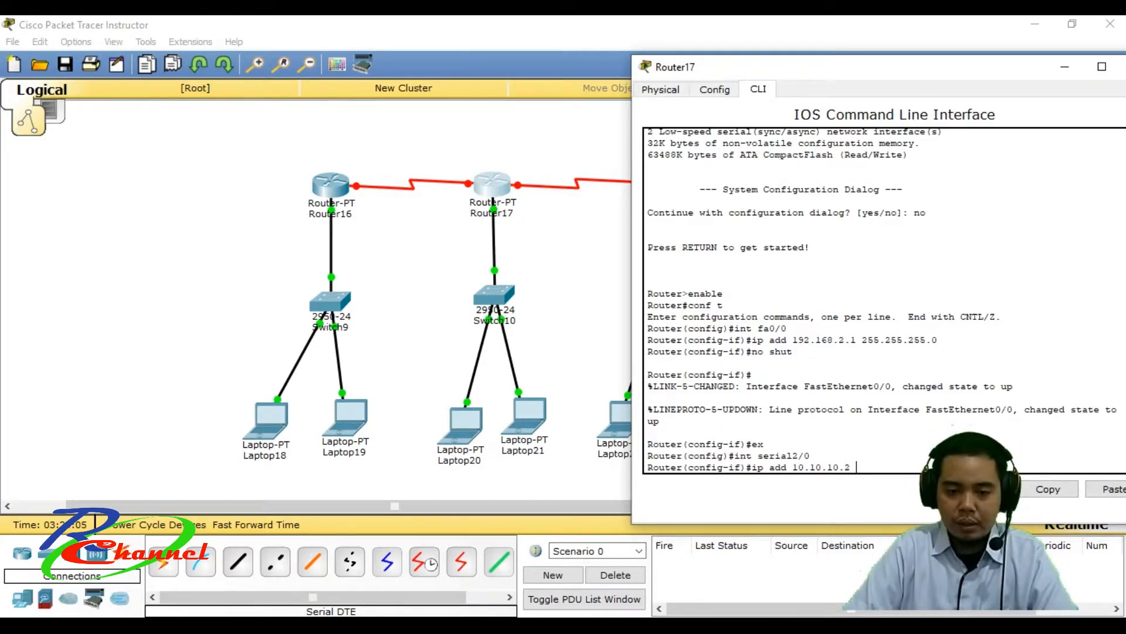
left_click_drag(879, 76, 738, 74)
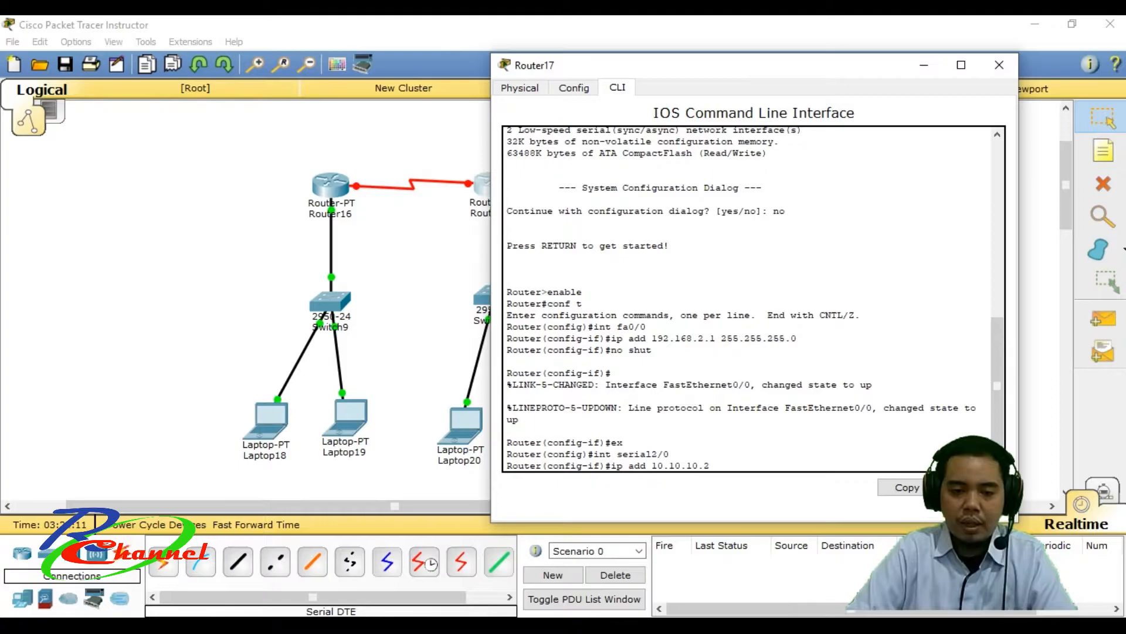
type("255")
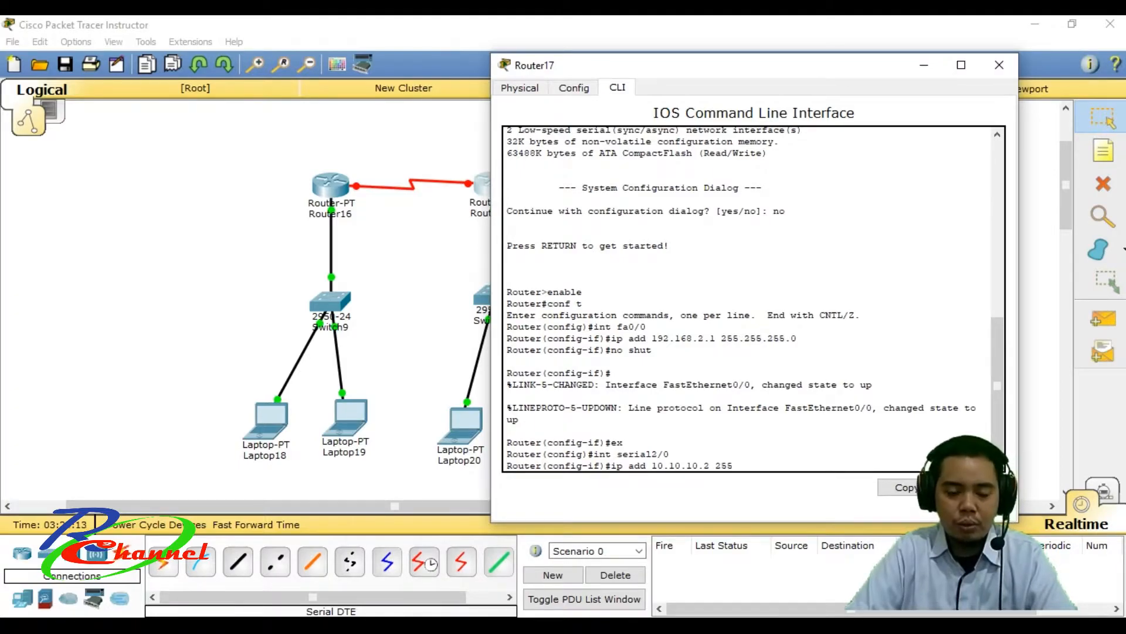
type(".0.0.0")
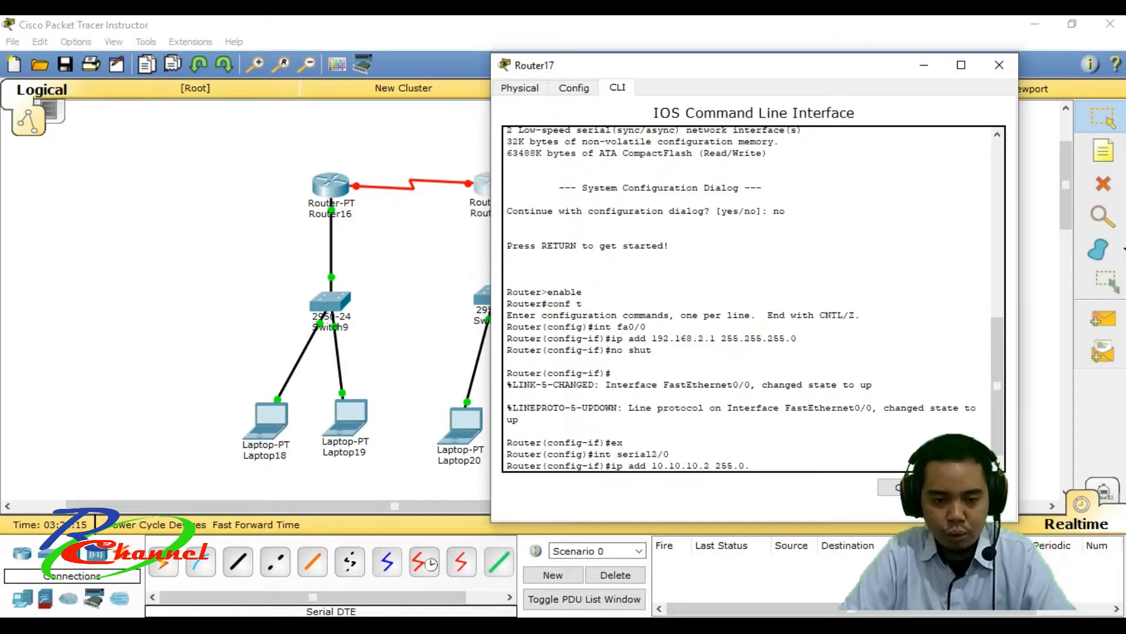
key("Return")
Step: Enable Router17's serial2/0 interface with no shut and check its link to Router16 in the topology
type("no shut")
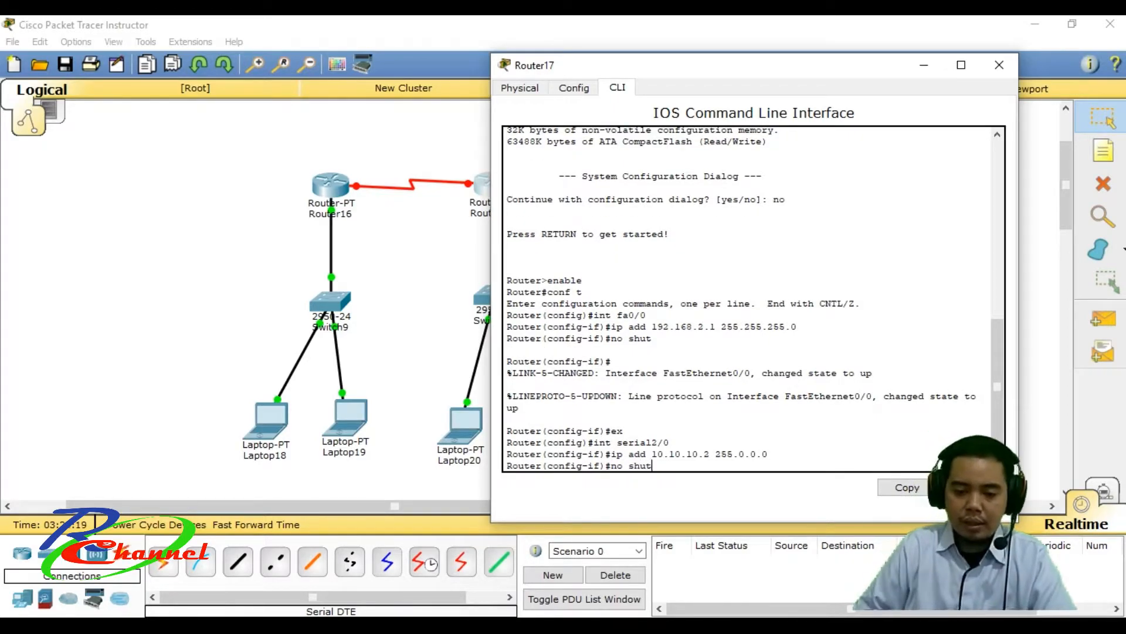
key("Return")
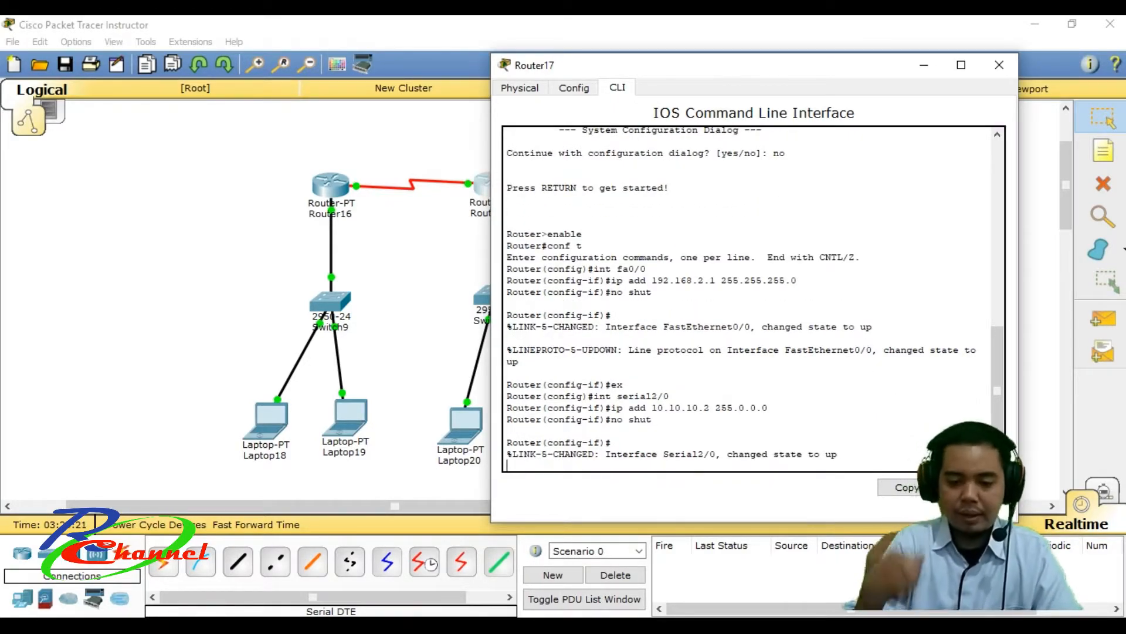
mouse_move(646, 65)
left_mouse_down()
mouse_move(522, 232)
mouse_move(508, 275)
left_mouse_up()
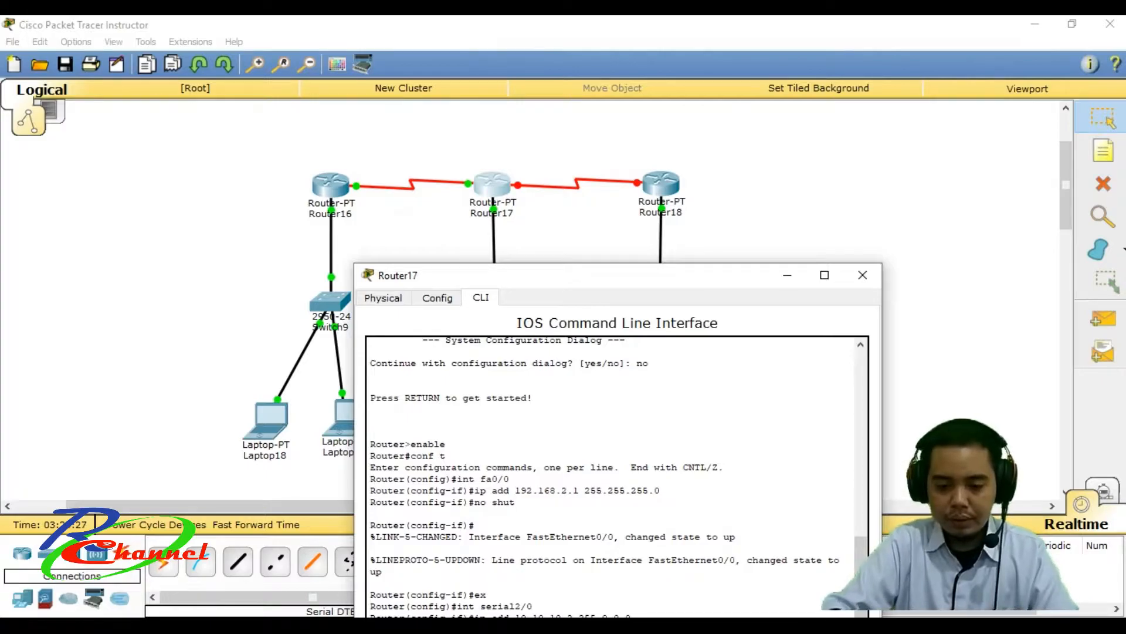
left_click_drag(575, 275, 429, 185)
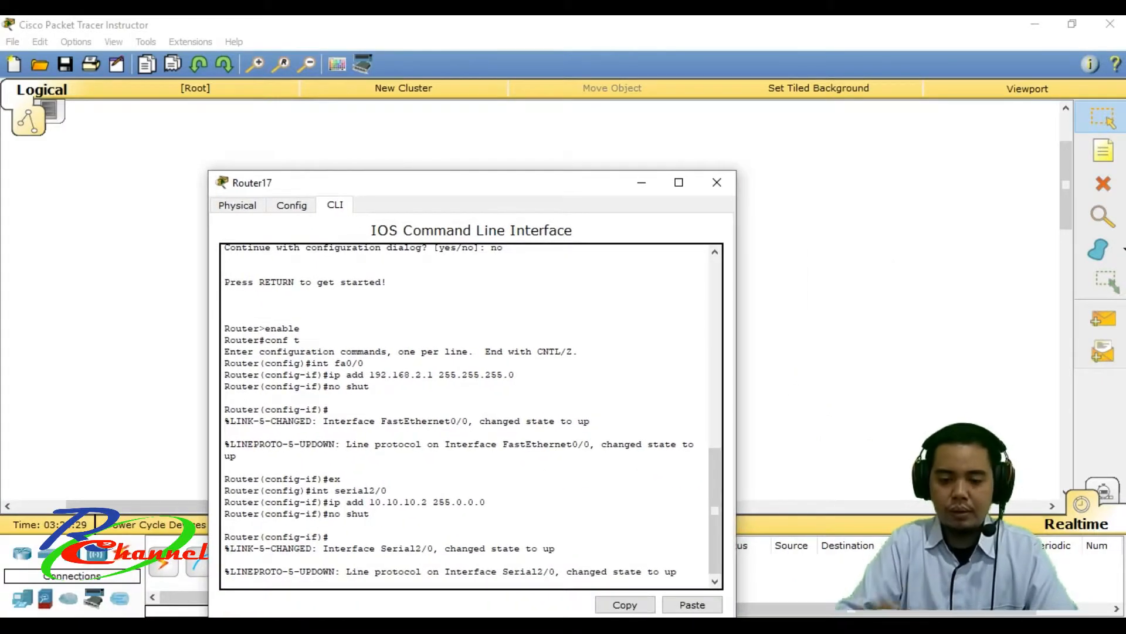
left_click_drag(587, 183, 803, 285)
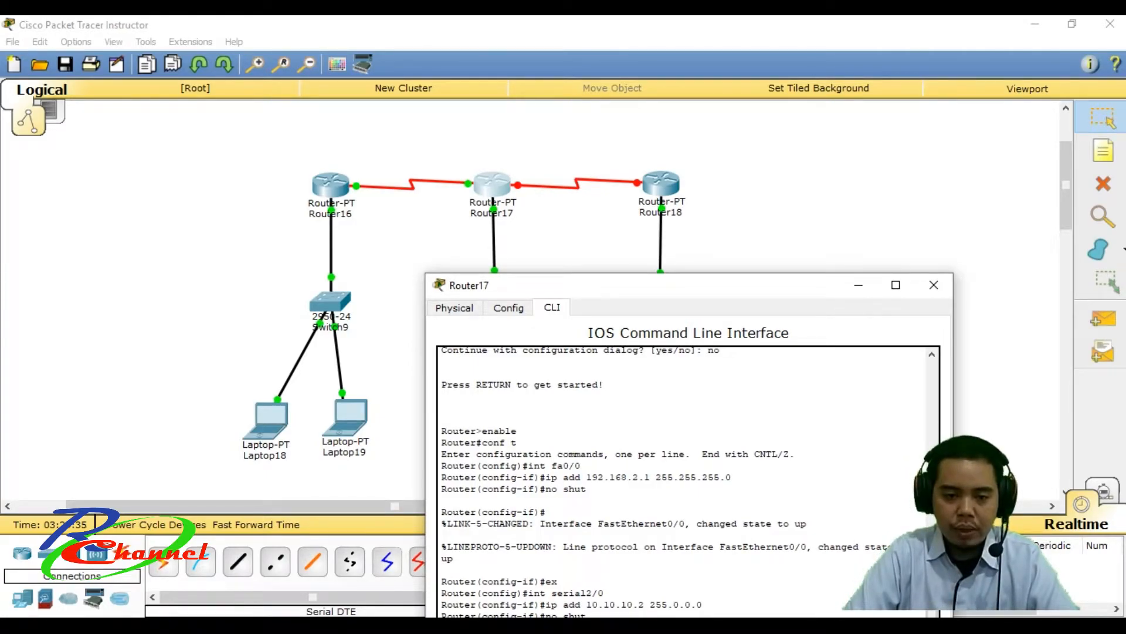
left_click_drag(607, 293, 376, 151)
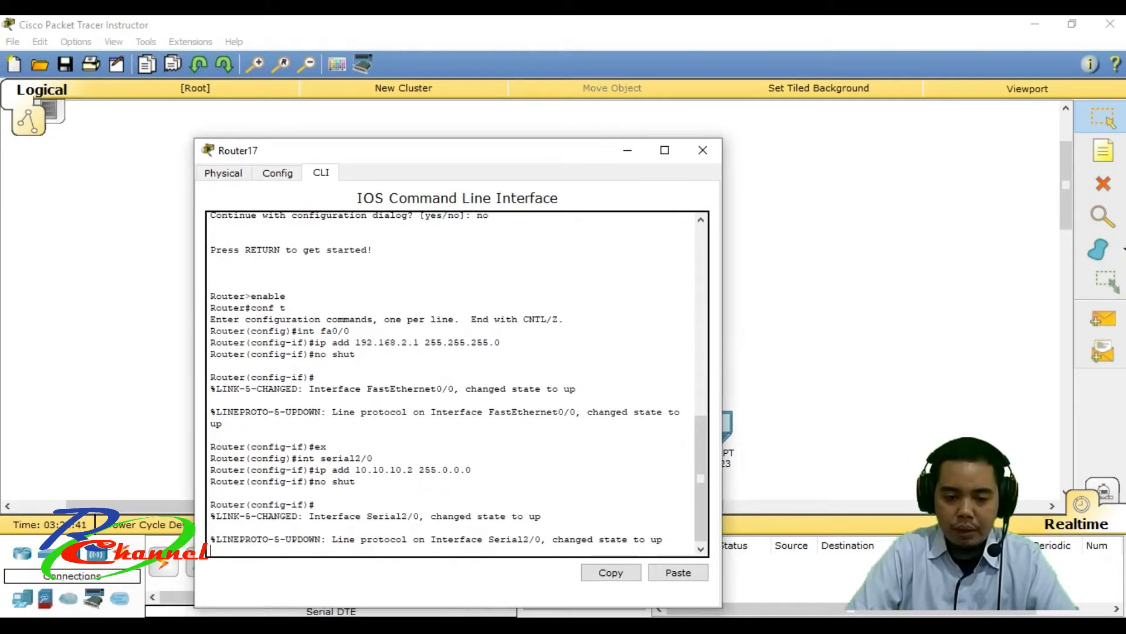
Step: Leave Router17's serial2/0 configuration with ex and enter the second serial interface with int serial 3/0
key("Return")
type("ex")
key("Return")
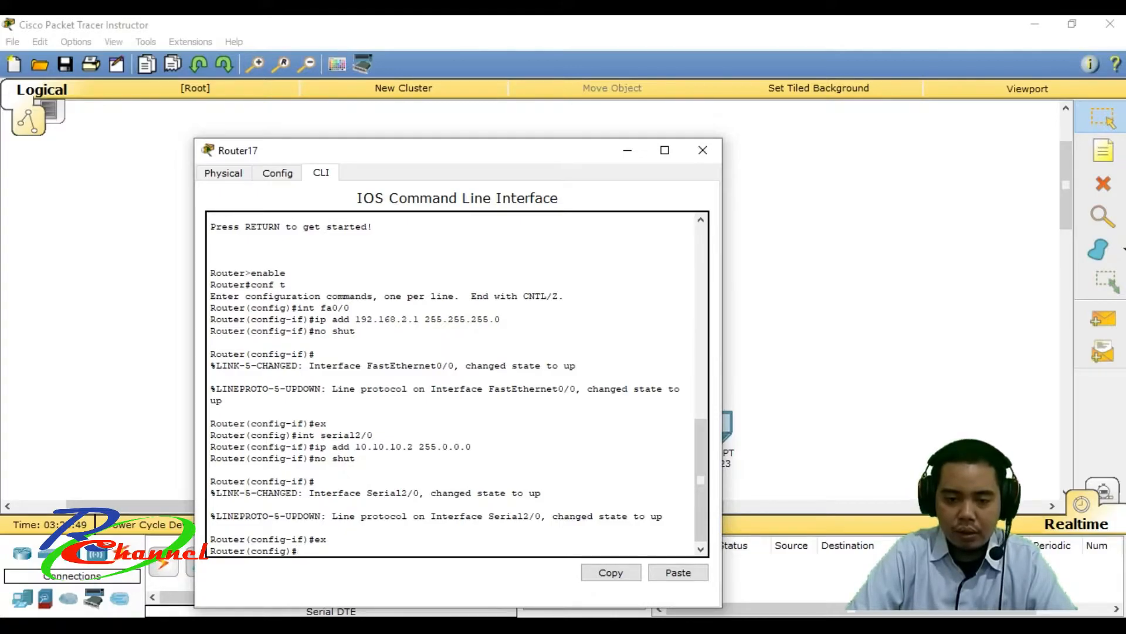
type("int serial")
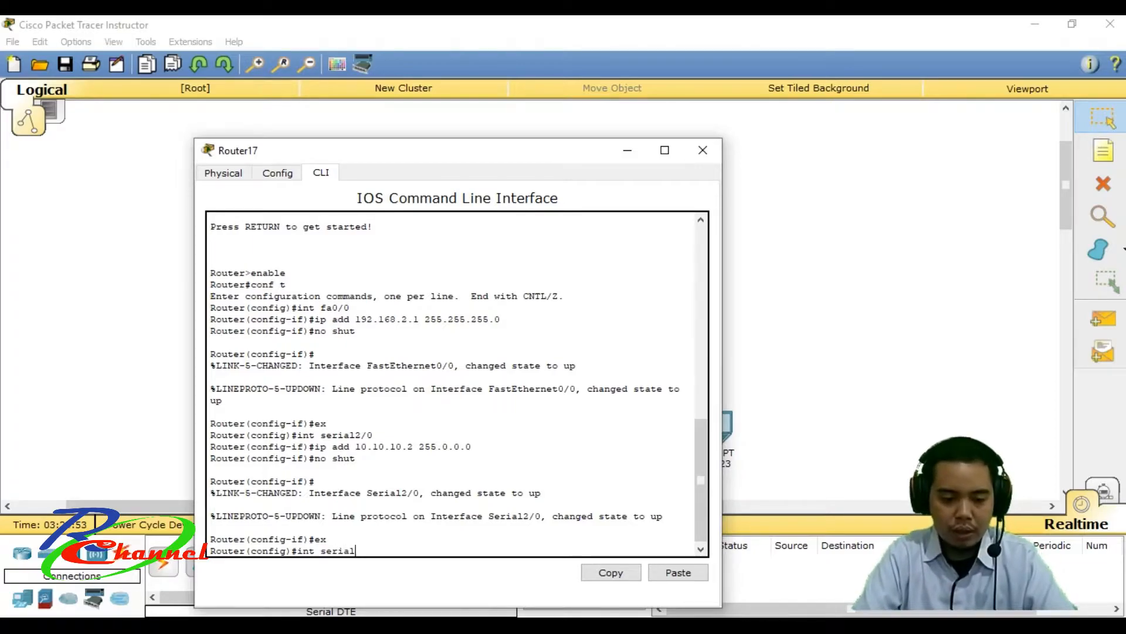
type(" 3/0")
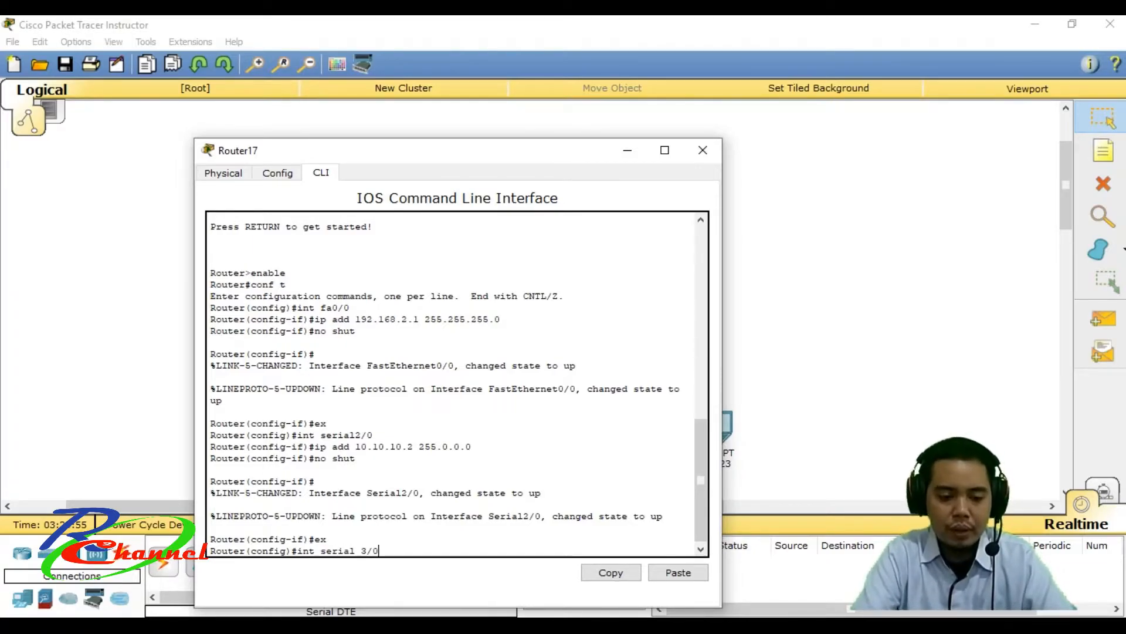
key("Return")
Step: Assign Router17's serial 3/0 the IP address 11.11.11.1 with mask 255.0.0.0 using ip add
type("ip")
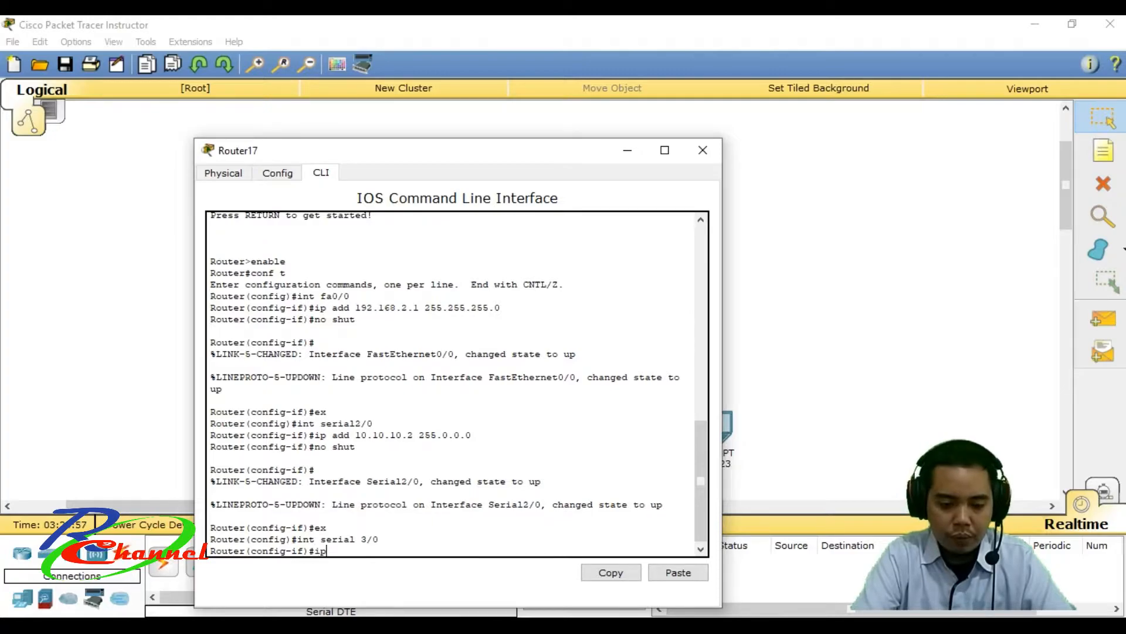
type(" app")
key("BackSpace")
key("BackSpace")
type("dd ")
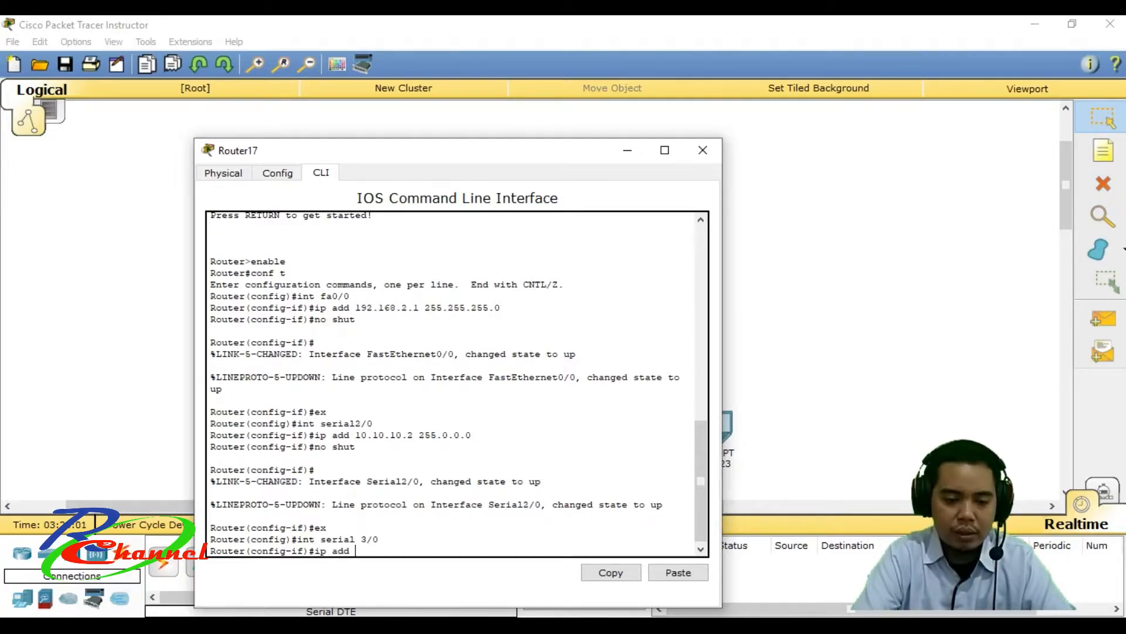
type("11.")
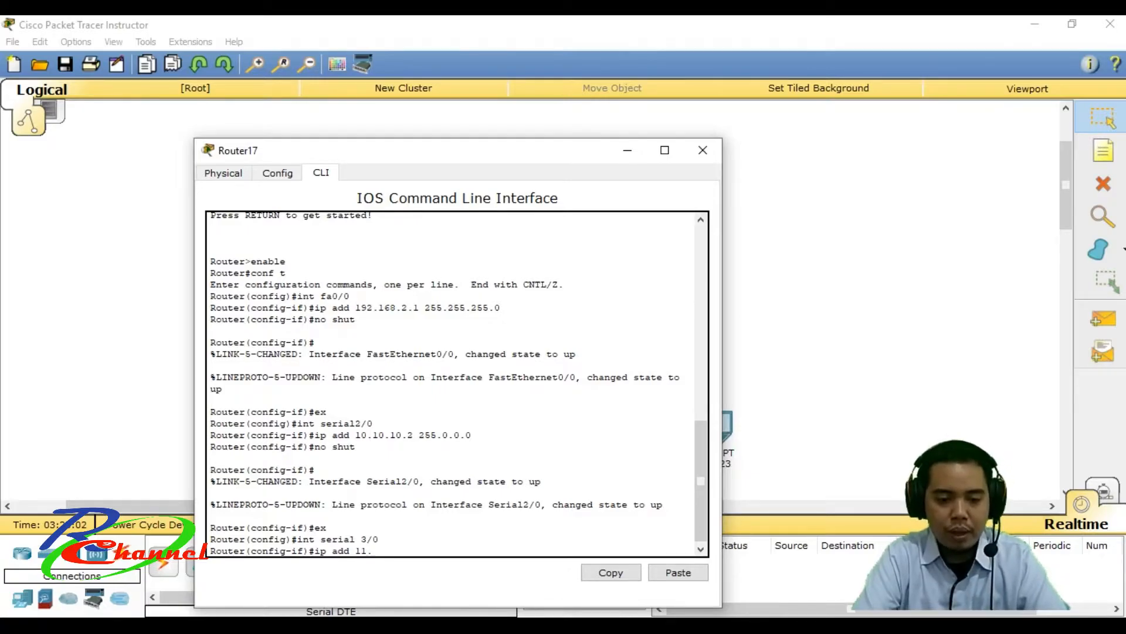
left_click_drag(542, 159, 563, 332)
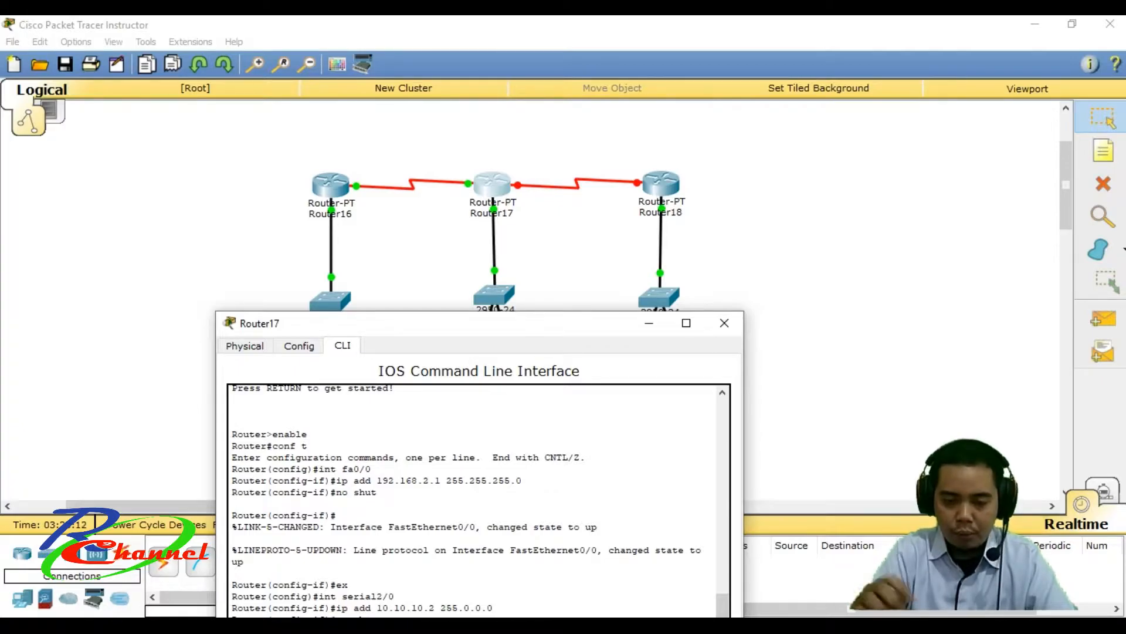
left_click_drag(482, 327, 676, 183)
type("11.11")
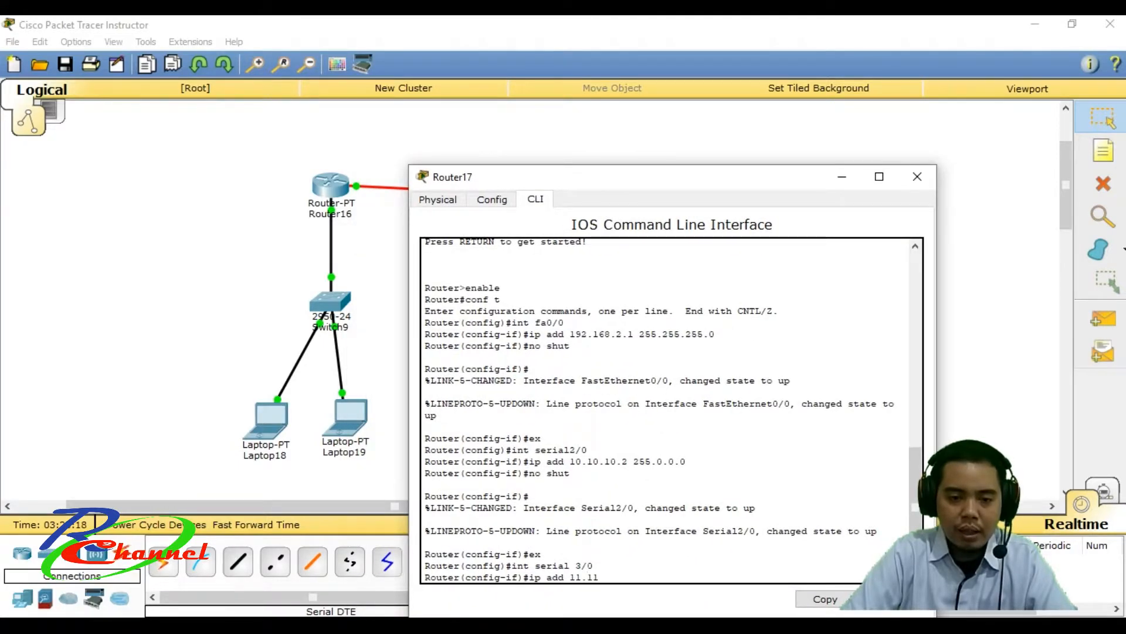
type(".11.")
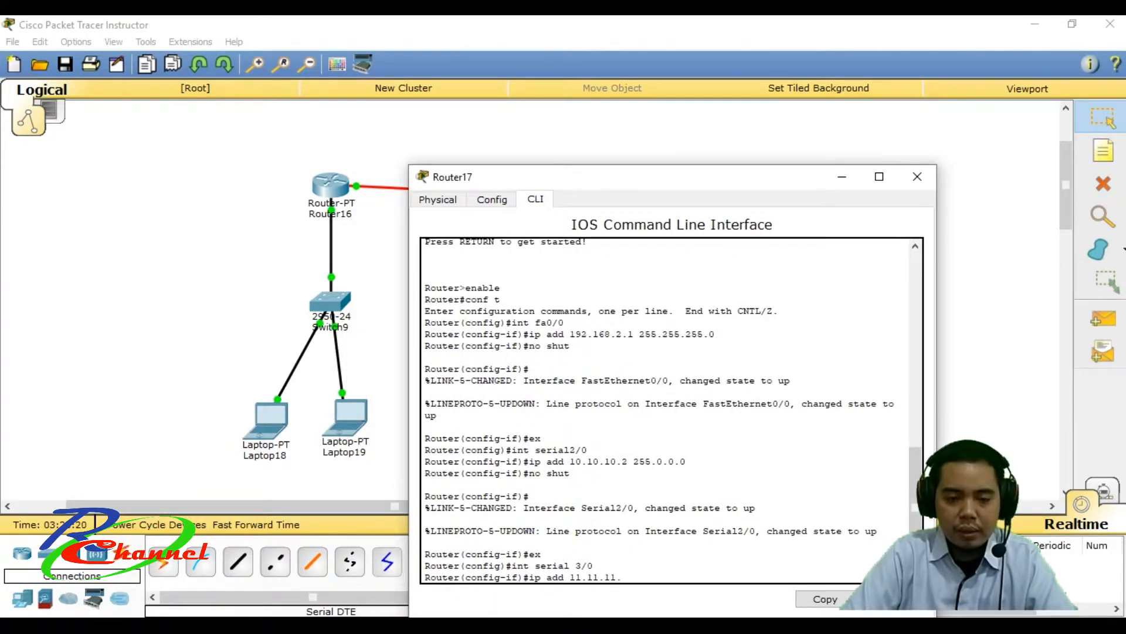
type("1 2")
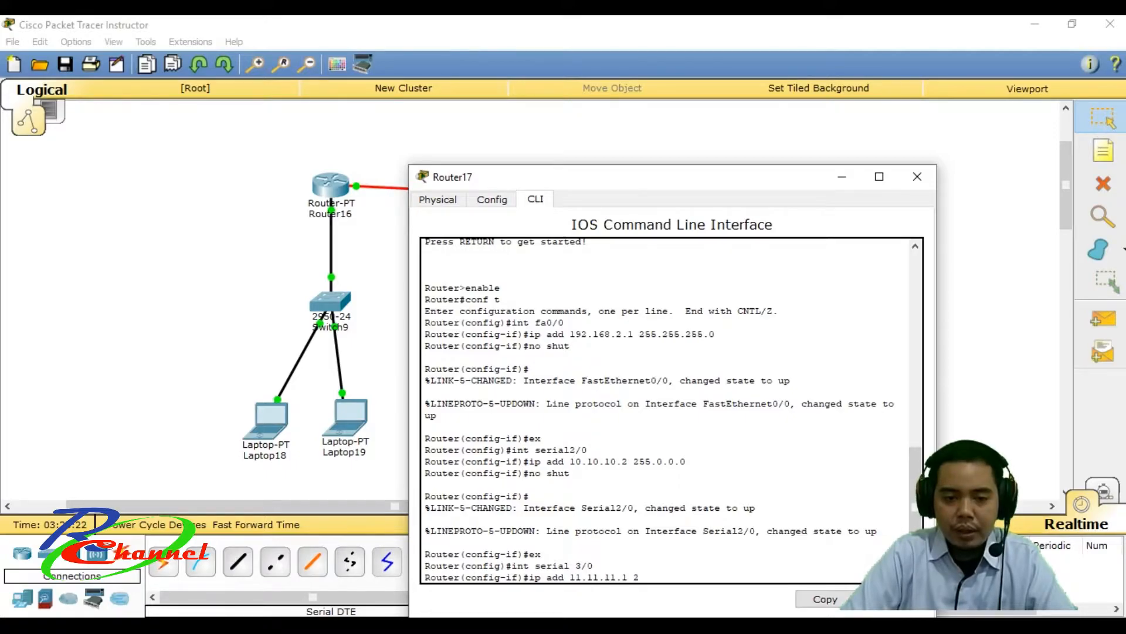
type("55.")
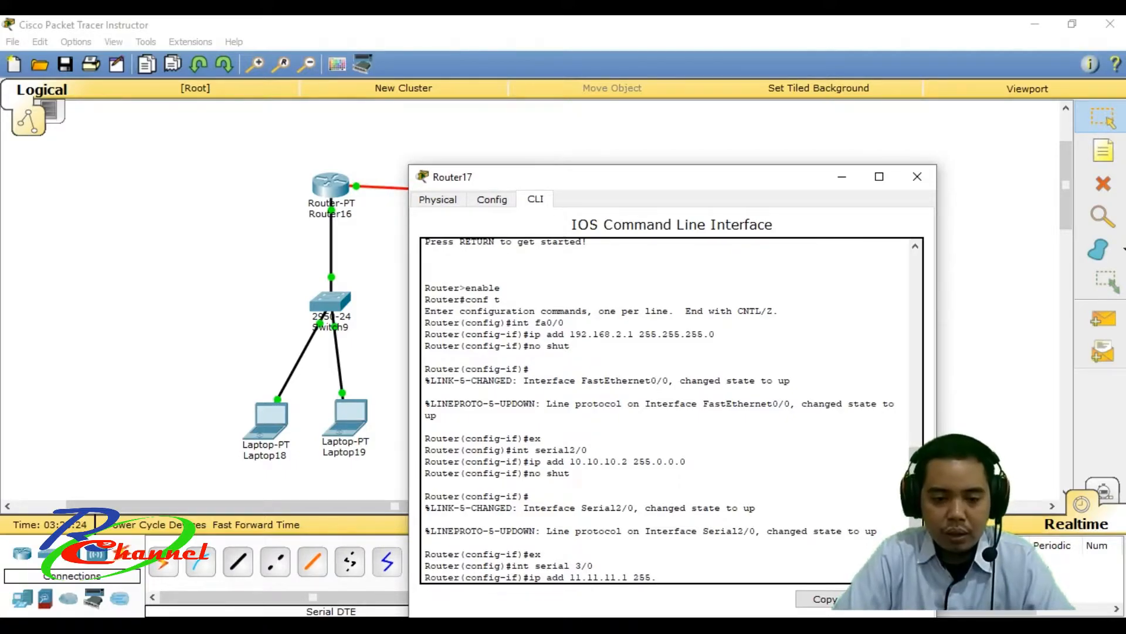
type("0.0.0")
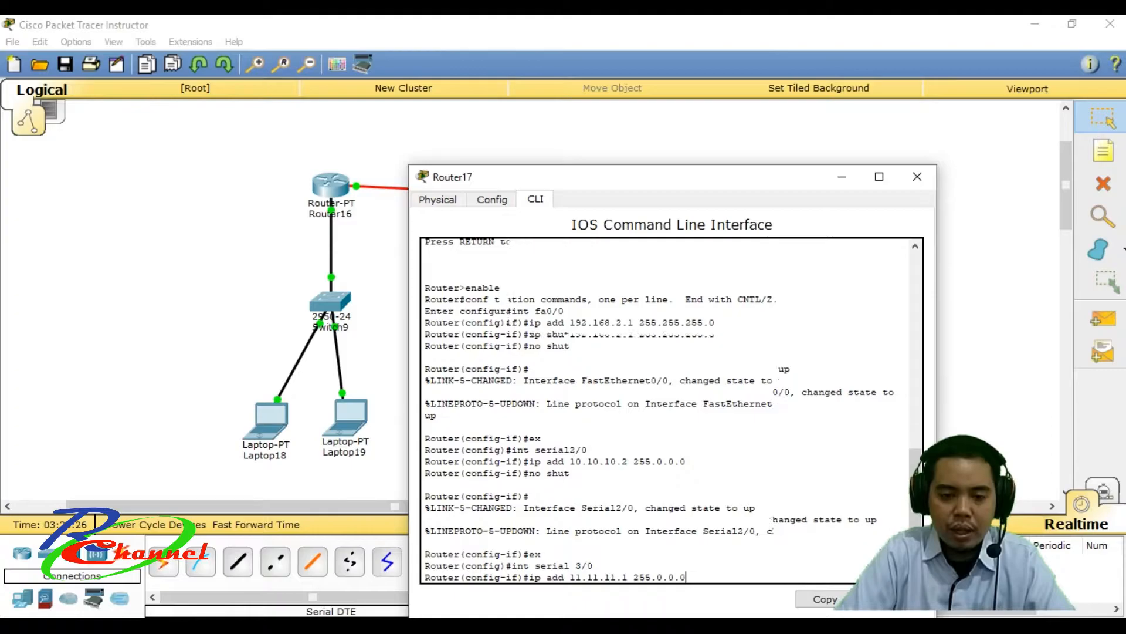
key("Return")
Step: Enable Router17's serial 3/0 interface with no shut and close the router's window
type("su")
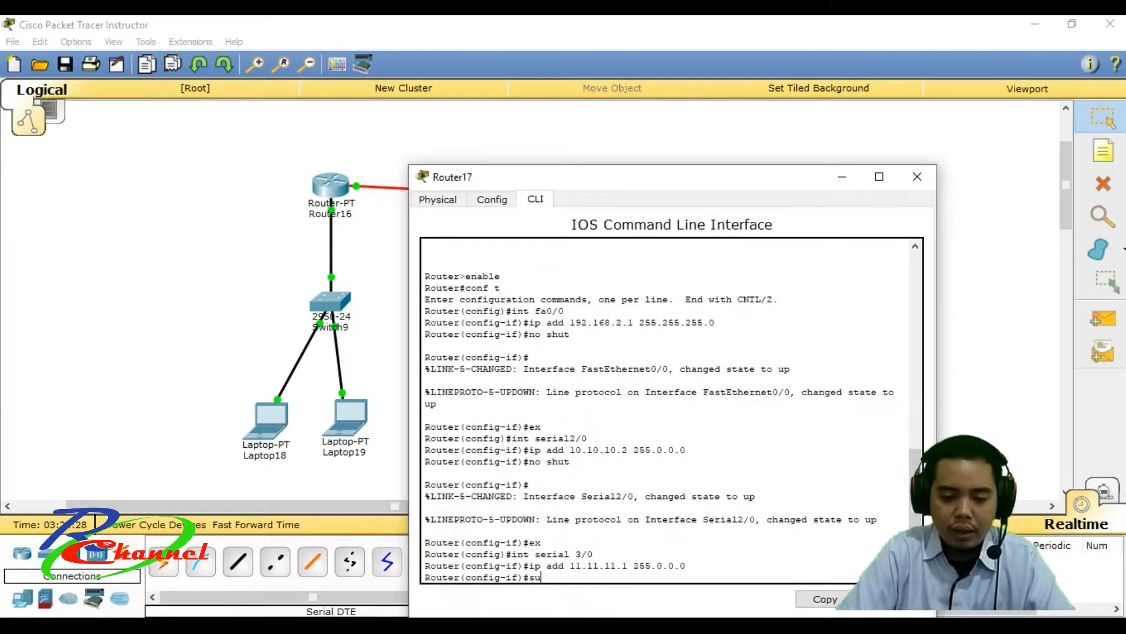
key("BackSpace")
key("BackSpace")
type("no shut")
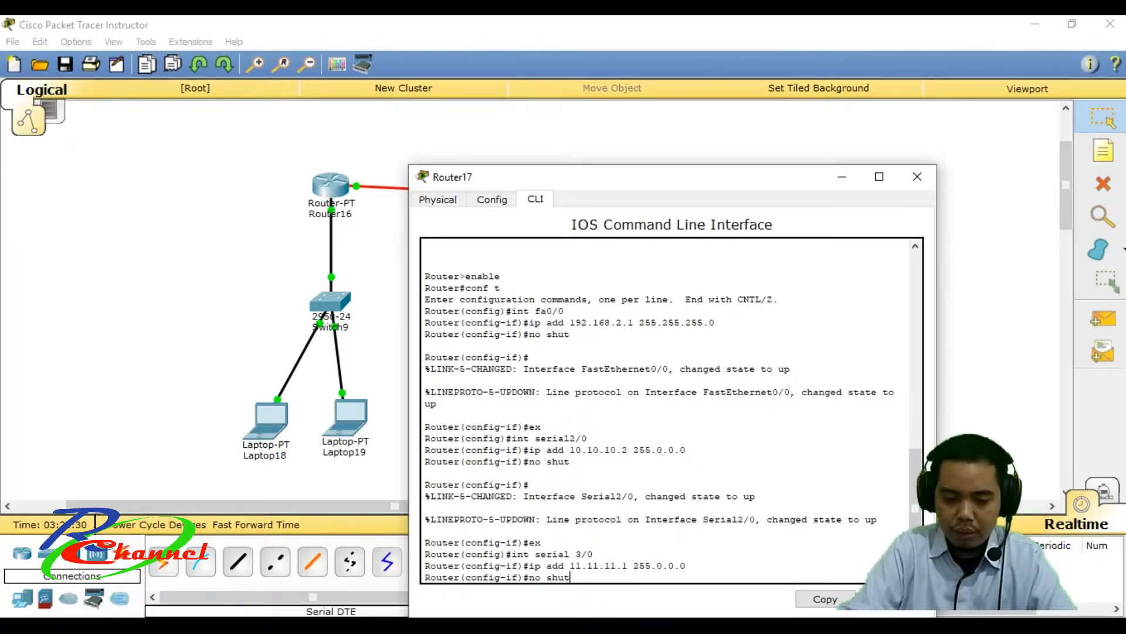
key("Return")
left_click_drag(676, 188, 404, 270)
left_click(642, 259)
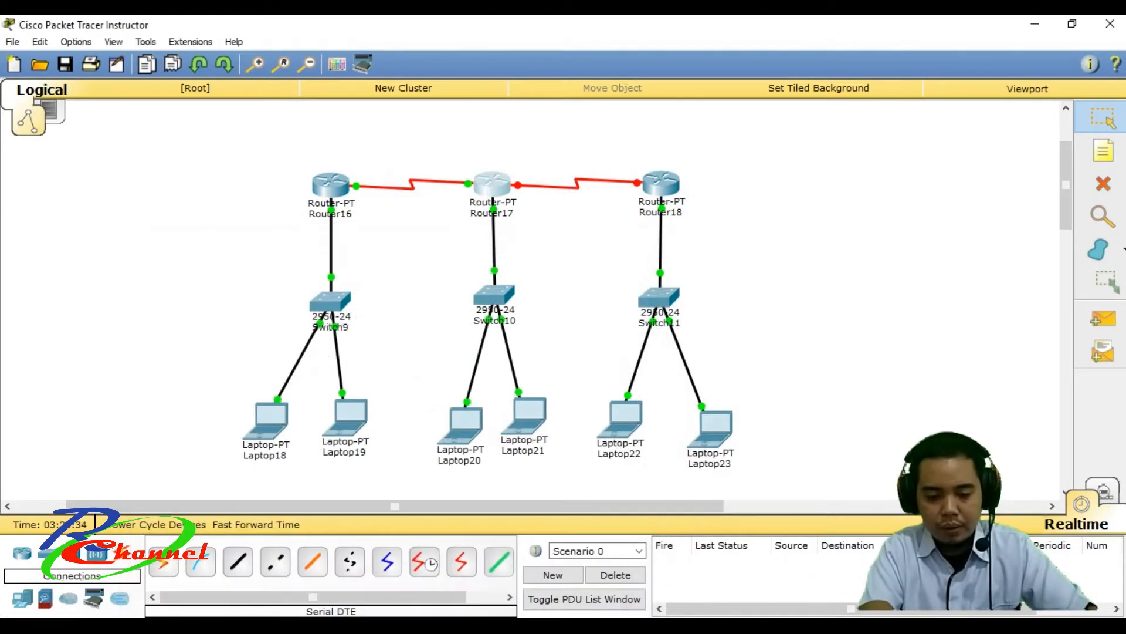
Step: In Router18's CLI, leave the FastEthernet configuration with ex and enter the serial interface with int serial2/0
left_click(661, 184)
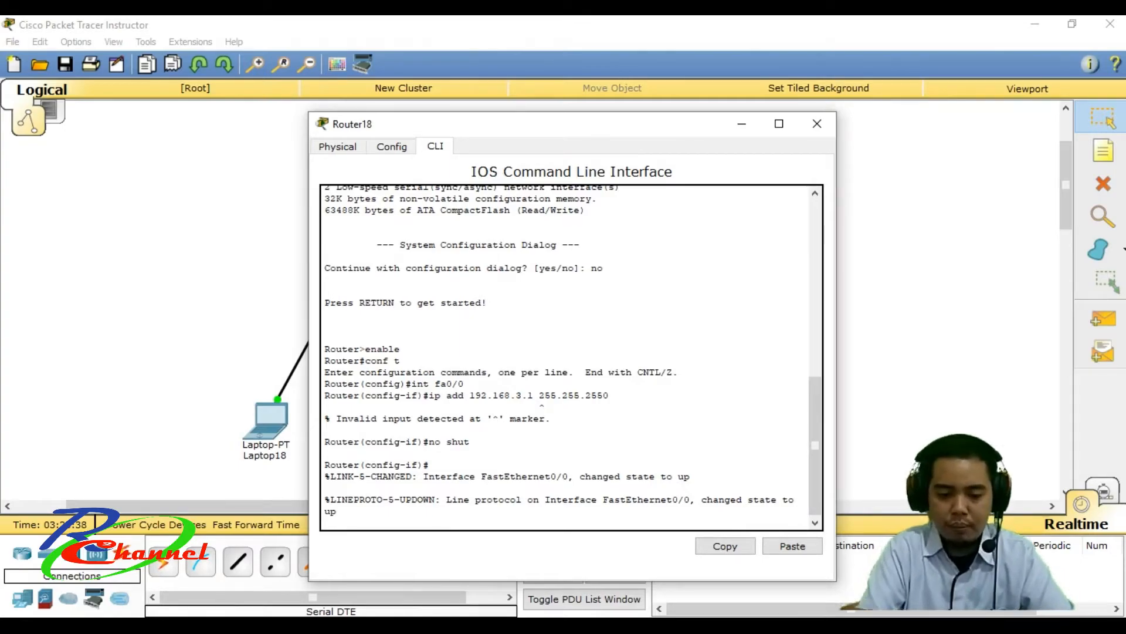
key("Return")
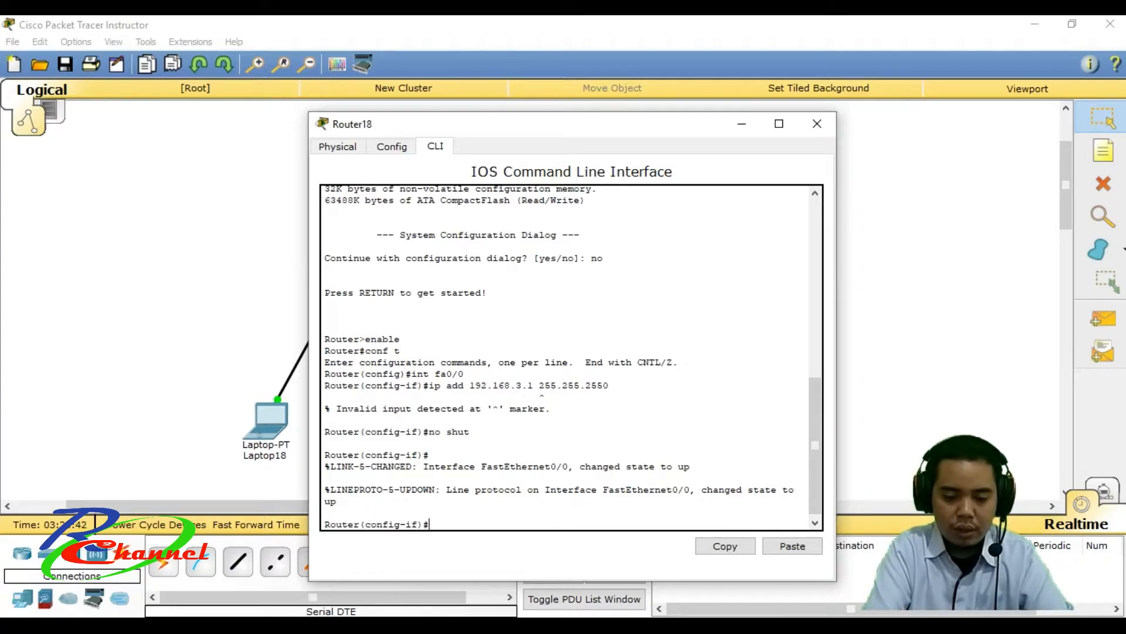
left_click_drag(616, 125, 745, 191)
type("ex")
key("Return")
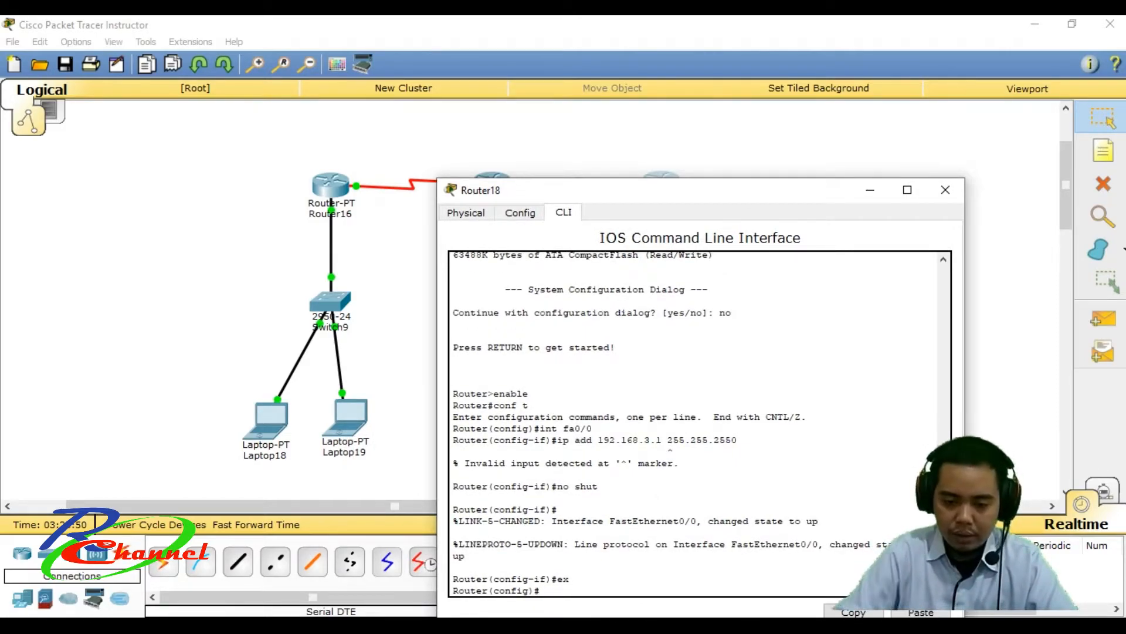
type("int")
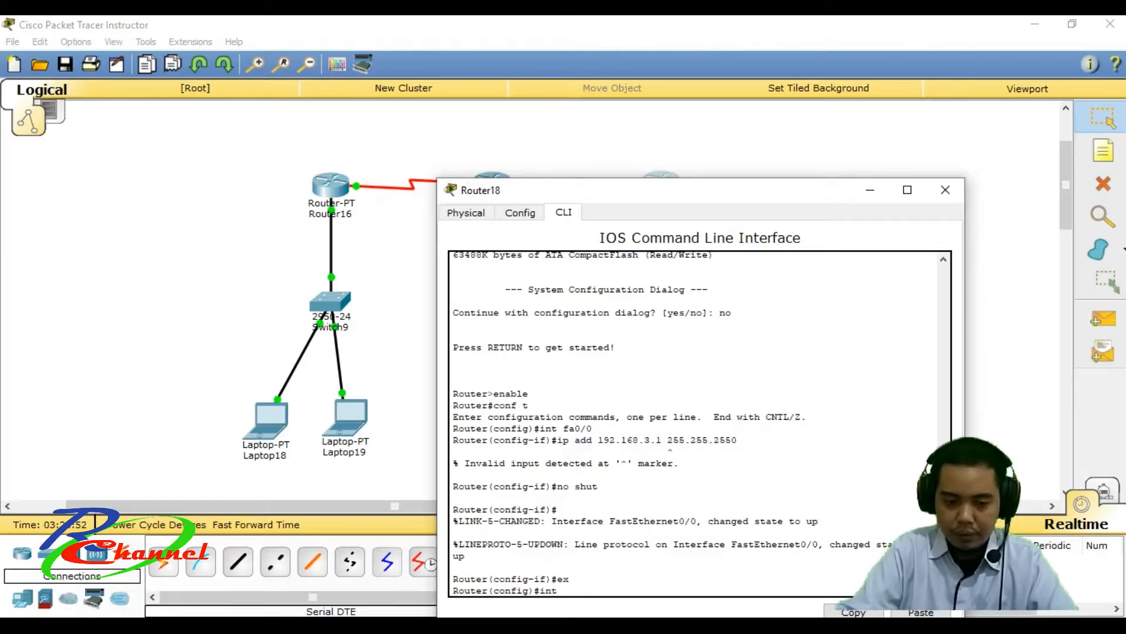
type(" serial")
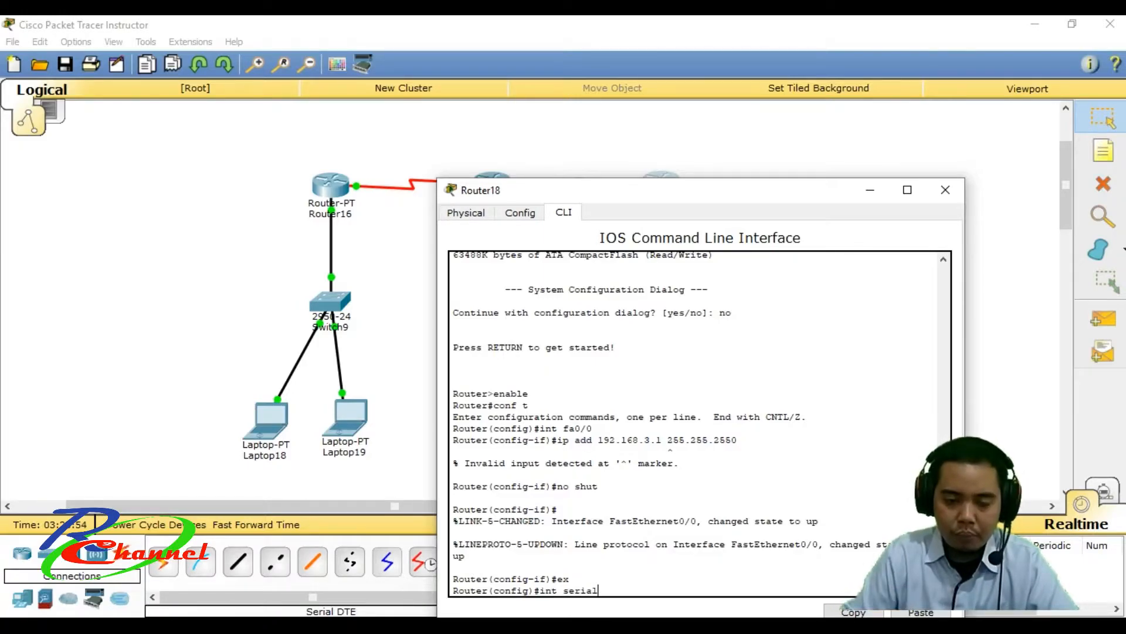
type("2/0")
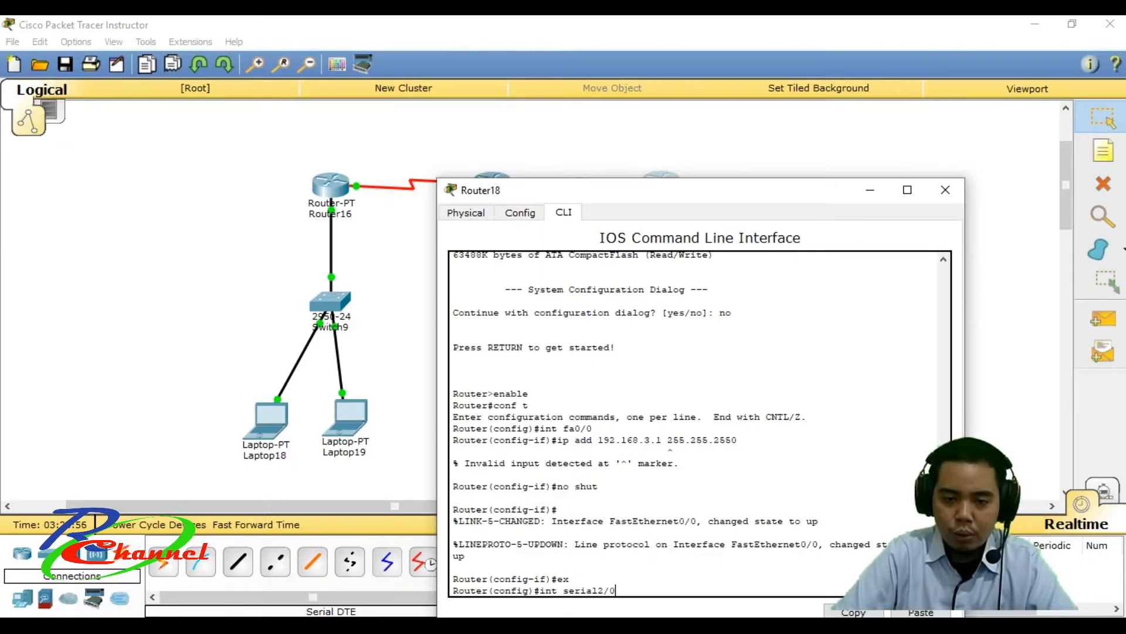
key("Return")
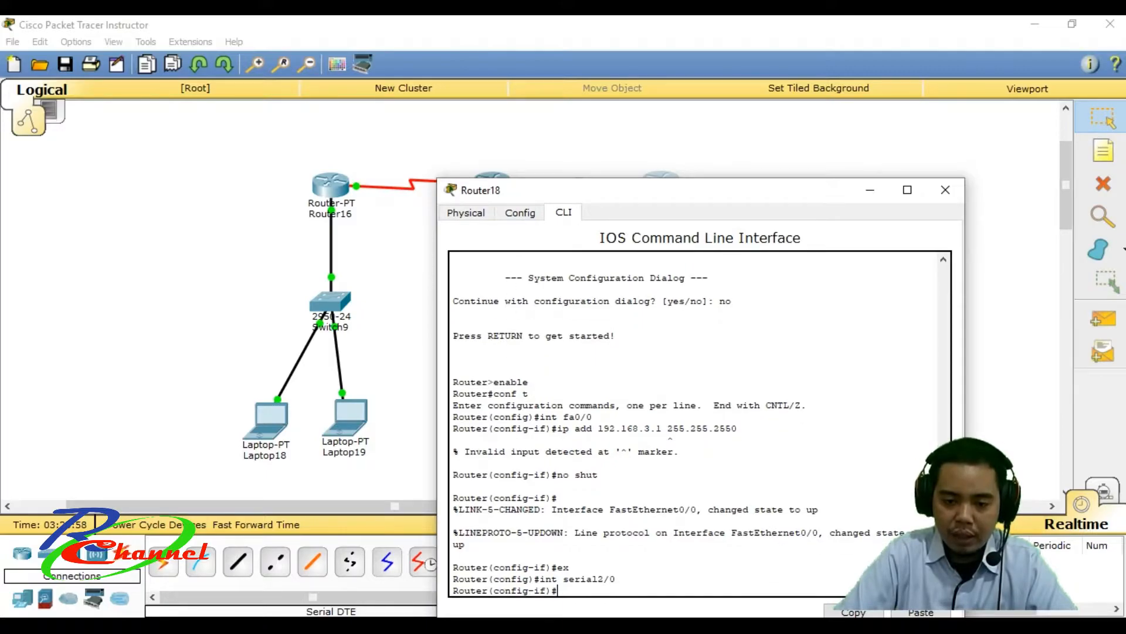
Step: Assign Router18's serial2/0 the IP address 11.11.11.2 with mask 255.0.0.0 using ip add
type("ip add")
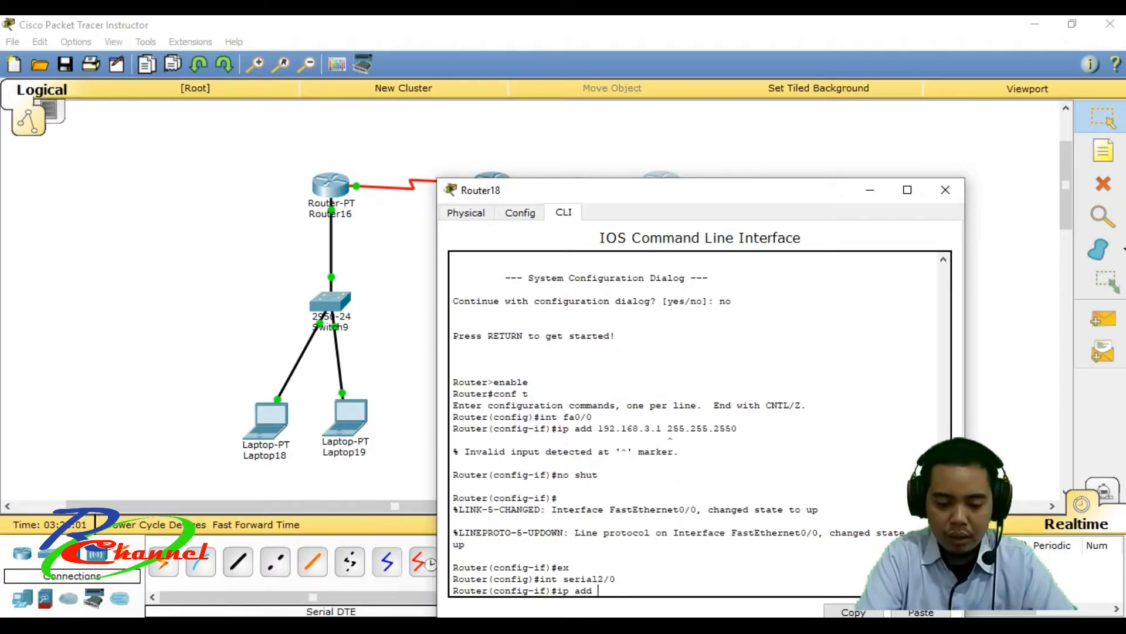
left_click_drag(752, 193, 649, 313)
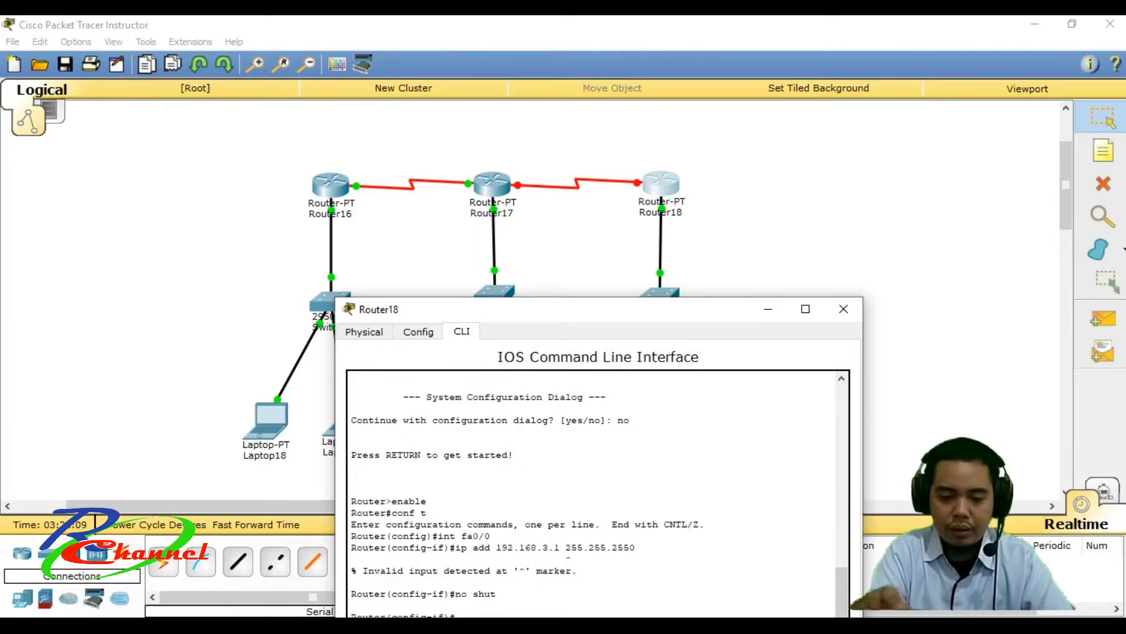
left_click_drag(550, 318, 706, 158)
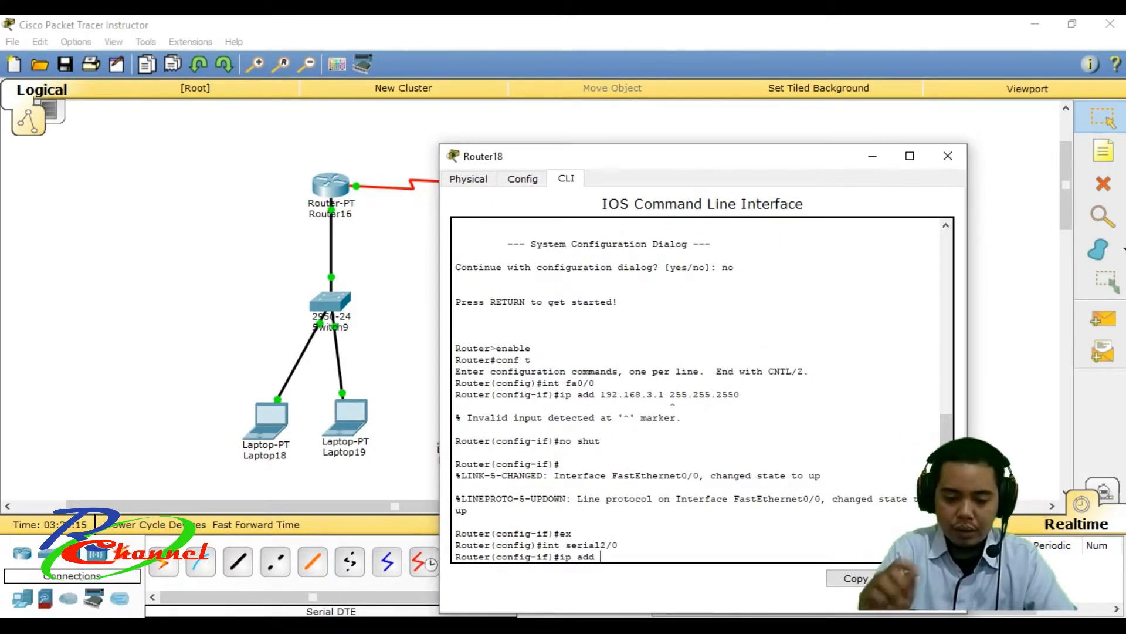
type("2")
key("BackSpace")
type("11")
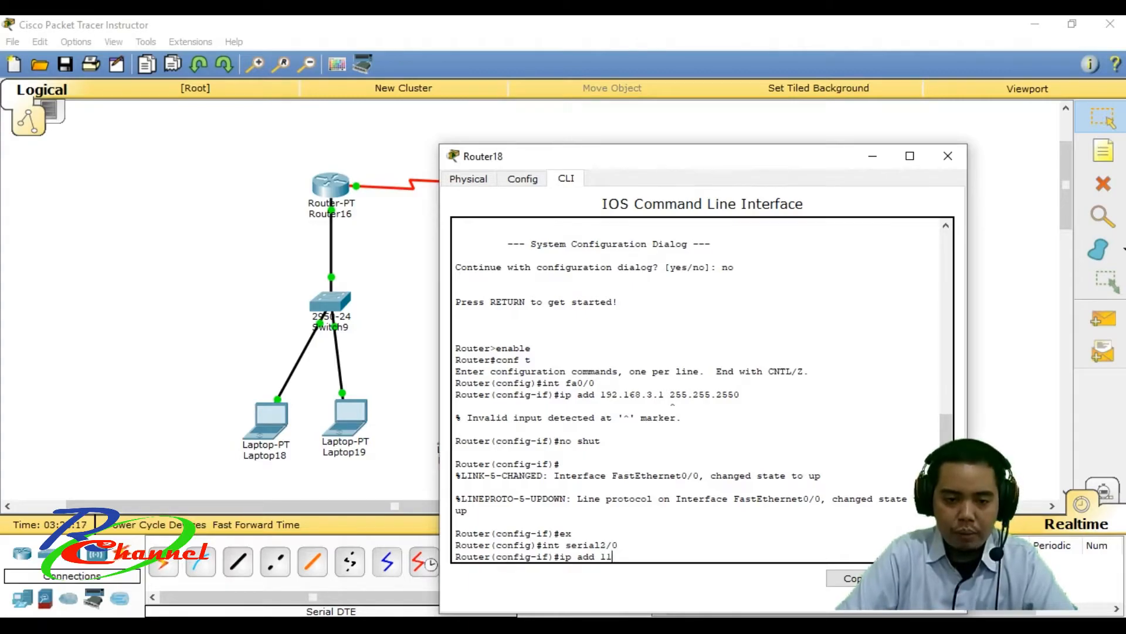
type(".11.11.")
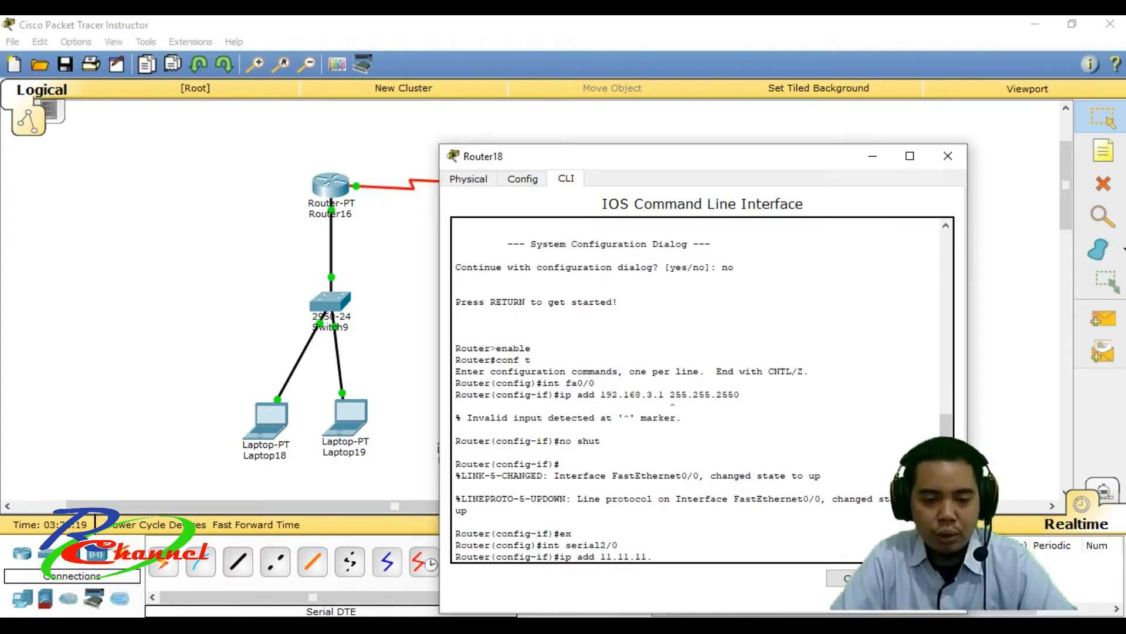
type("2 255.0")
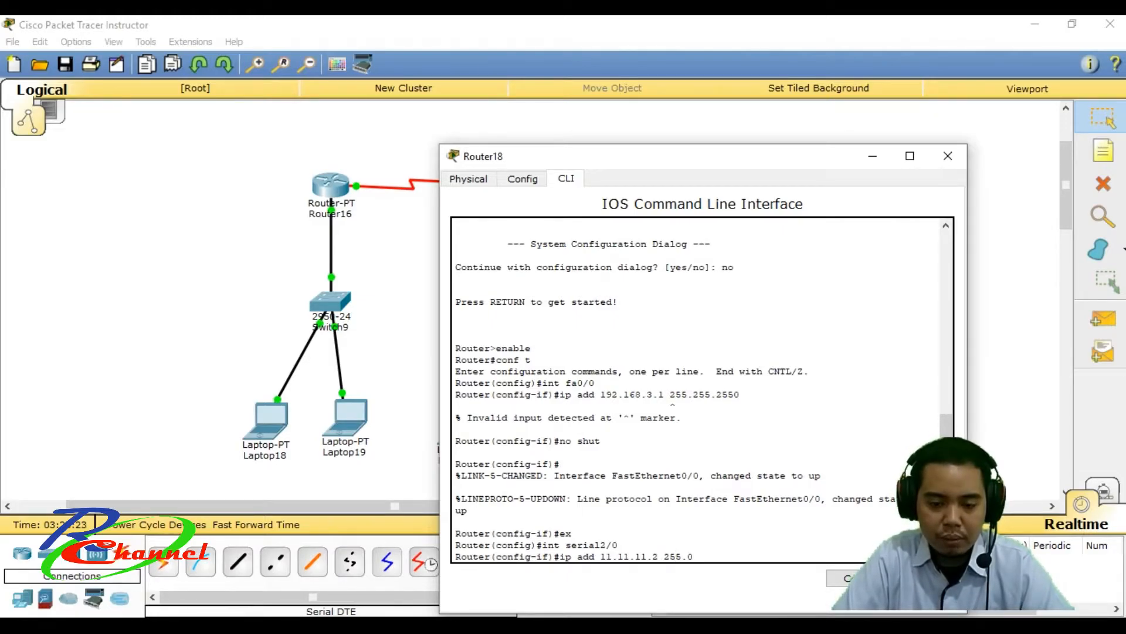
type(".0.0")
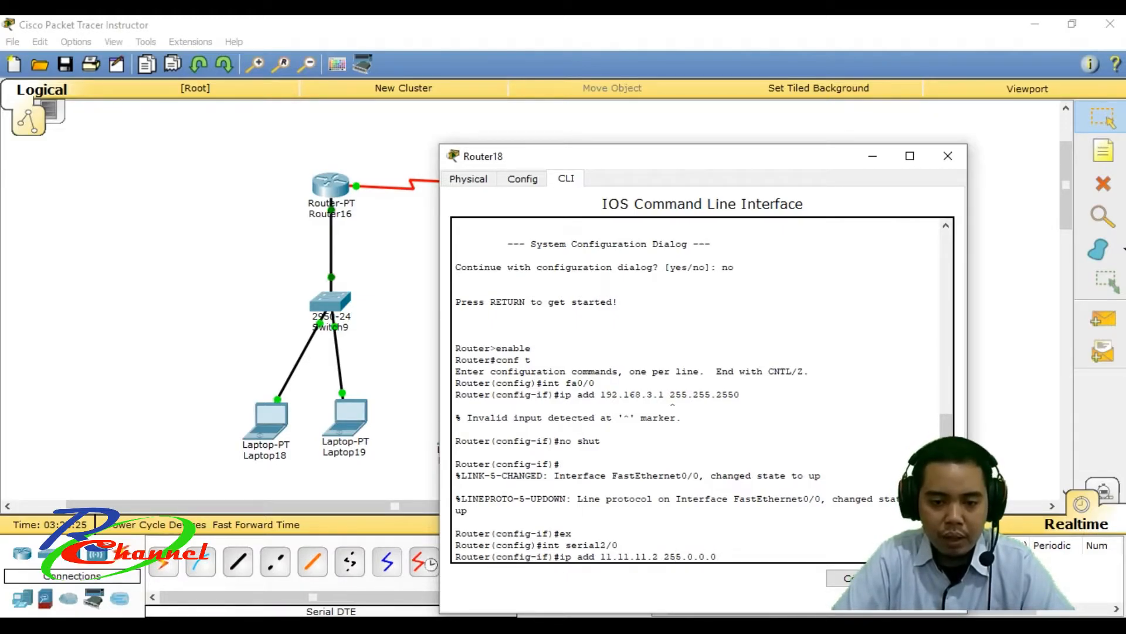
key("Return")
Step: Enable Router18's serial2/0 interface with no shut and close the router's window
type("no shut")
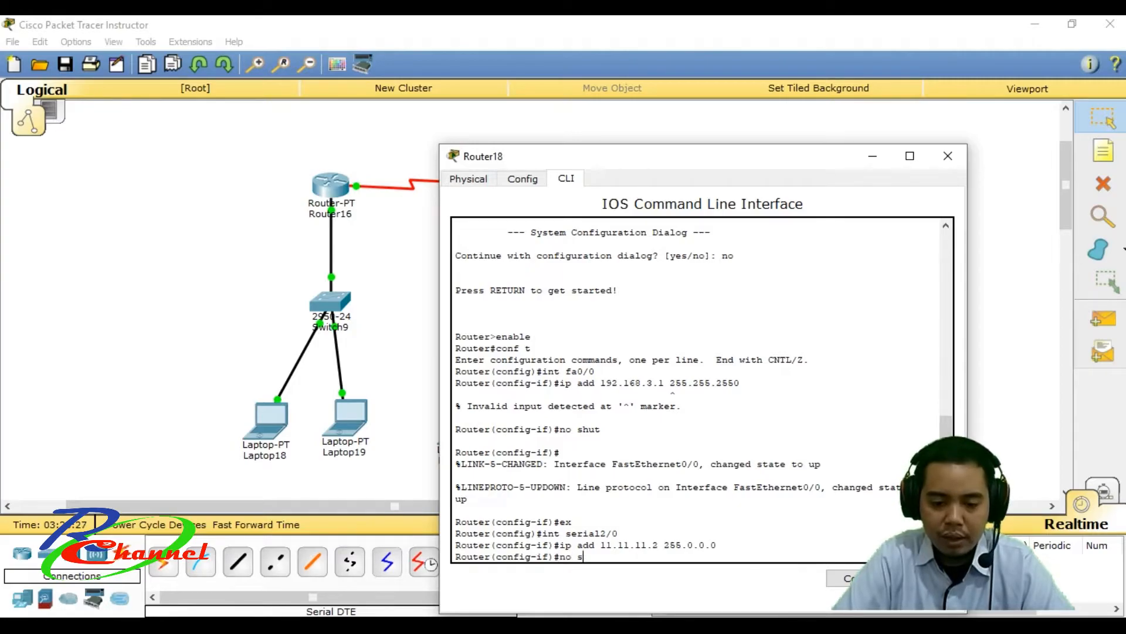
key("Return")
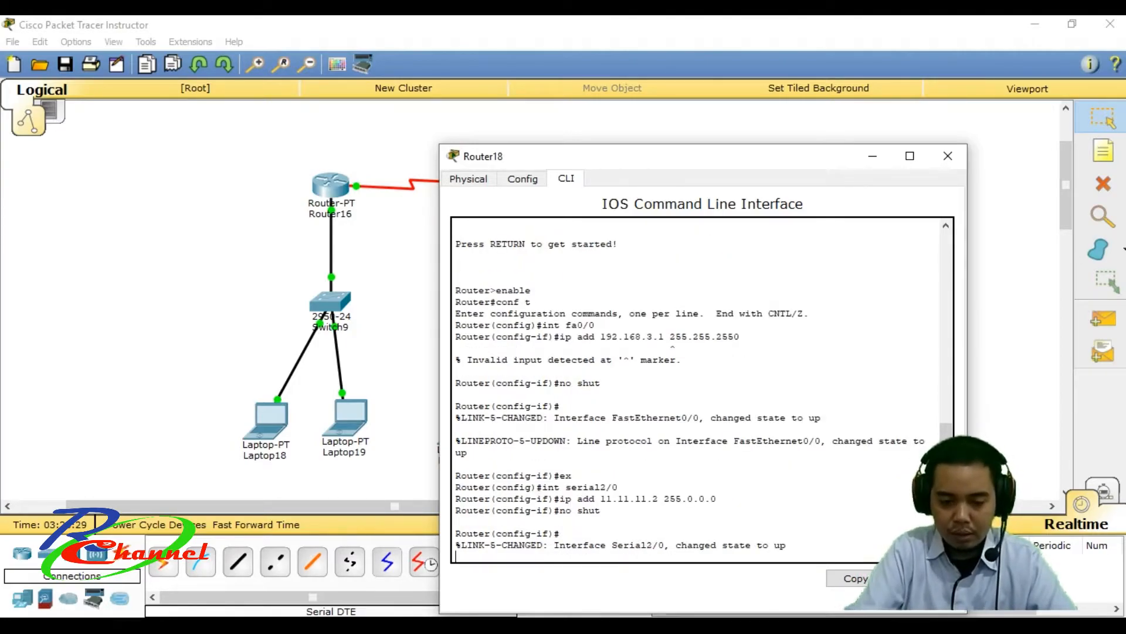
left_click_drag(781, 155, 830, 214)
left_click(1001, 210)
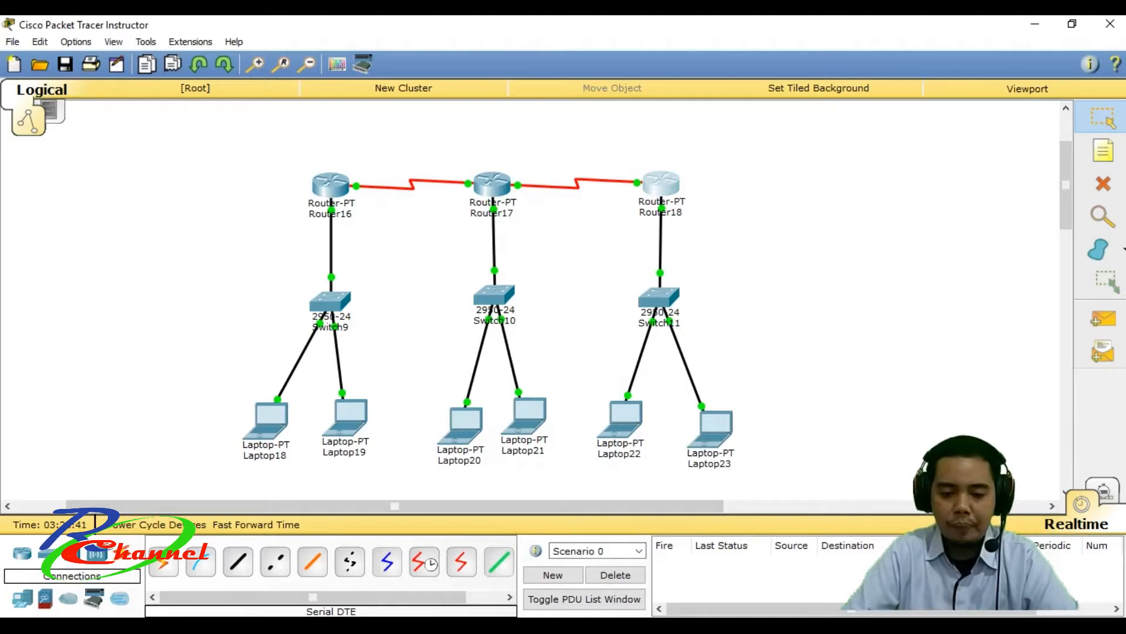
Step: Open Laptop18's IP configuration and set its static IP address to 192.168.1.2
left_click(265, 419)
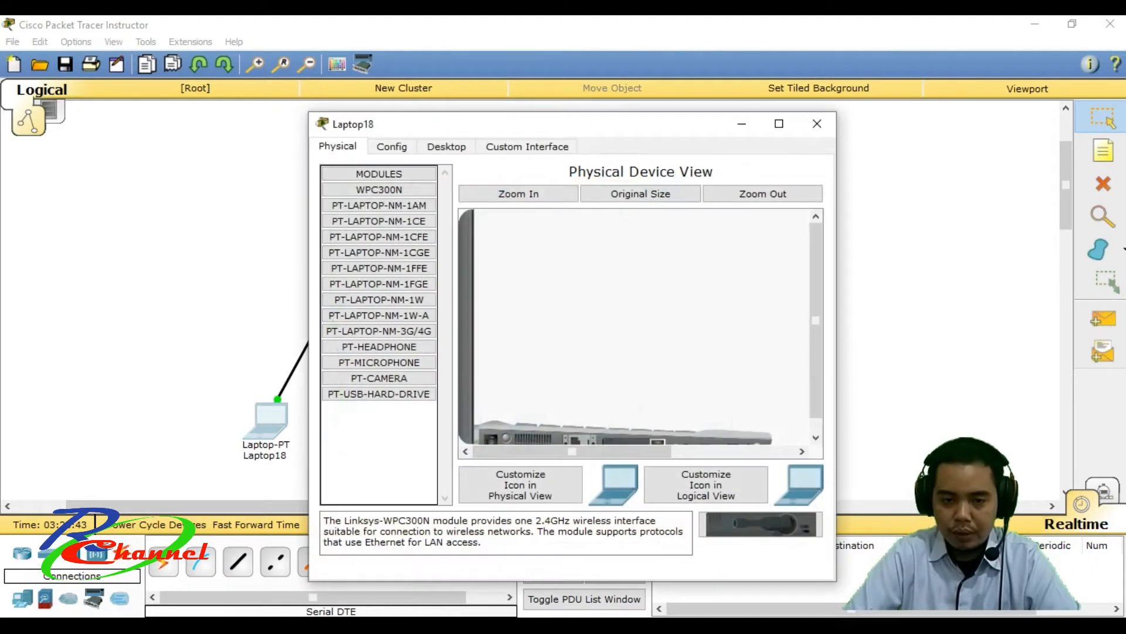
left_click_drag(622, 124, 825, 130)
left_click(647, 144)
left_click(570, 205)
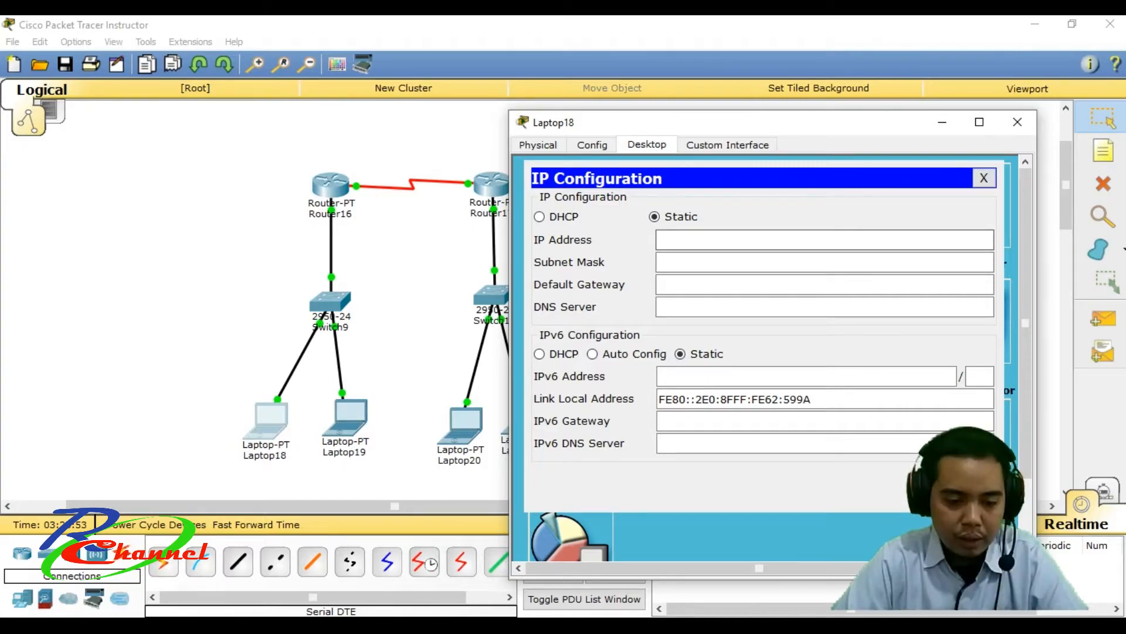
left_click_drag(768, 124, 830, 112)
left_click(821, 228)
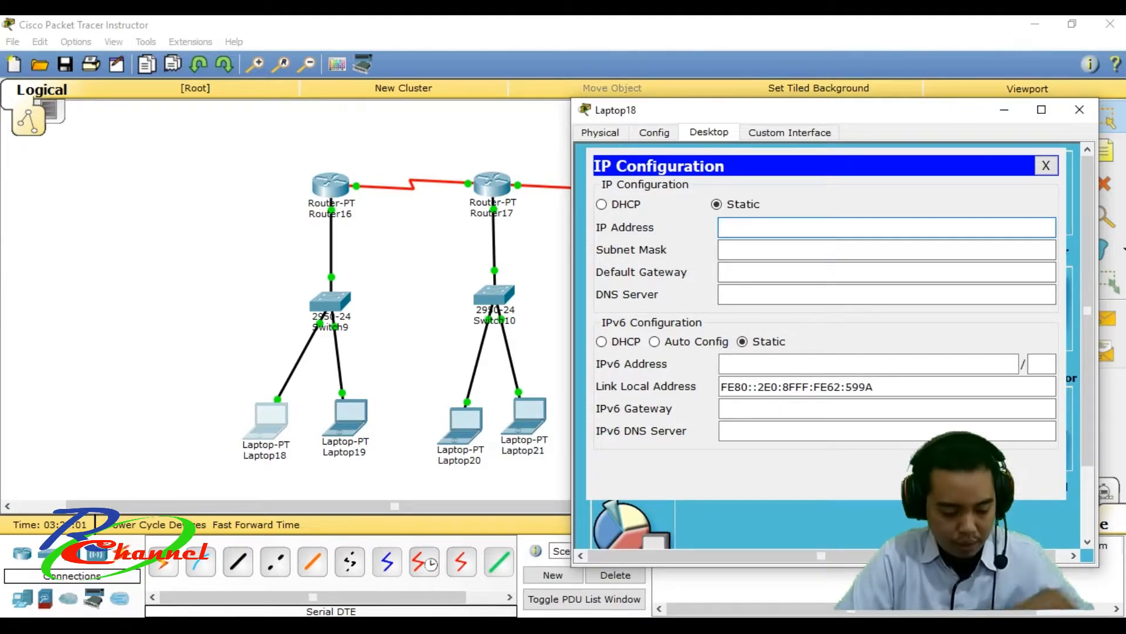
type("192")
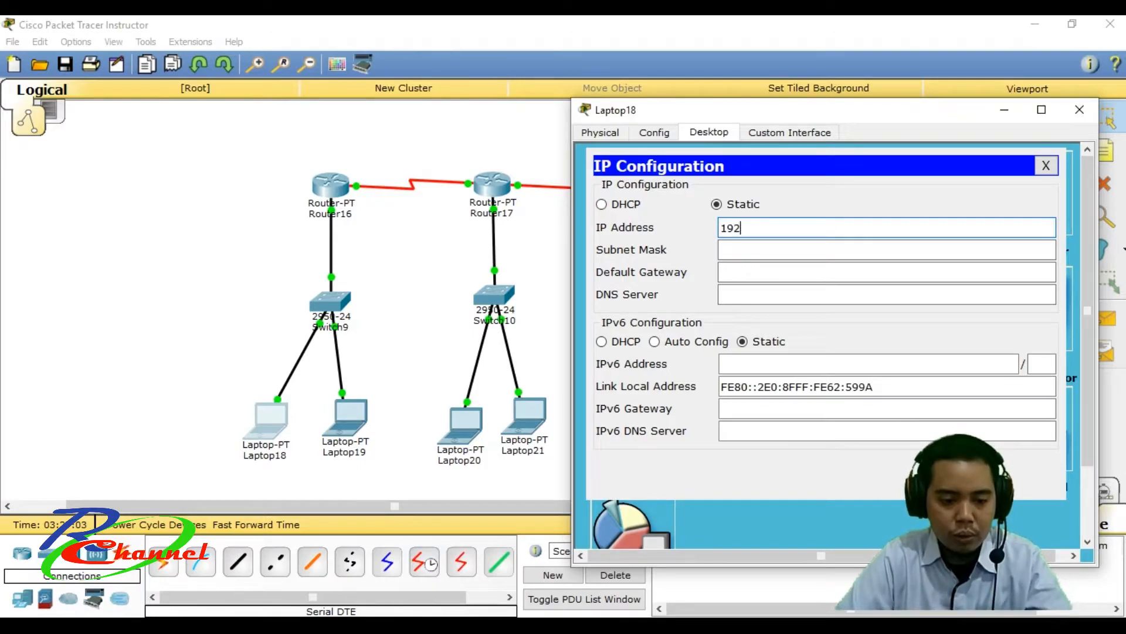
type(".168.1.2")
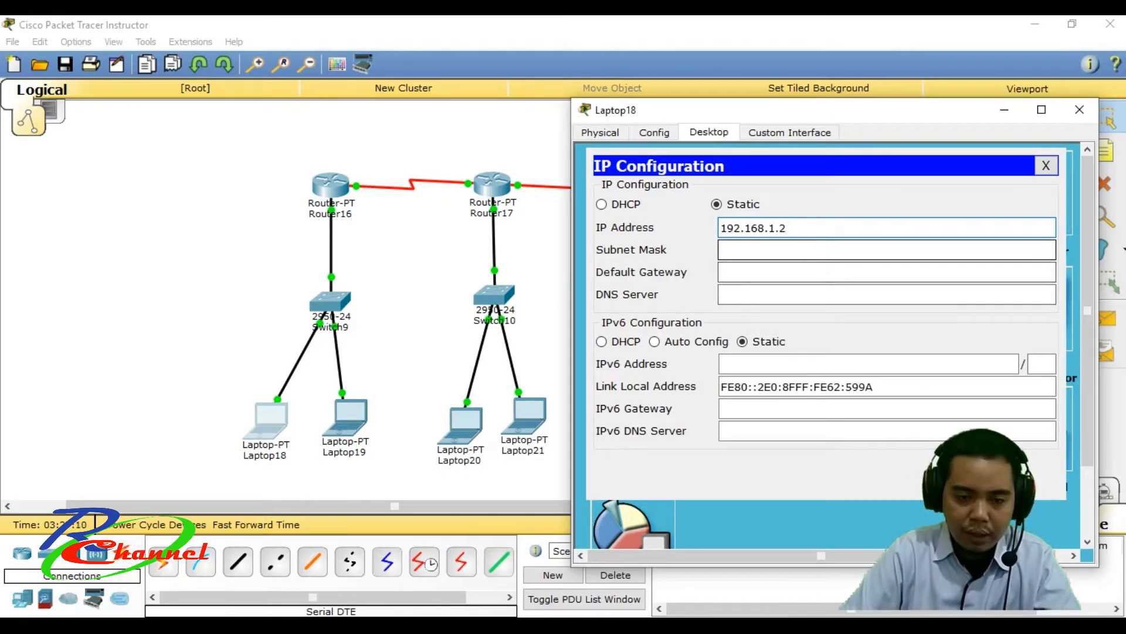
Step: Give Laptop18 the subnet mask 255.255.255.0 and default gateway 192.168.1.1, and close its window
left_click(829, 250)
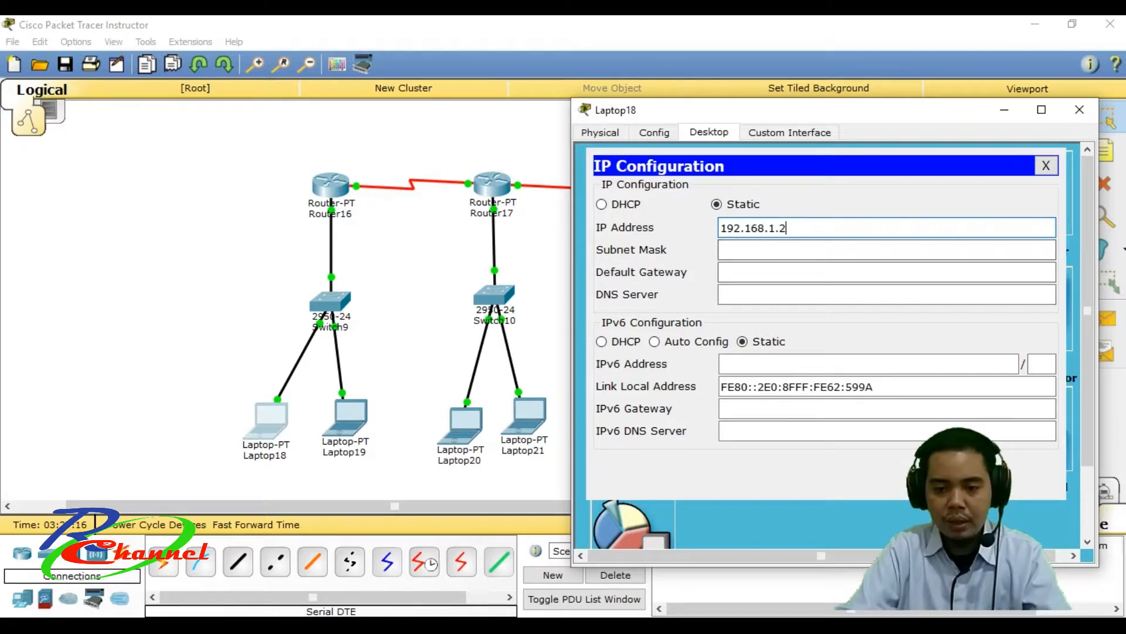
left_click(752, 251)
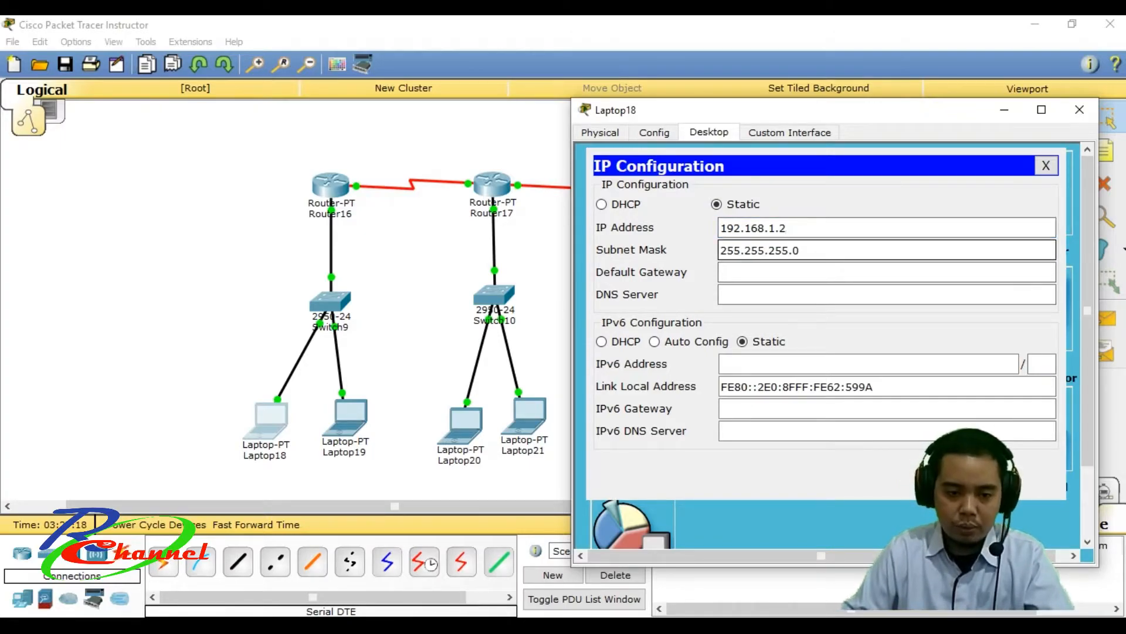
key("Tab")
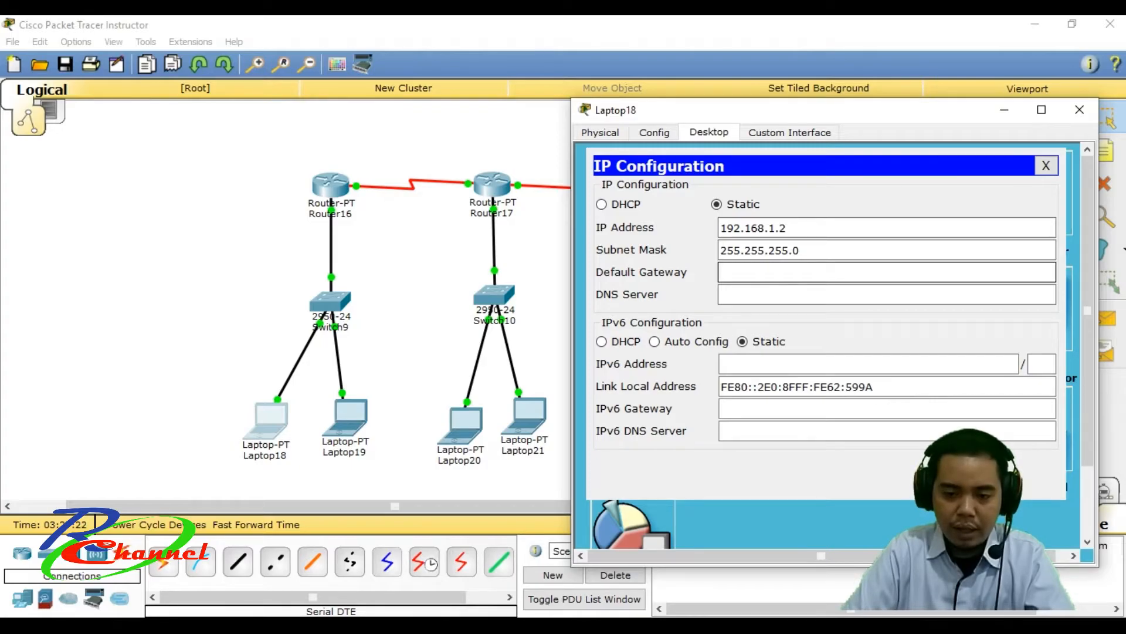
type("192.1")
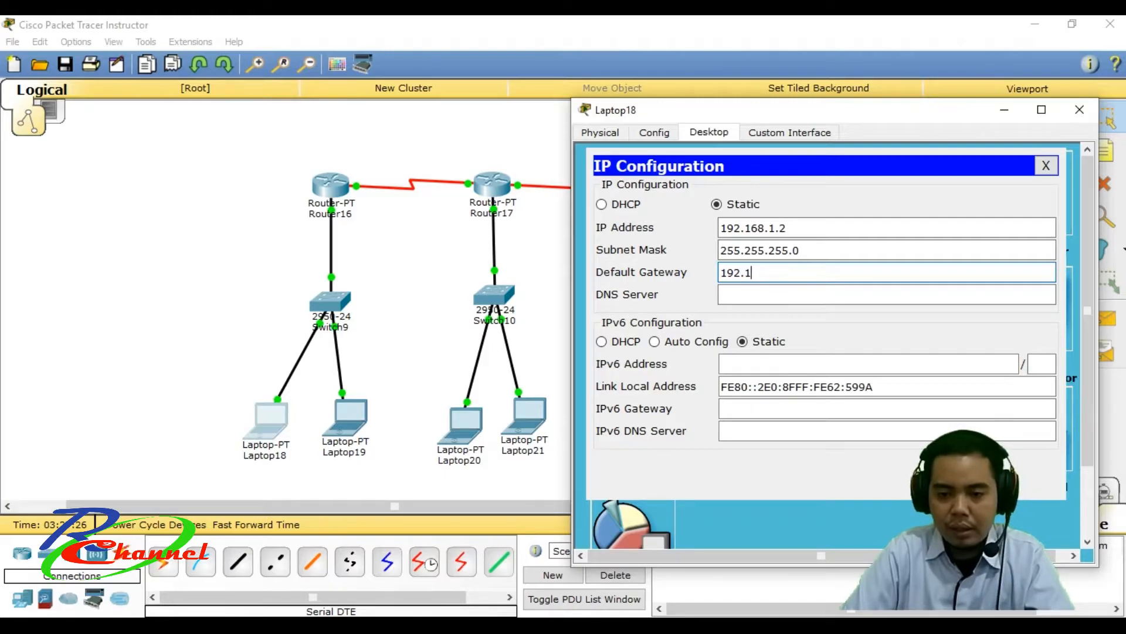
type("68.1.1")
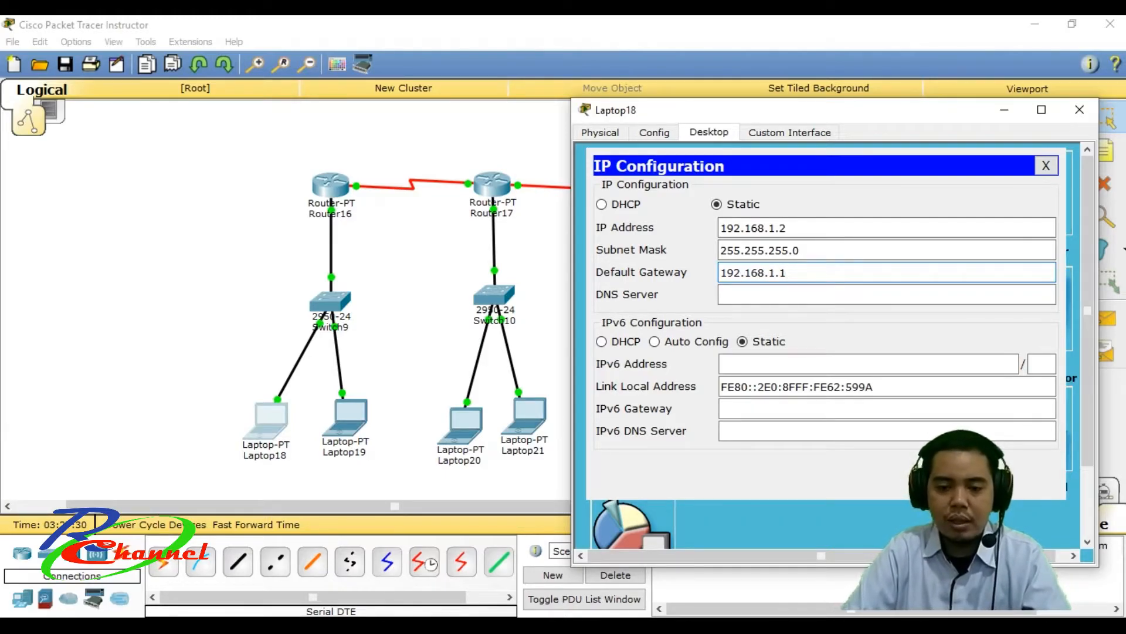
left_click(1080, 110)
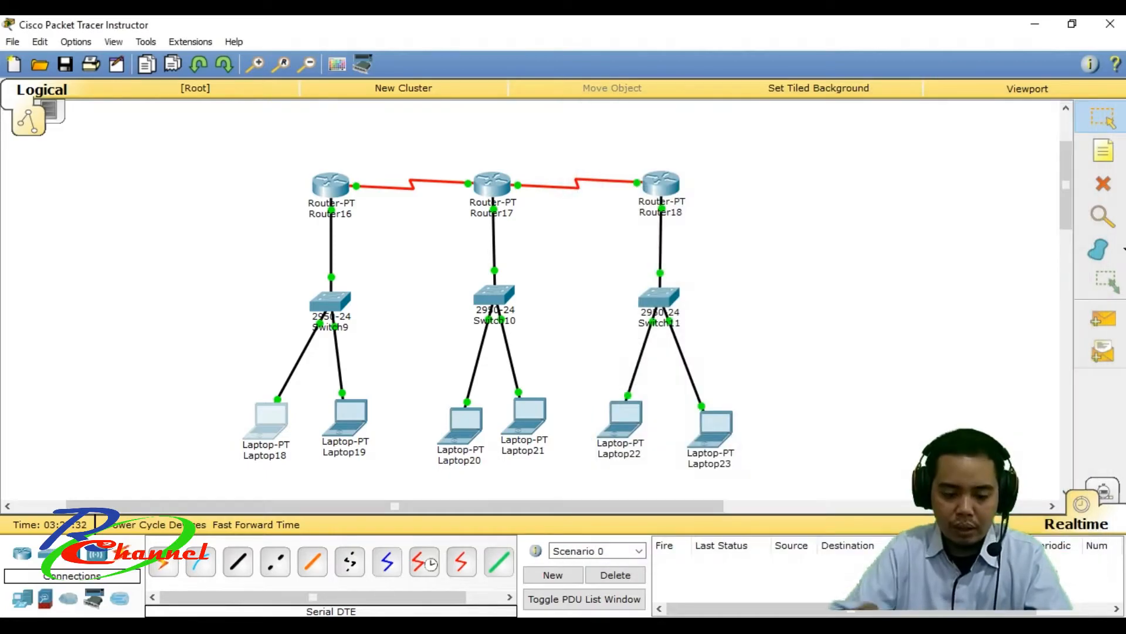
Step: Open Laptop19's IP configuration and set its static IP address to 192.168.1.3
left_click(350, 417)
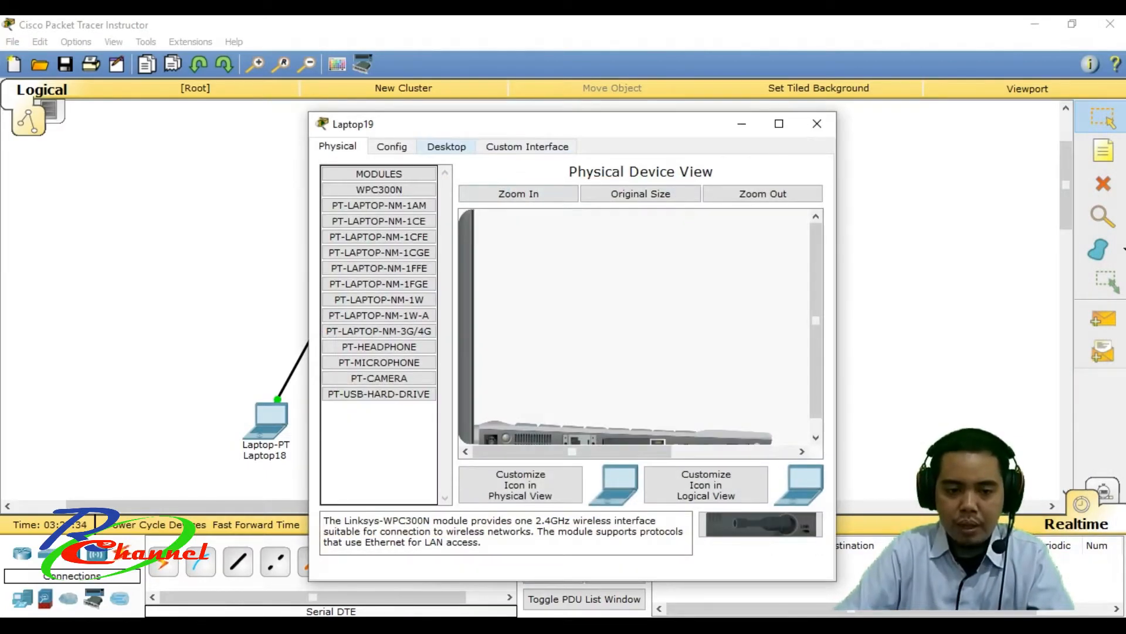
left_click(446, 146)
left_click_drag(648, 130, 902, 112)
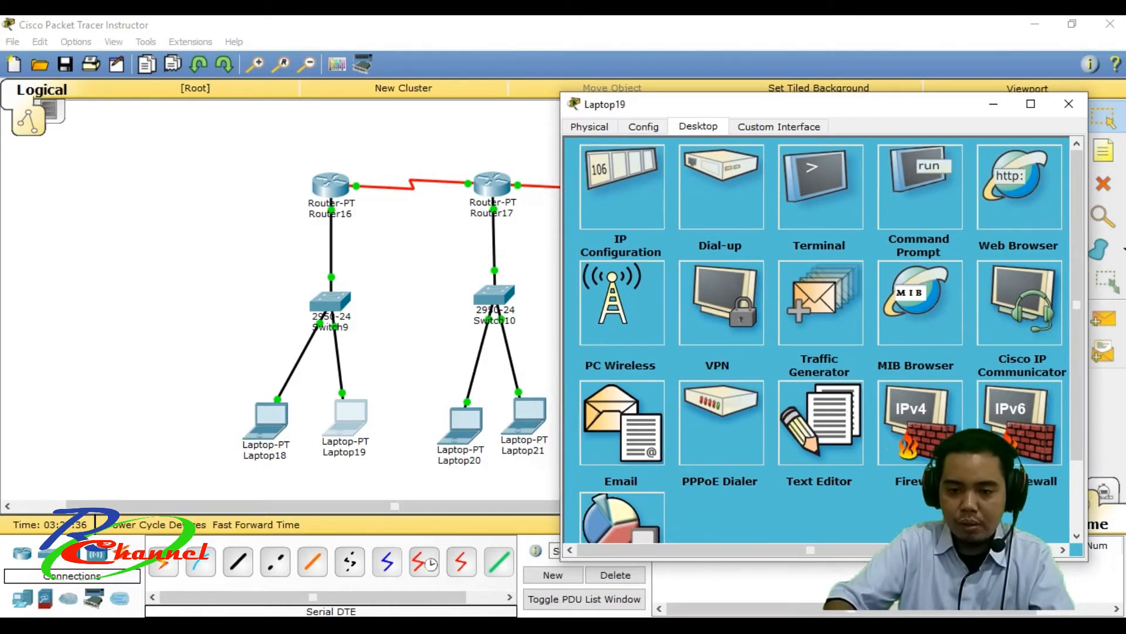
left_click(622, 187)
left_click(786, 223)
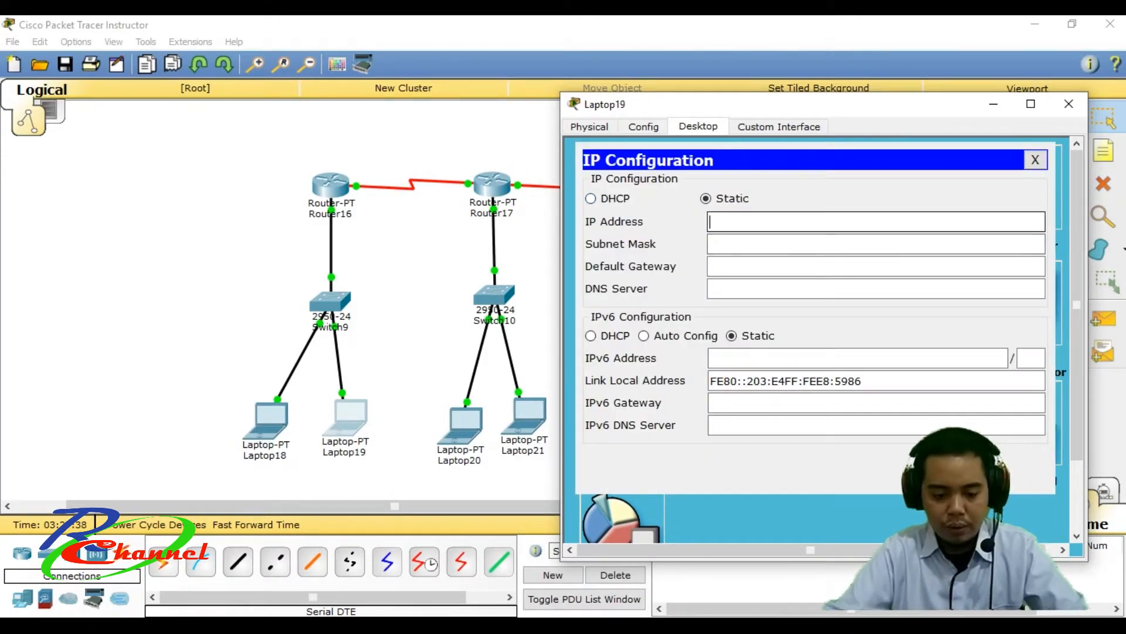
type("192.")
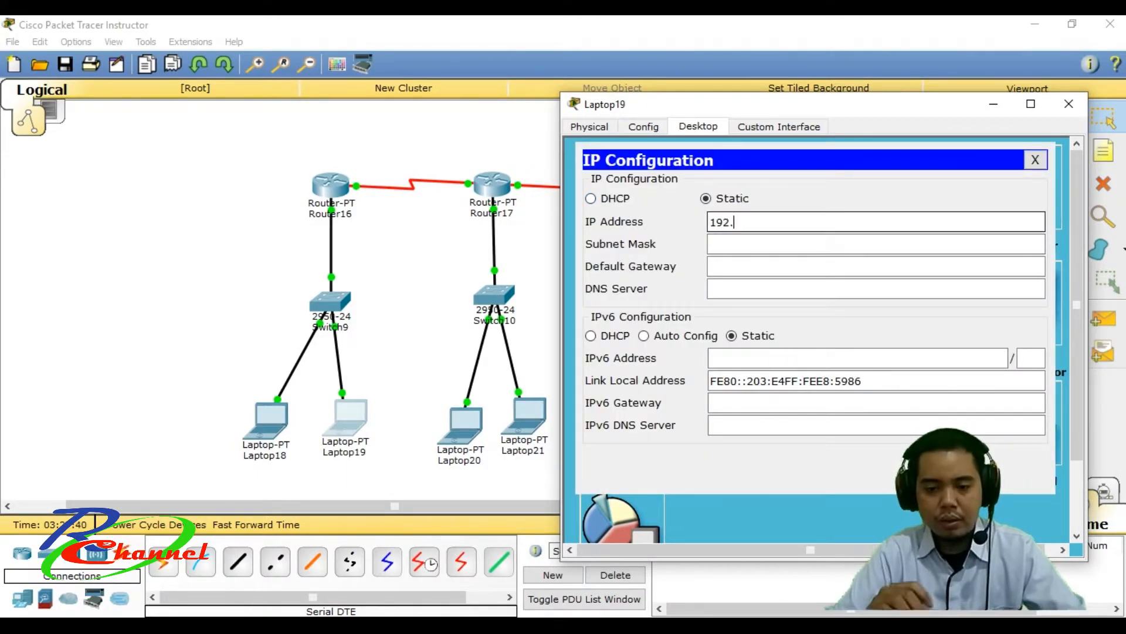
type("168.1")
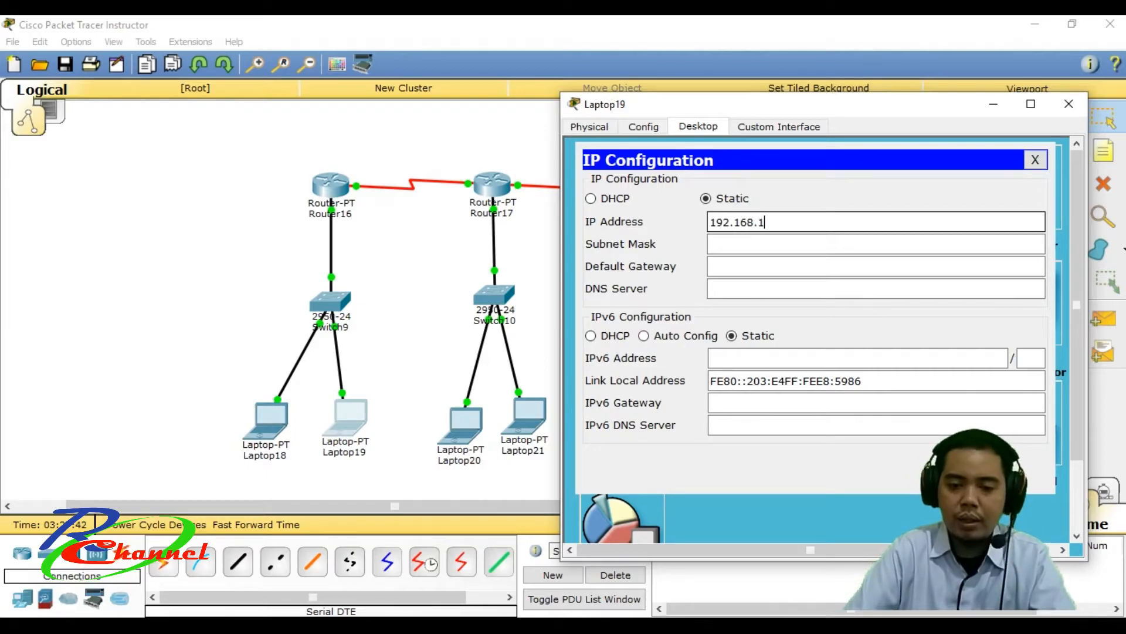
type(".2")
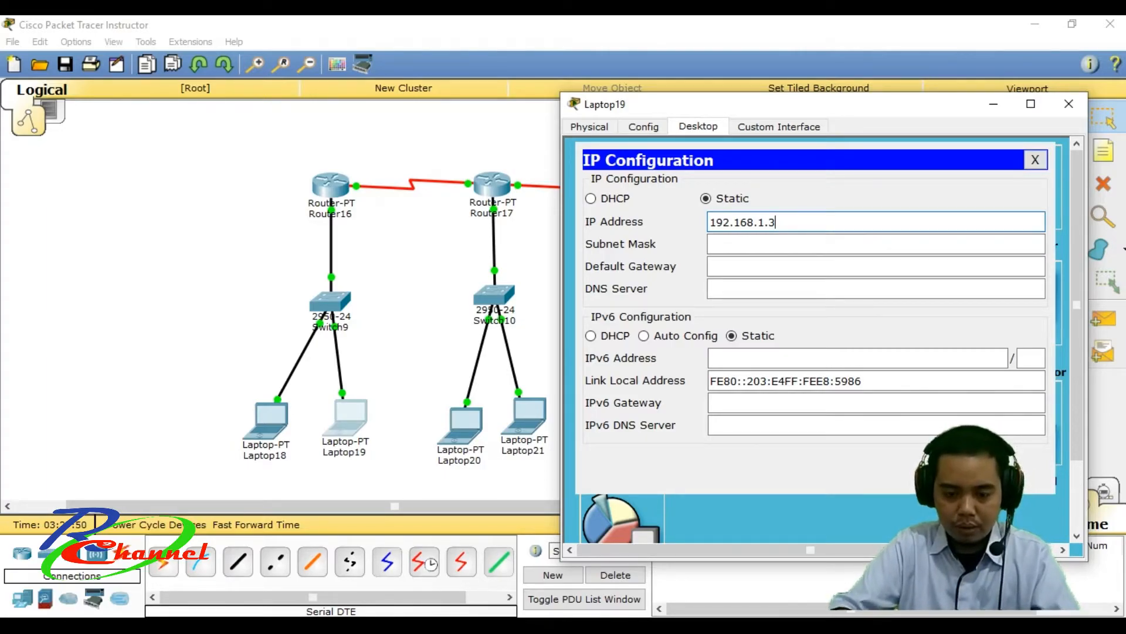
Step: Give Laptop19 the subnet mask 255.255.255.0 and default gateway 192.168.1.1, and close its window
left_click(735, 244)
left_click(735, 266)
type("19")
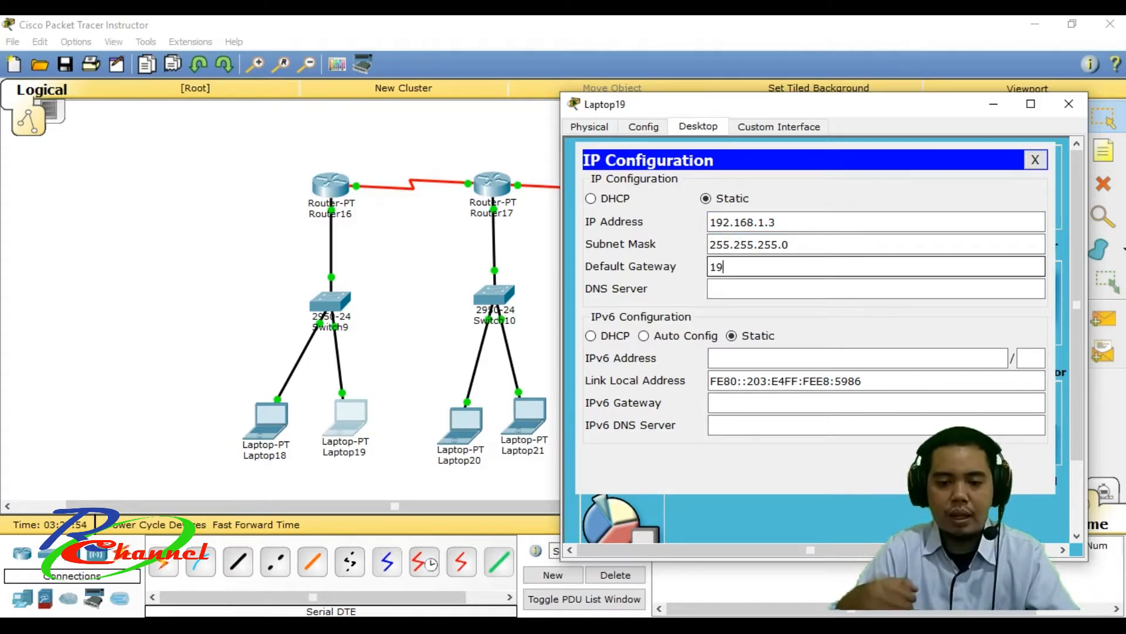
type("2.168.1.1")
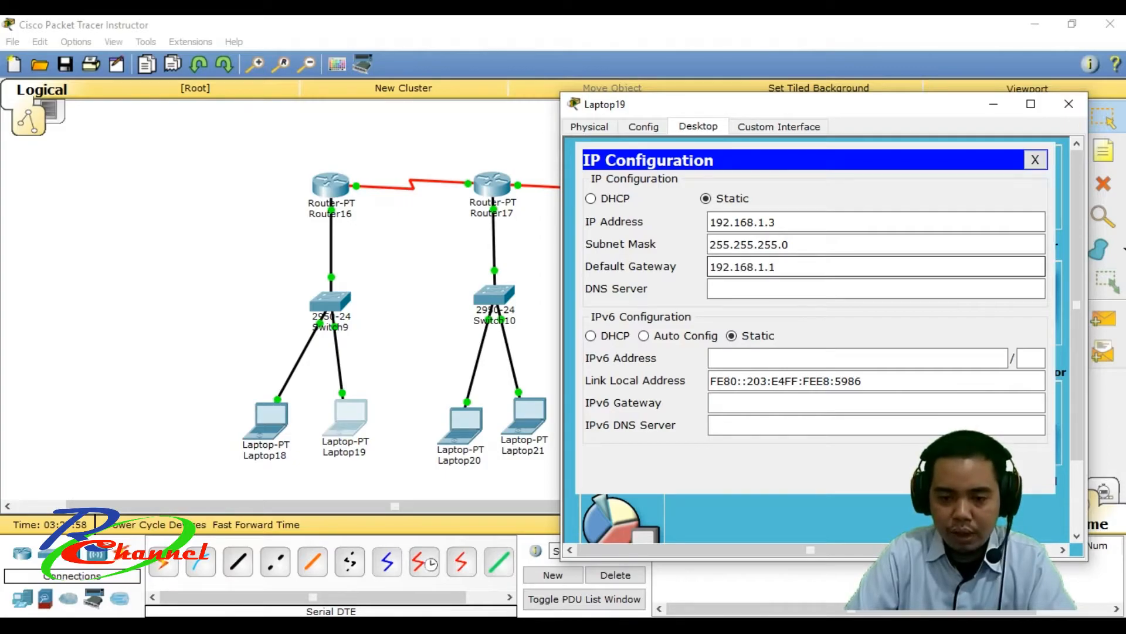
left_click(1069, 104)
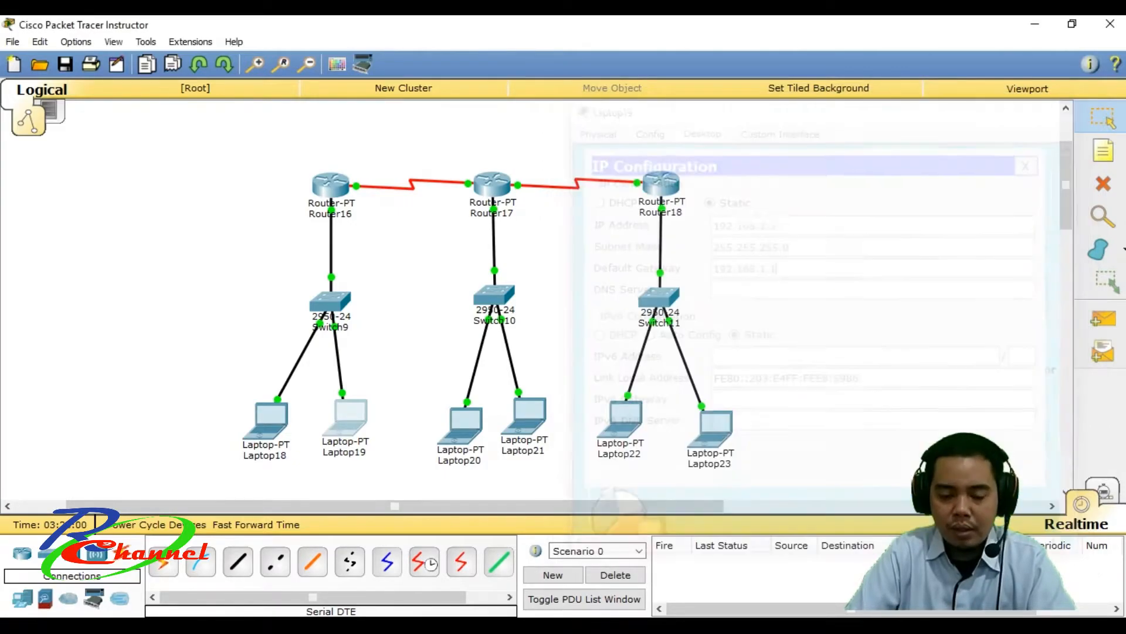
Step: Nudge Laptop20 into line with the other laptops and set its static IP address to 192.168.2.2
left_click_drag(462, 426, 452, 418)
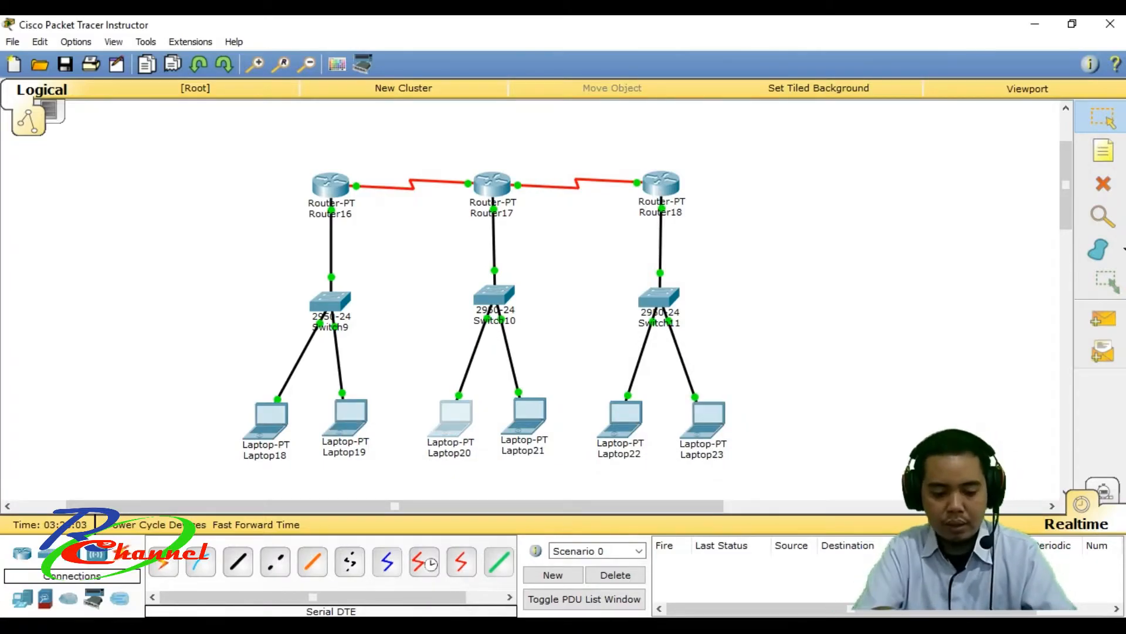
left_click(453, 415)
left_click(446, 146)
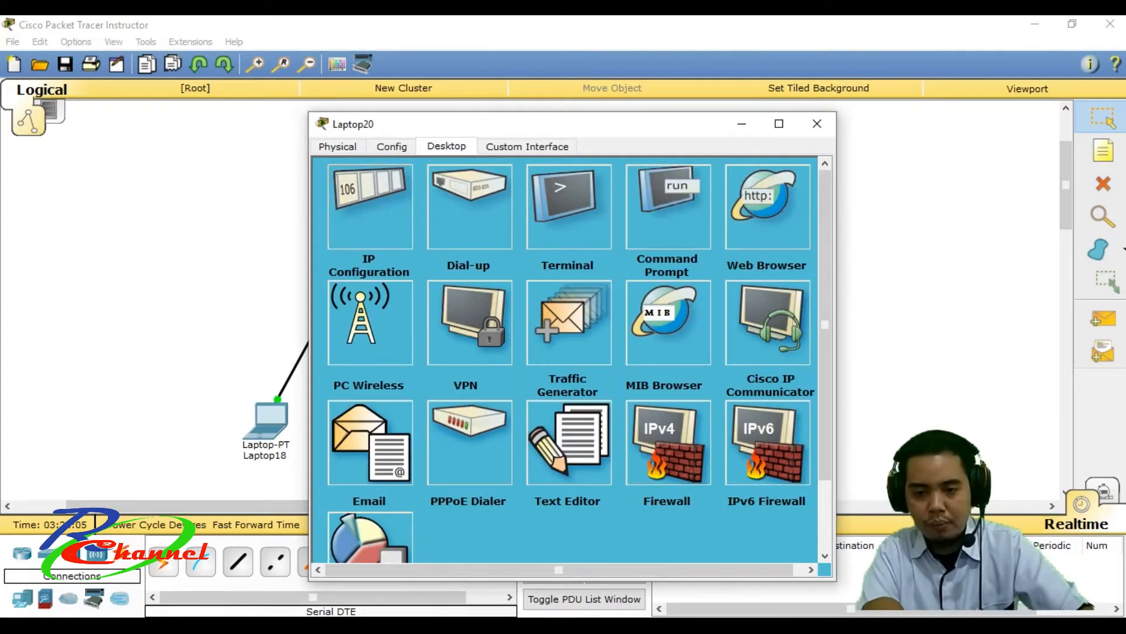
left_click(368, 199)
left_click_drag(645, 126, 913, 121)
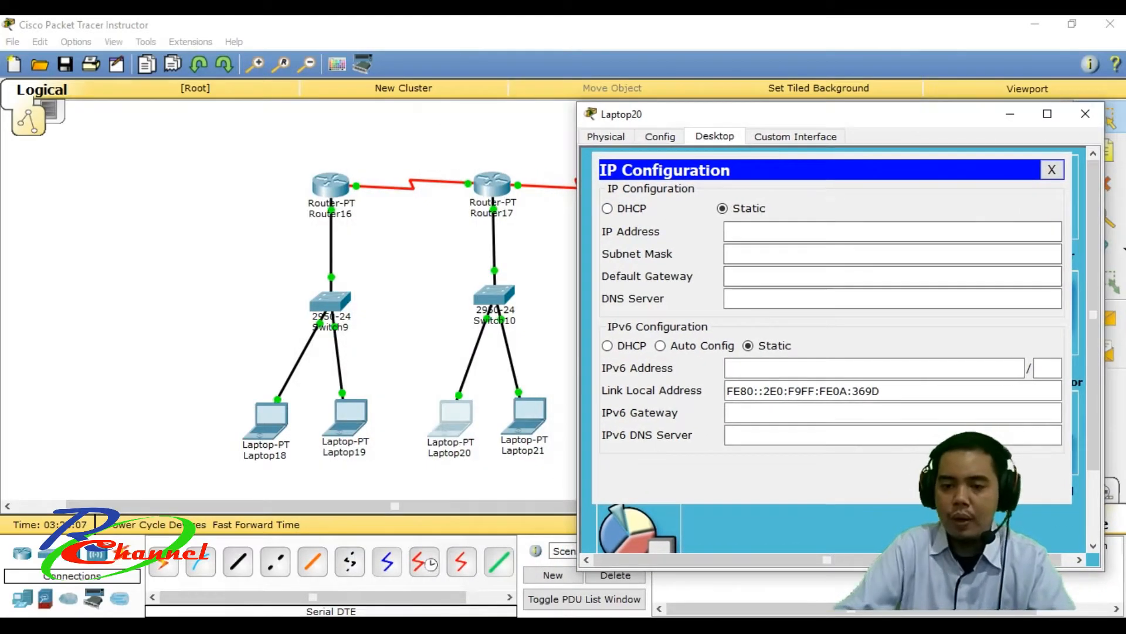
type("192.")
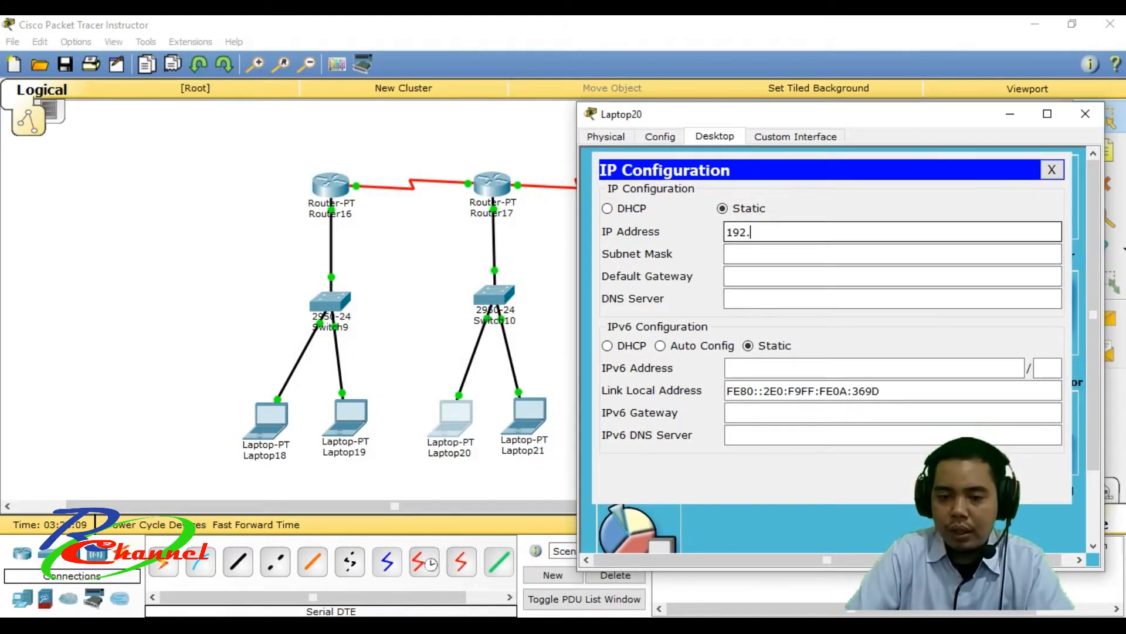
type("168.2")
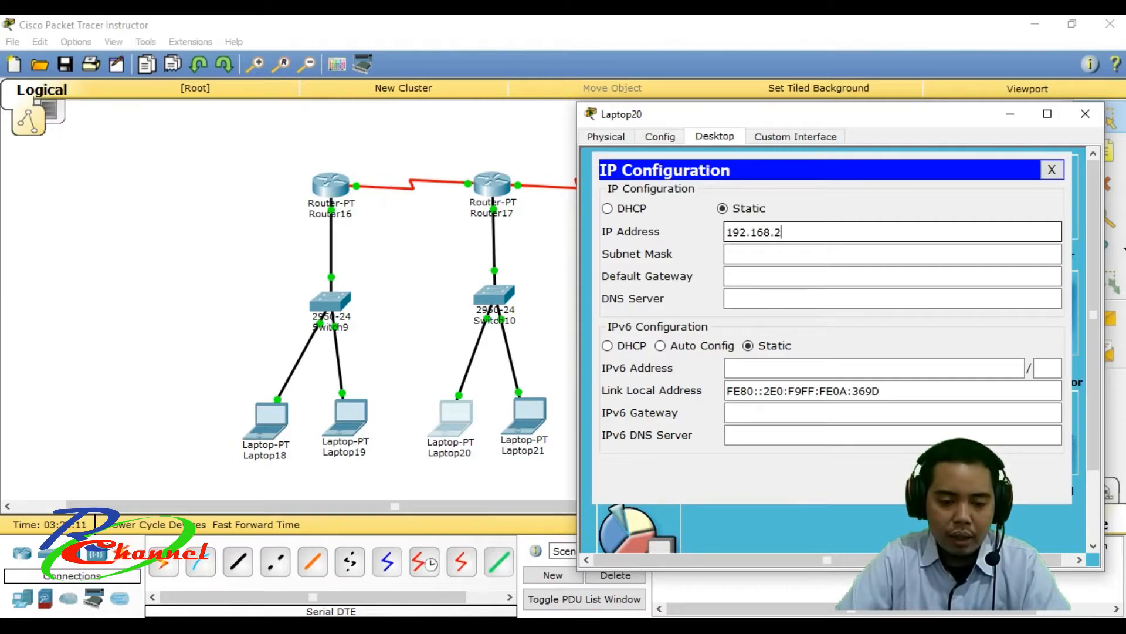
type(".2")
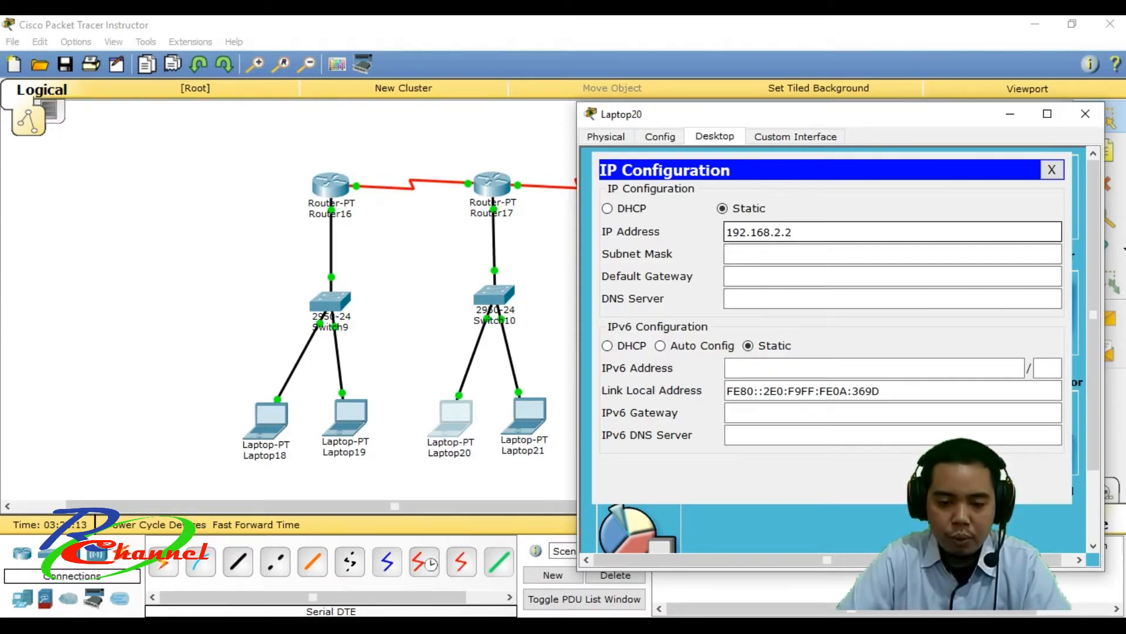
Step: Give Laptop20 the subnet mask 255.255.255.0 and default gateway 192.168.2.1, and close its window
left_click(769, 277)
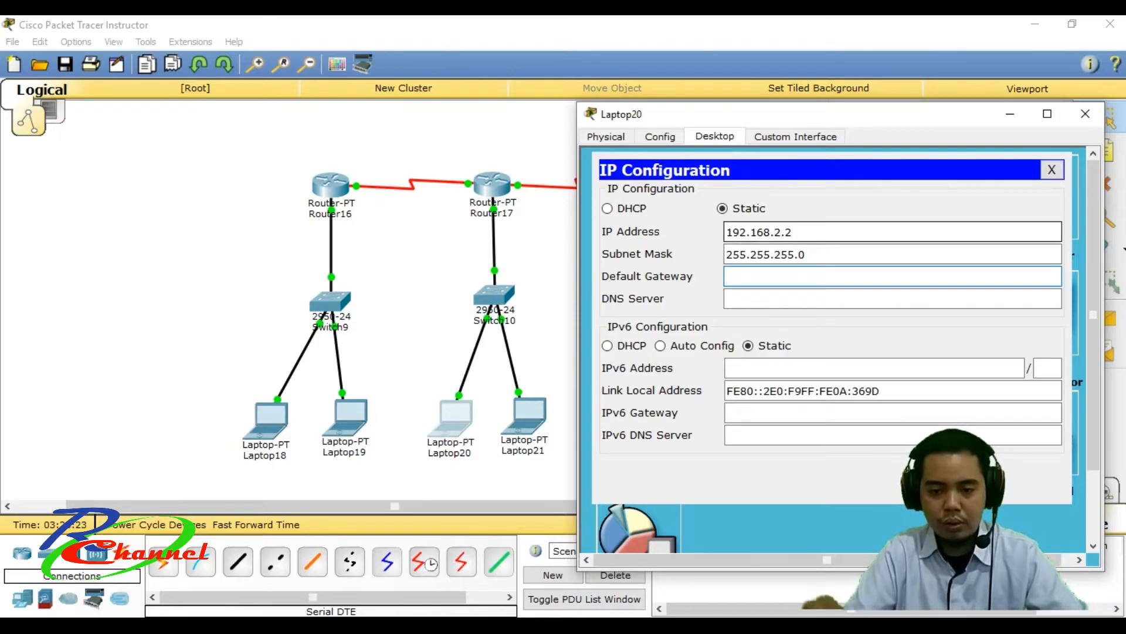
type("192")
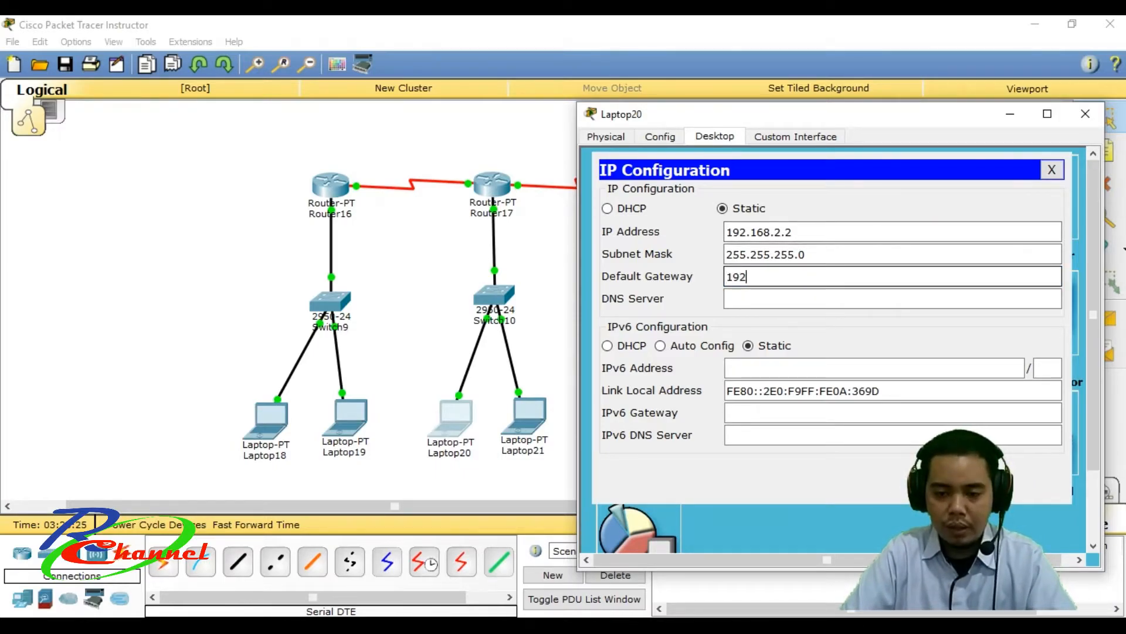
type(".16")
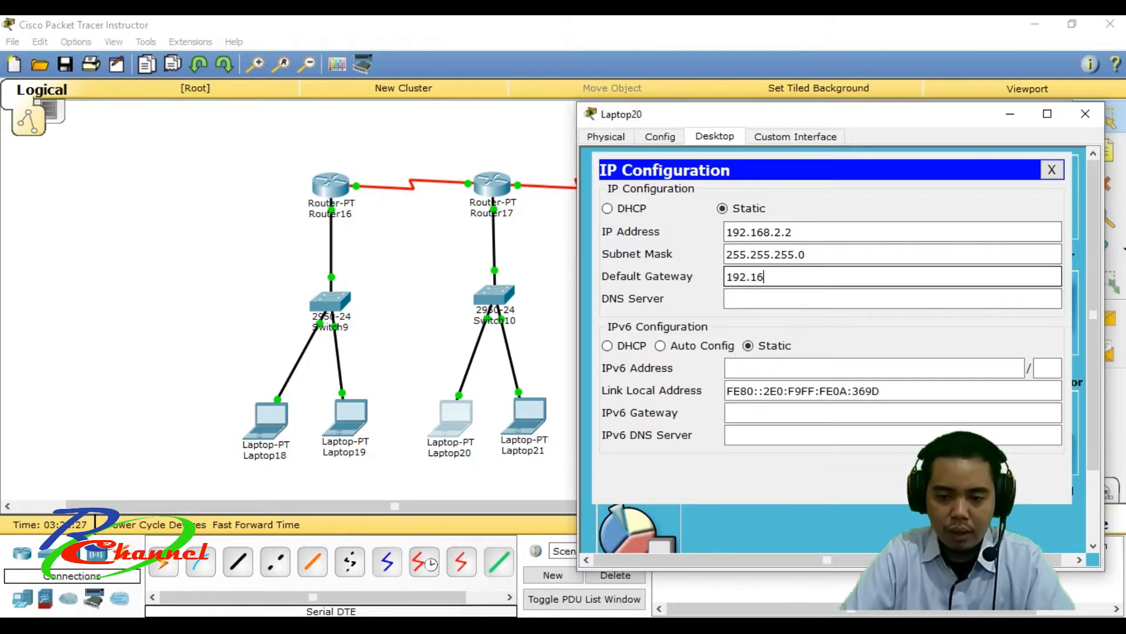
type("8.2.1")
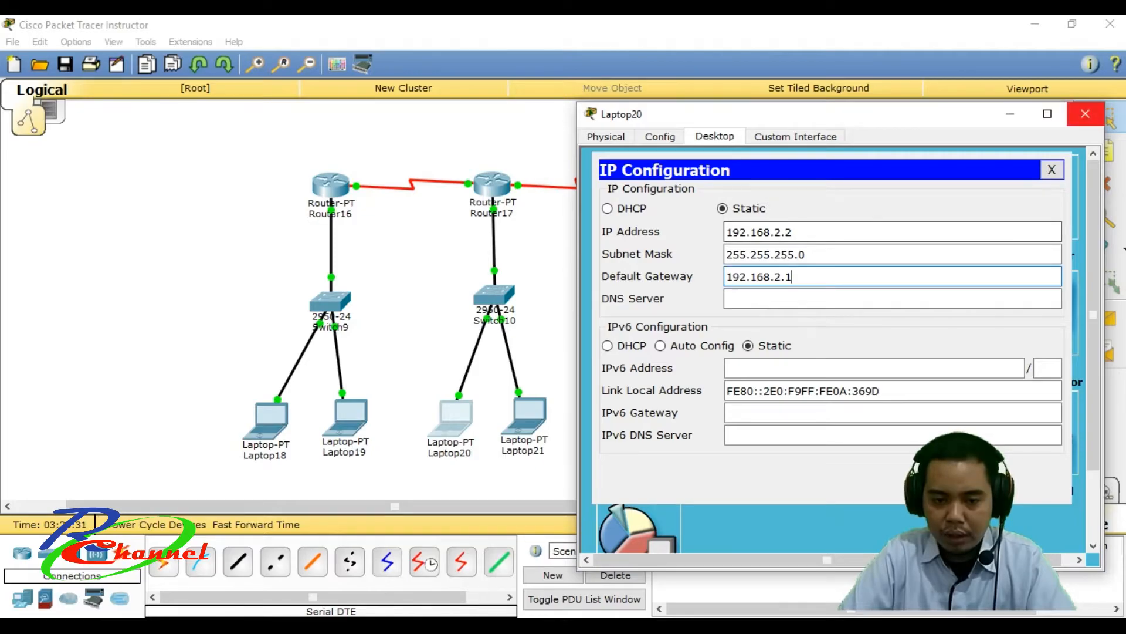
left_click(1086, 113)
Step: Open Laptop21's IP configuration and set its static IP address to 192.168.2.3
left_click(524, 415)
left_click(447, 146)
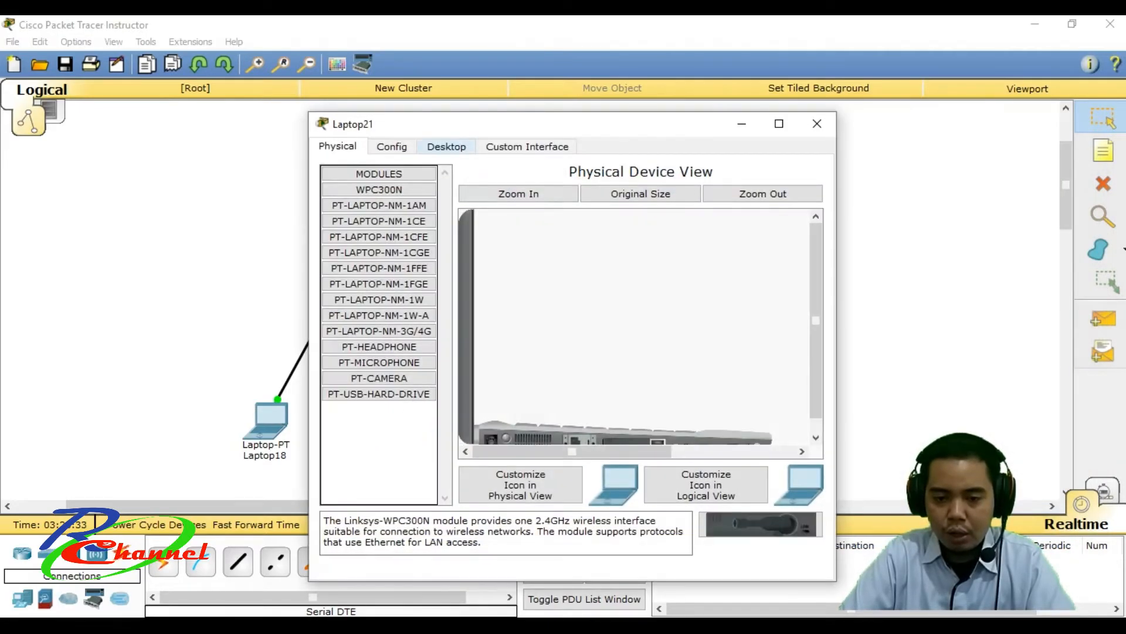
left_click(367, 198)
left_click_drag(592, 126, 842, 106)
type("192")
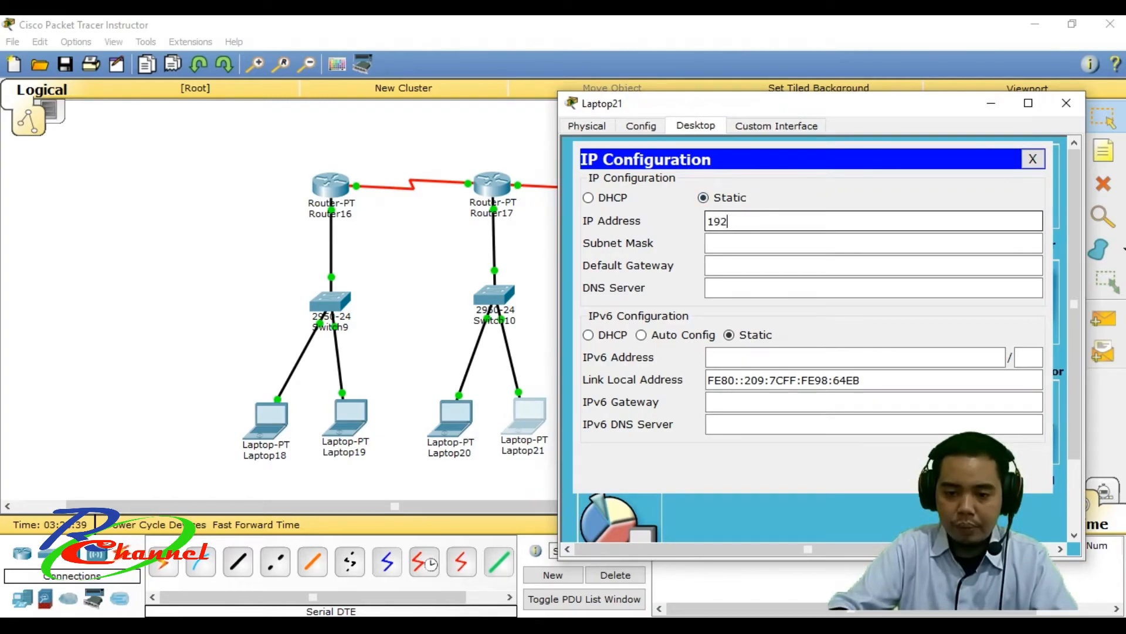
type(".168.")
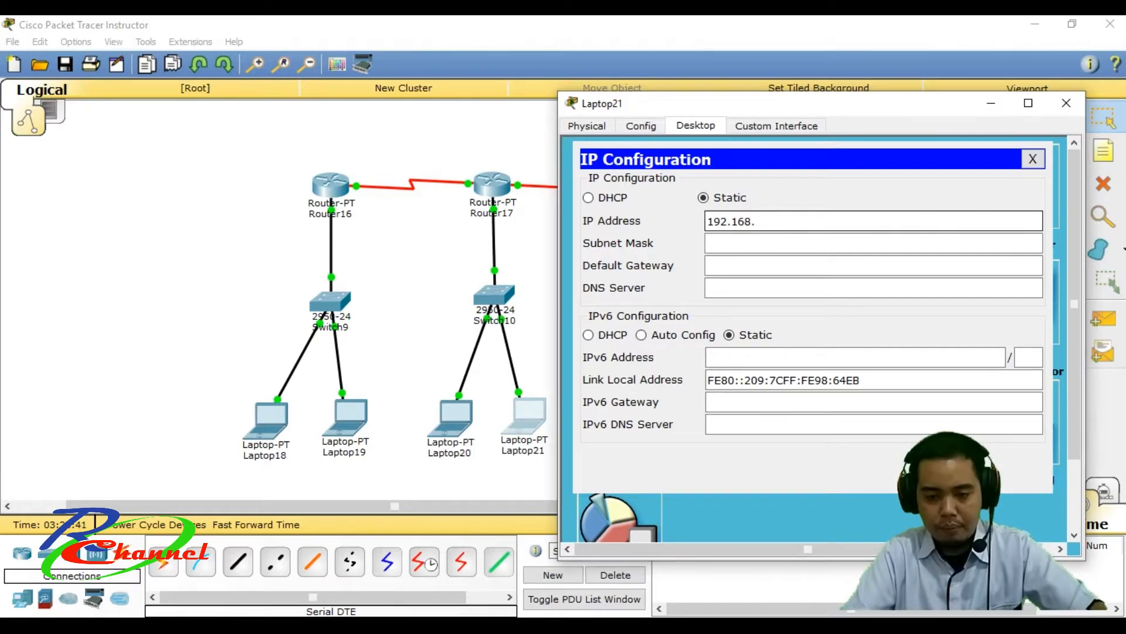
type("2.3")
Step: Give Laptop21 the subnet mask 255.255.255.0 and default gateway 192.168.2.1, and close its window
key("Tab")
key("Tab")
type("192")
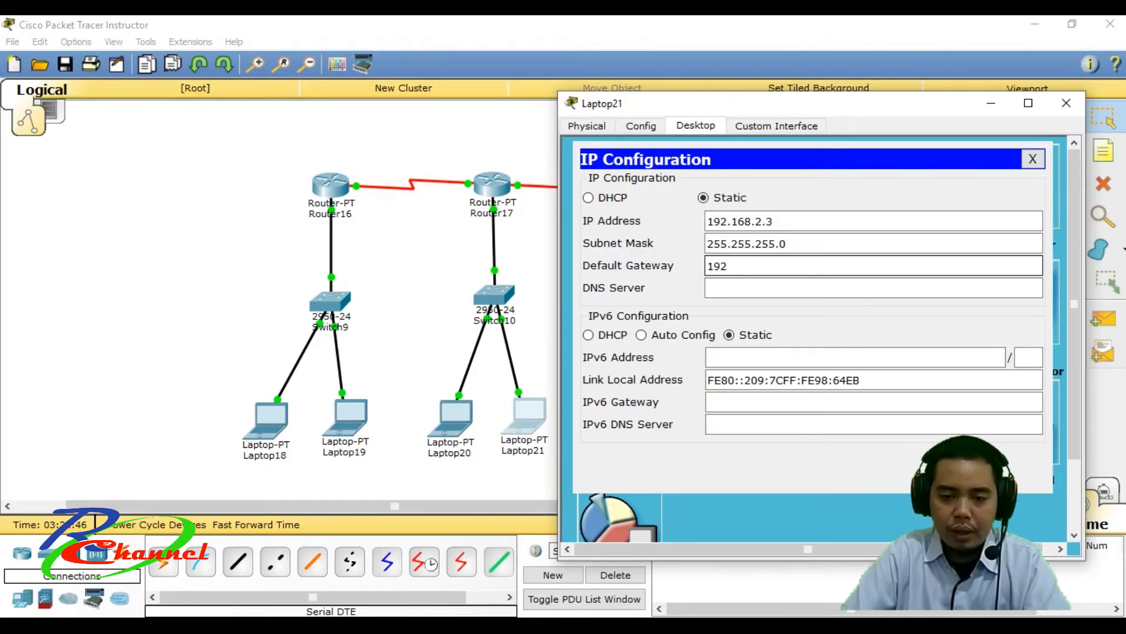
type(".168")
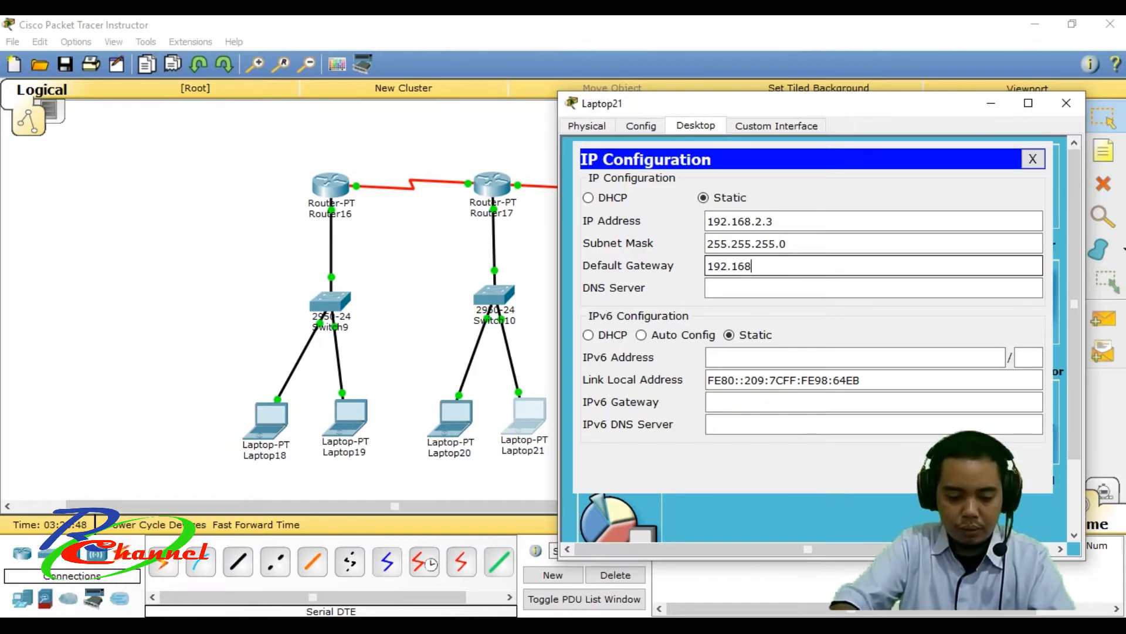
type(".")
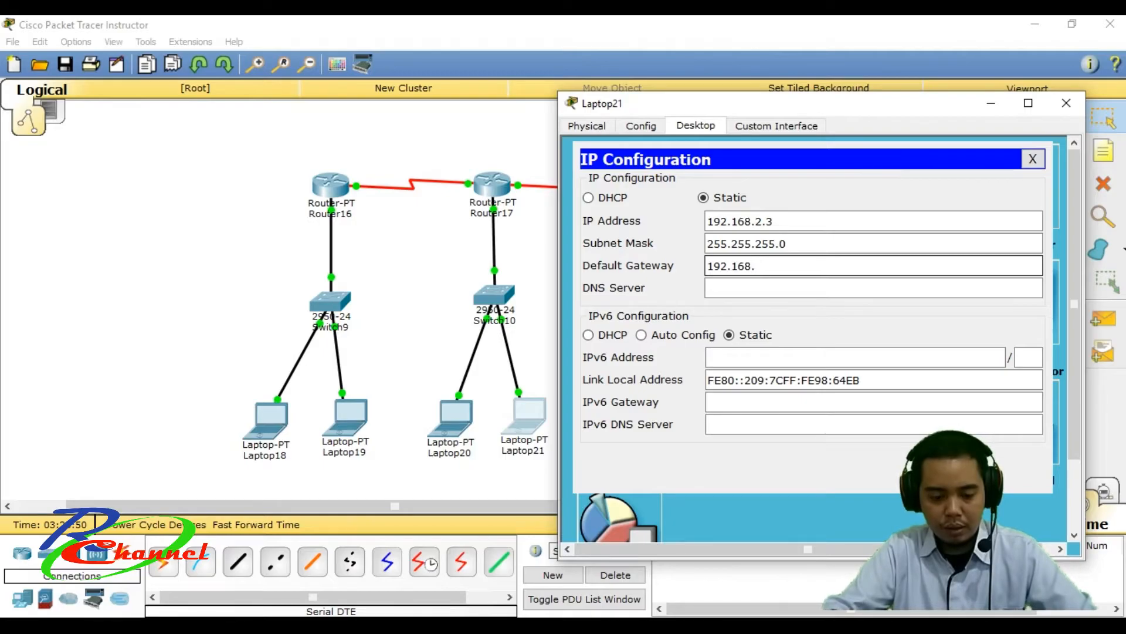
type("2.1")
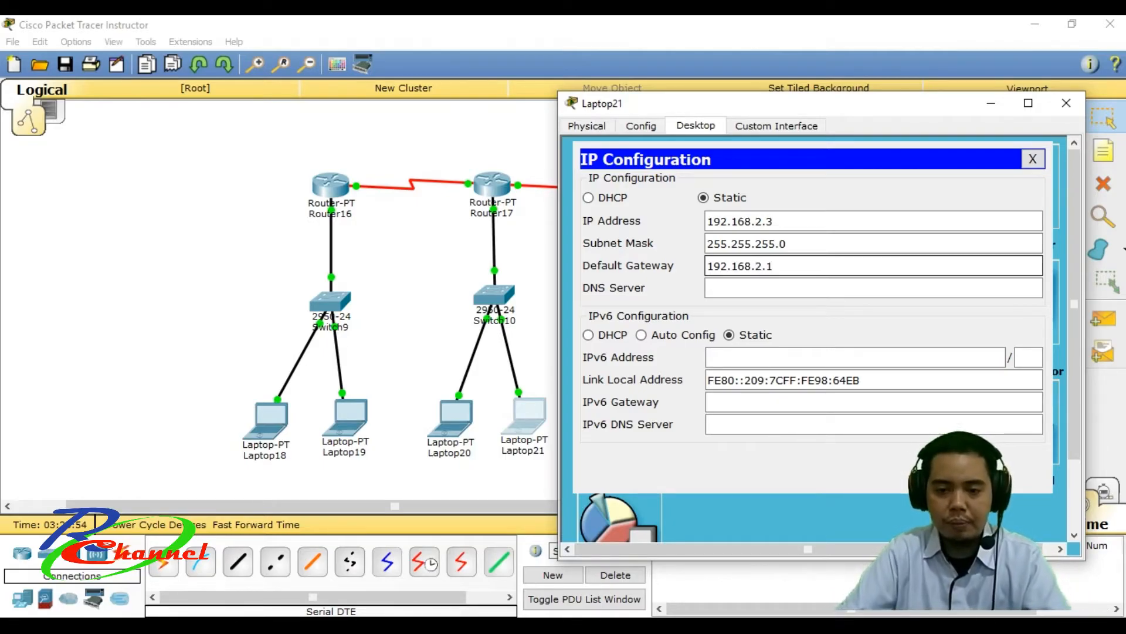
left_click_drag(833, 105, 626, 156)
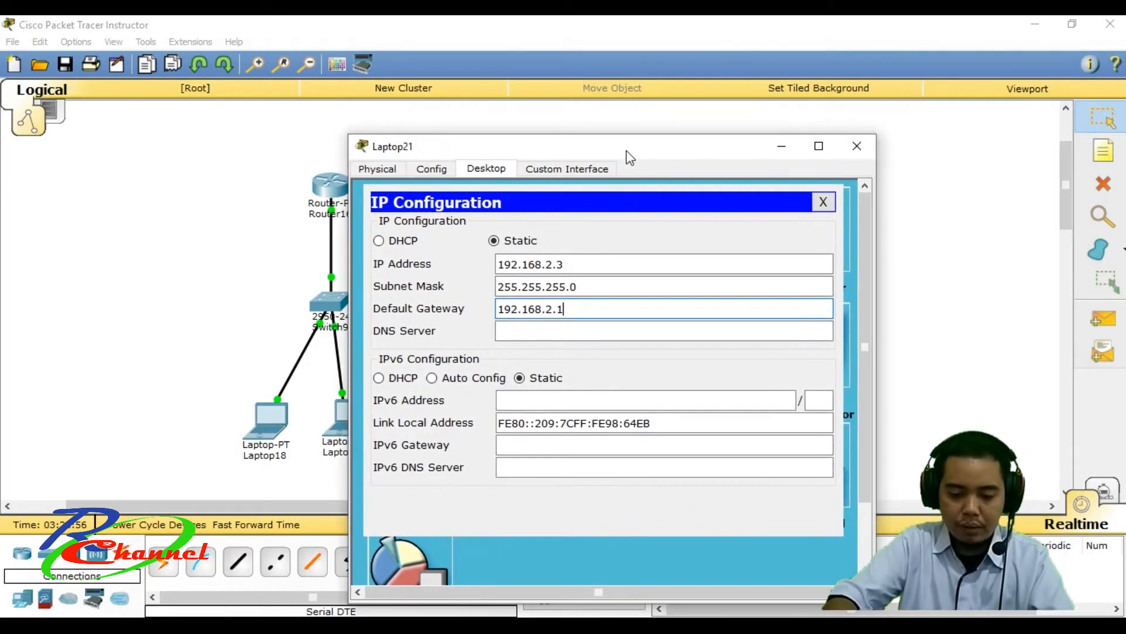
left_click(855, 143)
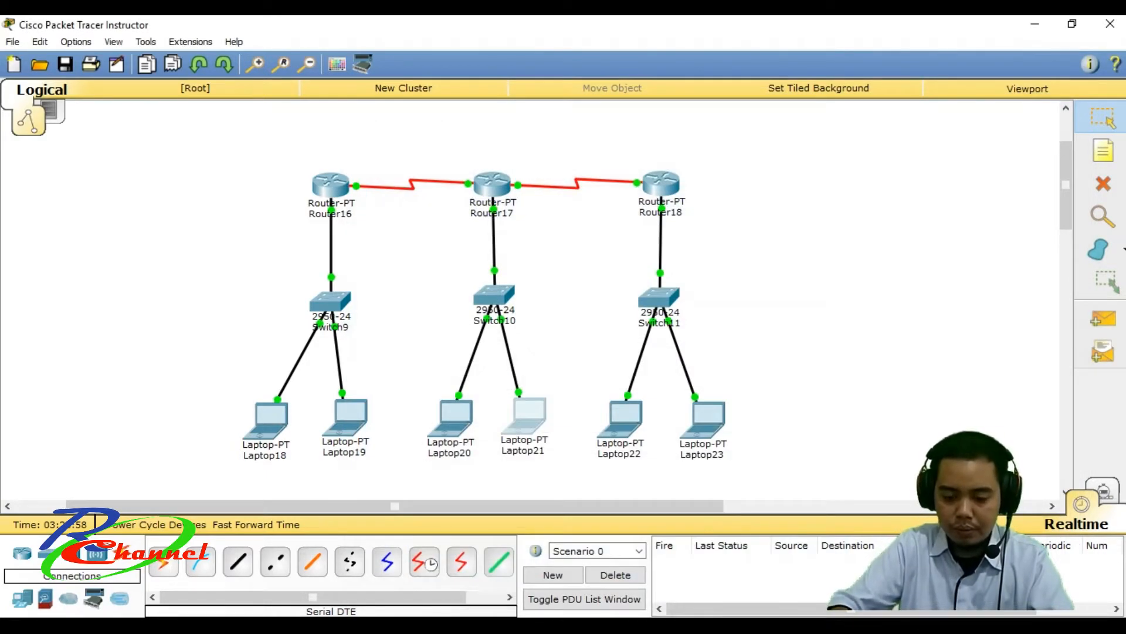
Step: Open Laptop22's IP configuration and set its static IP address to 192.168.3.2
left_click(624, 418)
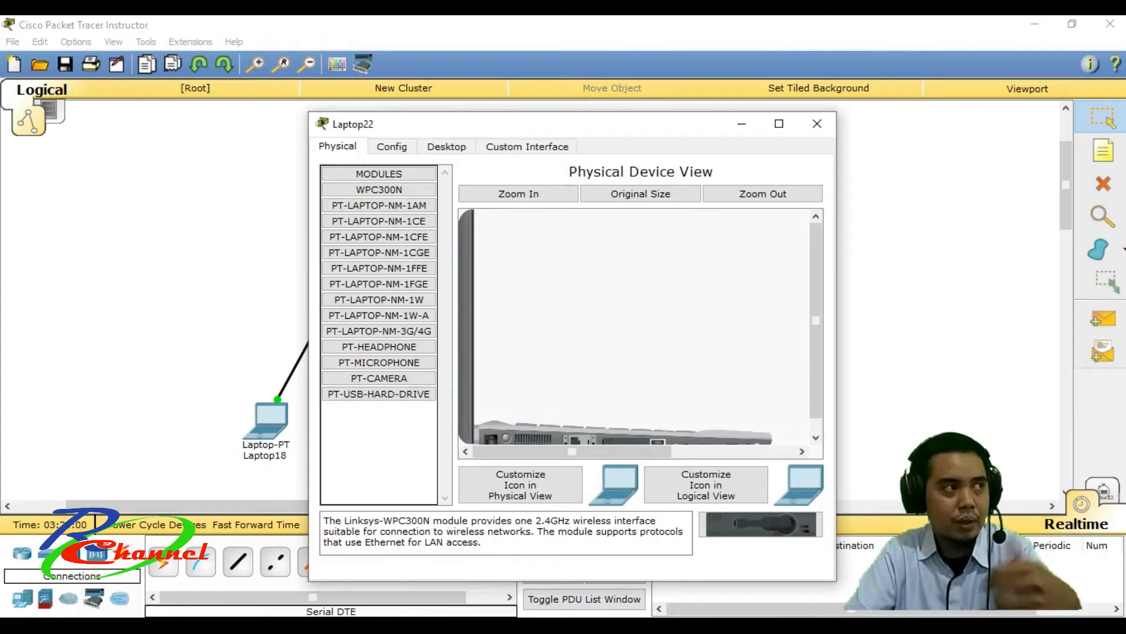
left_click_drag(673, 121, 411, 206)
left_click(176, 214)
left_click(110, 276)
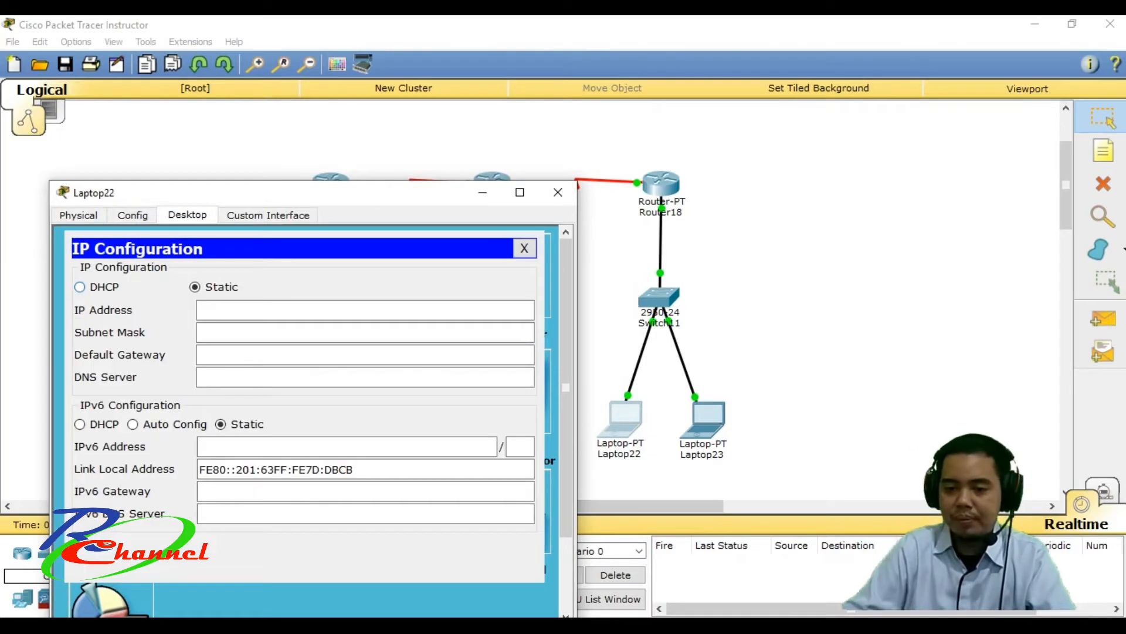
type("192")
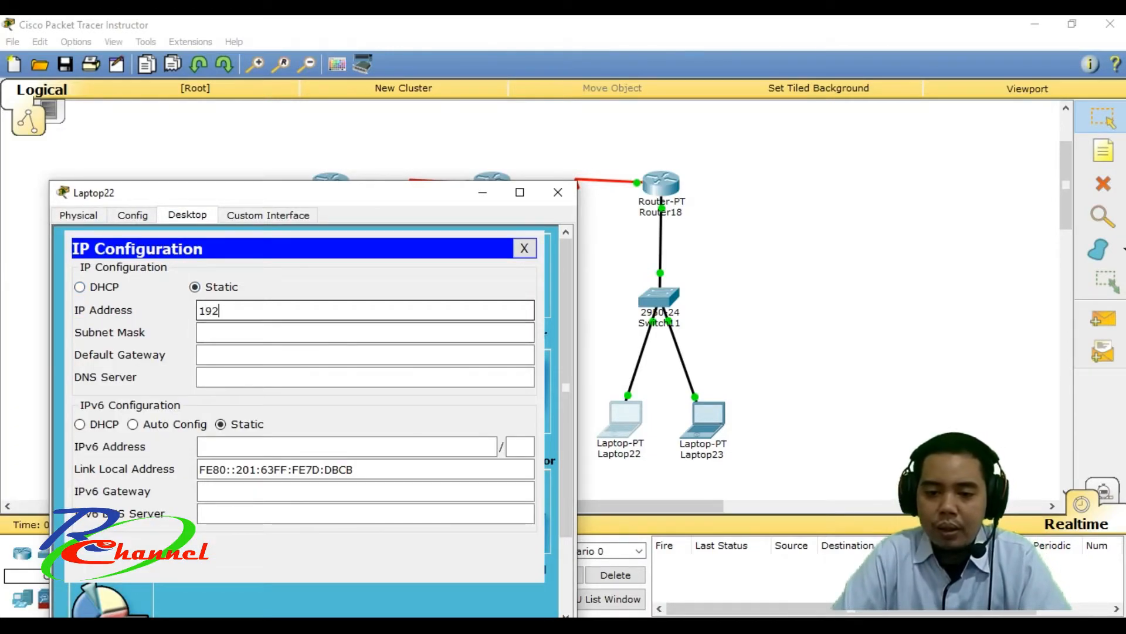
type(".168")
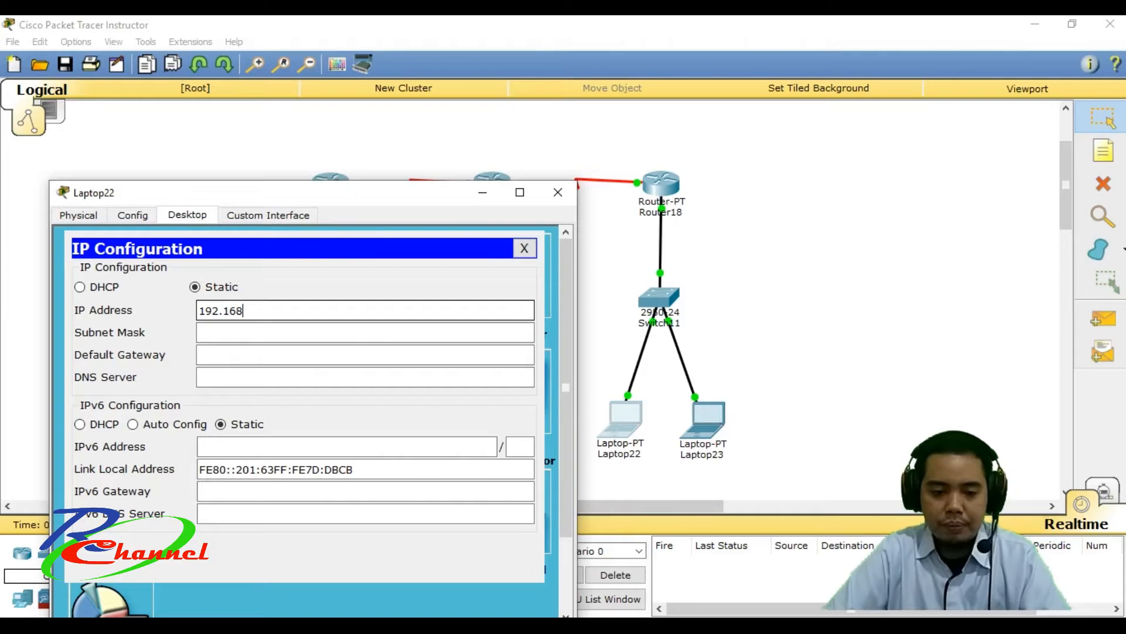
type(".3.1")
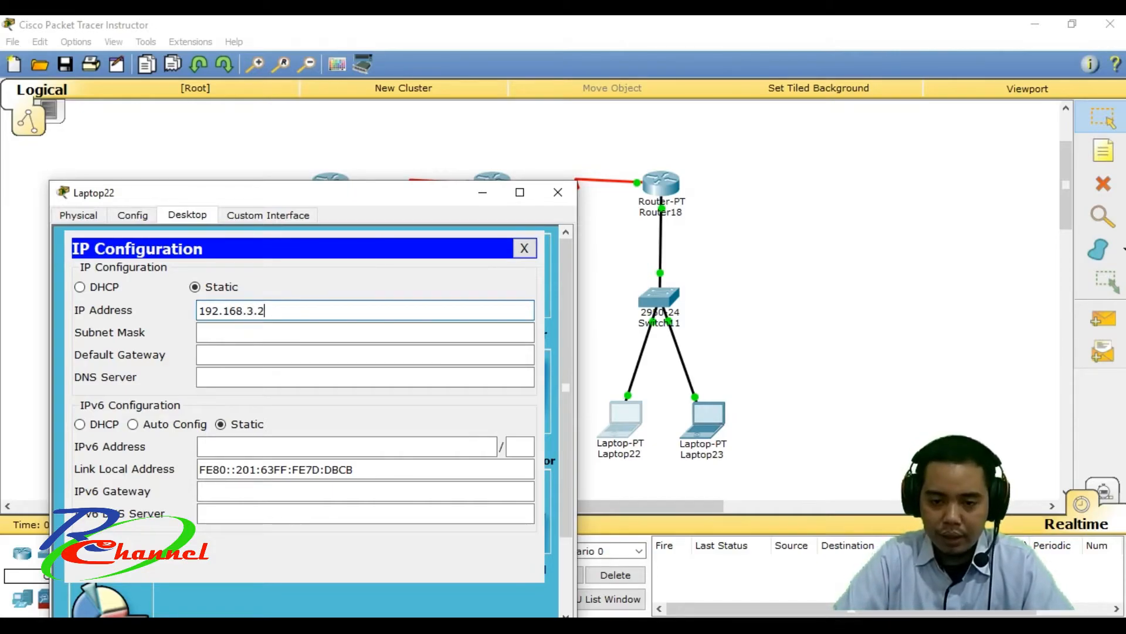
Step: Give Laptop22 the subnet mask 255.255.255.0 and default gateway 192.168.3.1, and close its window
left_click(206, 333)
left_click(207, 355)
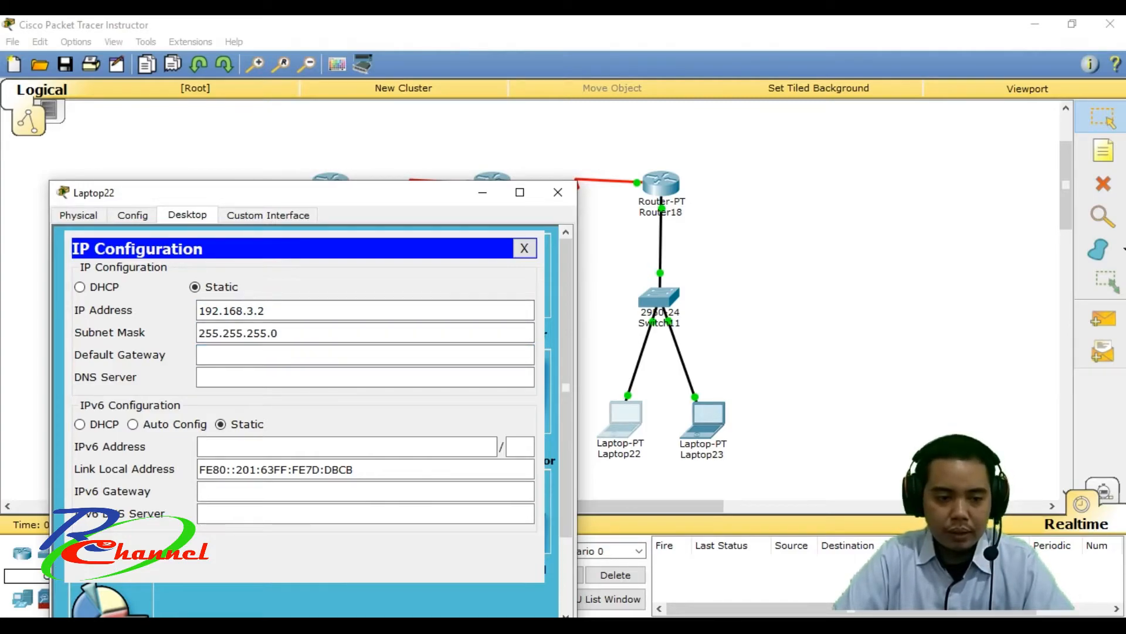
left_click_drag(356, 202, 339, 156)
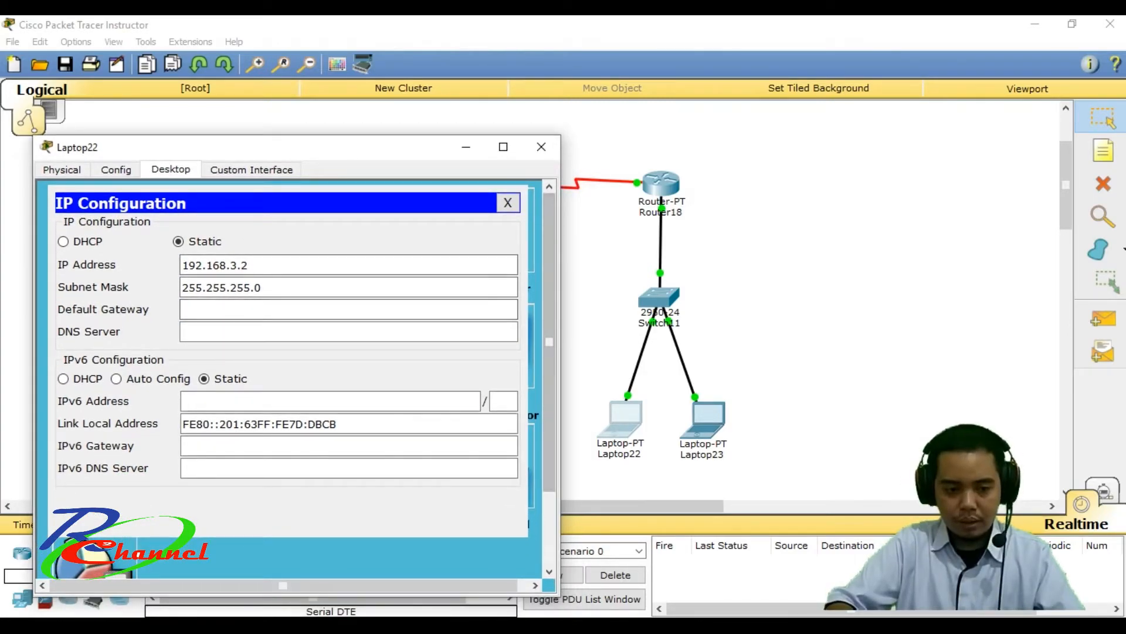
left_click(349, 309)
type("19")
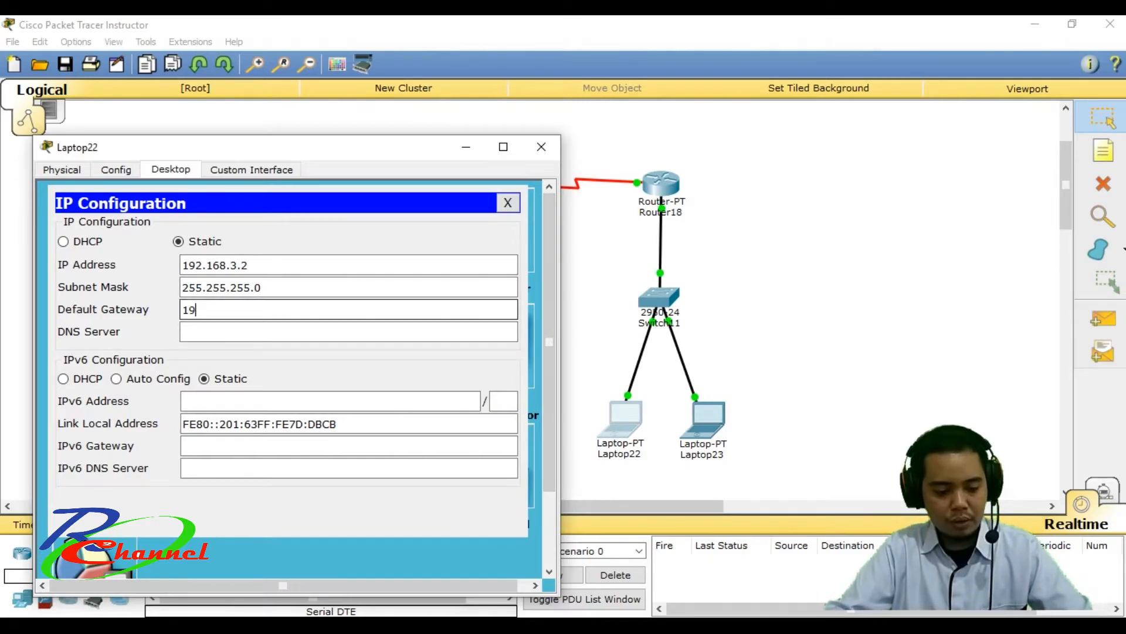
type("2.")
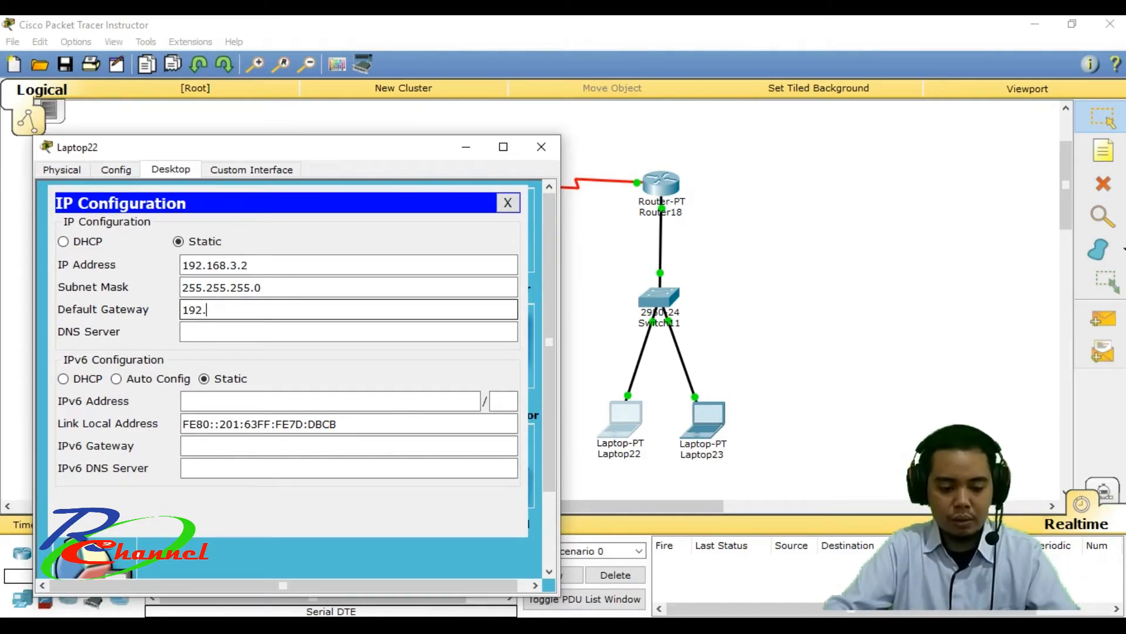
type("168.3.1")
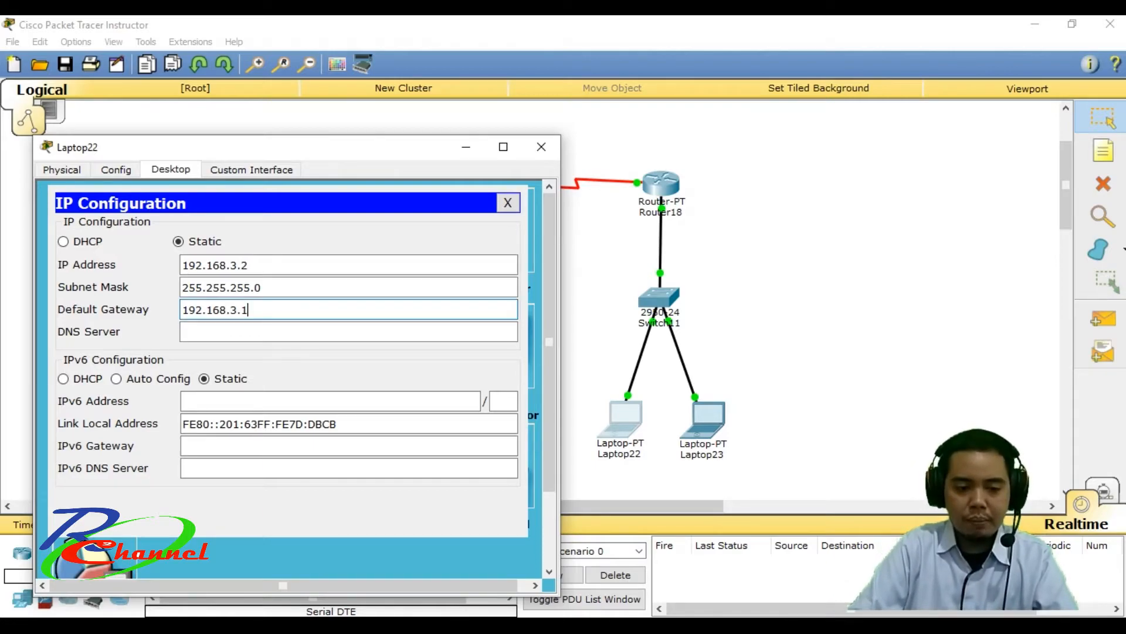
left_click(542, 147)
Step: Open Laptop23's IP configuration and set its static IP address to 192.168.3.3
left_click(705, 417)
left_click(446, 146)
left_click_drag(650, 124, 384, 160)
left_click(104, 247)
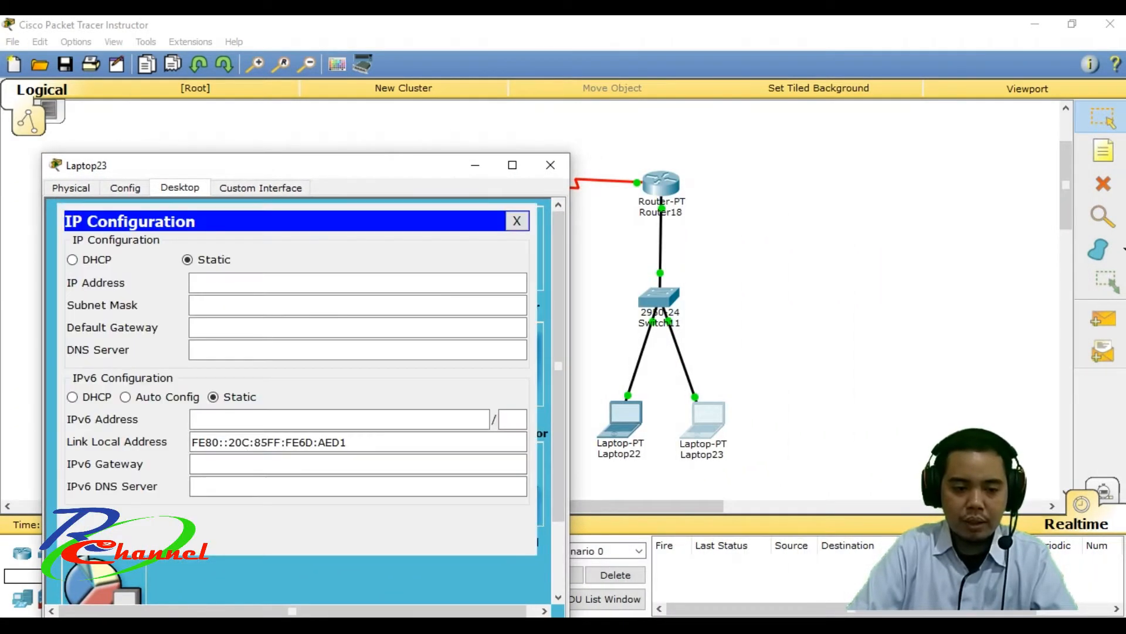
left_click(253, 282)
type("192")
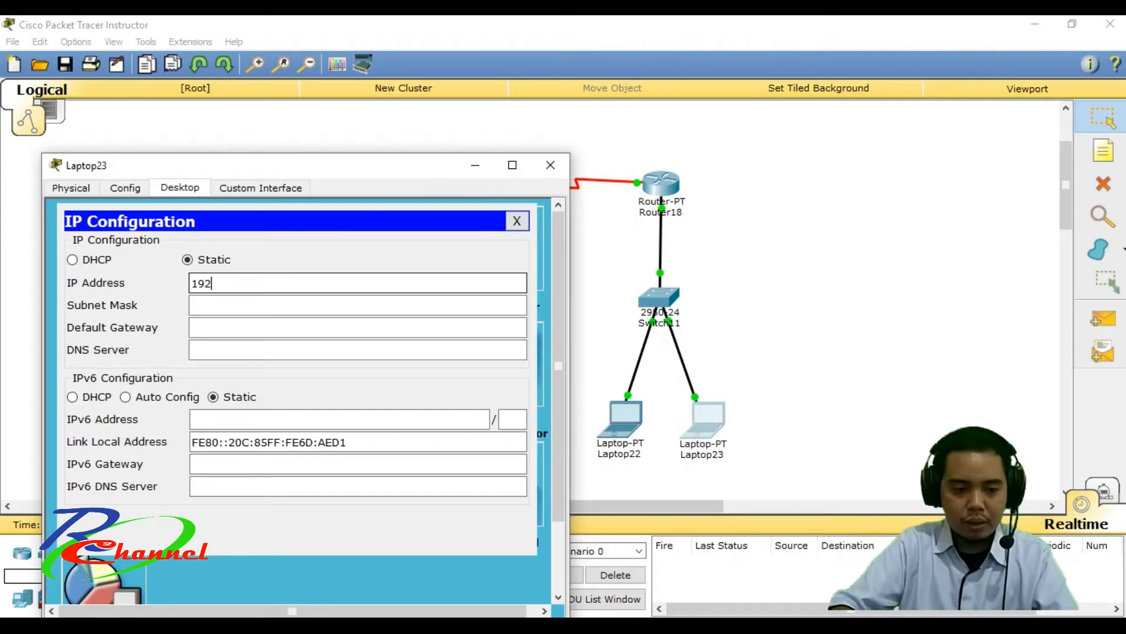
type(".168.")
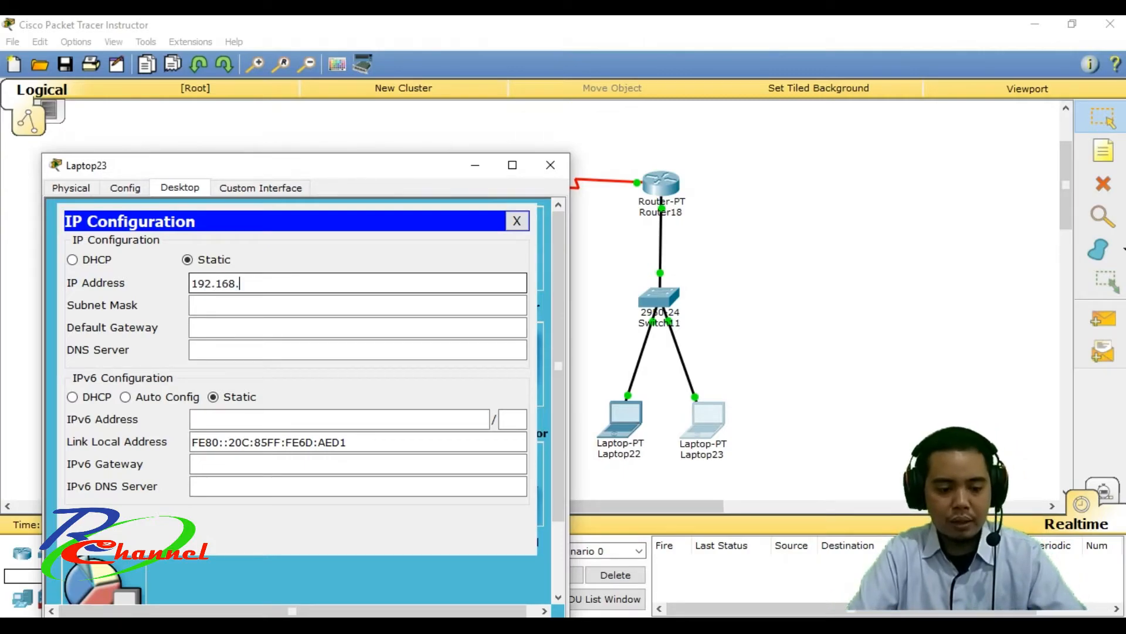
type("3.")
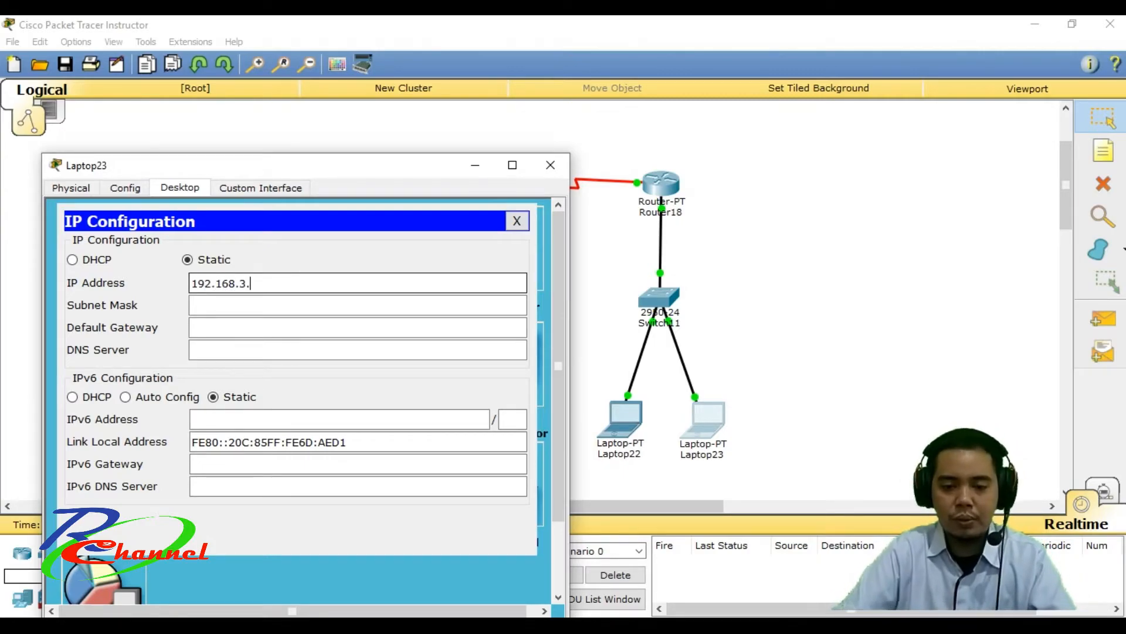
type("3")
Step: Give Laptop23 the subnet mask 255.255.255.0 and default gateway 192.168.3.1, and close its window
key("Tab")
key("Tab")
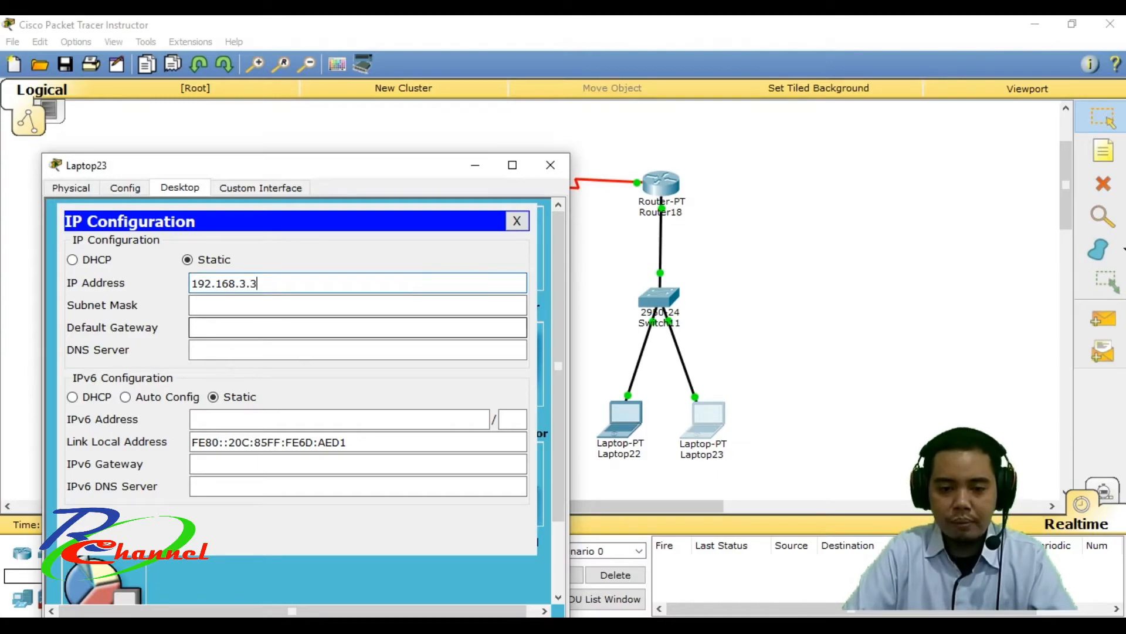
type("192.1")
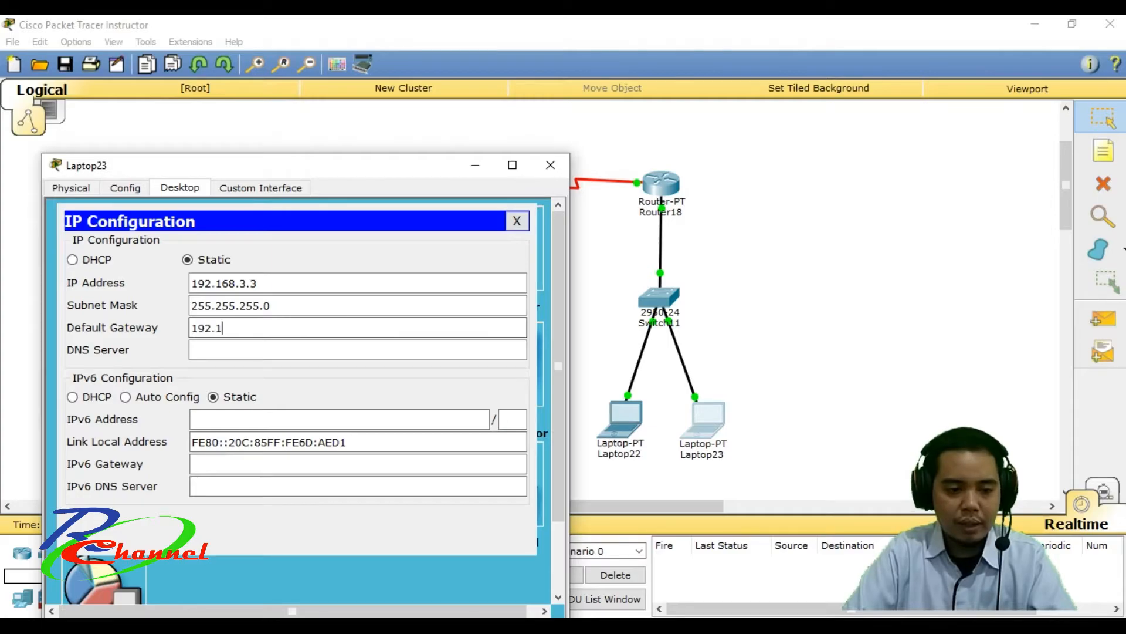
type("68.3.1")
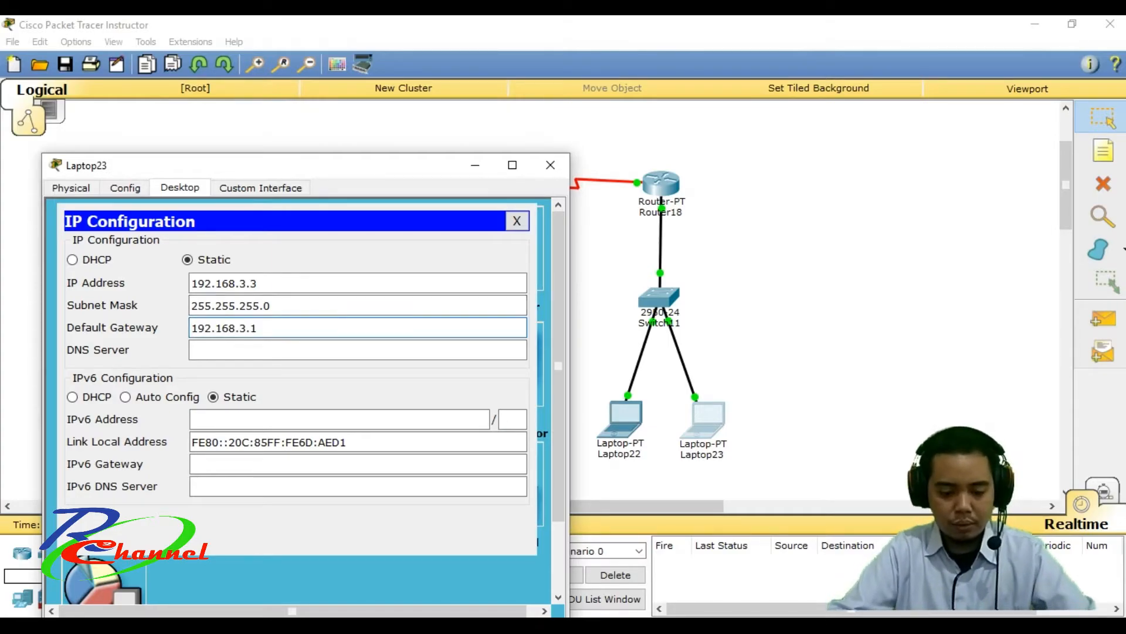
left_click(550, 165)
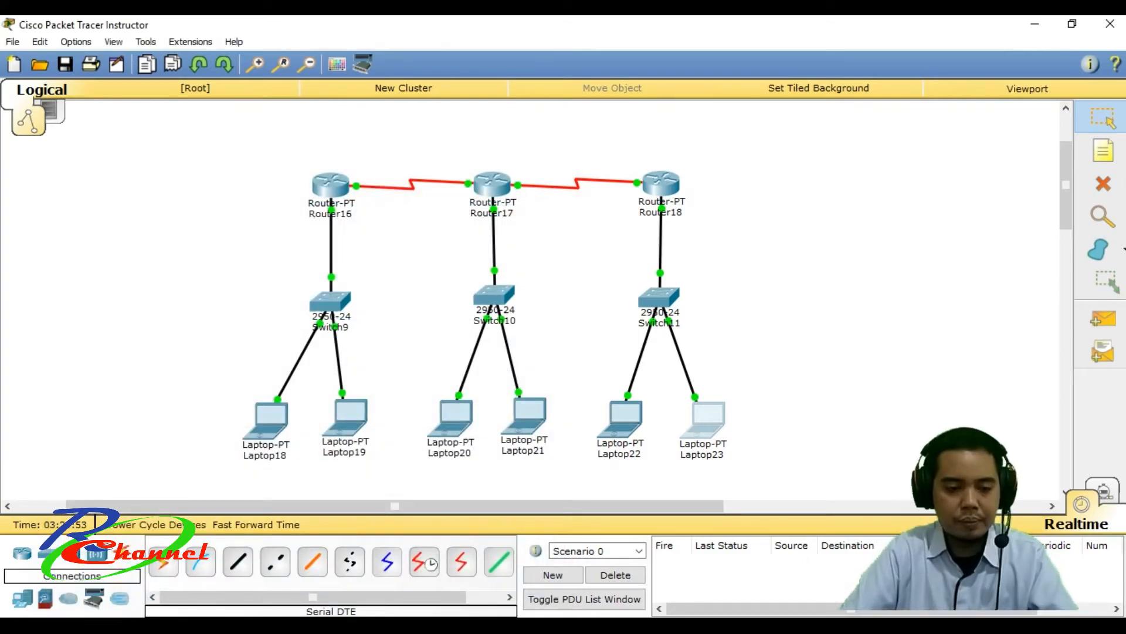
Step: Send a simple PDU from Laptop19 to Laptop20 to test connectivity between their networks
left_click(1103, 319)
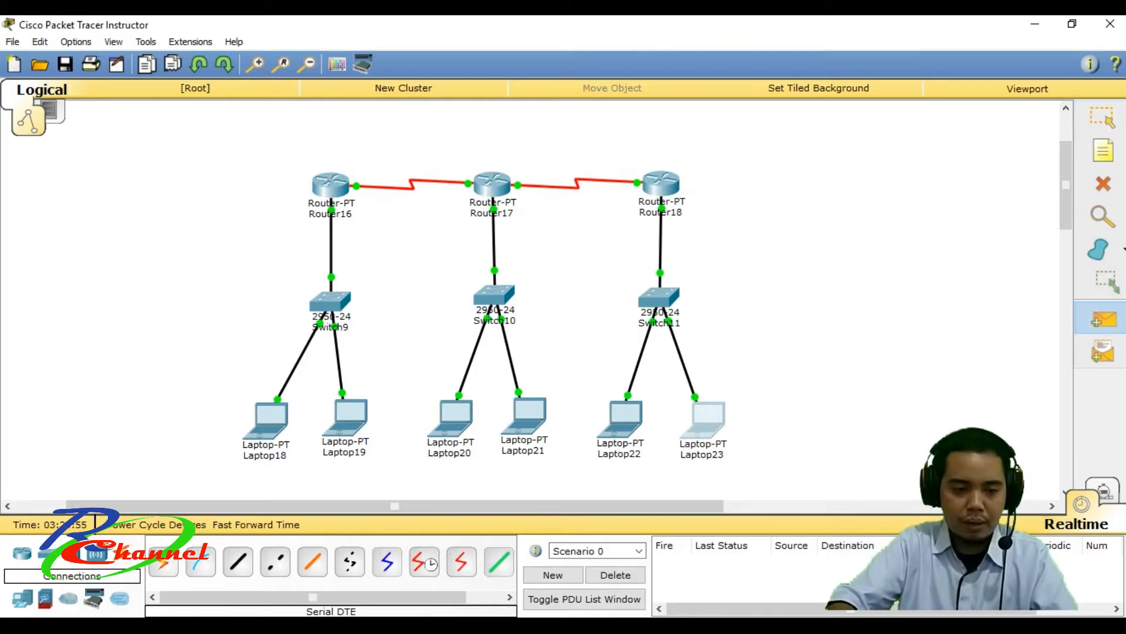
left_click(352, 417)
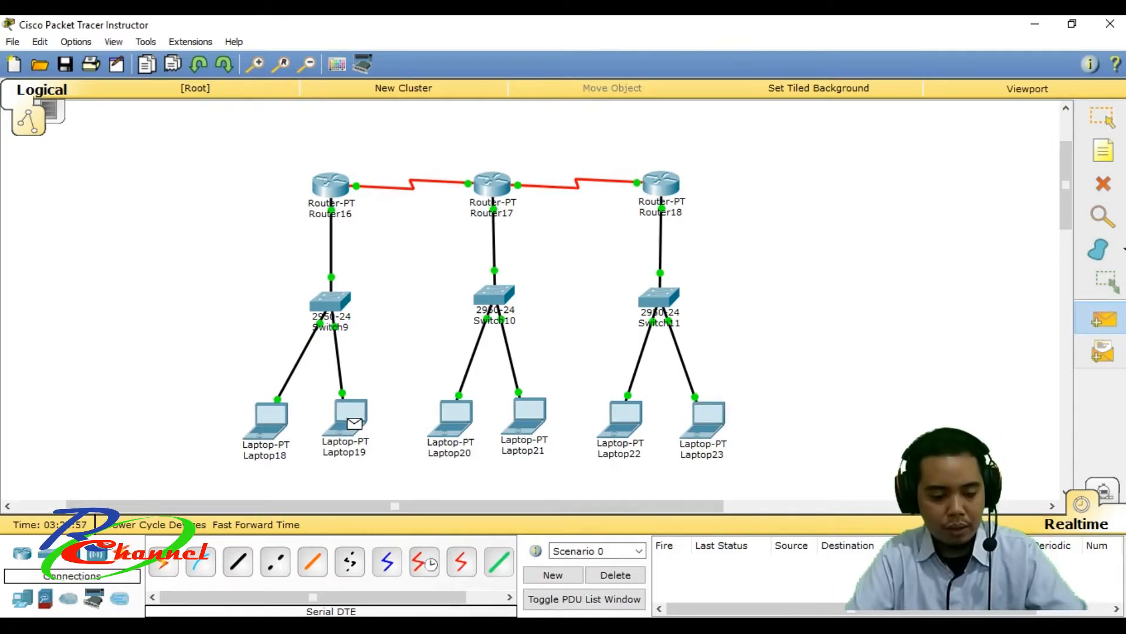
left_click(454, 418)
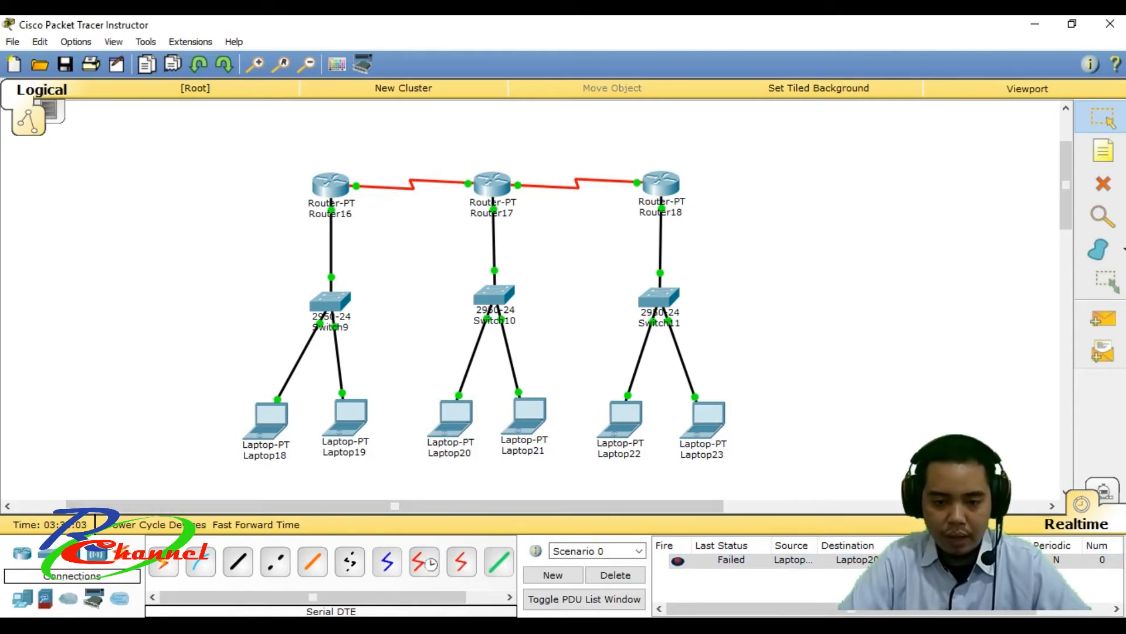
Step: Open Router16's command line, exit interface configuration and enter RIP configuration with router rip
left_click(330, 186)
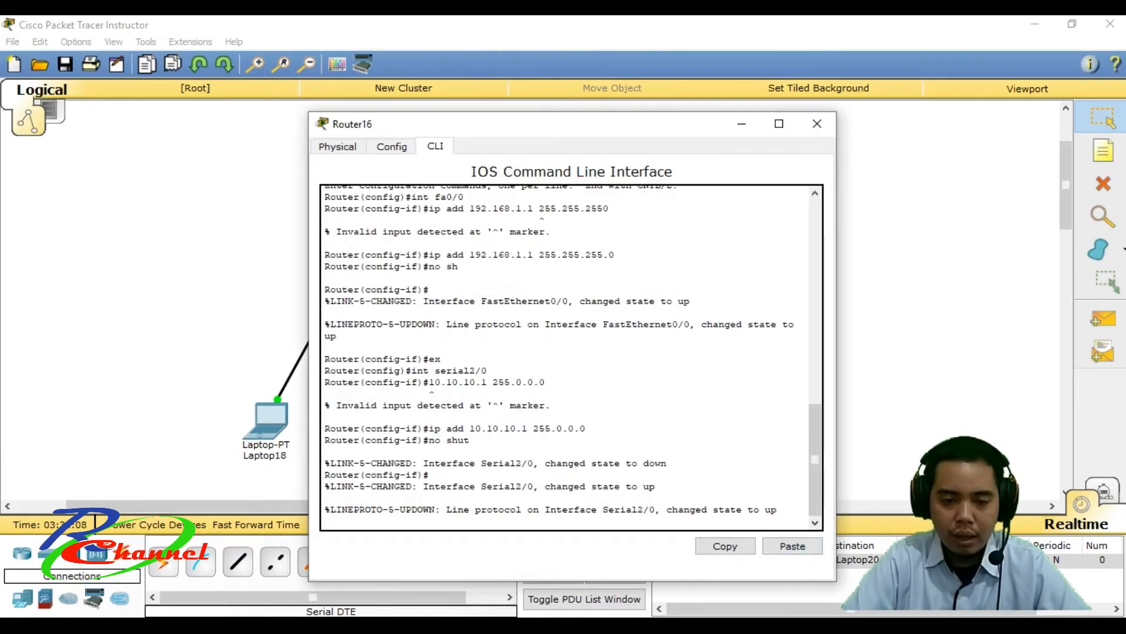
key("Return")
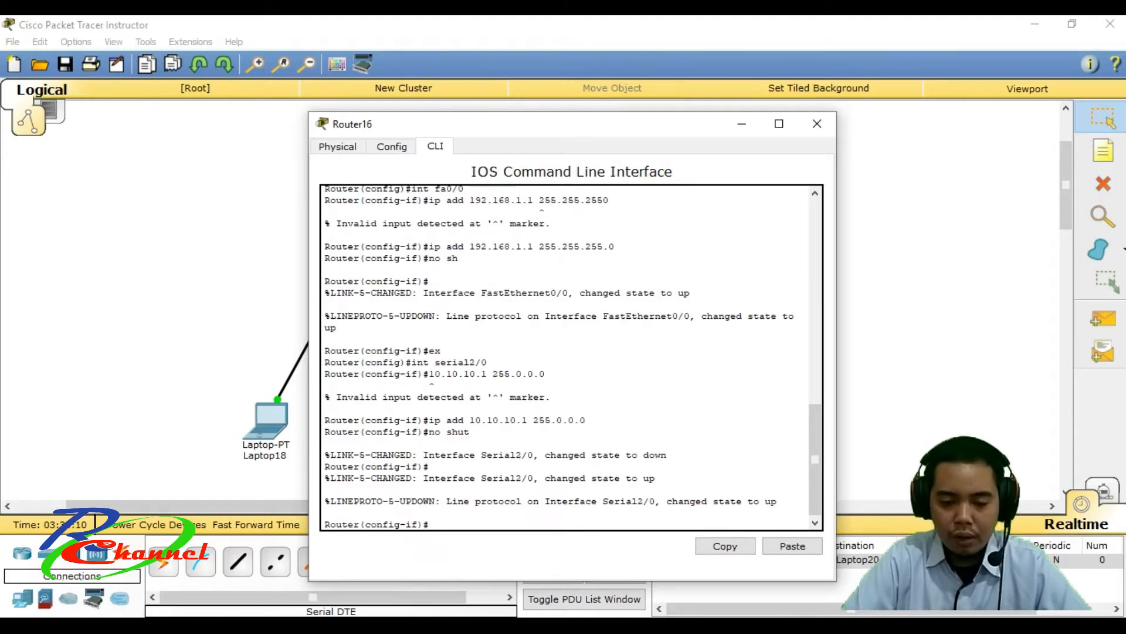
type("ex")
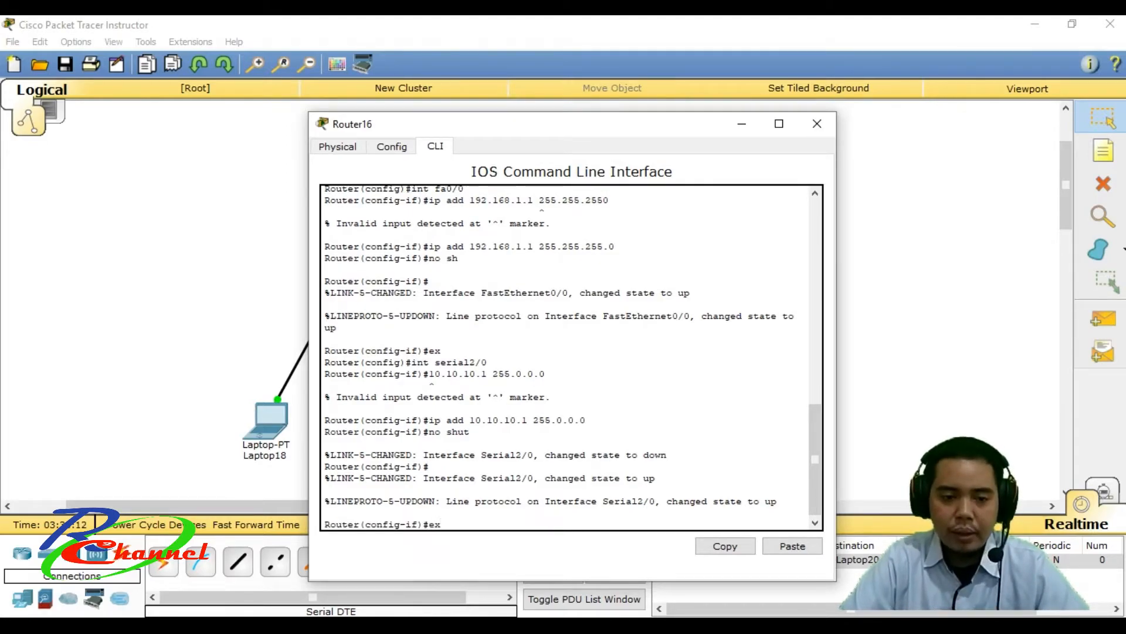
key("Return")
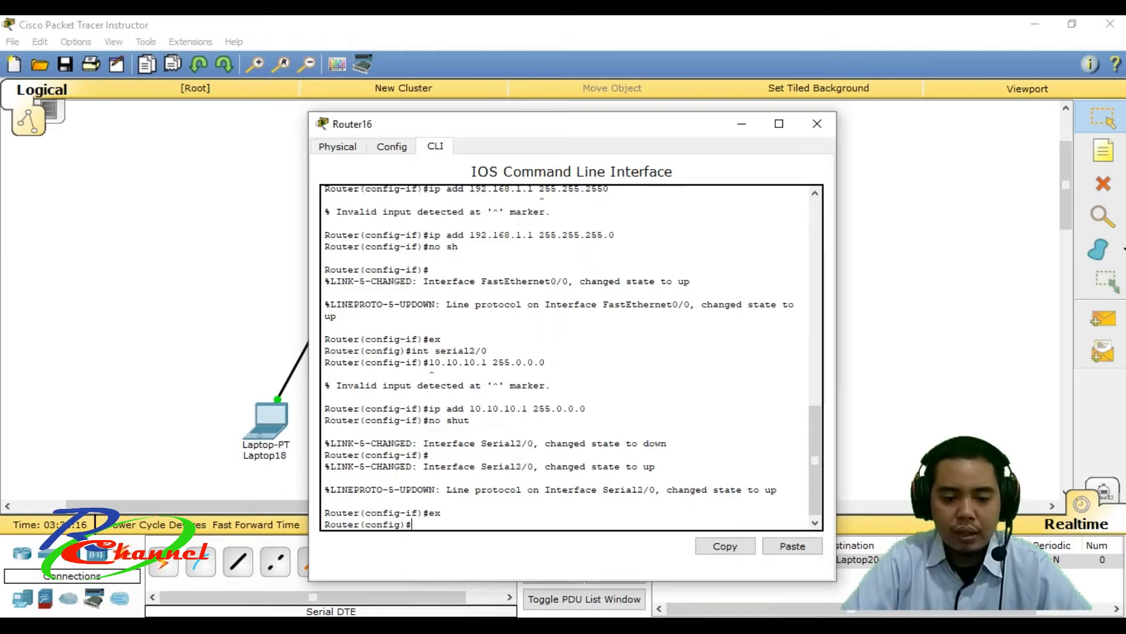
type("ro")
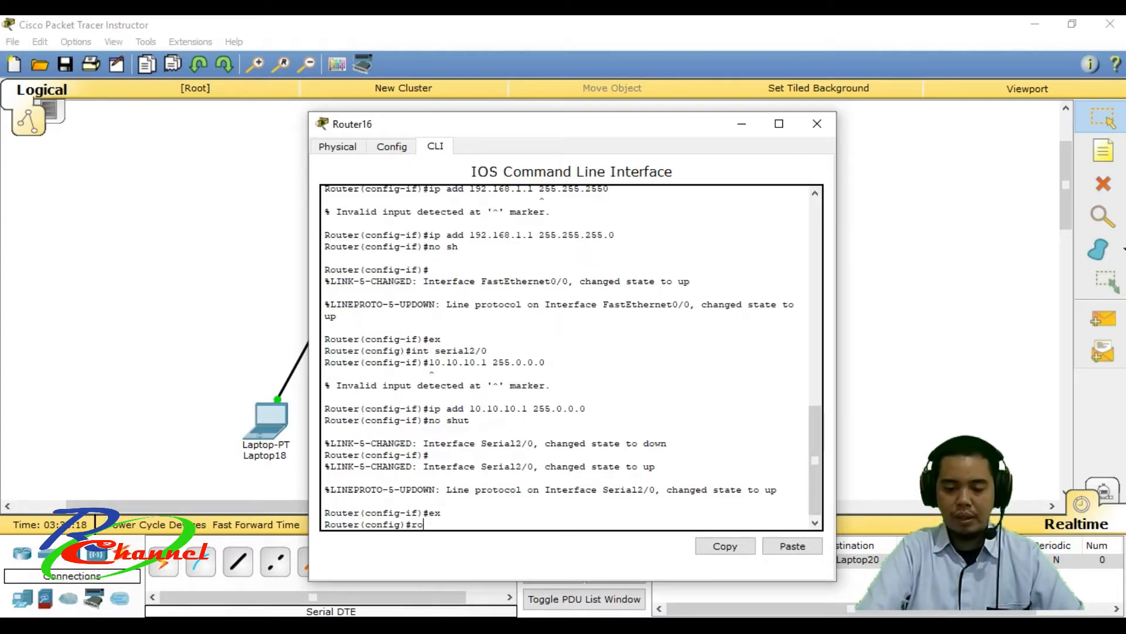
type("uter")
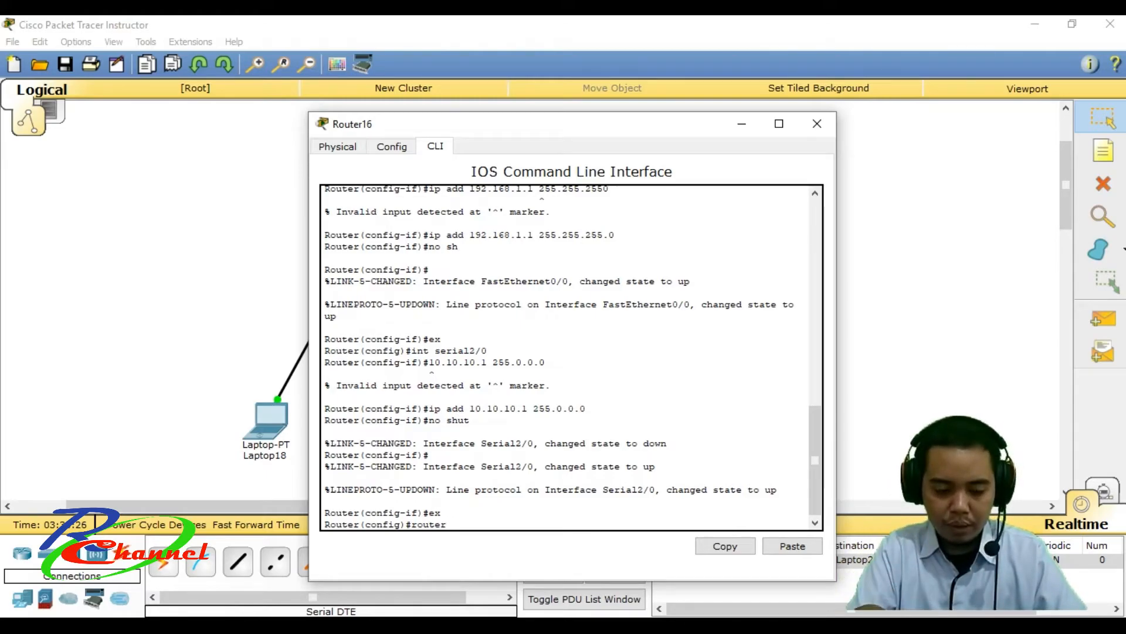
type("rip")
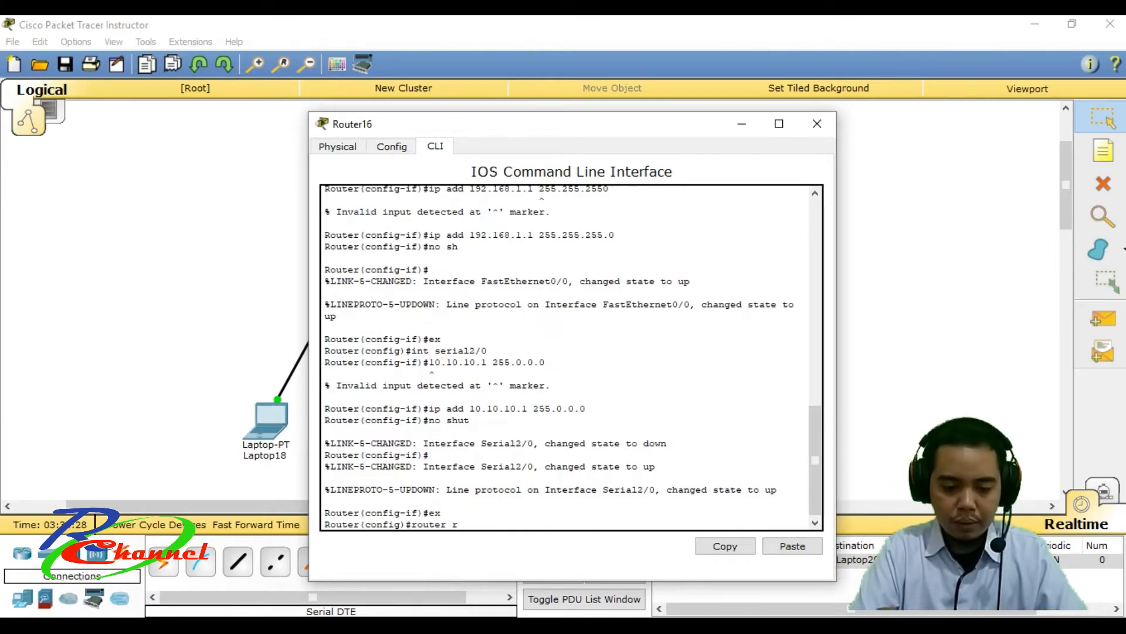
key("Return")
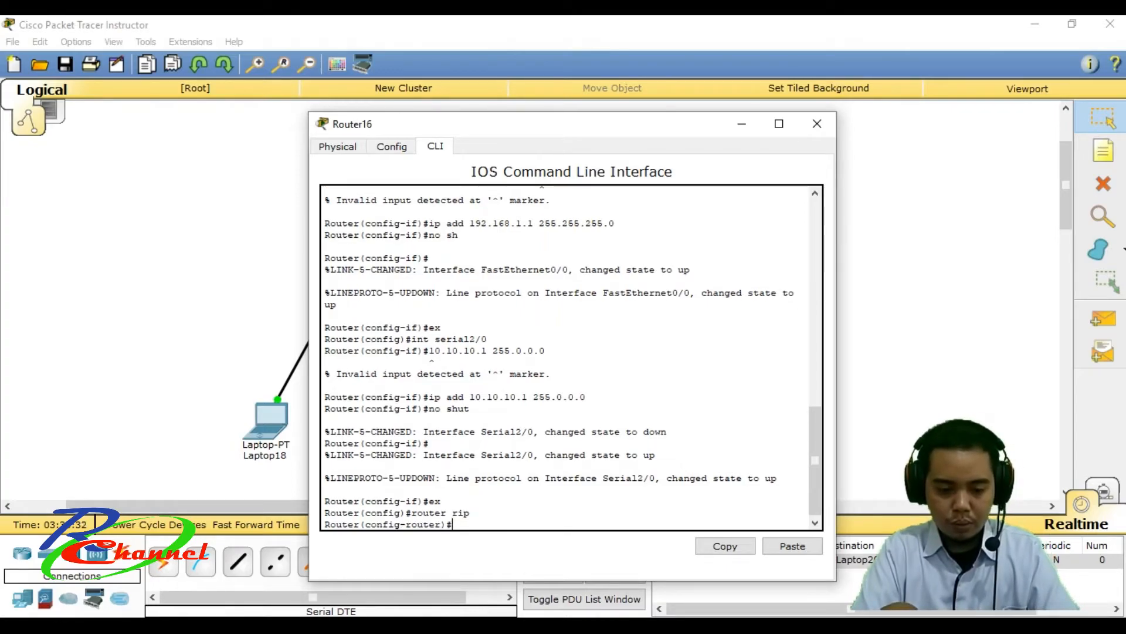
Step: Add the network 192.168.1.0 to Router16's RIP configuration, moving its window clear of the left-hand topology
left_click_drag(625, 124, 686, 263)
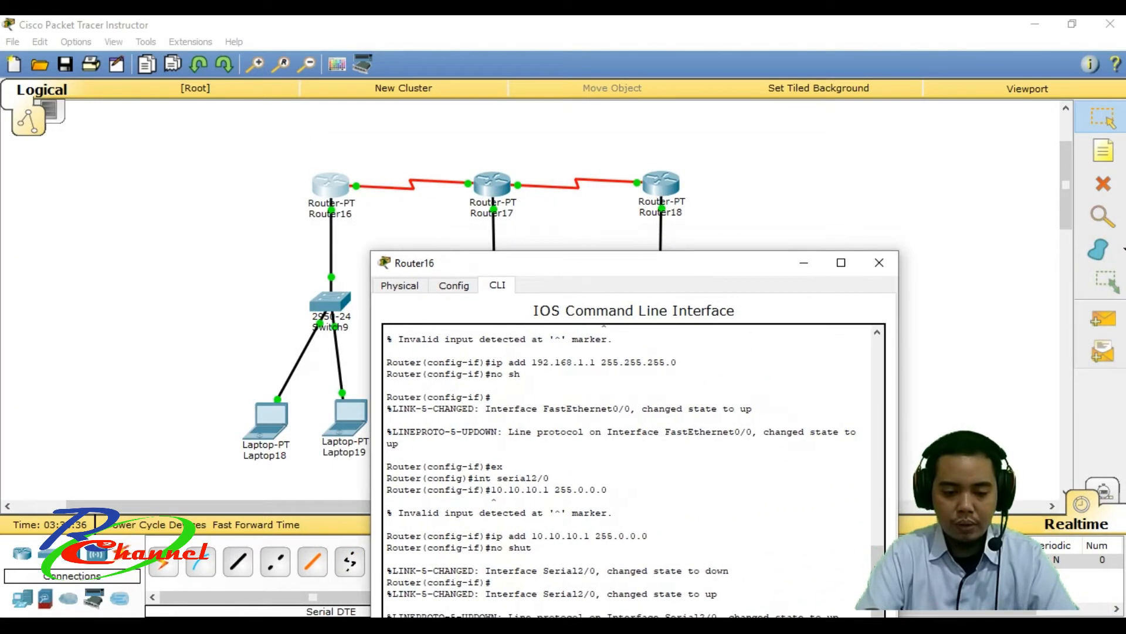
left_click_drag(565, 267, 655, 189)
type("netw")
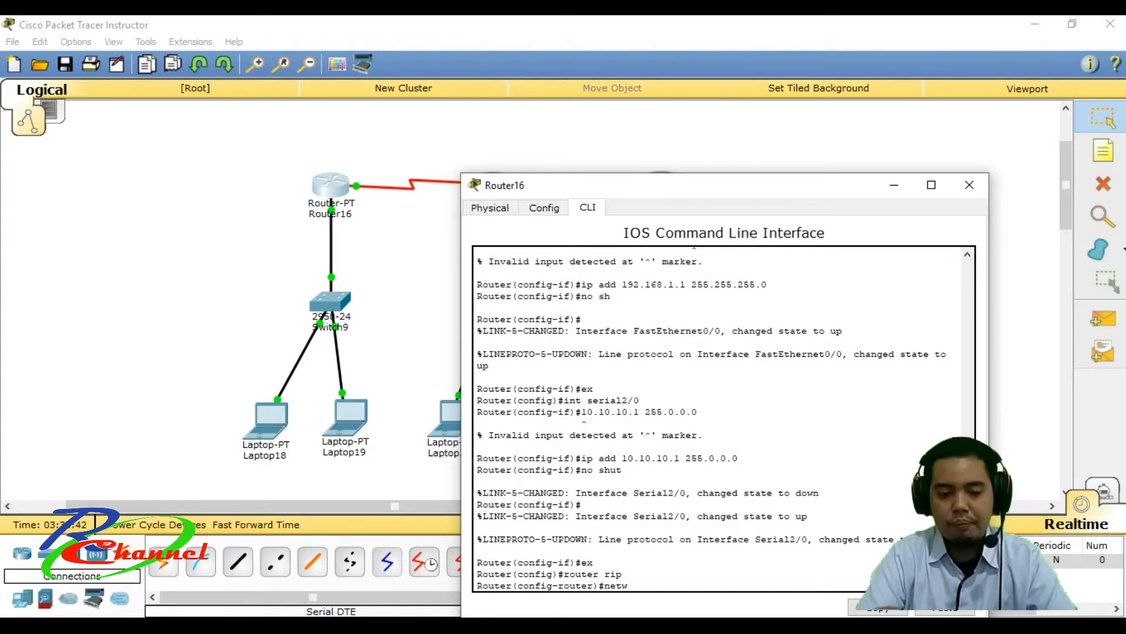
type("ork ")
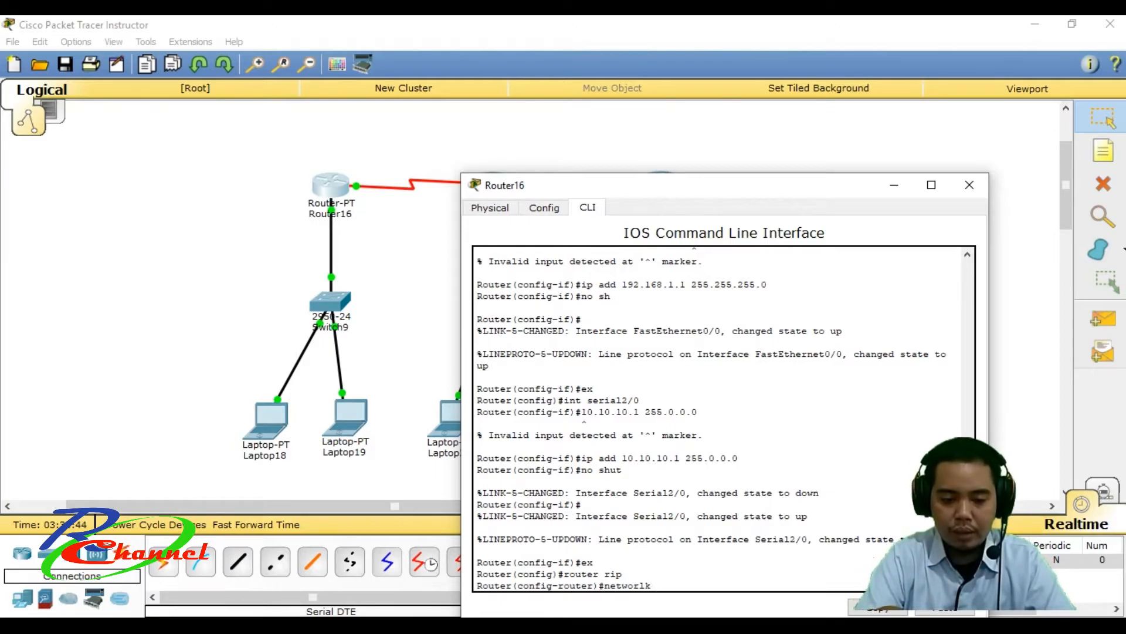
type("19")
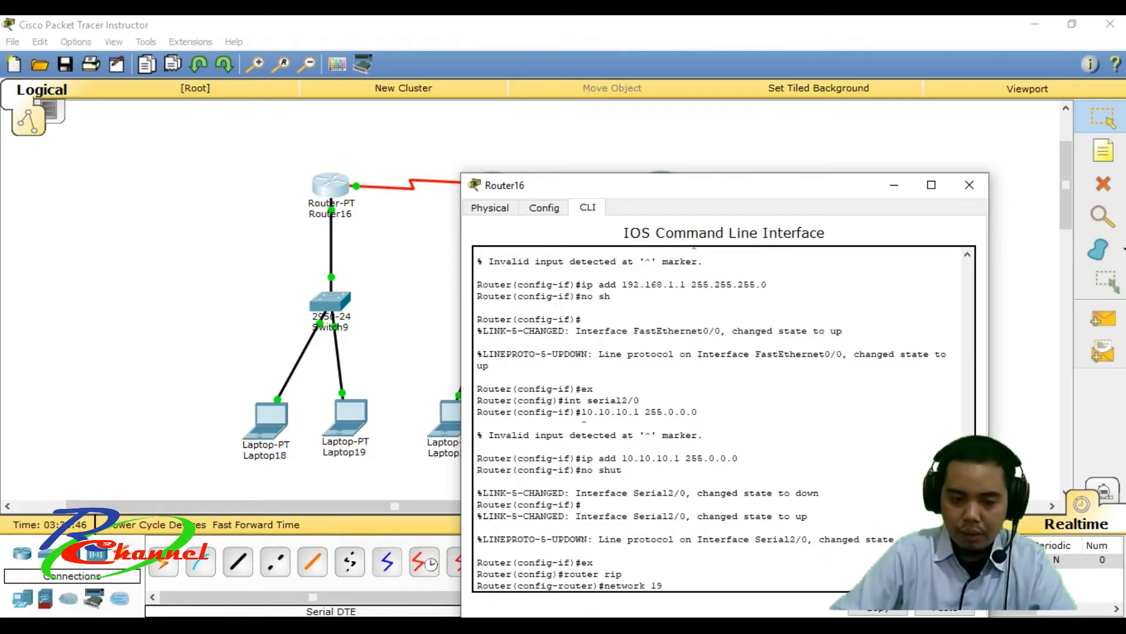
type("2.168.")
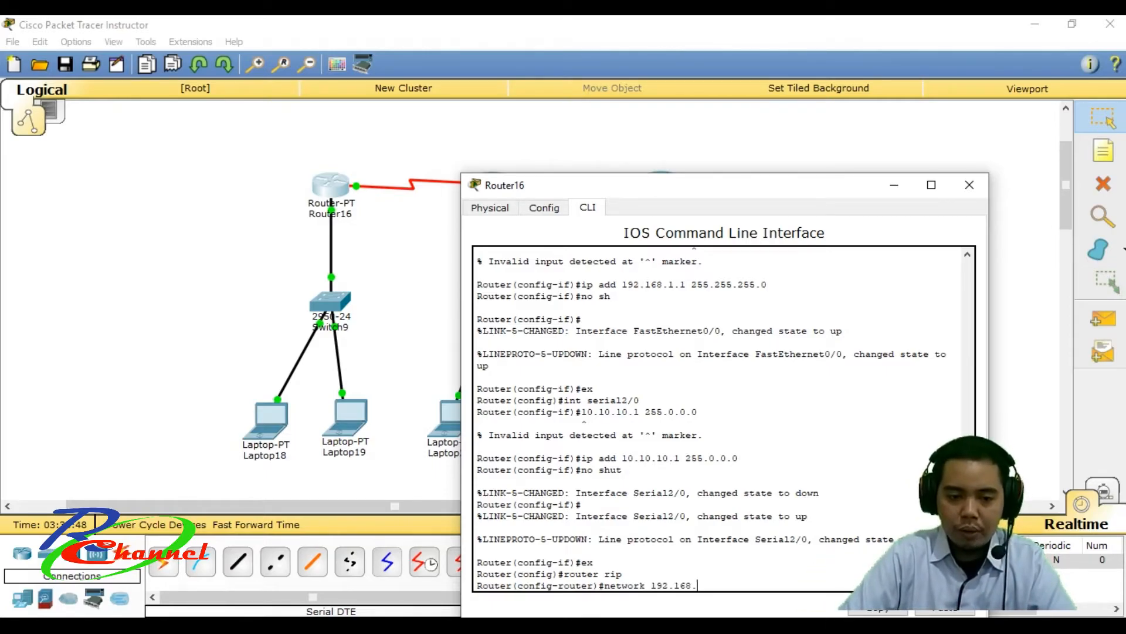
type("1.")
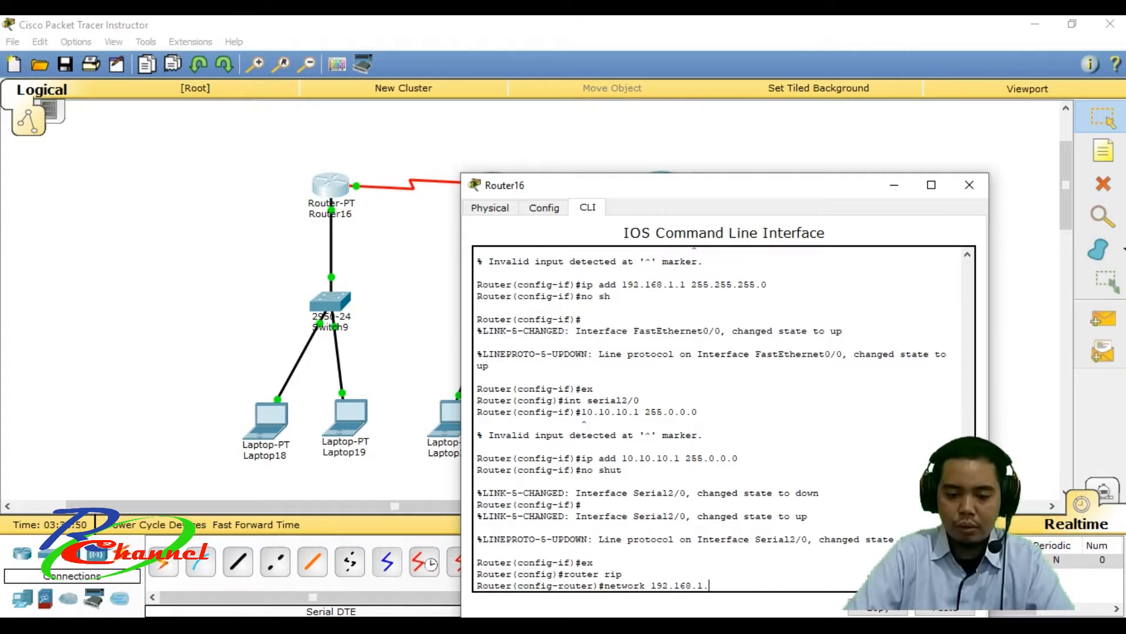
left_click_drag(670, 185, 691, 139)
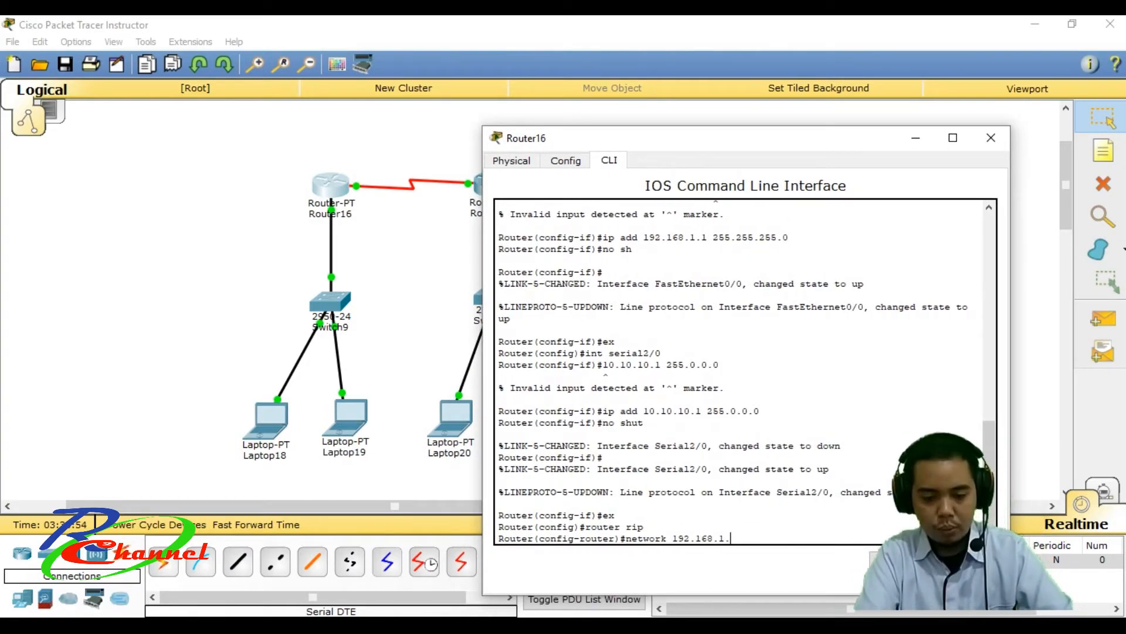
type("0")
key("Return")
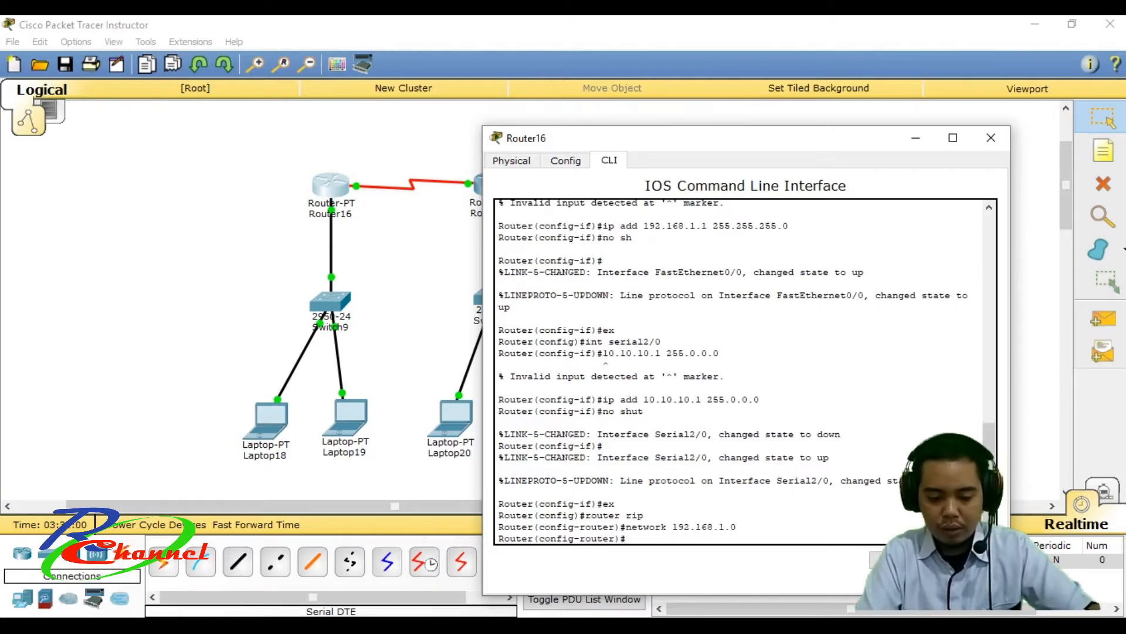
Step: Add the network 10.10.10.0 to Router16's RIP configuration, exit router configuration and close its window
type("net")
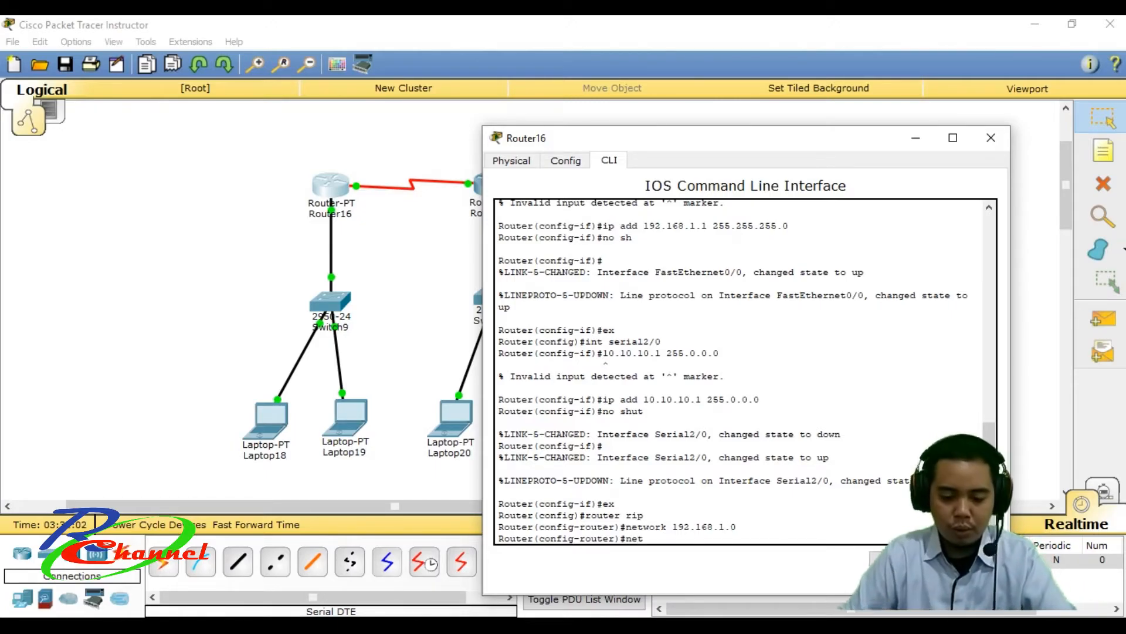
type("work 10.1.")
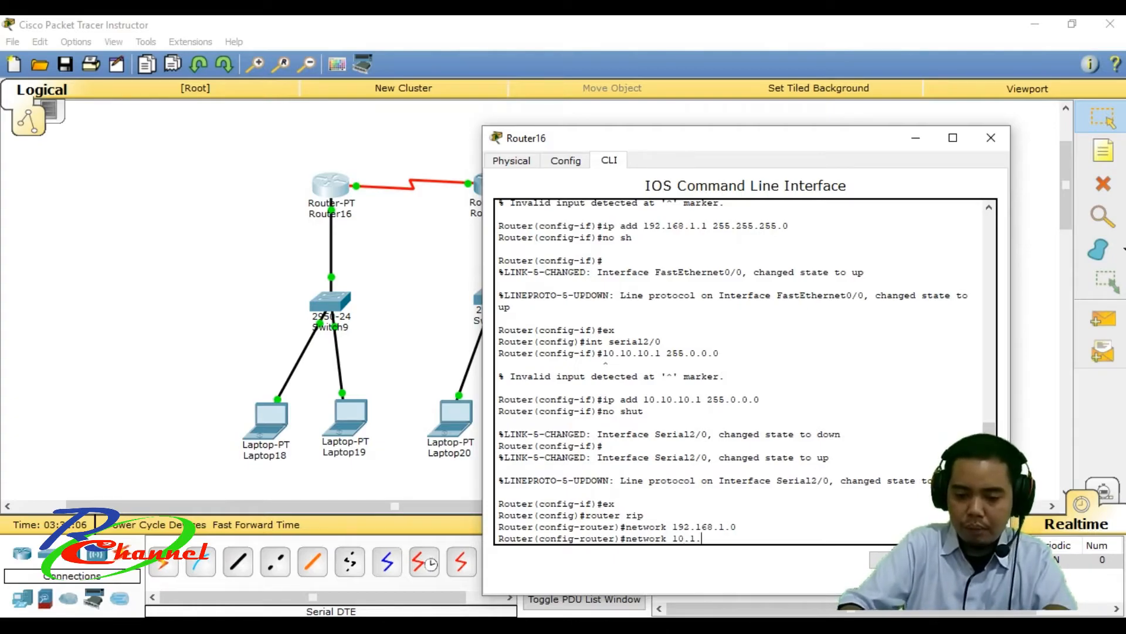
type(".10,")
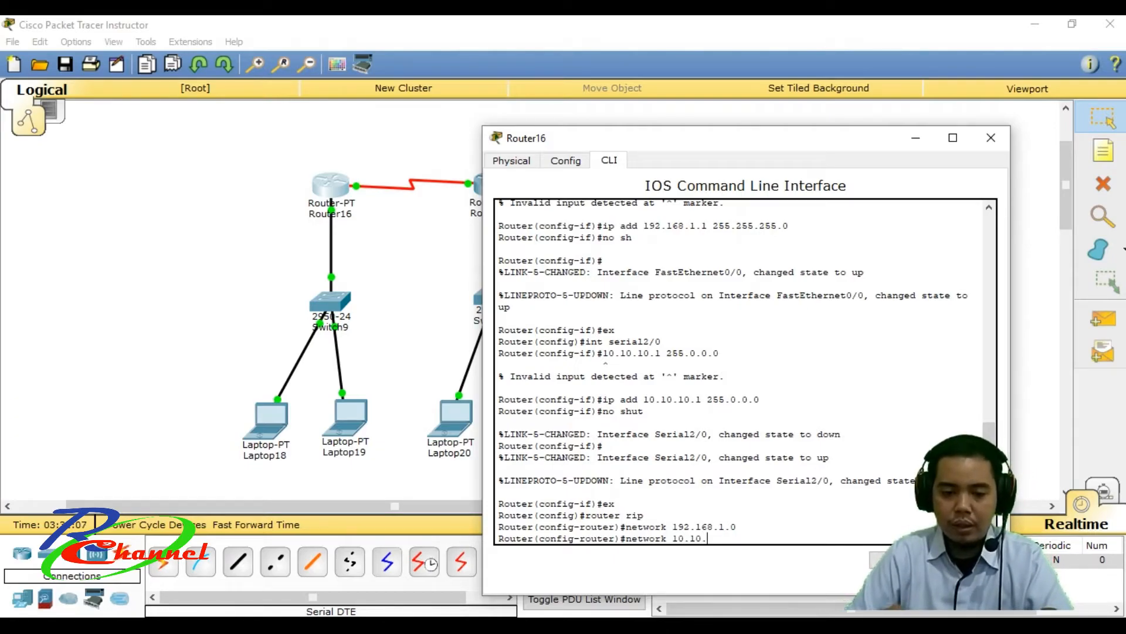
type(".")
type("0.0")
key("Return")
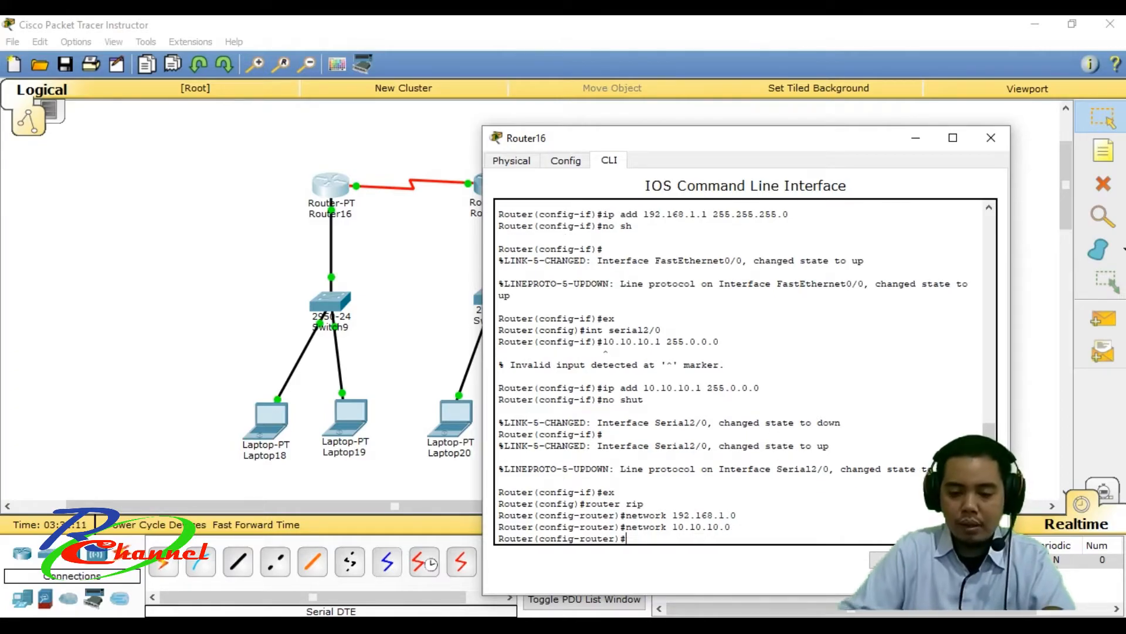
type("ex")
key("Return")
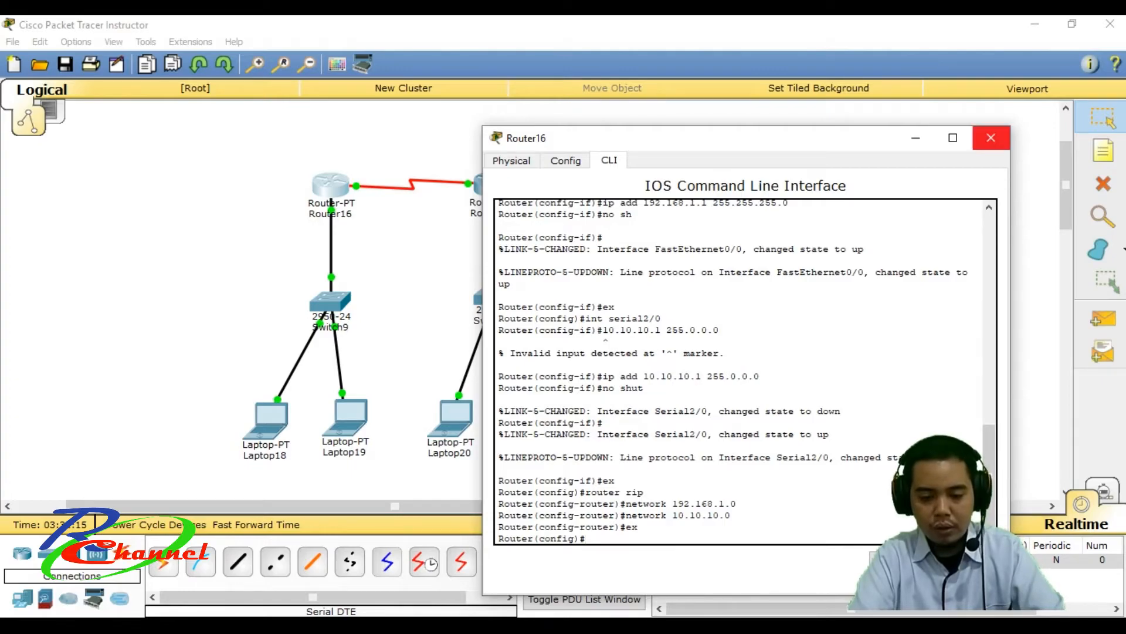
left_click(991, 137)
Step: Open Router17's command line, exit interface configuration and enter RIP configuration with router rip
left_click(492, 185)
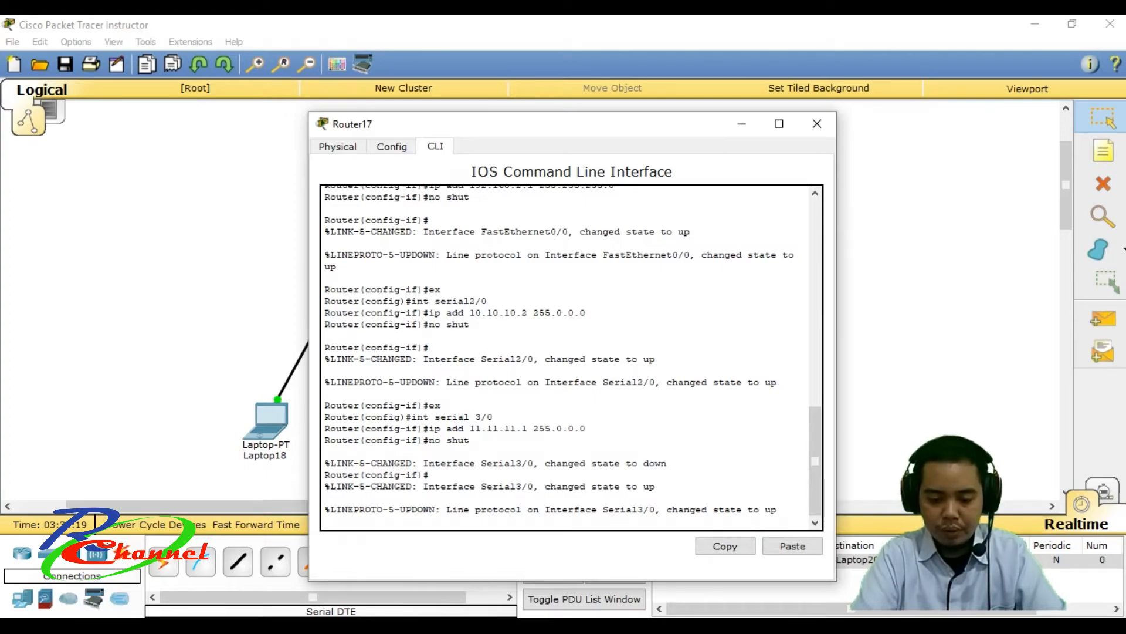
left_click_drag(429, 474, 505, 487)
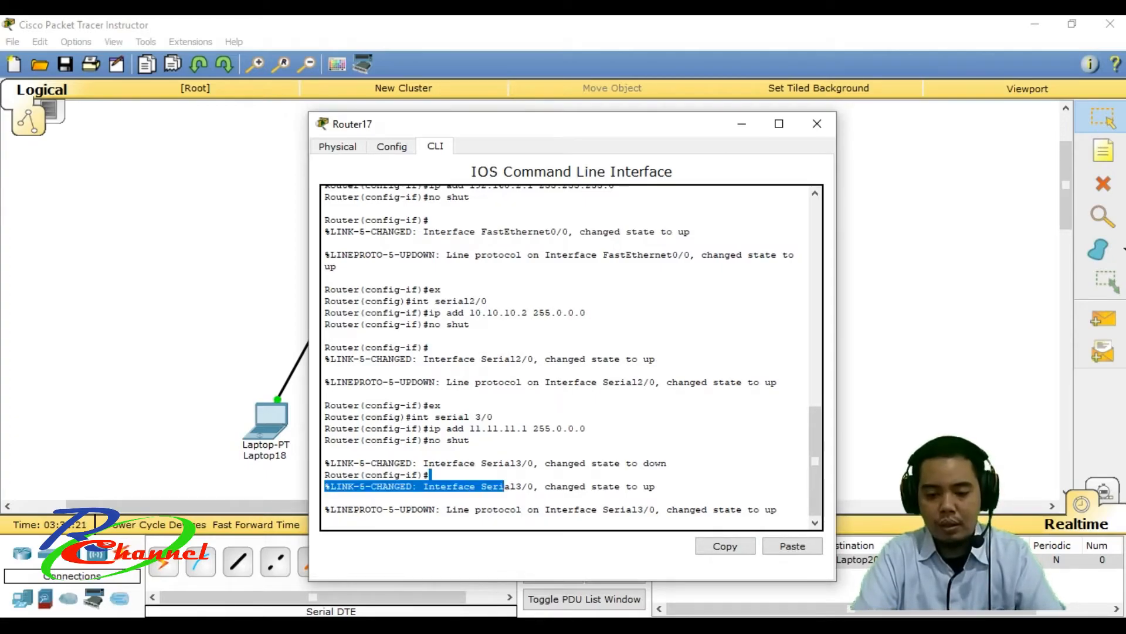
key("Return")
type("ex")
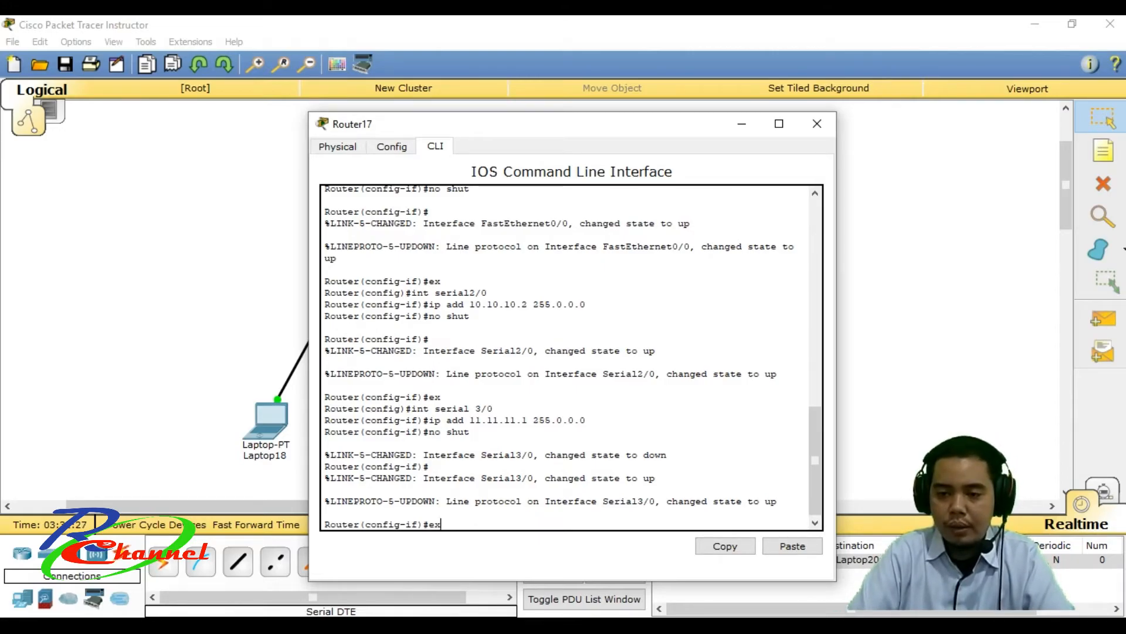
key("Return")
type("router")
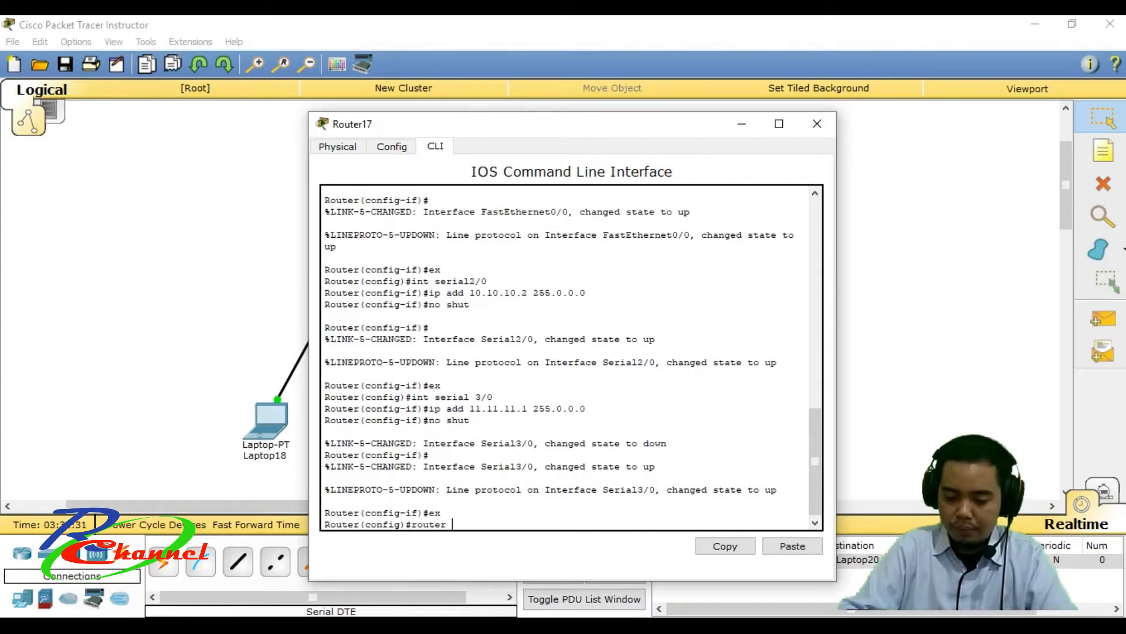
type(" rip")
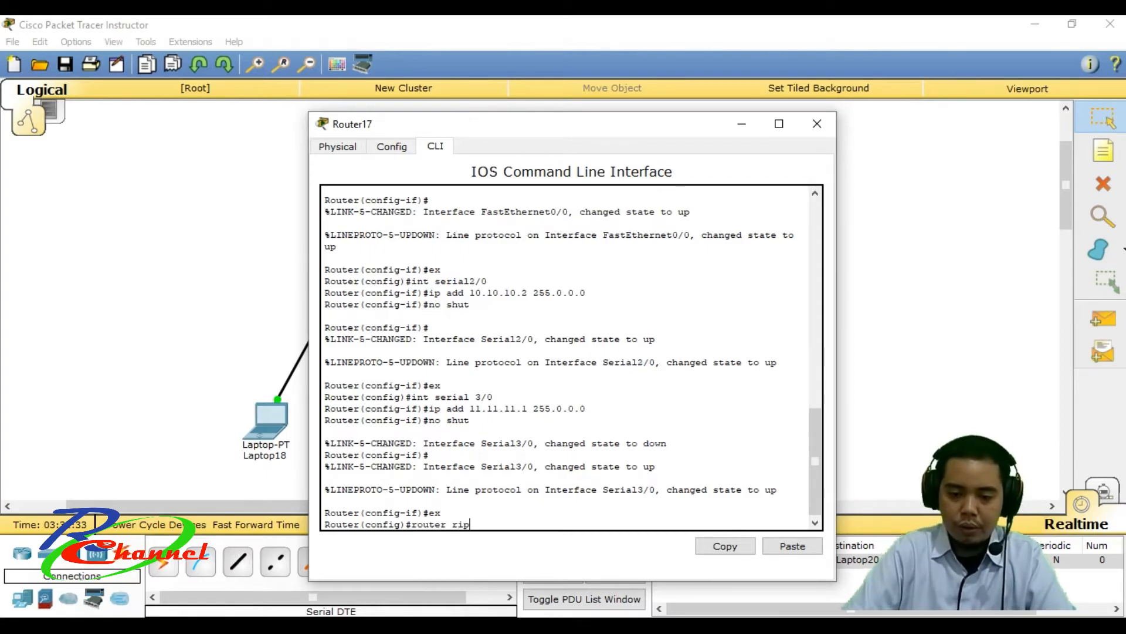
key("Return")
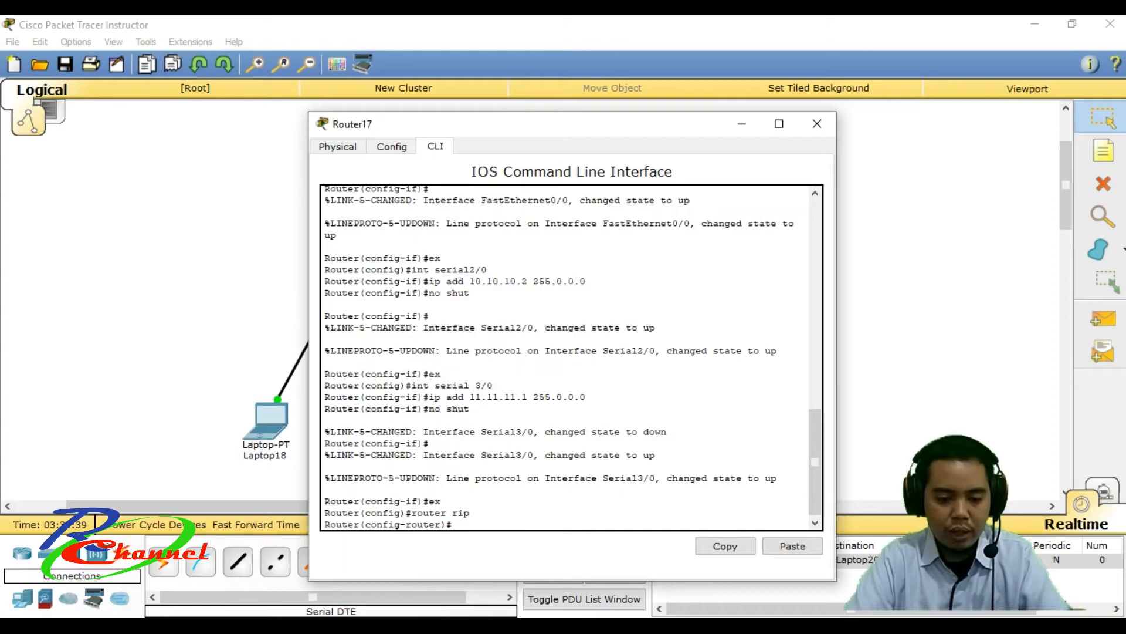
Step: Add the network 10.10.10.0 to Router17's RIP configuration, moving its window clear of the left-hand topology
left_click_drag(586, 126, 756, 111)
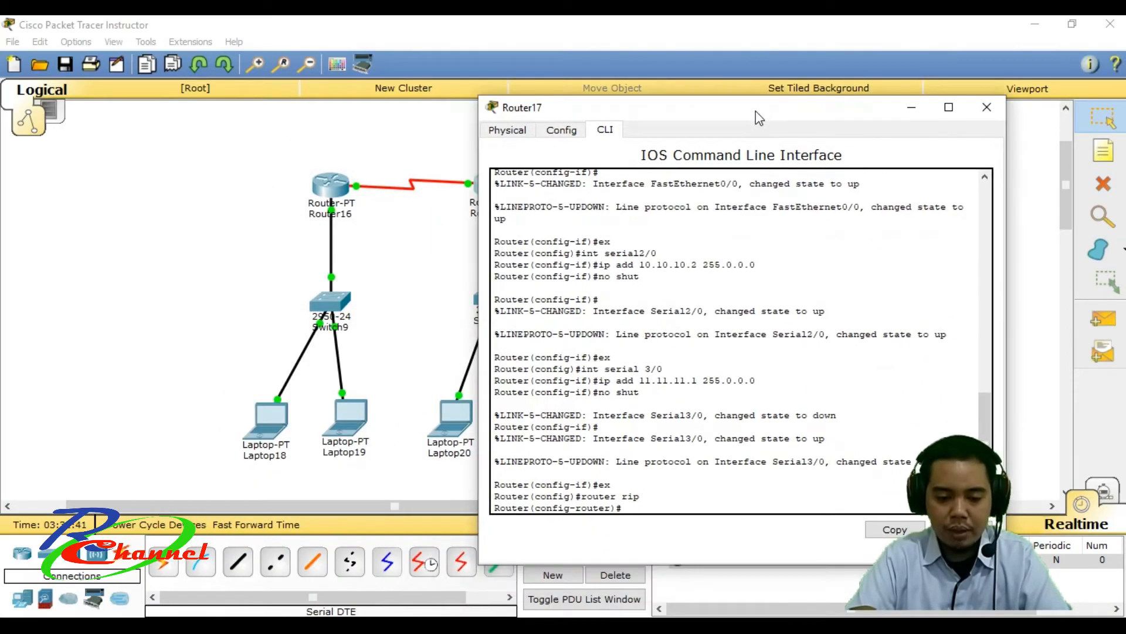
type("network")
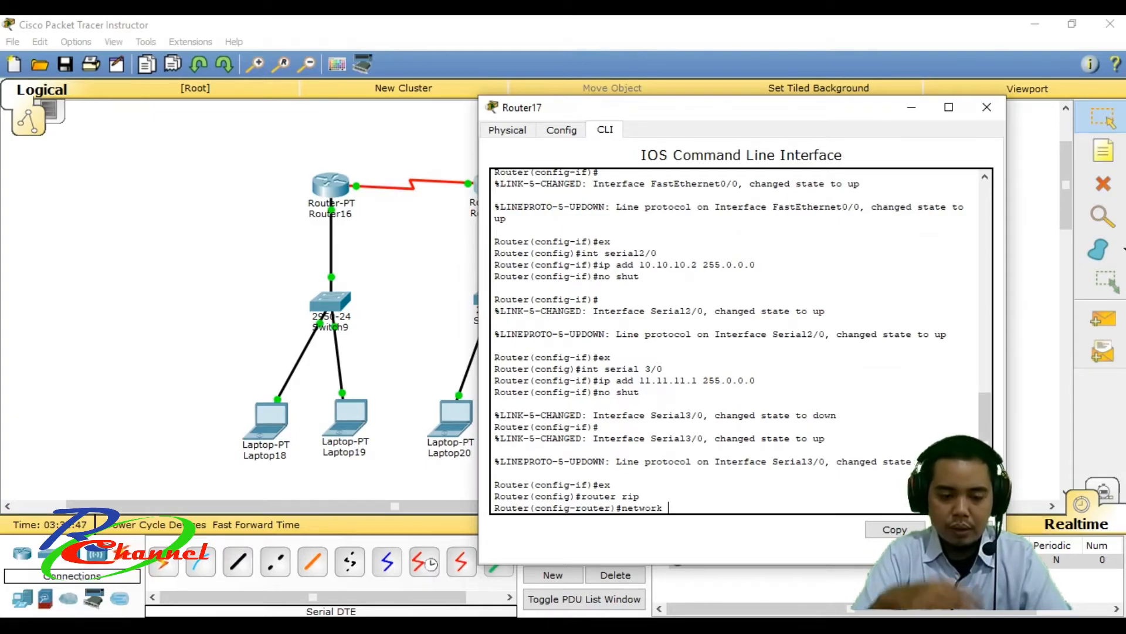
type(" 10.10")
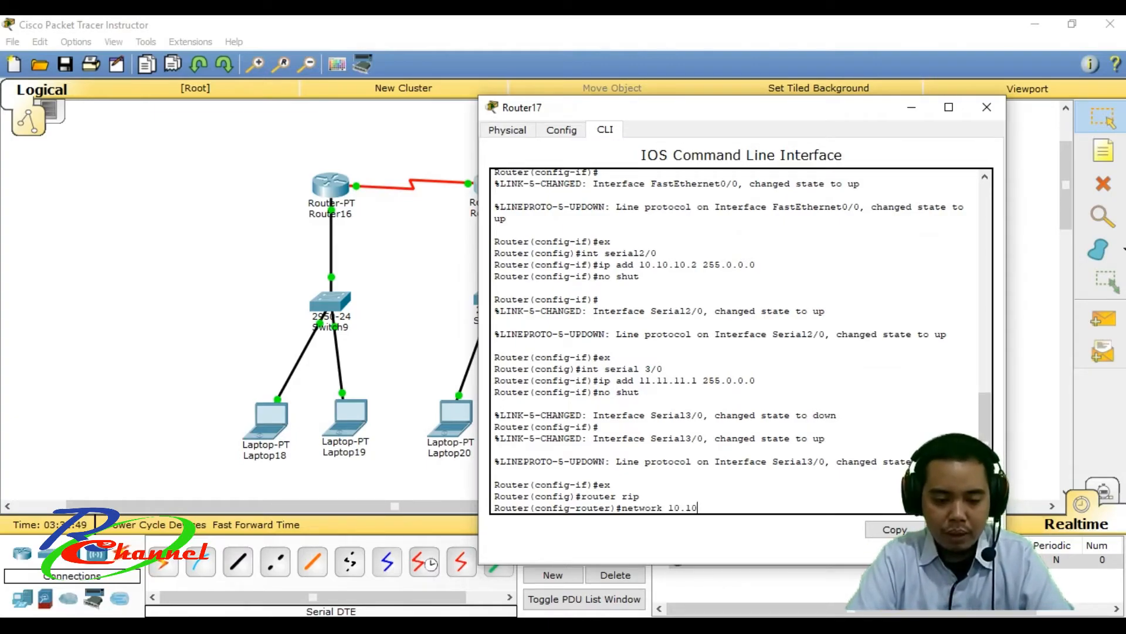
type(".10.0")
key("Return")
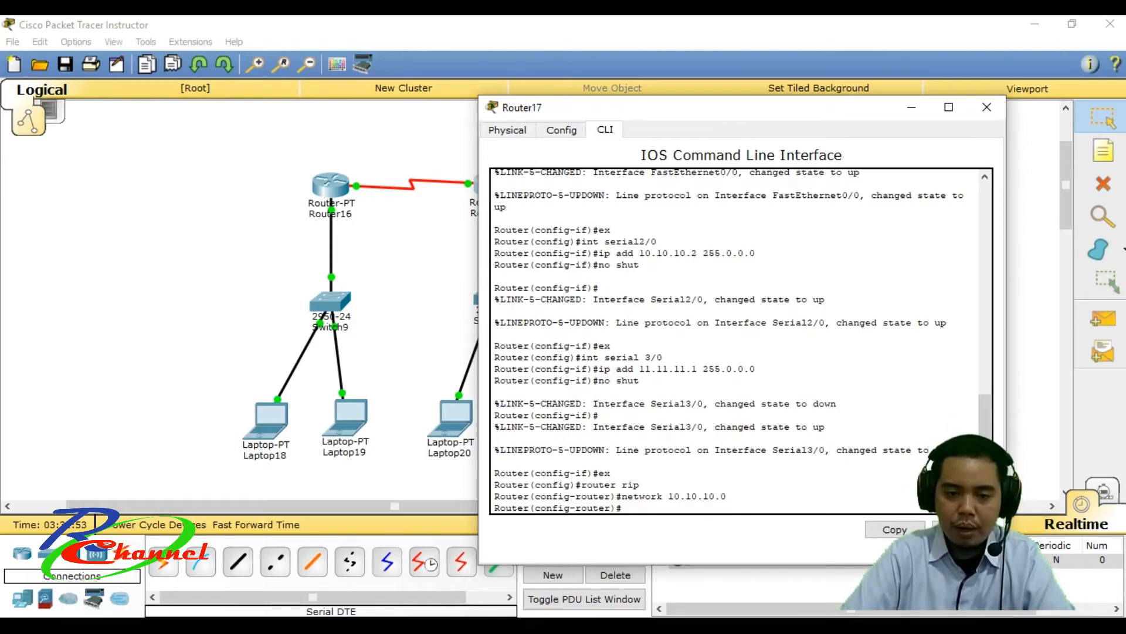
Step: Add Router17's LAN network 192.168.2.0 to its RIP configuration, moving the window aside to check the topology
left_click_drag(744, 108, 474, 356)
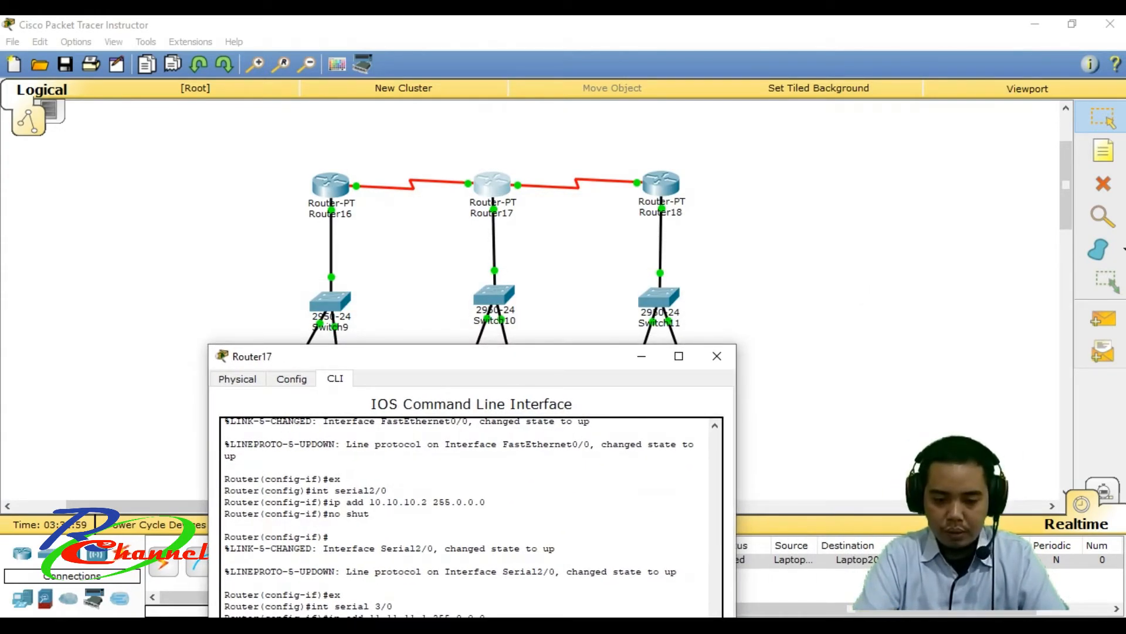
left_click_drag(490, 352, 713, 152)
type("netwo")
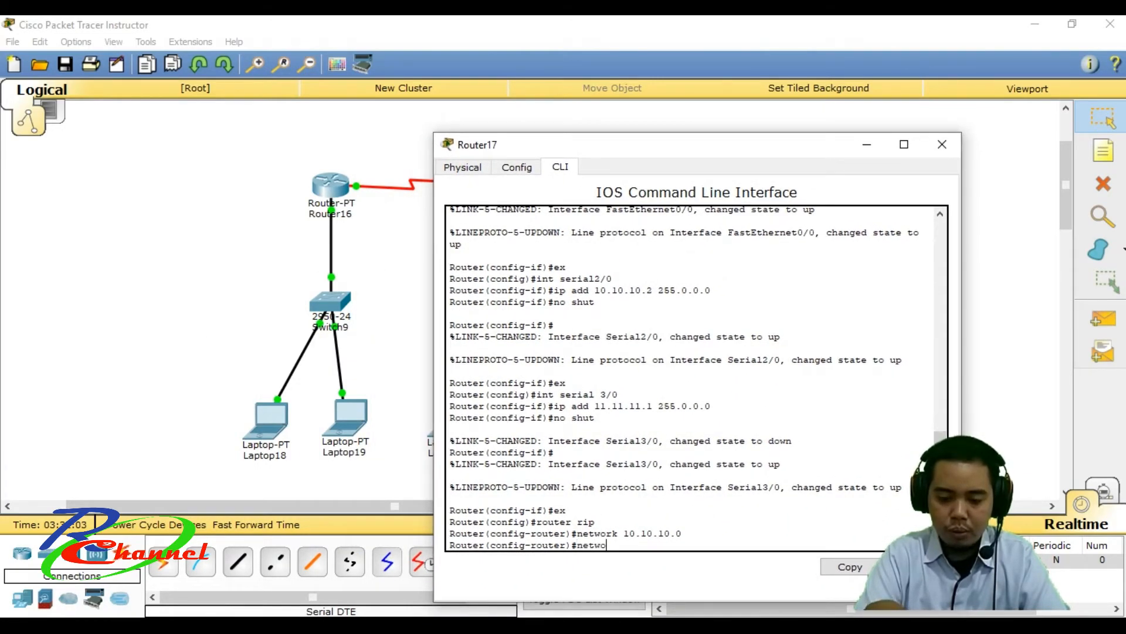
type("rk 192.1")
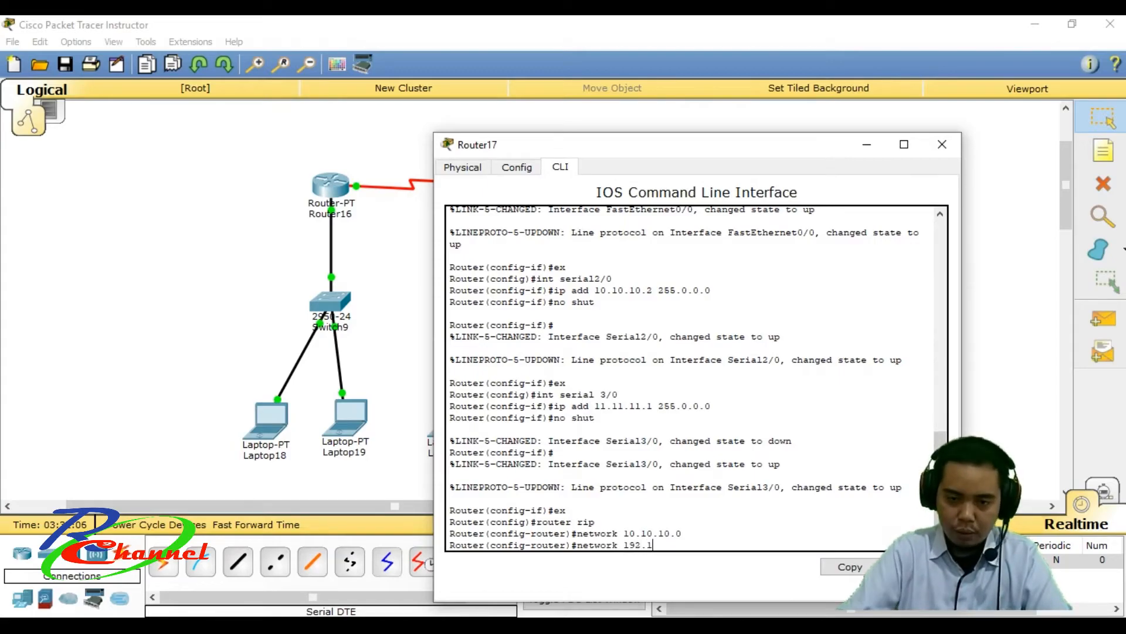
type("68.2.0")
key("Return")
Step: Add the network 11.11.11.0 to Router17's RIP configuration, exit router configuration and close its window
type("ne")
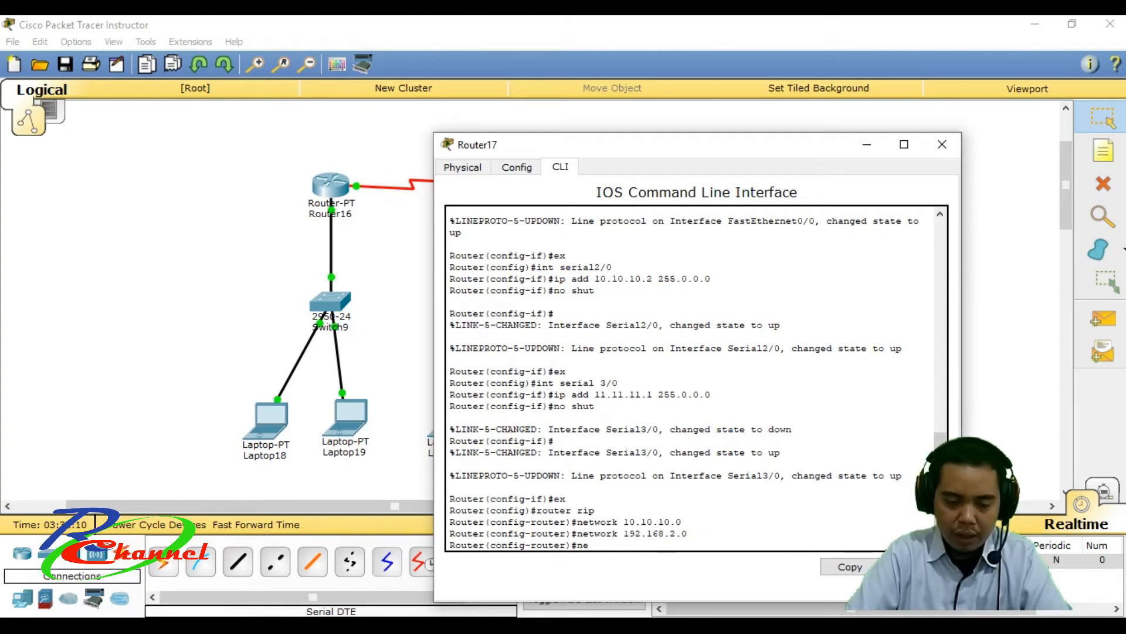
type("twork 11.11.1")
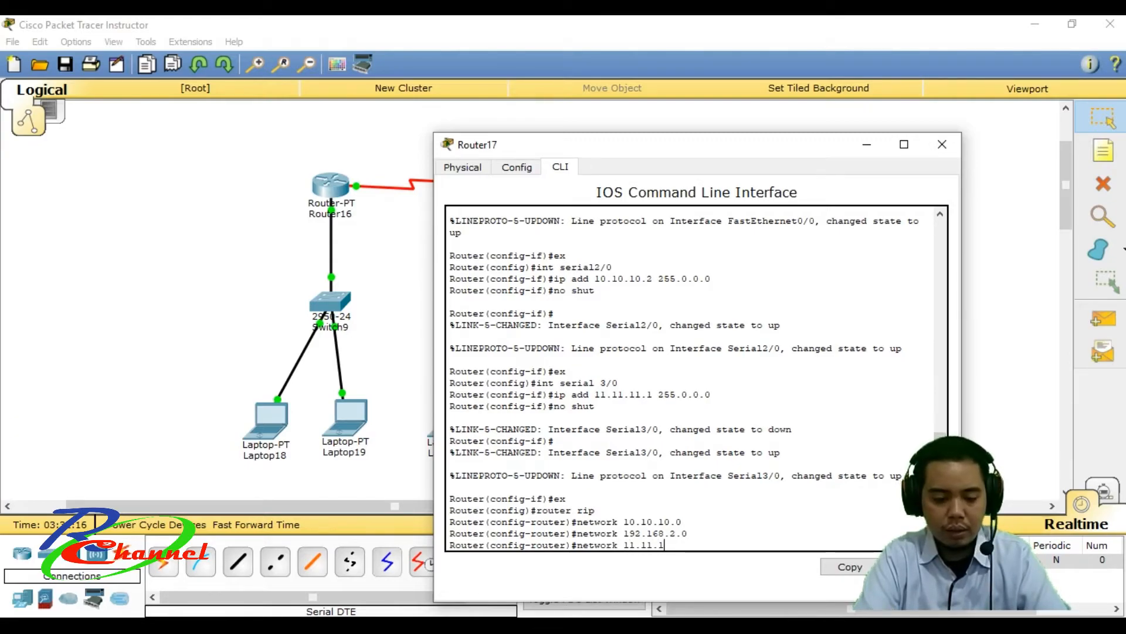
type("1.0")
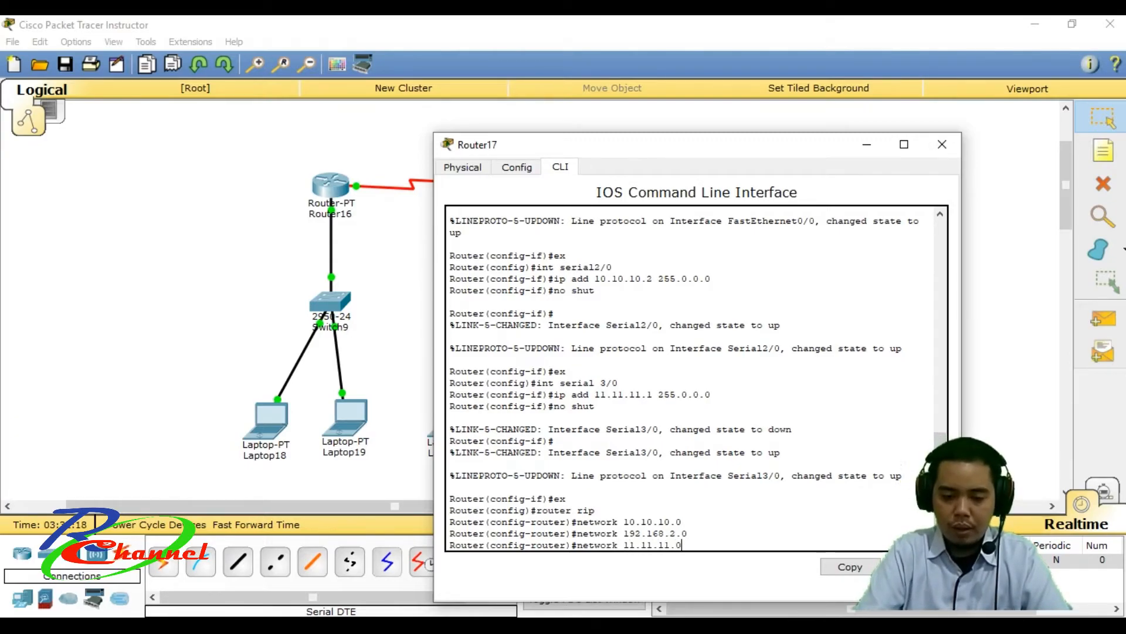
key("Return")
type("ex")
key("Return")
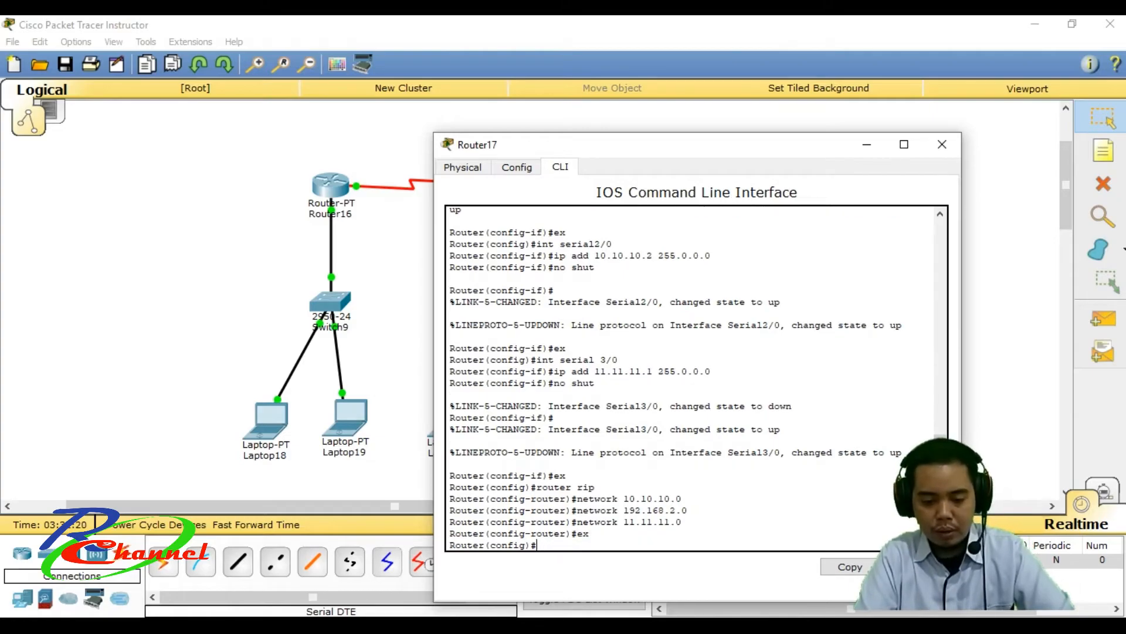
left_click(942, 143)
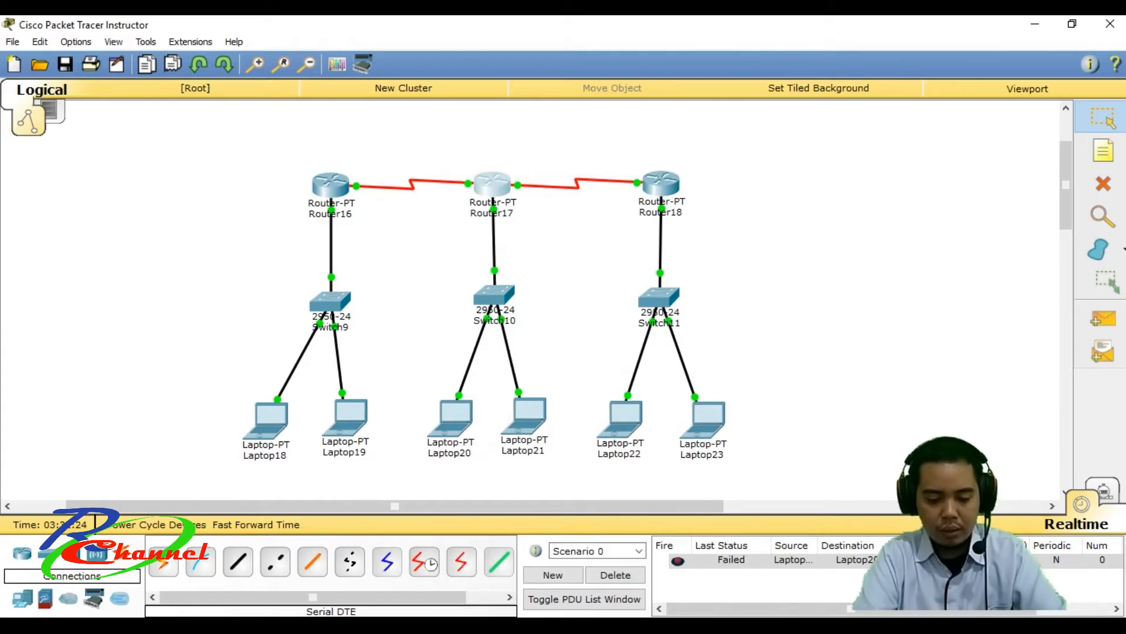
Step: Open Router18's command line, exit interface configuration and enter RIP configuration with router rip
left_click(661, 185)
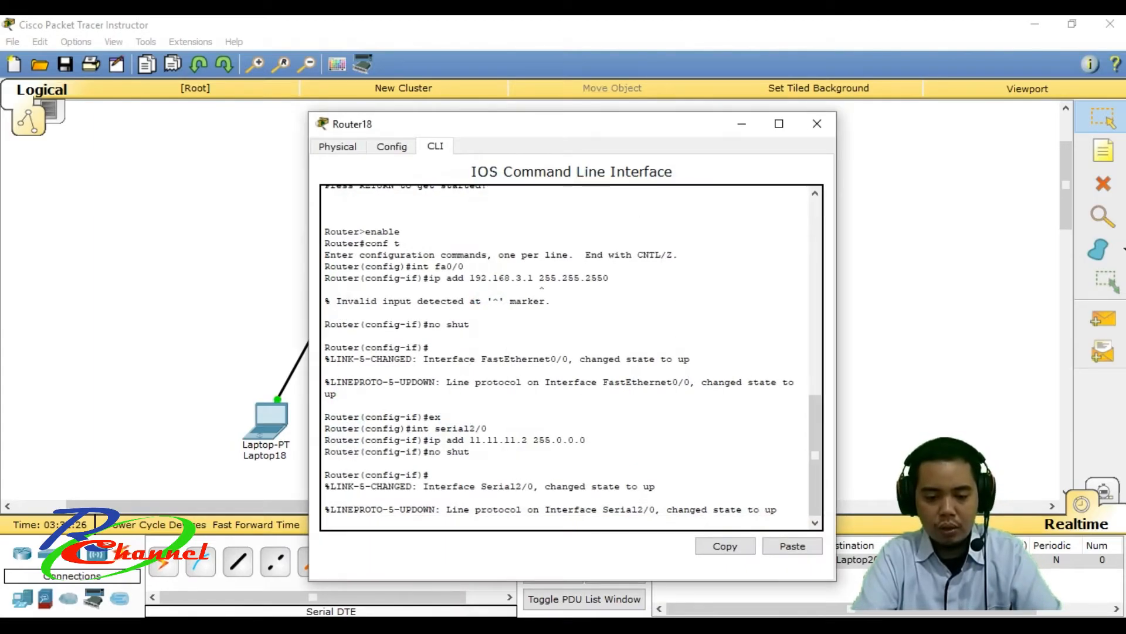
key("Return")
type("ex")
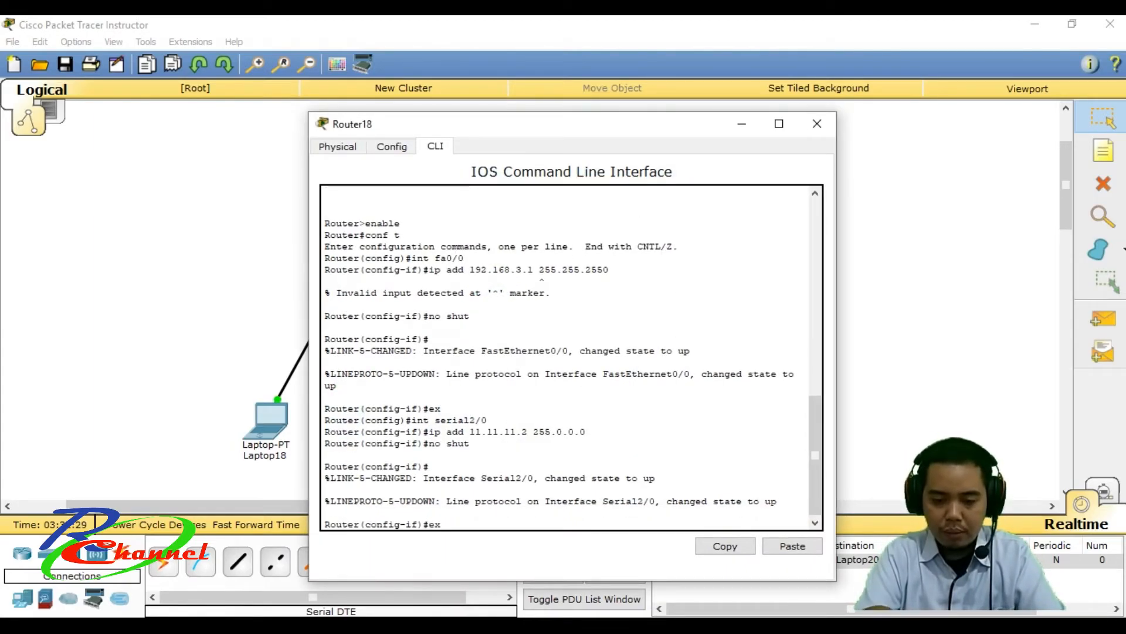
key("Return")
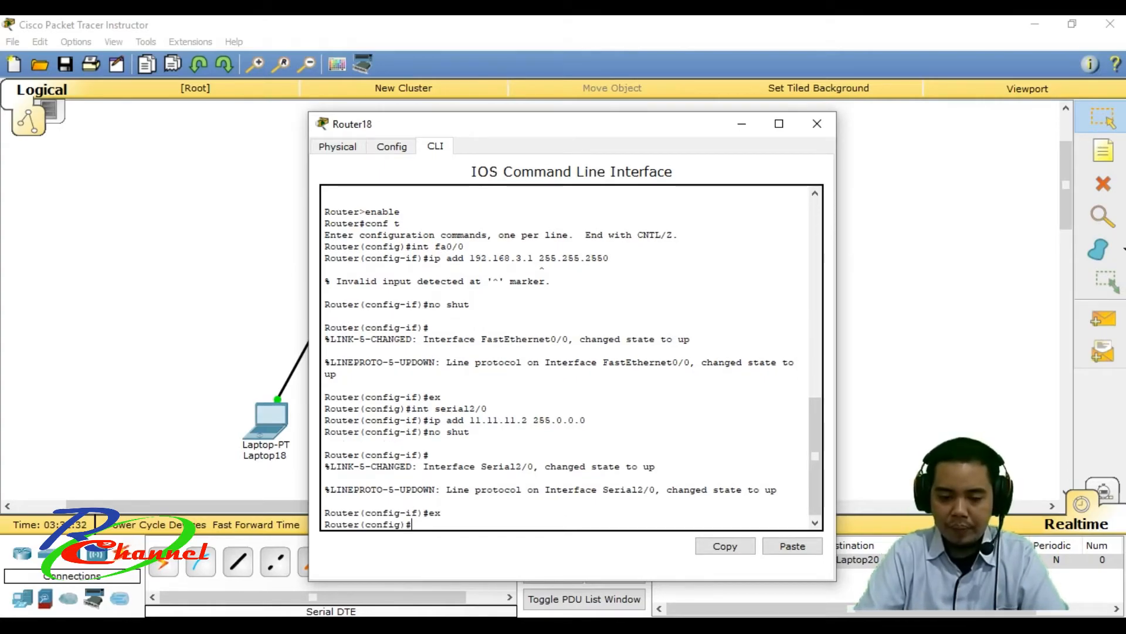
left_click_drag(554, 132, 773, 280)
left_click_drag(730, 179, 727, 176)
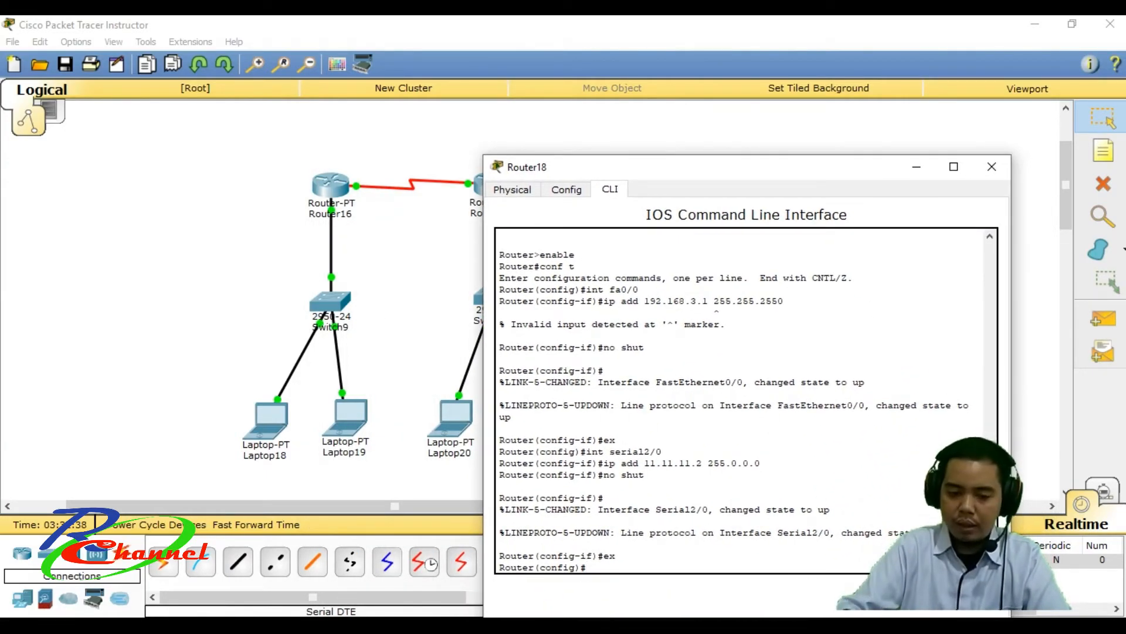
type("router")
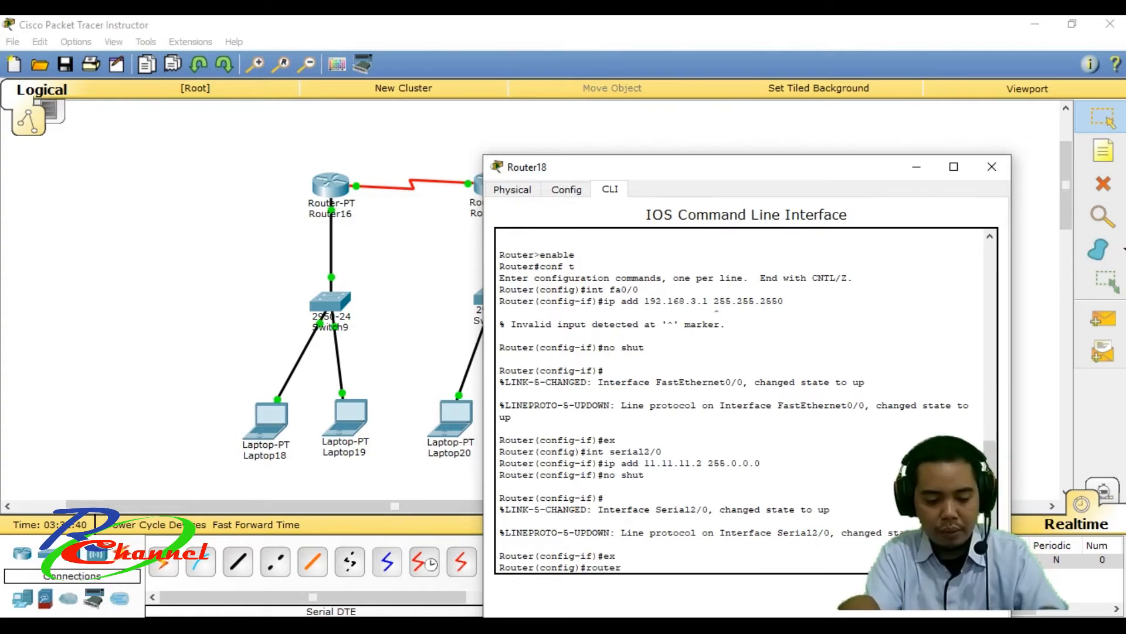
type(" rip")
key("Return")
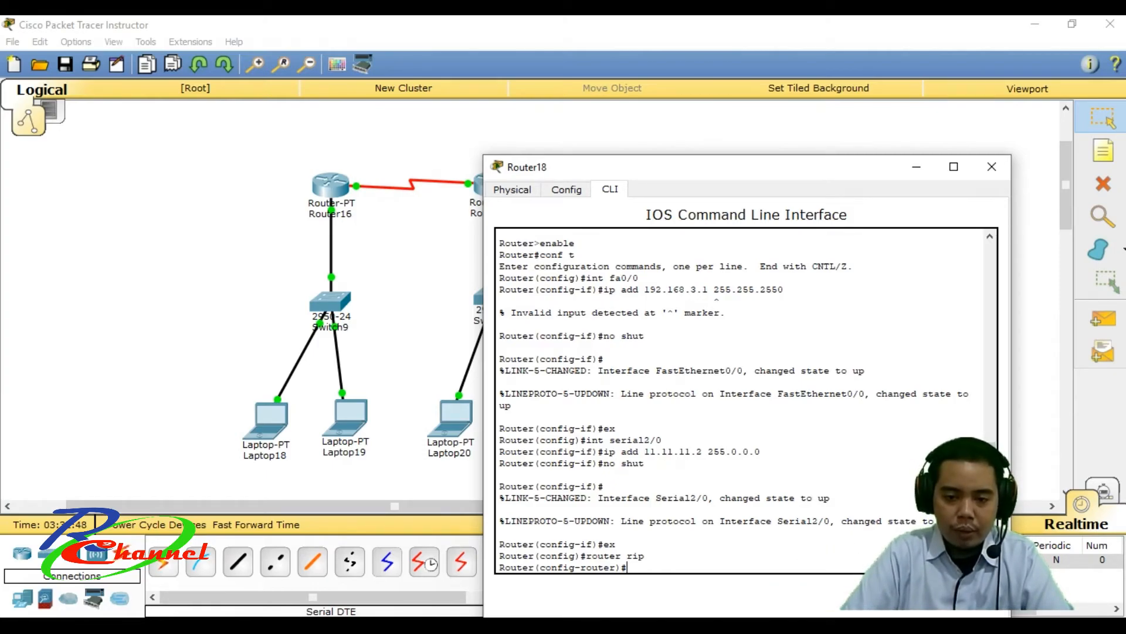
Step: Add the network 11.11.11.0 to Router18's RIP configuration, moving its window to check the router links
type("etwork")
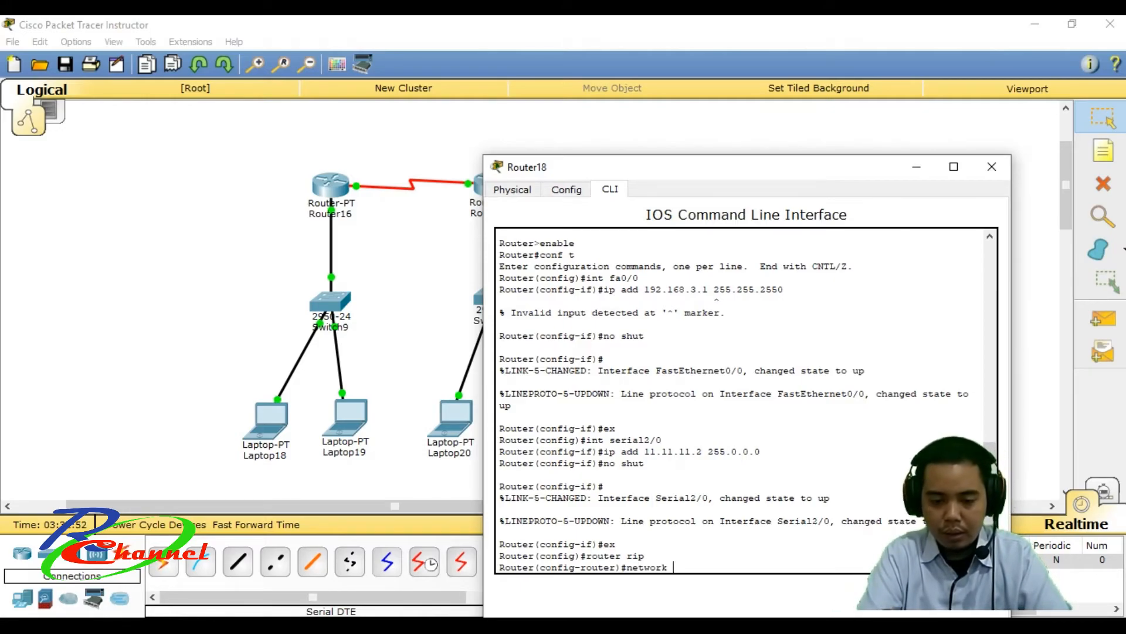
type(" 11.")
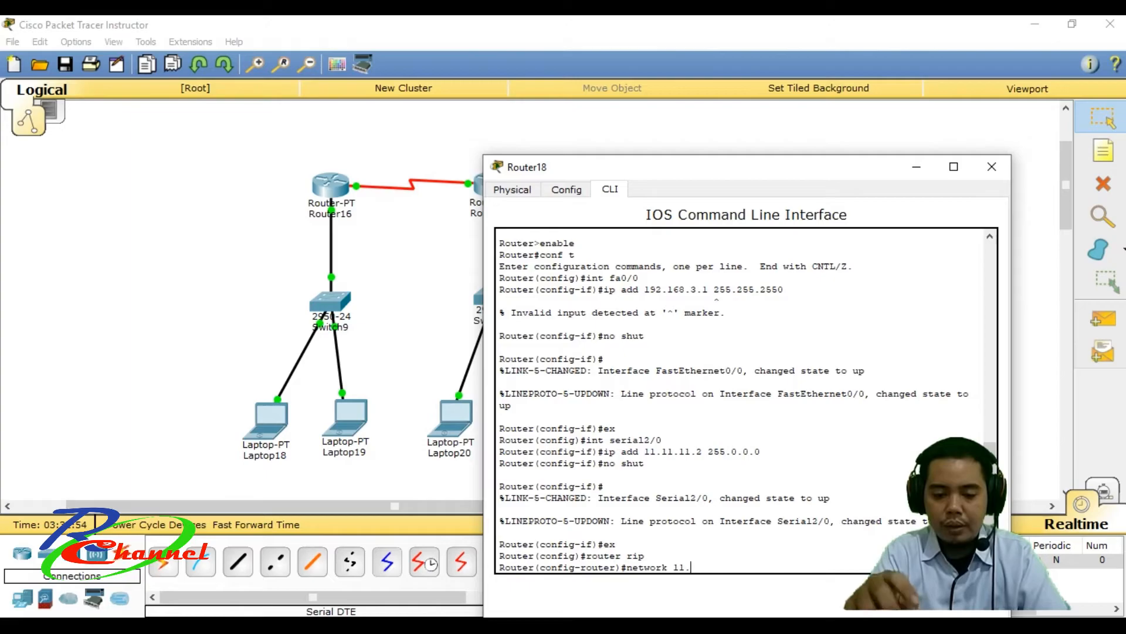
type("11.11.0")
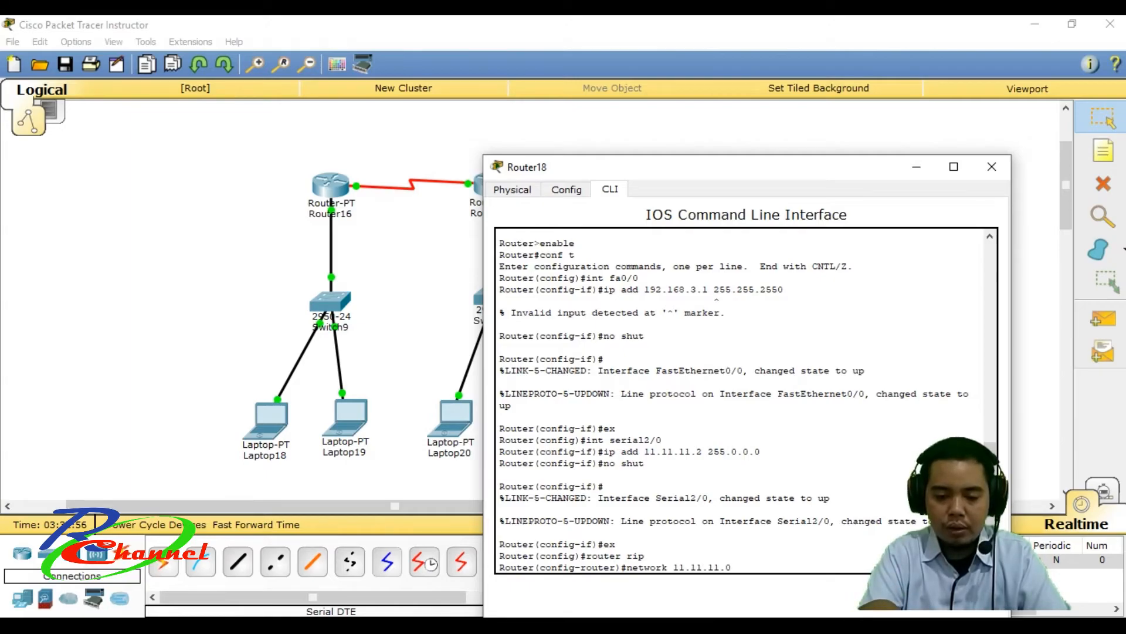
left_click_drag(730, 169, 560, 309)
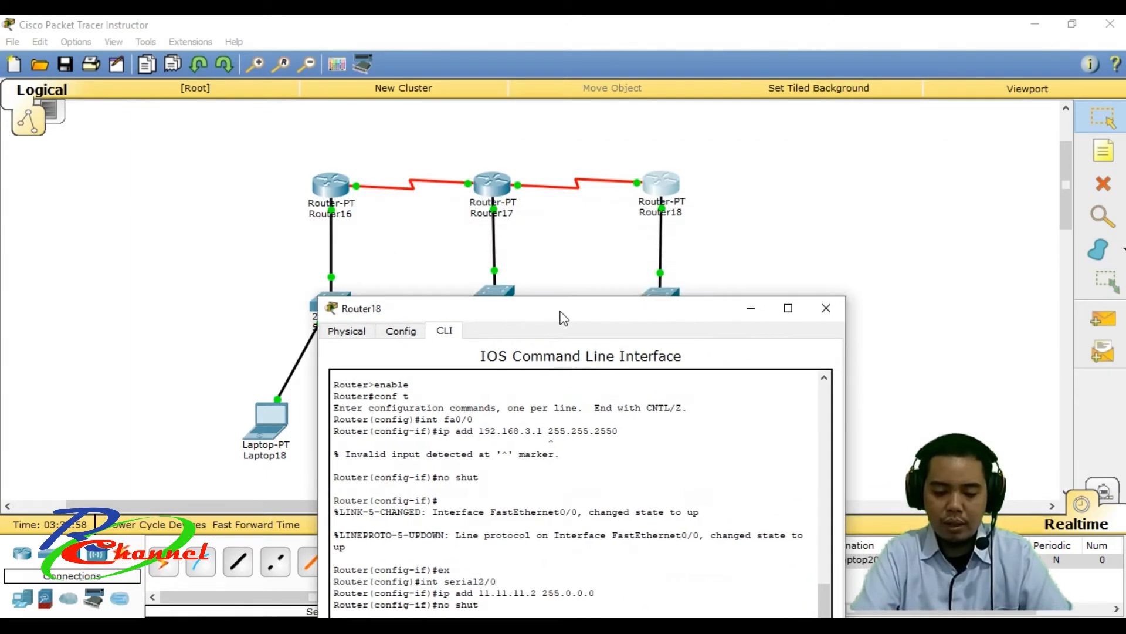
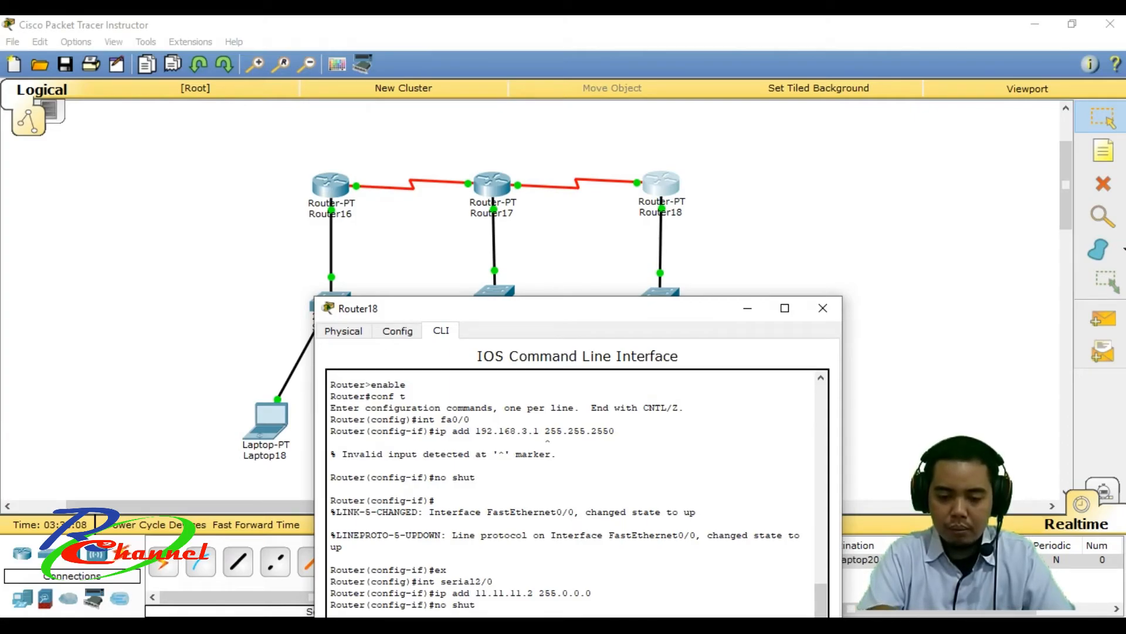
left_click_drag(571, 318, 598, 171)
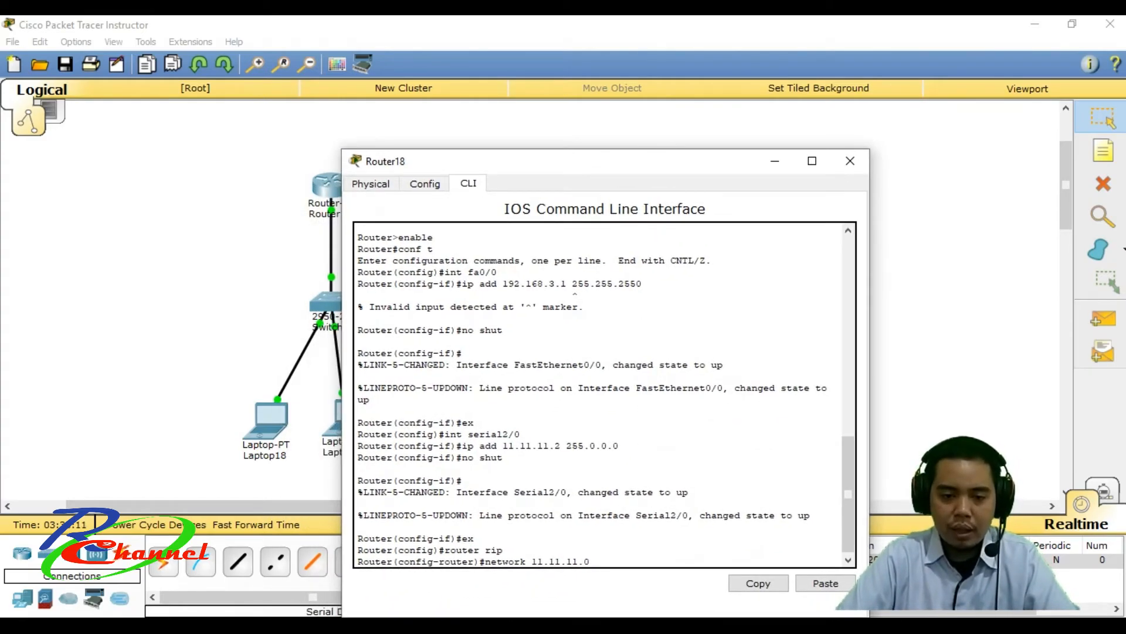
key("Return")
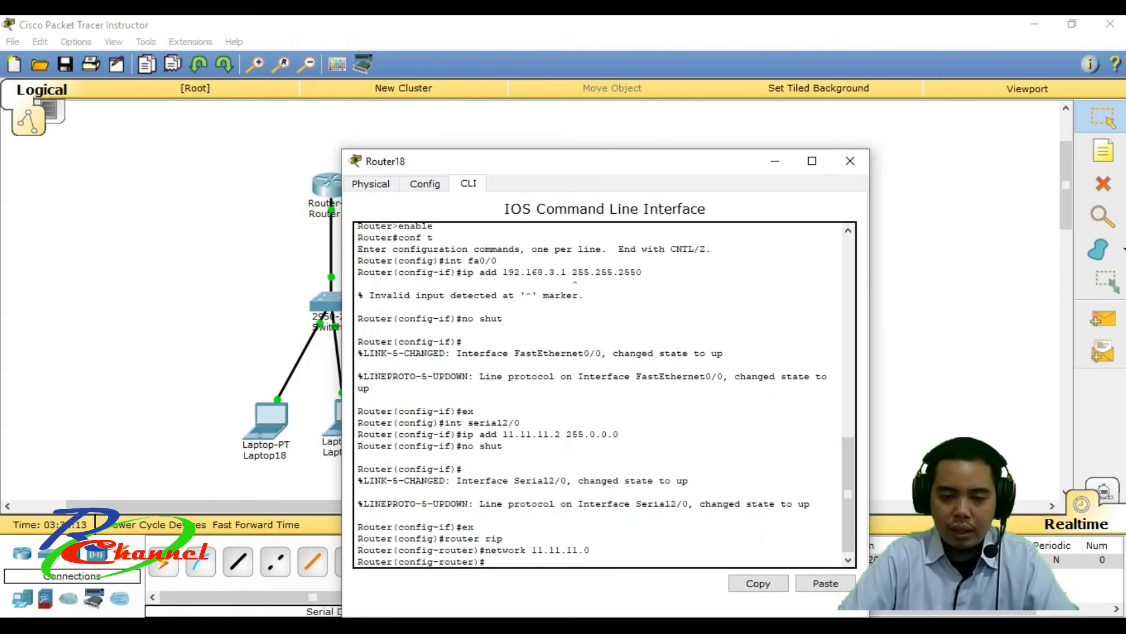
Step: Add Router18's LAN network 192.168.3.0 to its RIP configuration, exit router configuration and close its window
left_click_drag(648, 167, 416, 165)
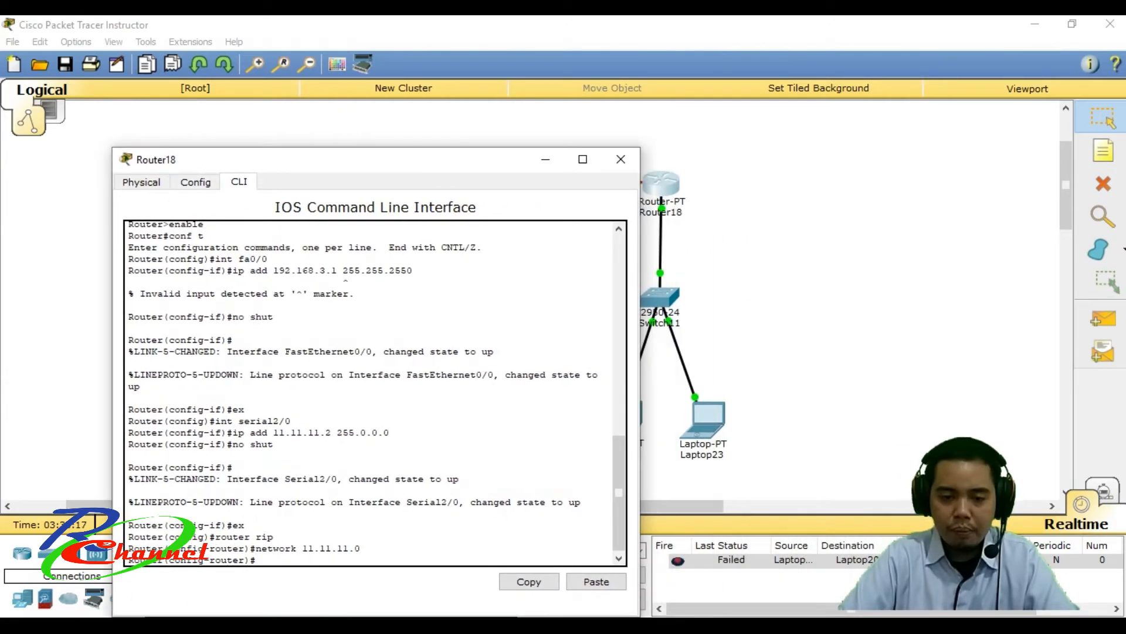
type("network 192.1")
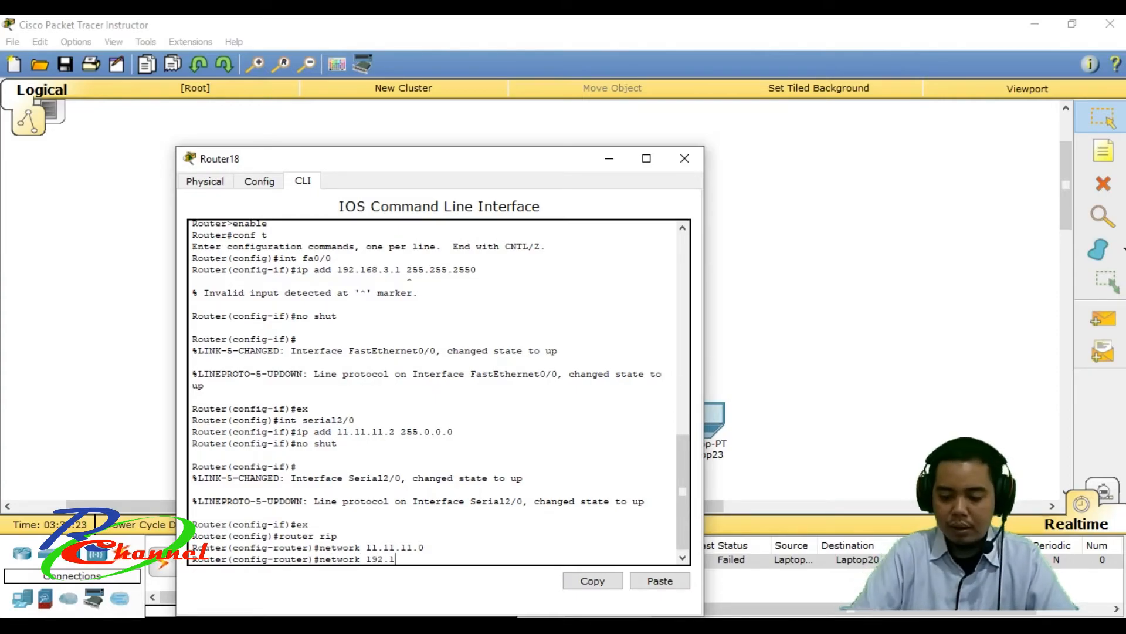
type("68.")
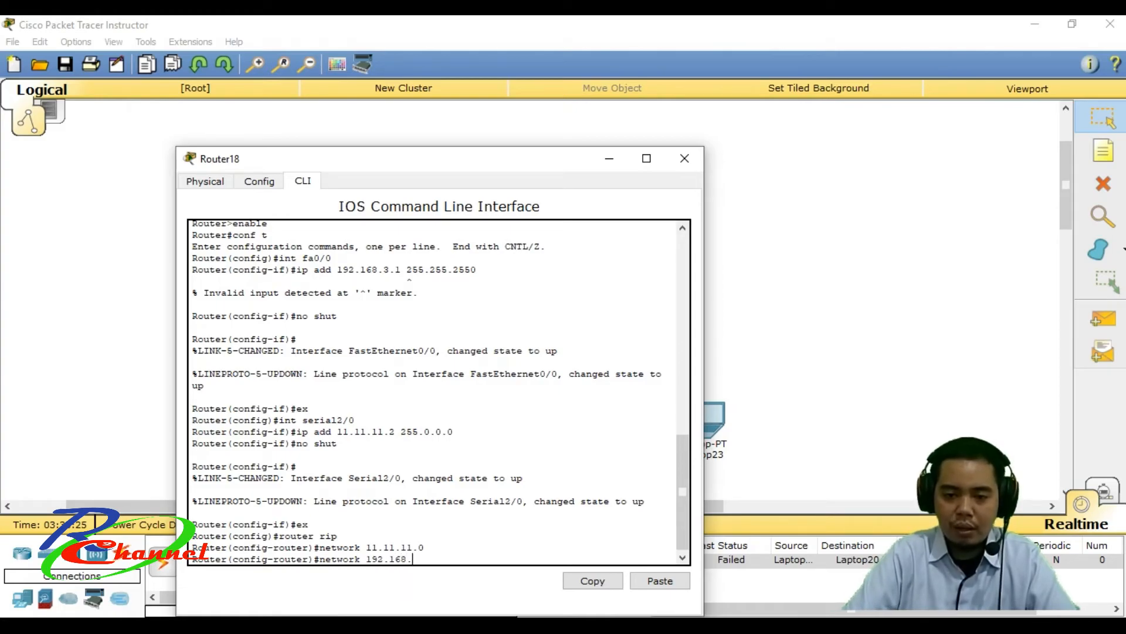
type("3.0")
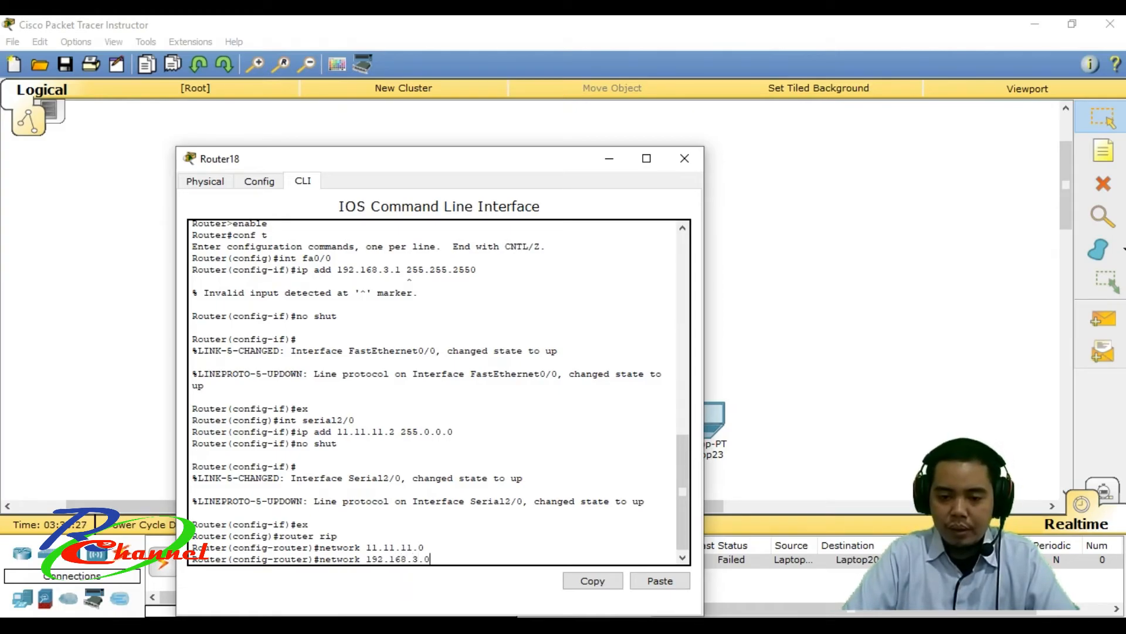
key("Return")
type("ex")
key("Return")
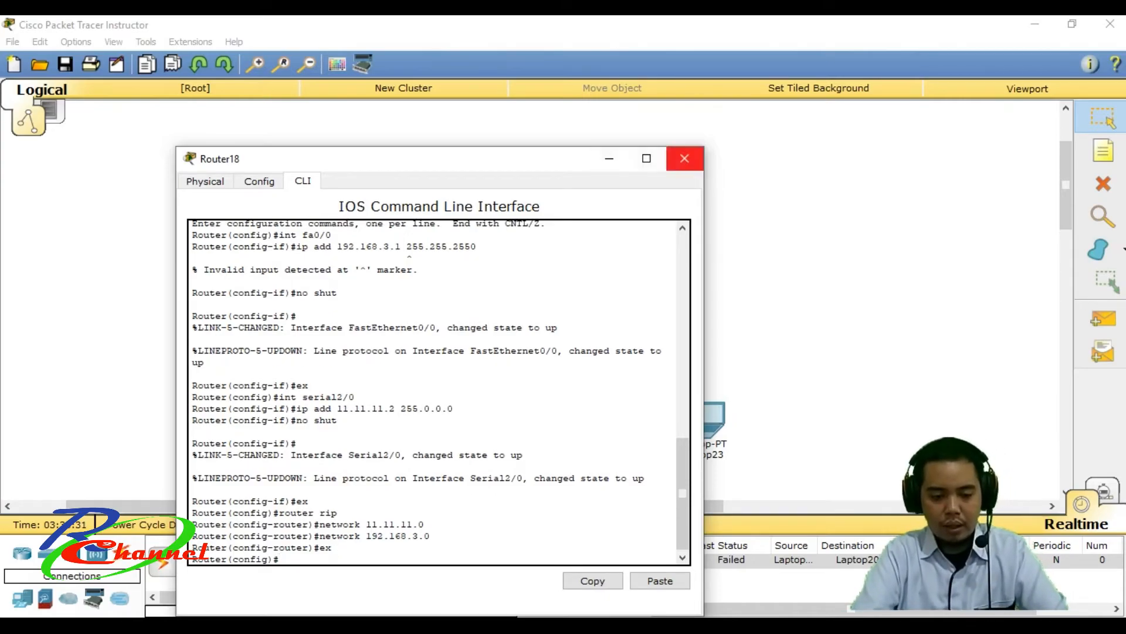
left_click(684, 158)
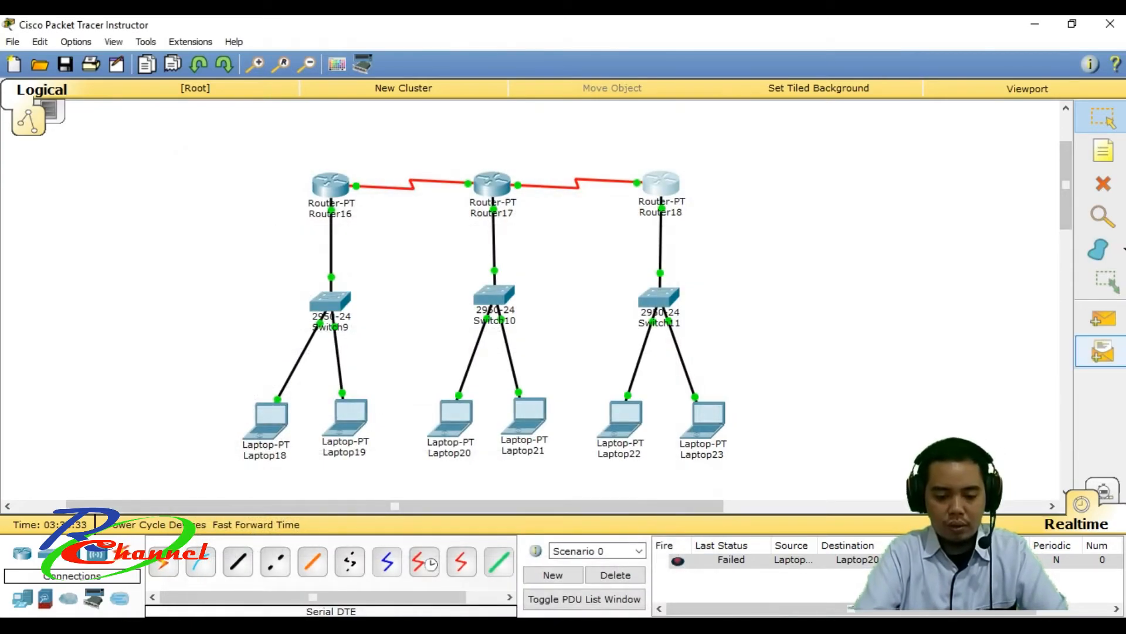
Step: Test connectivity with simple PDUs from Router16 to Router17 and Router17 to Router18, and clear the scenario's PDU list
left_click(1103, 318)
left_click(331, 183)
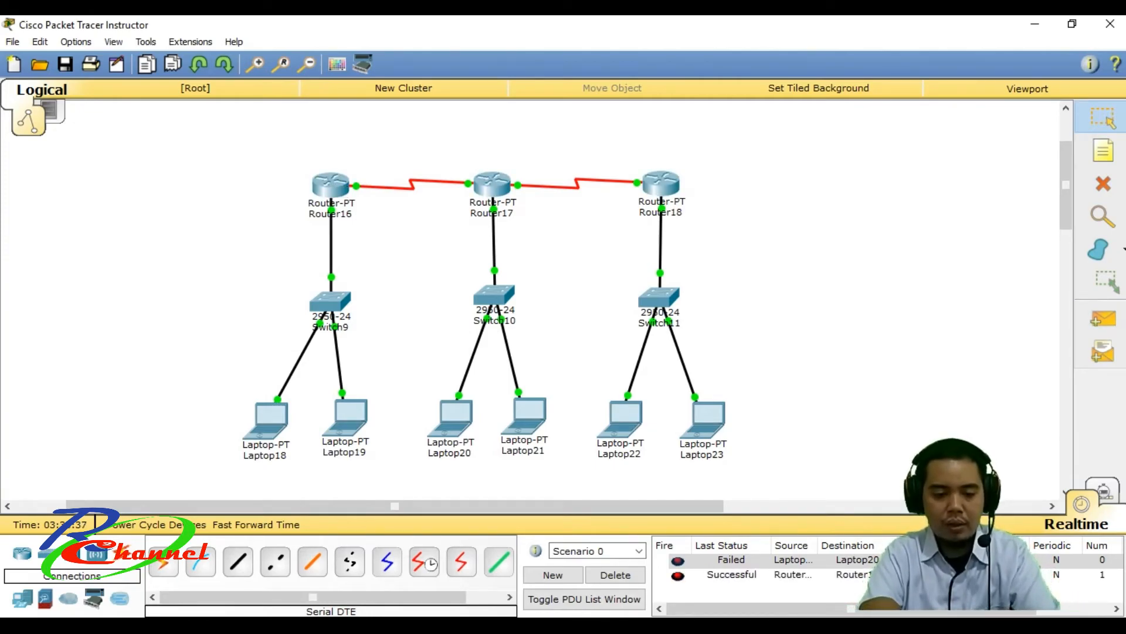
left_click(1103, 319)
left_click(493, 184)
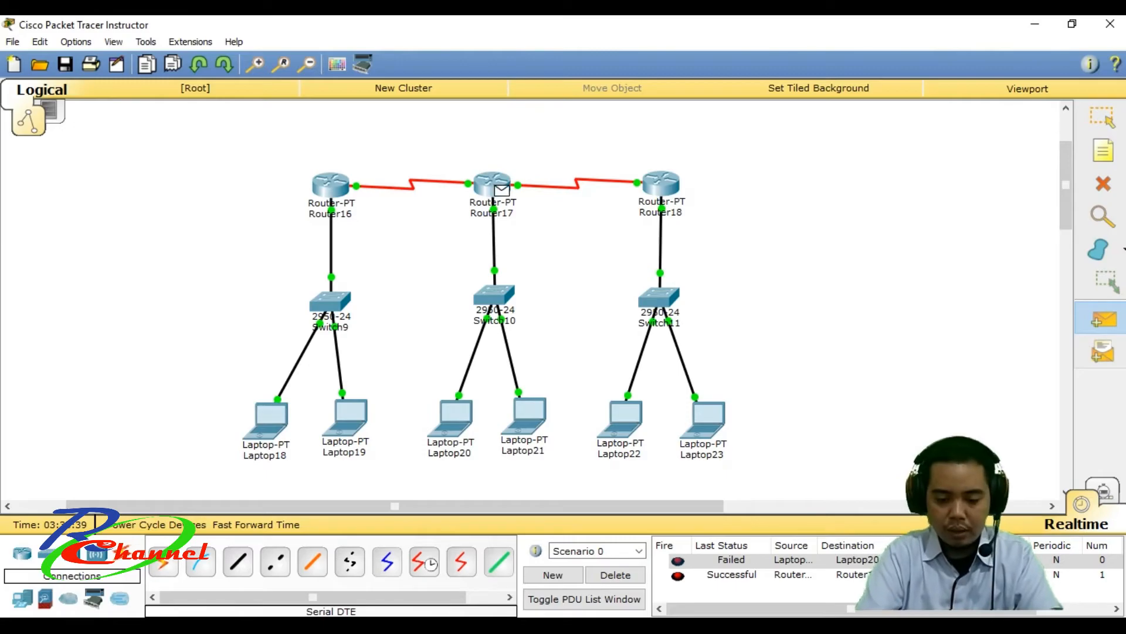
left_click(661, 184)
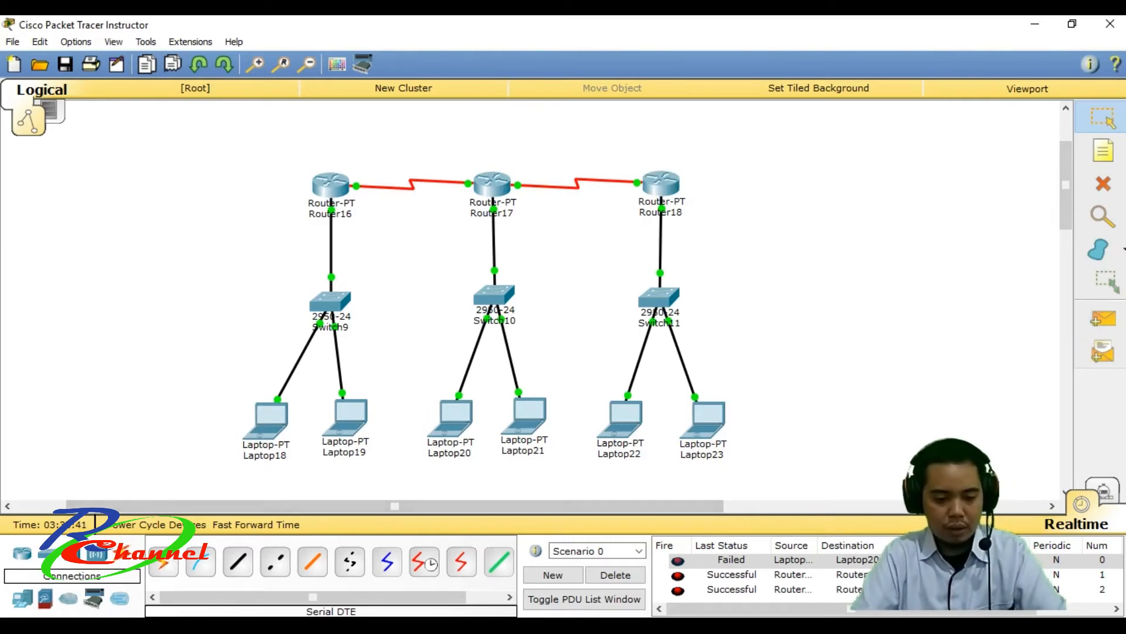
left_click(615, 574)
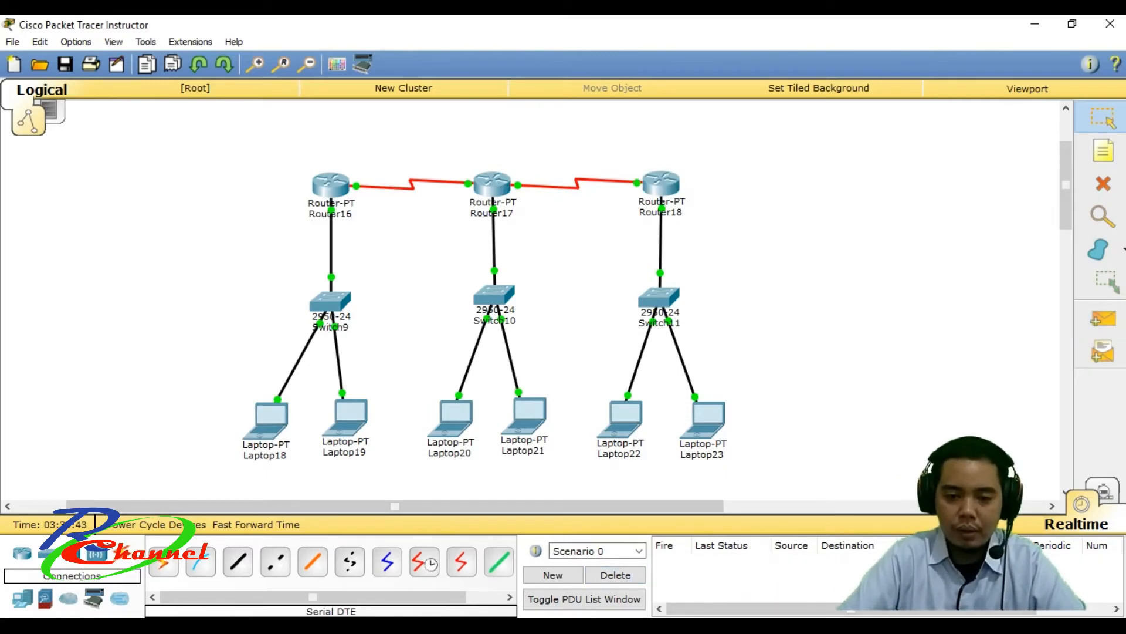
Step: Test connectivity with a simple PDU from Router16 to Router18 and clear the scenario's PDU list
left_click(1103, 318)
left_click(332, 185)
left_click(661, 183)
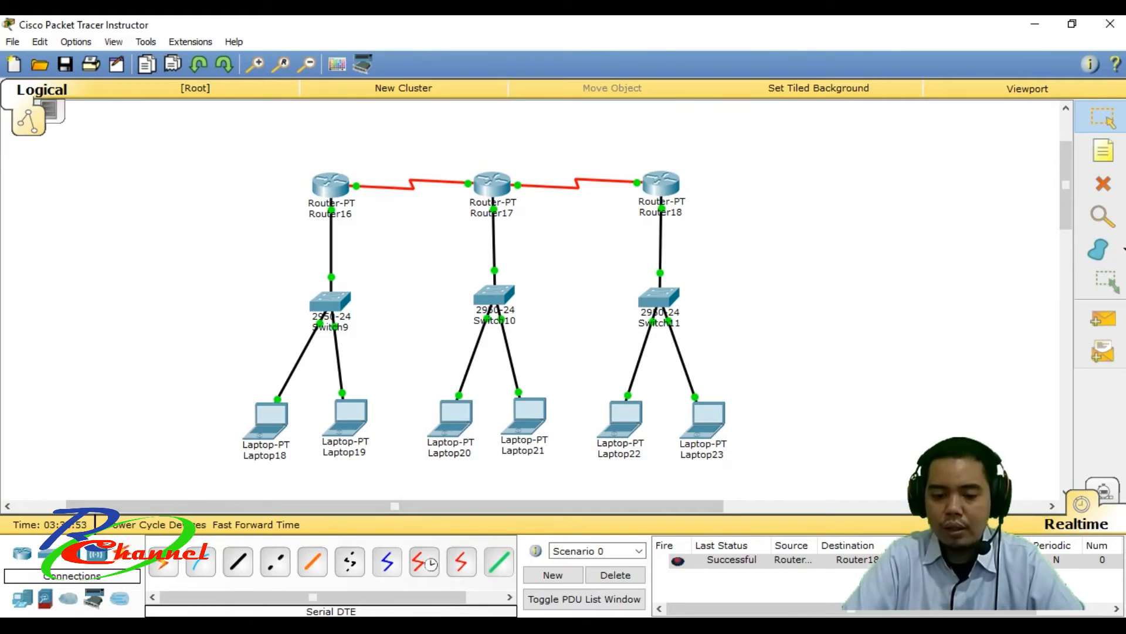
left_click(615, 575)
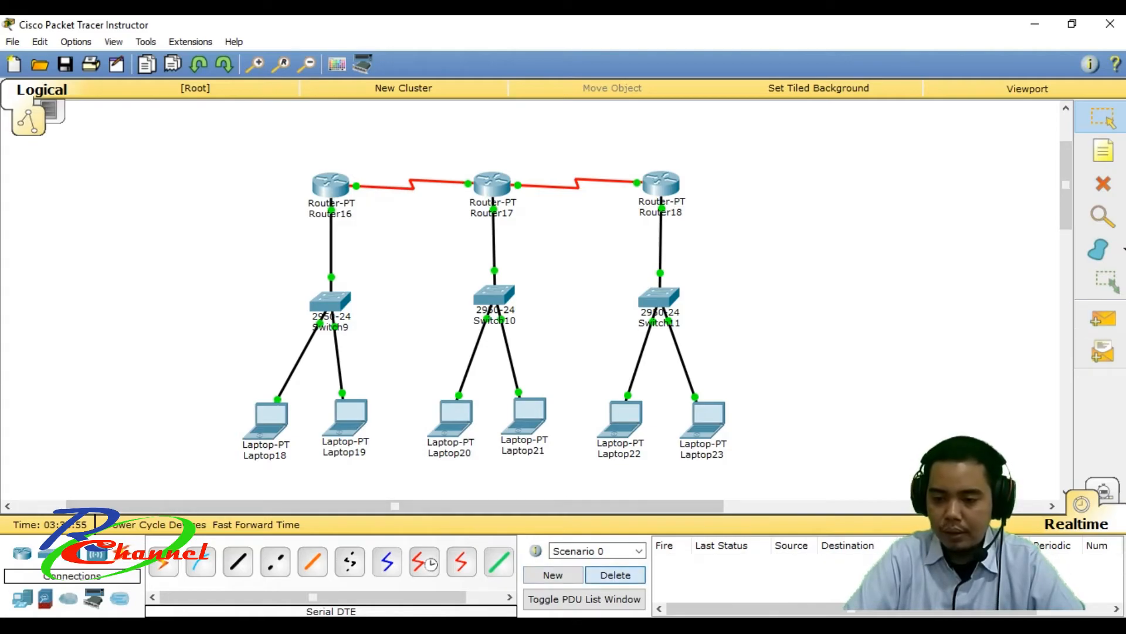
Step: Send two simple PDUs from Laptop18 to Laptop20 to test connectivity, and clear the scenario's PDU list
left_click(1104, 318)
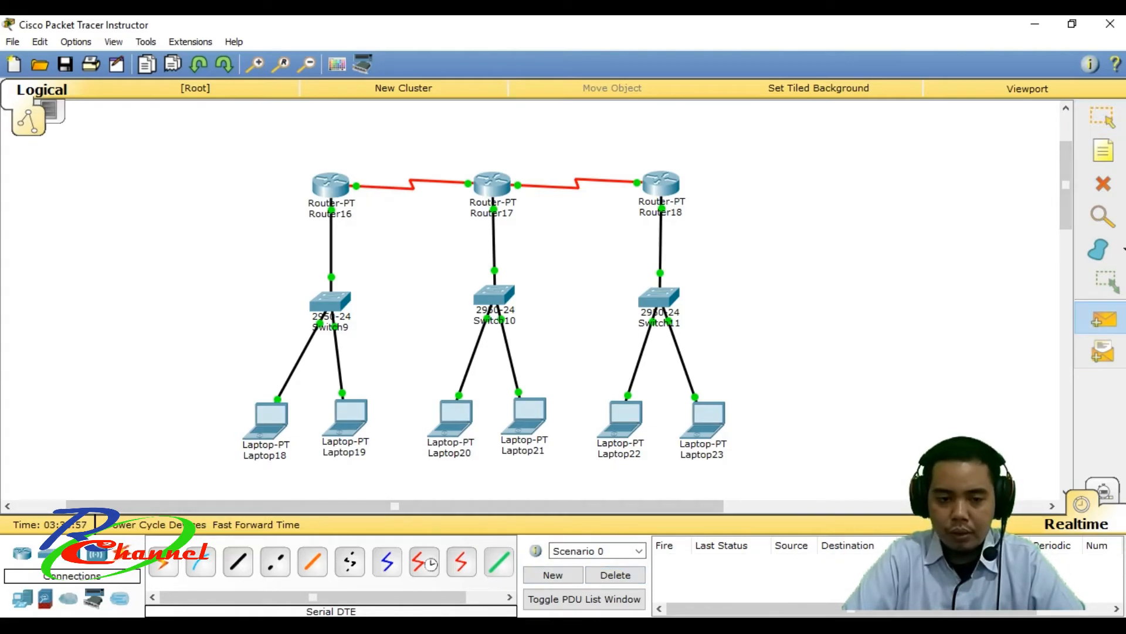
left_click(269, 423)
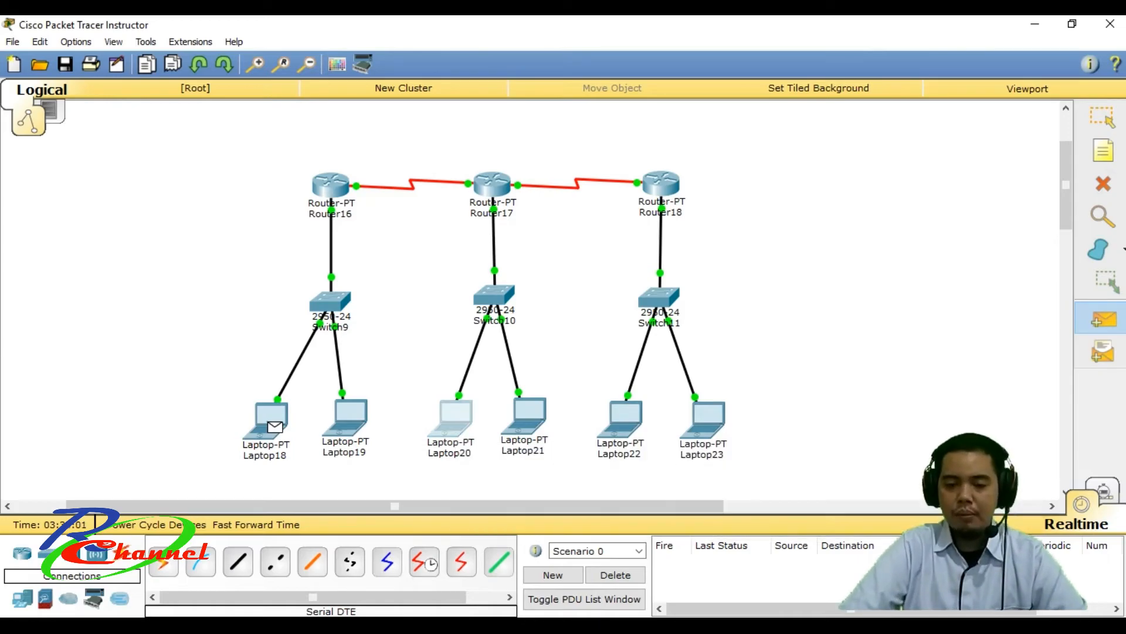
left_click(454, 418)
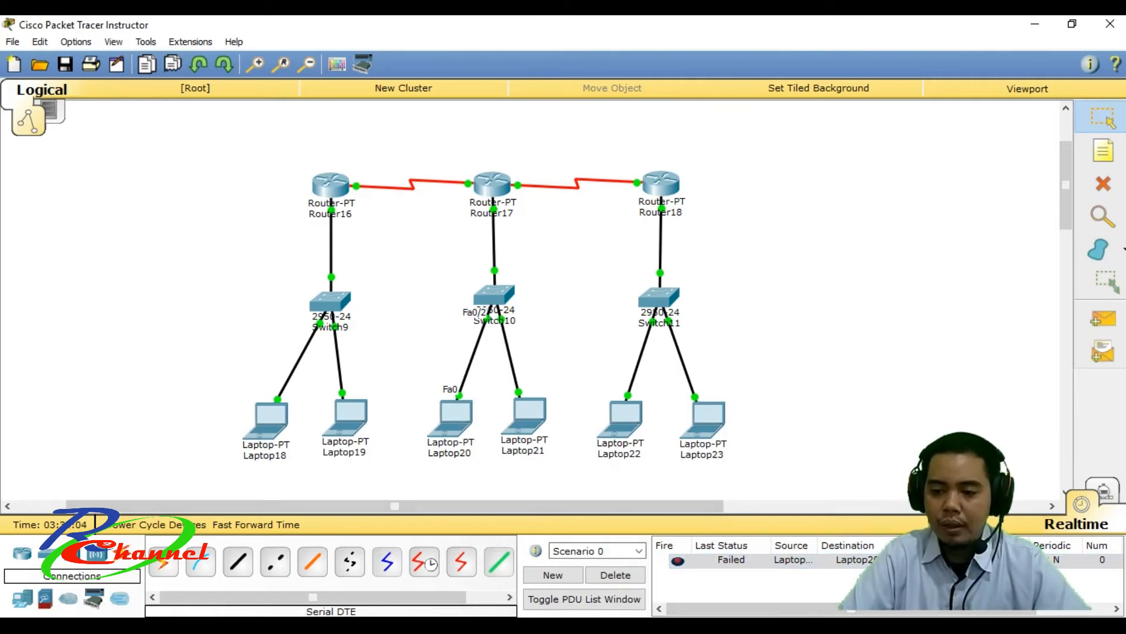
left_click(1103, 318)
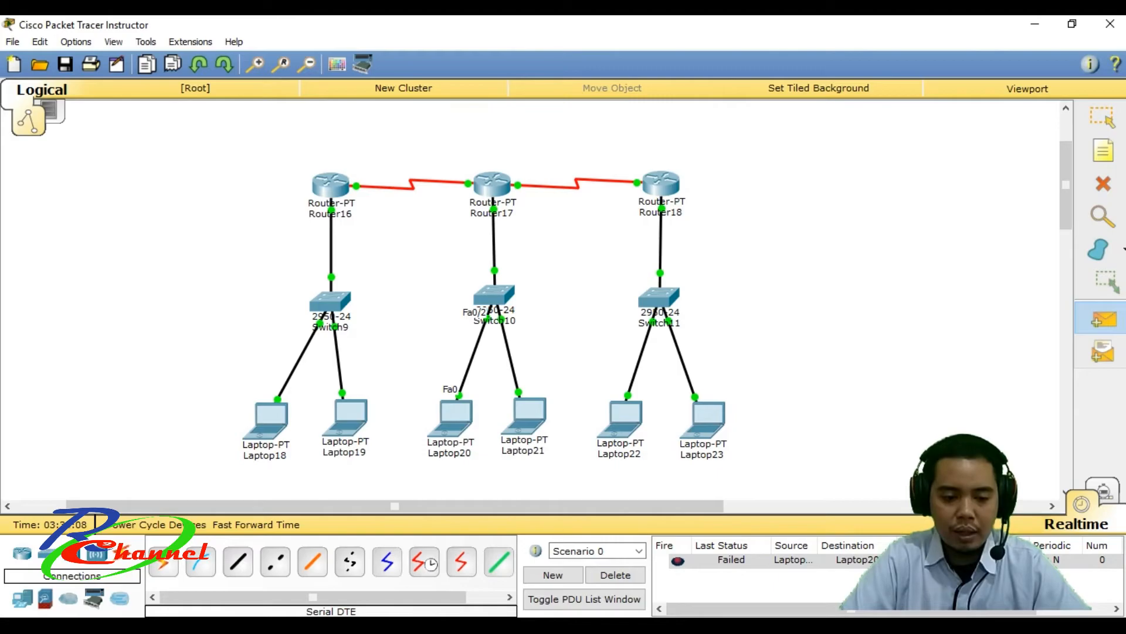
left_click(265, 419)
left_click(450, 417)
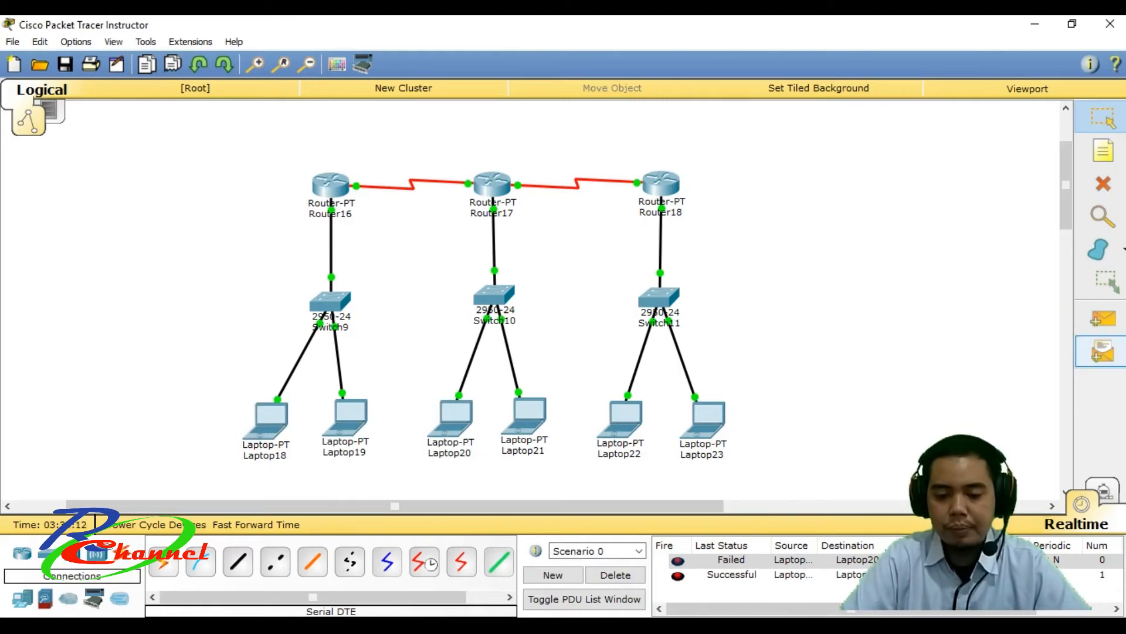
left_click(616, 574)
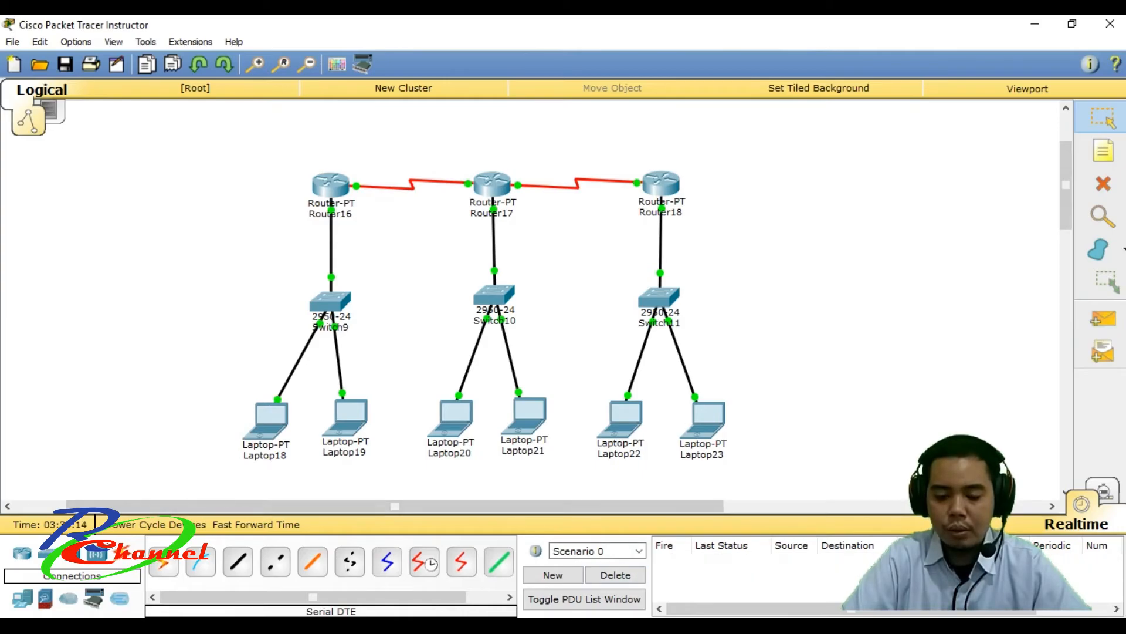
Step: Send repeated simple PDUs to Laptop19, starting from Laptop22, to test connectivity between the outer LANs
left_click(1103, 318)
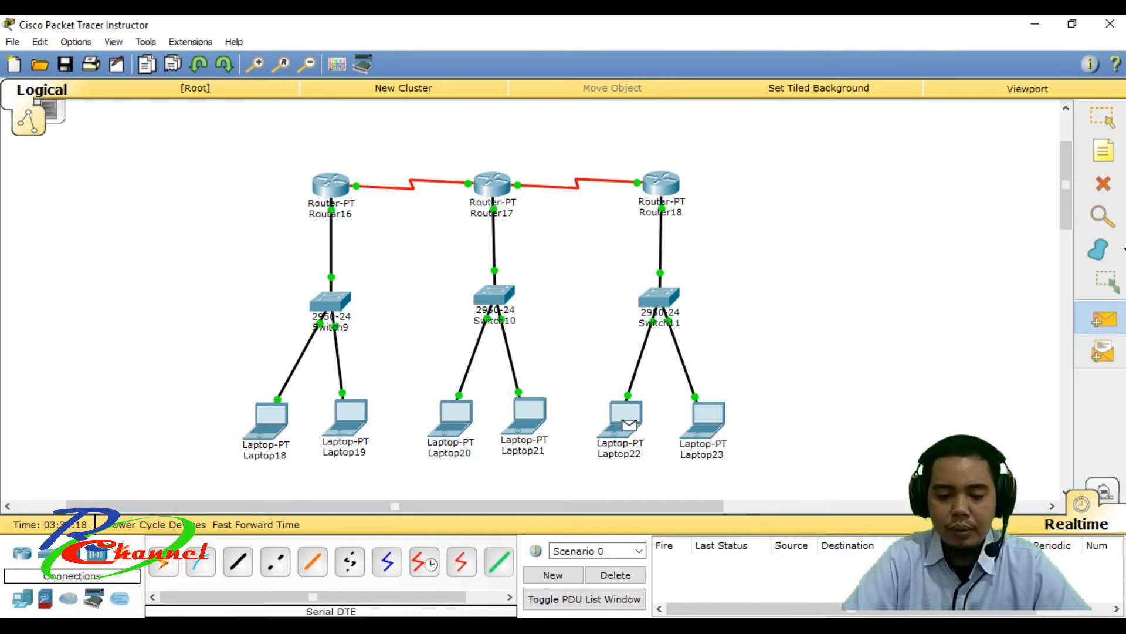
left_click(630, 424)
left_click(346, 416)
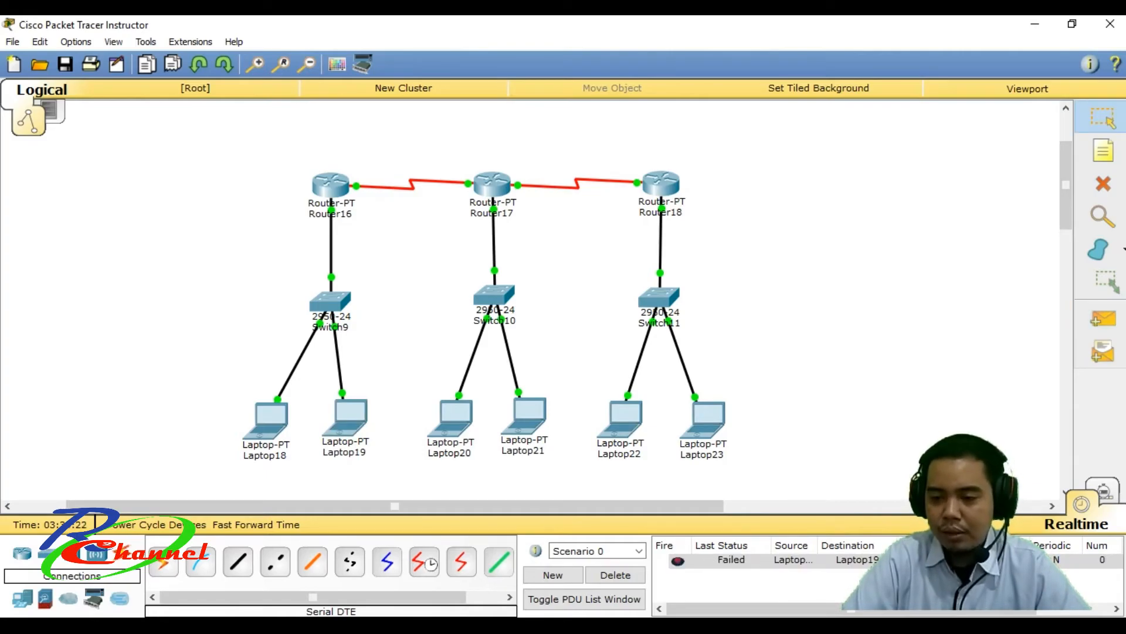
left_click(1103, 319)
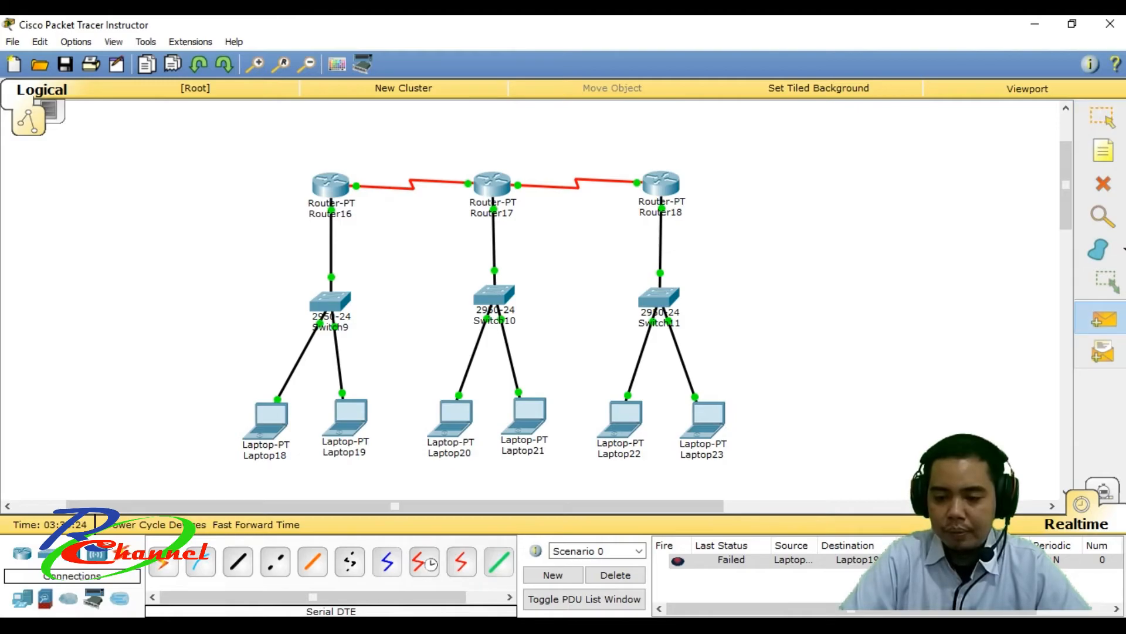
left_click(347, 416)
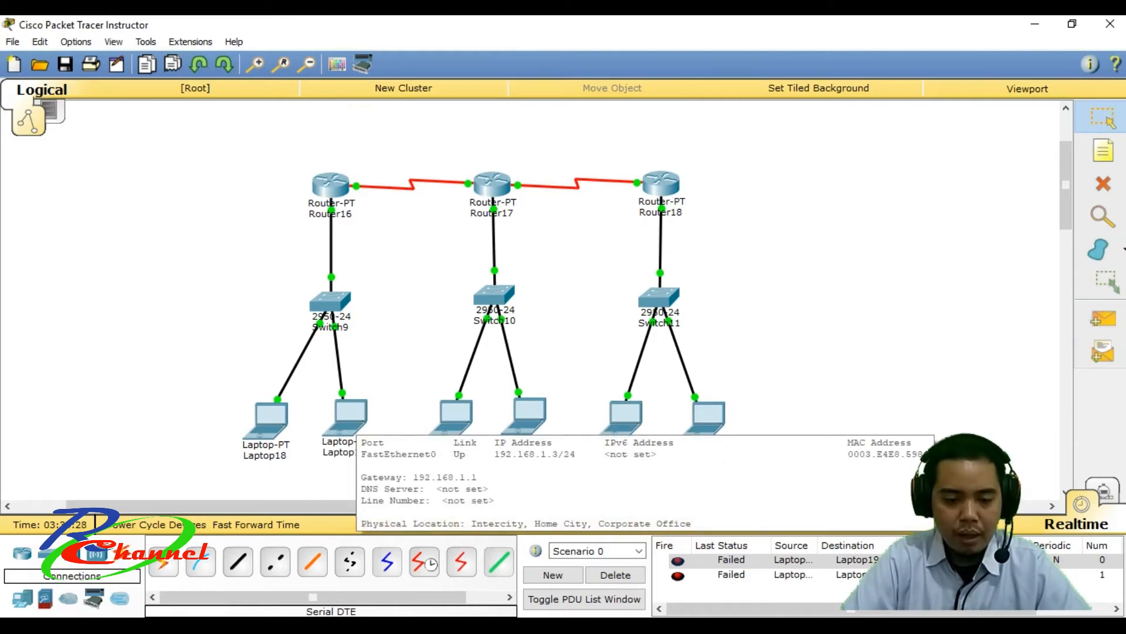
left_click(1103, 320)
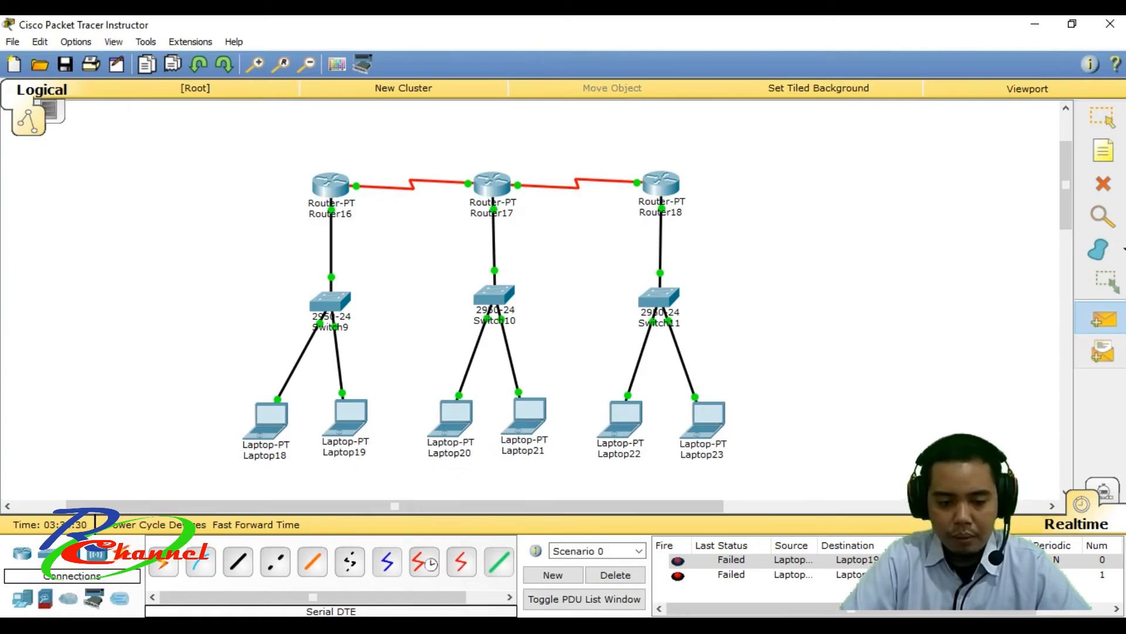
left_click(627, 419)
left_click(347, 416)
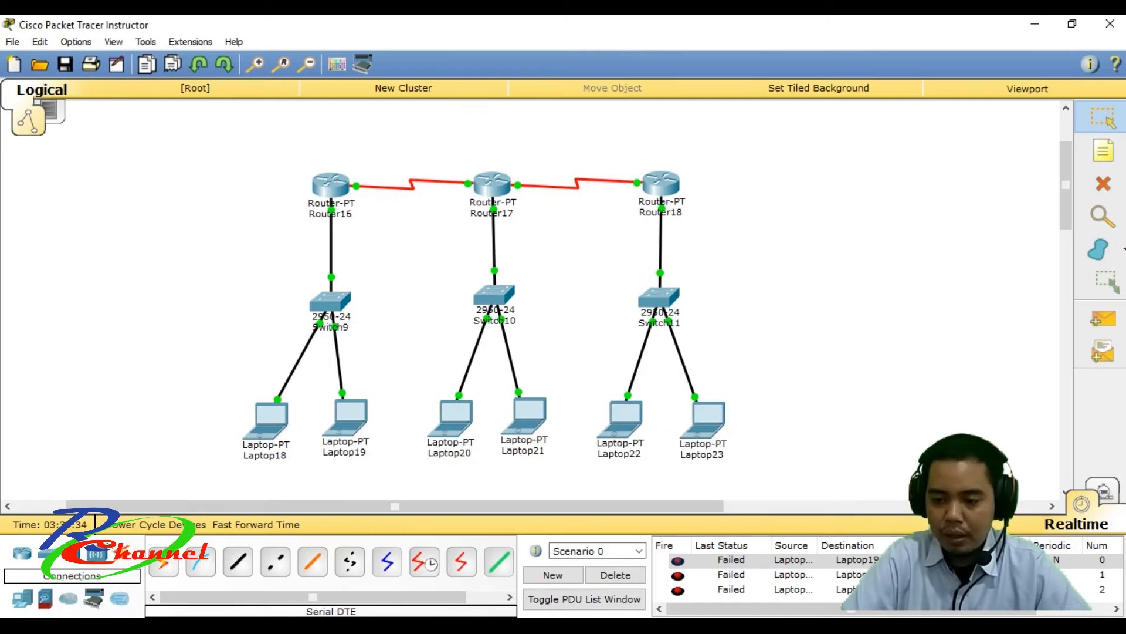
Step: Send a simple PDU from Router18 to Router17 and review the source, destination and status in the PDU list
left_click(1103, 318)
left_click(661, 184)
left_click(492, 184)
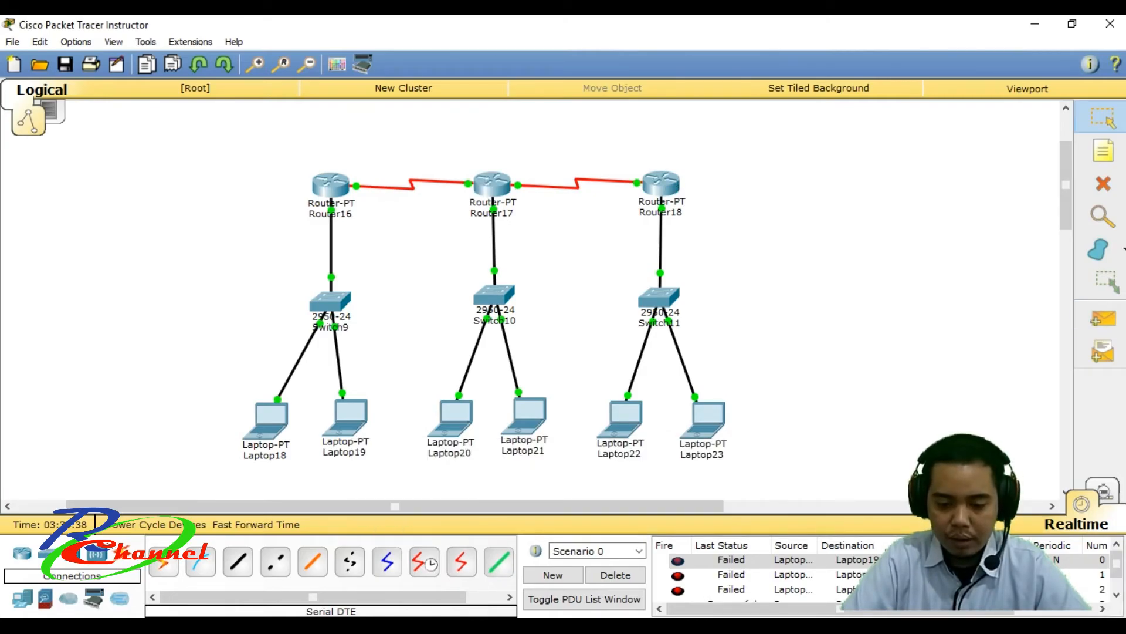
left_click_drag(938, 609, 1020, 609)
scroll(997, 578, "down", 1)
scroll(997, 575, "up", 1)
scroll(998, 575, "down", 1)
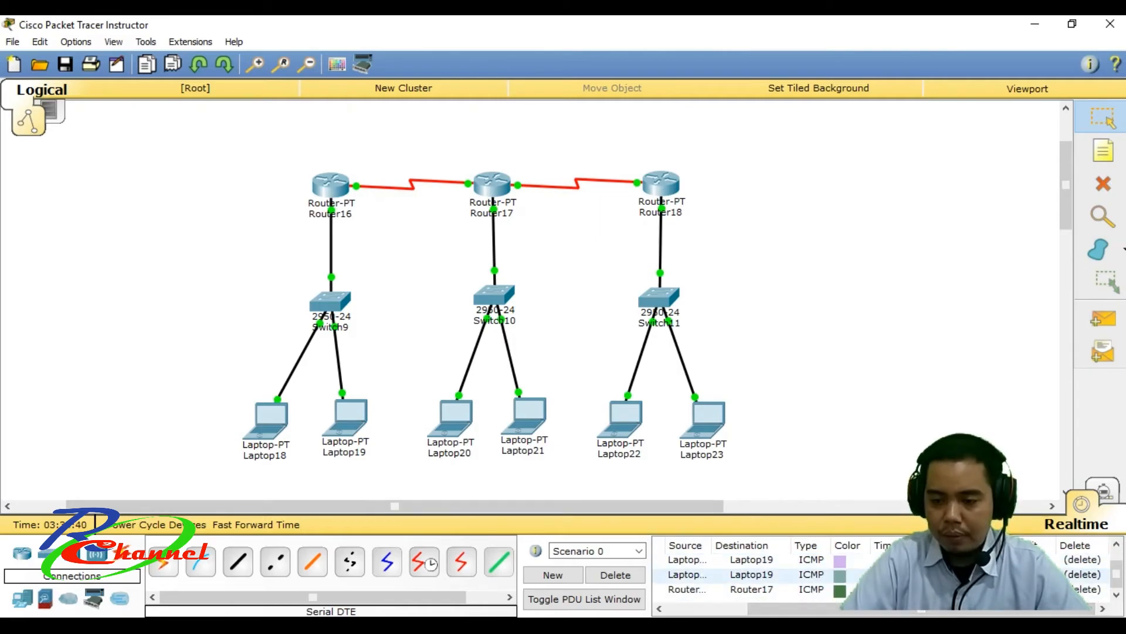
left_click_drag(1009, 609, 928, 609)
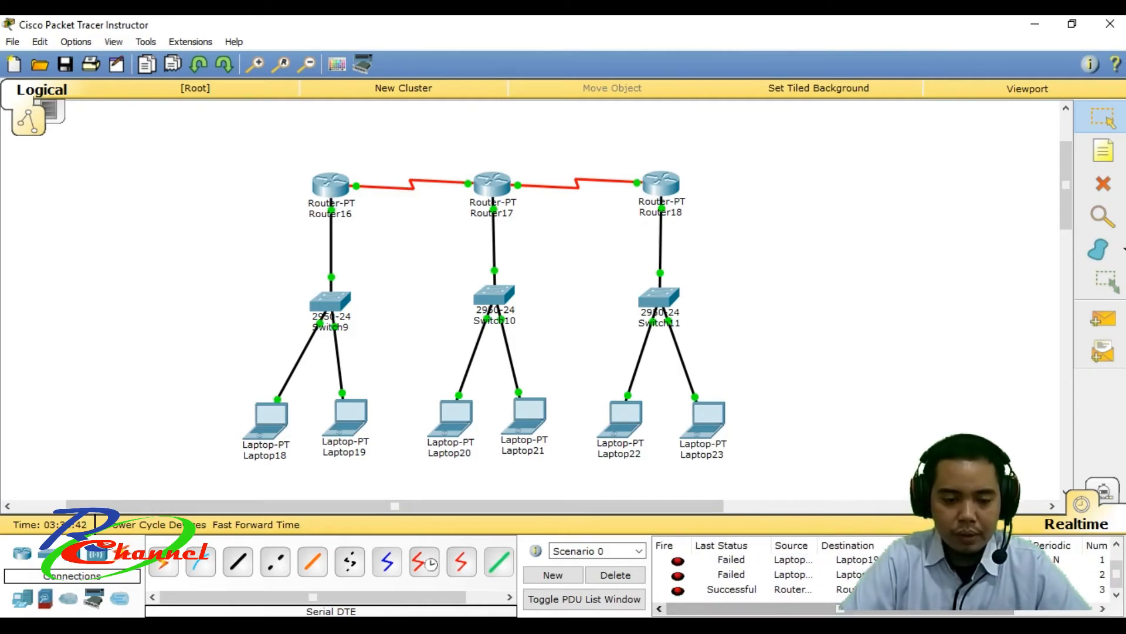
Step: Clear the scenario's PDU list and open Laptop22's IP configuration to check its address, subnet mask and gateway
left_click(615, 575)
left_click(623, 418)
left_click(372, 203)
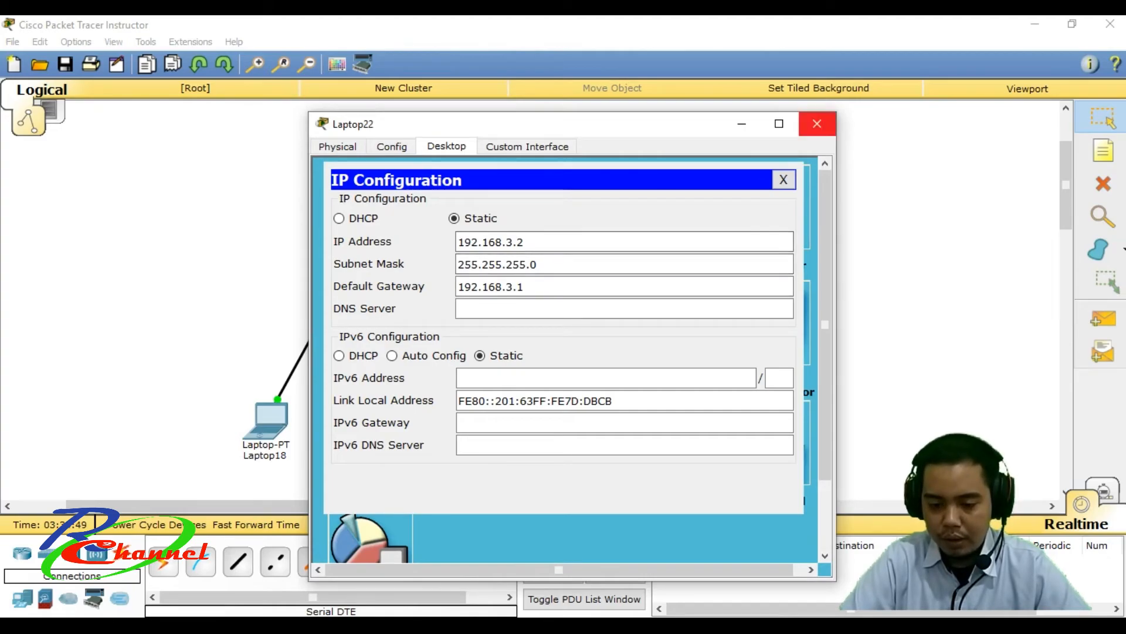
Step: Close Laptop22's configuration window and send a simple PDU from Laptop22 to Laptop23 to test connectivity inside their LAN
left_click(818, 124)
key("p")
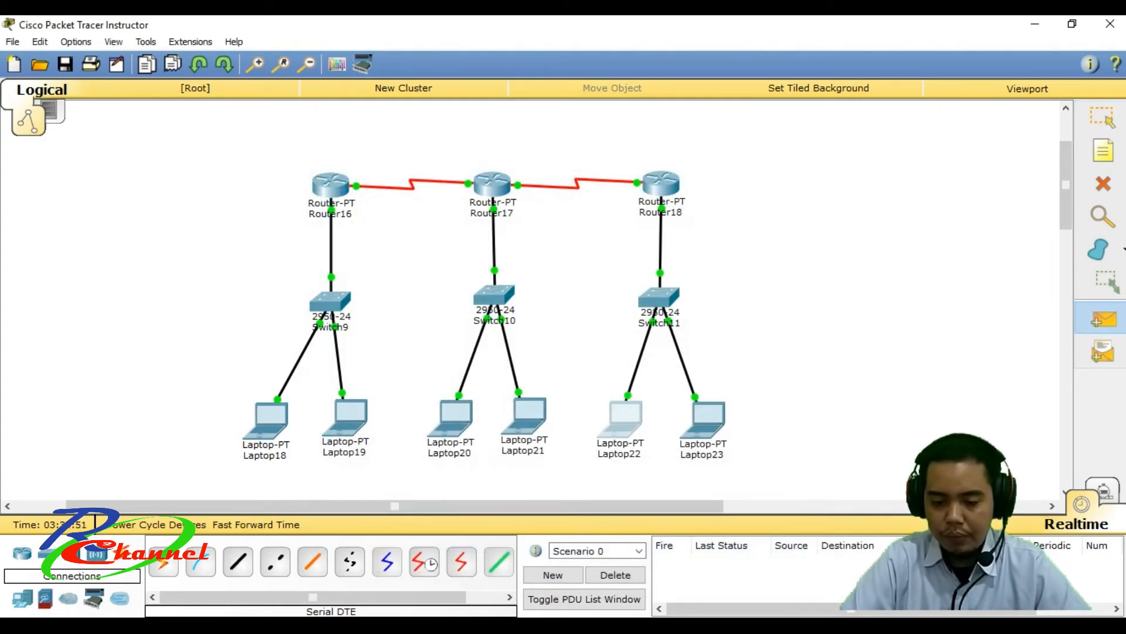
left_click(707, 418)
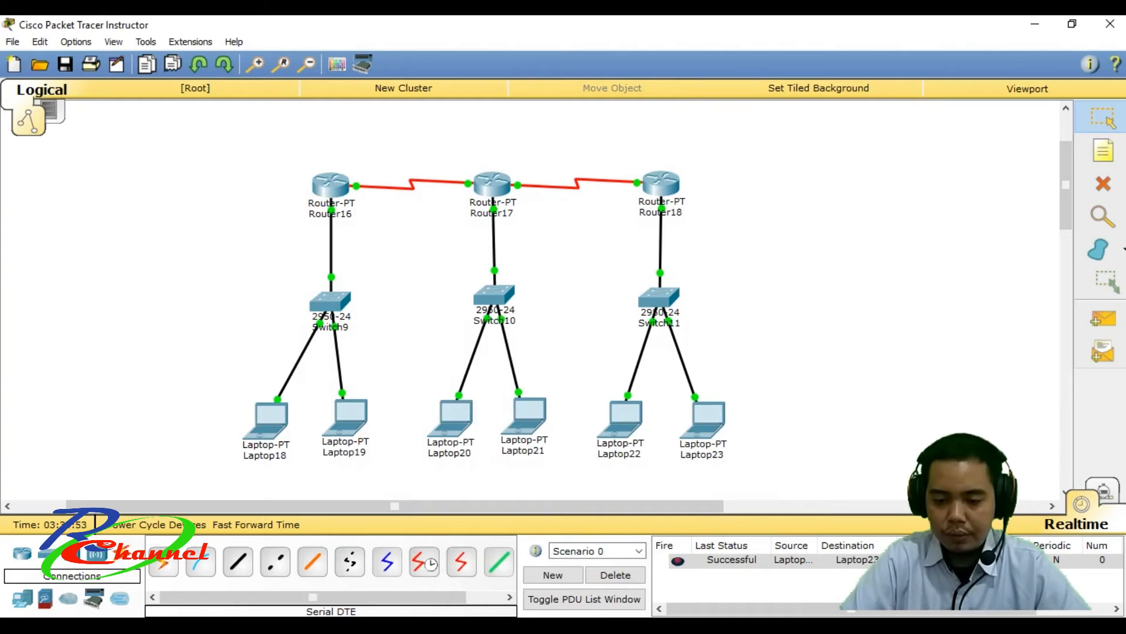
Step: Send two simple PDUs from Laptop22 to Laptop21 to test connectivity between the Router18 and Router17 LANs
key("p")
left_click(626, 418)
left_click(528, 414)
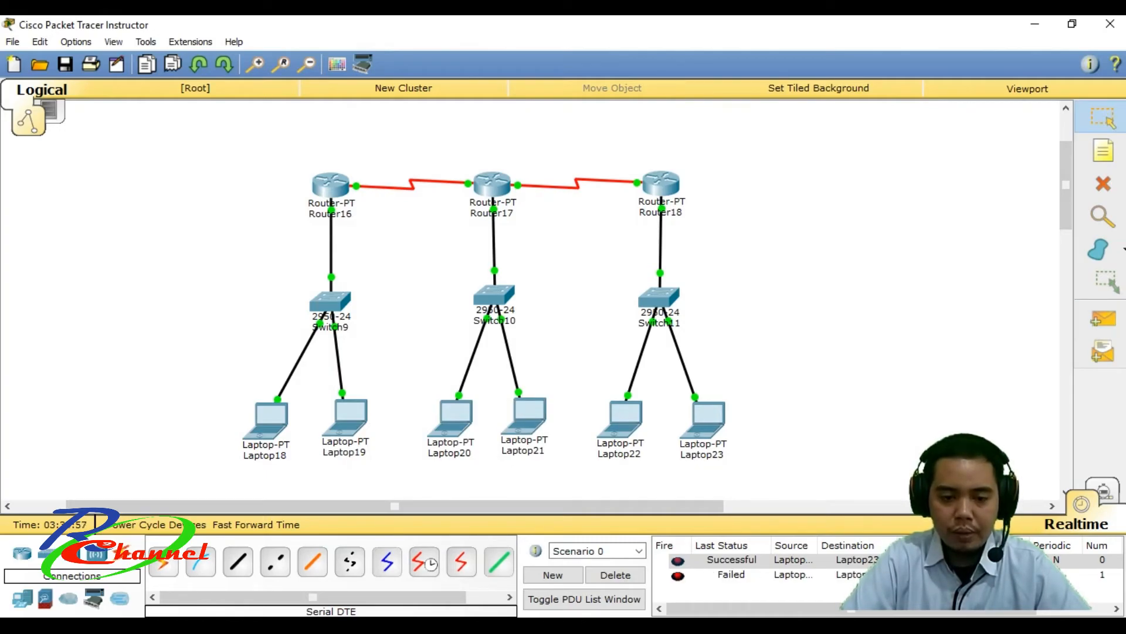
key("p")
left_click(627, 418)
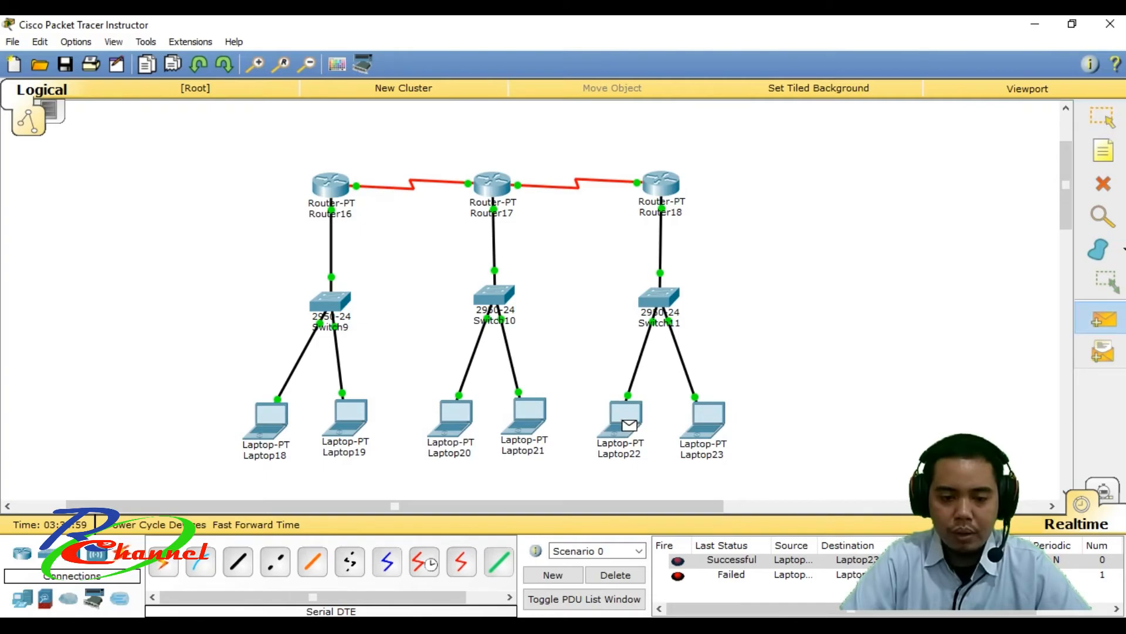
left_click(528, 414)
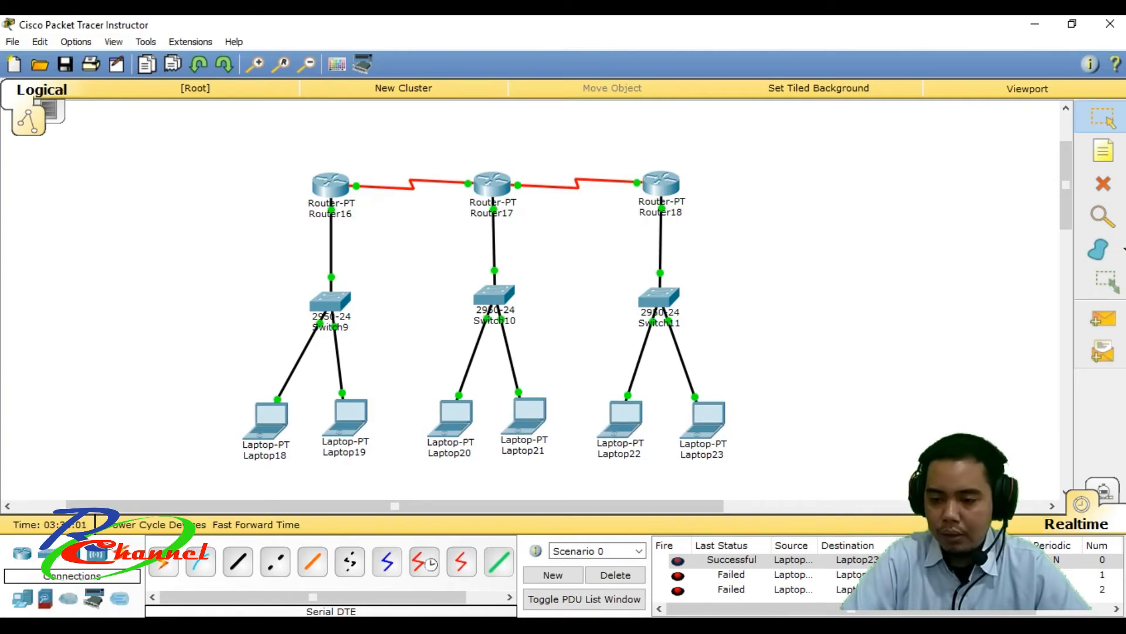
Step: Review Router18's command-line configuration, send a simple PDU from Laptop22 to Router18, and check its entry in the PDU list
left_click(662, 184)
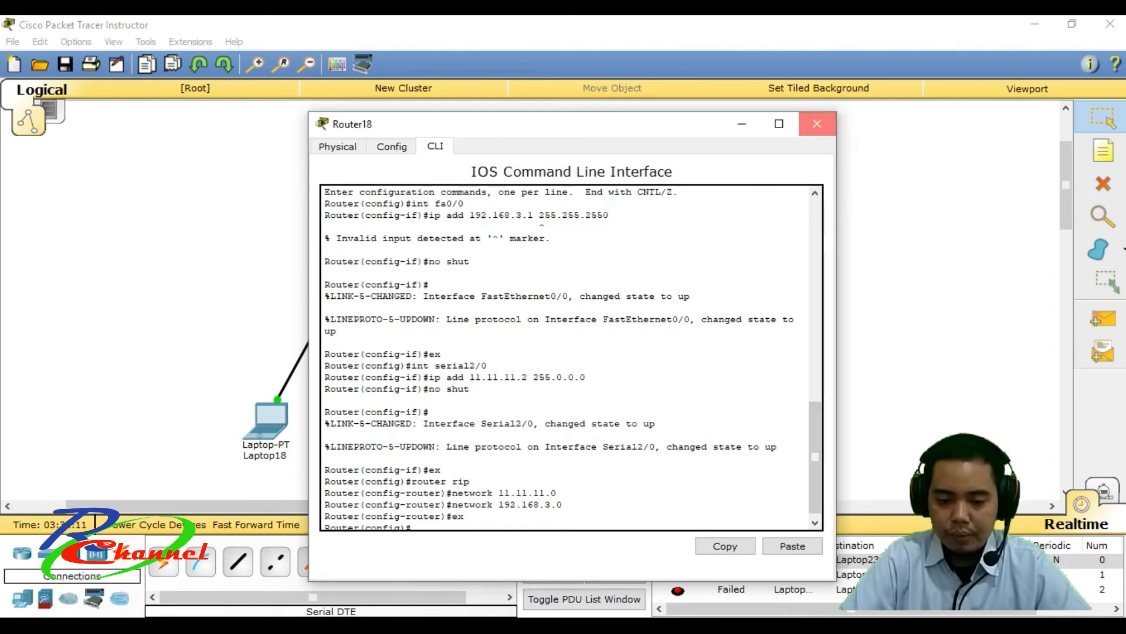
left_click(817, 124)
left_click(1103, 319)
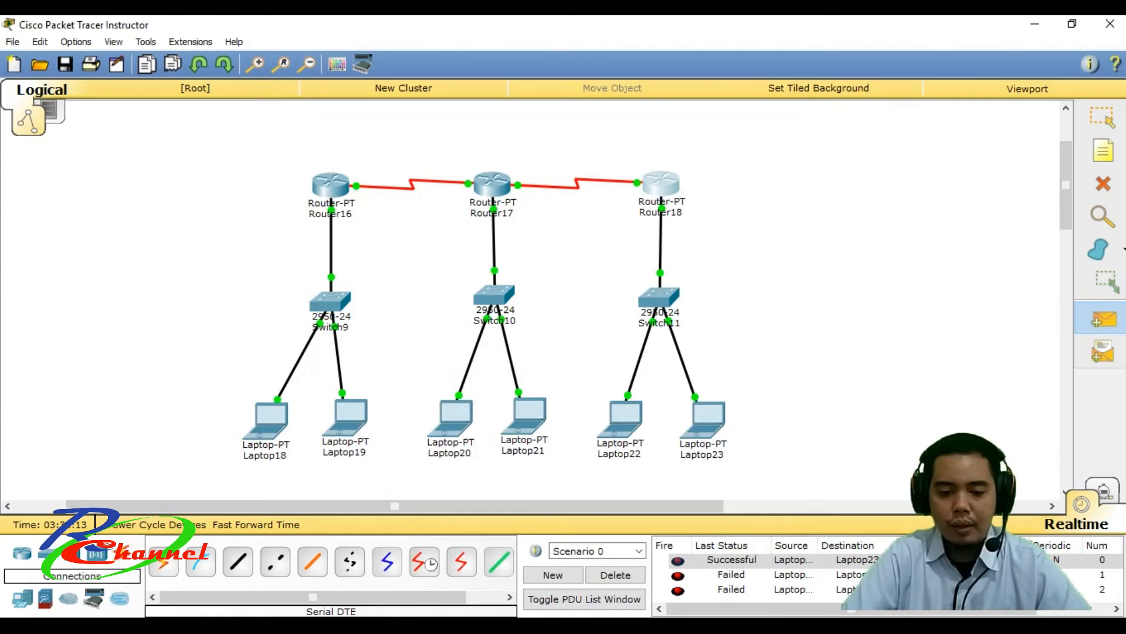
left_click(629, 424)
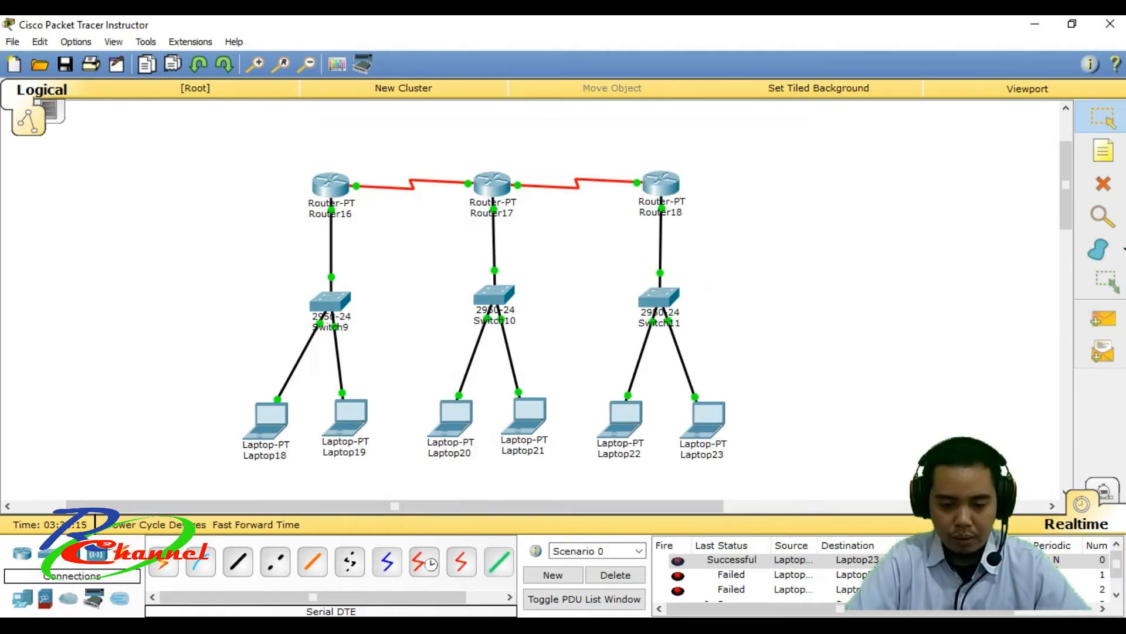
scroll(886, 574, "down", 1)
scroll(886, 574, "up", 1)
scroll(886, 575, "down", 1)
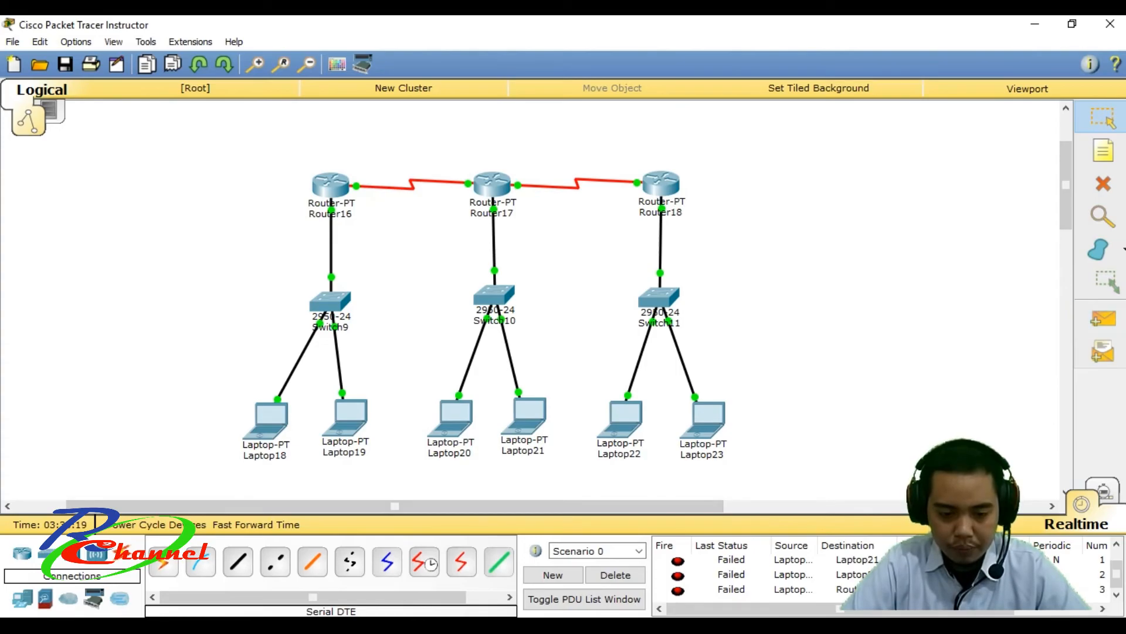
Step: Check the IP address, subnet mask and default gateway in the IP configurations of Laptop22 and Laptop23
left_click(623, 417)
left_click(370, 195)
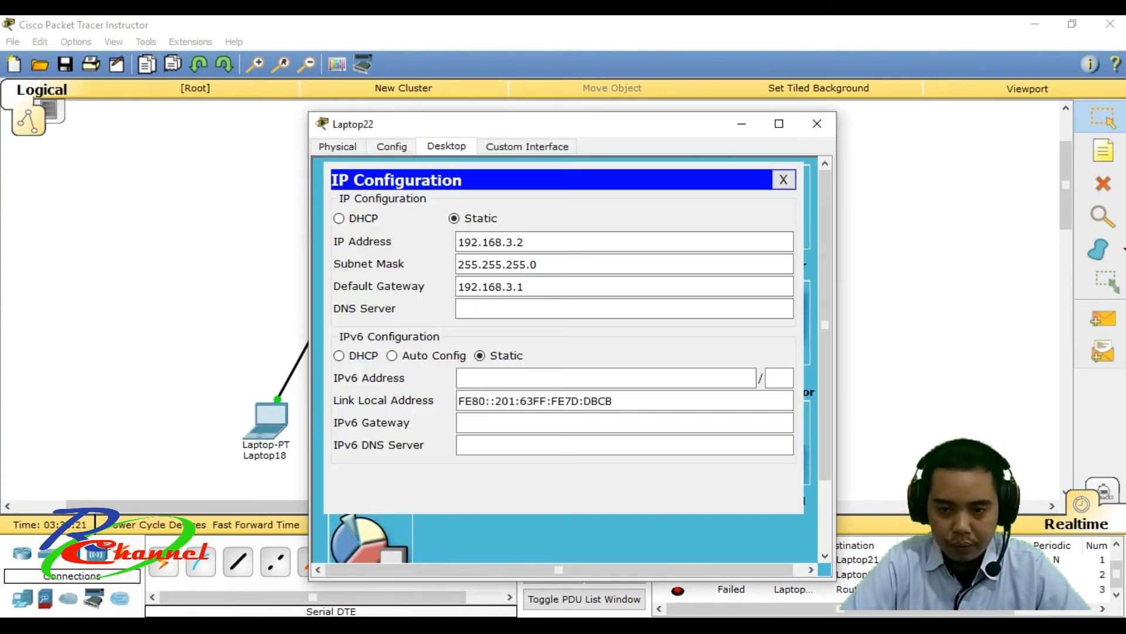
left_click(817, 124)
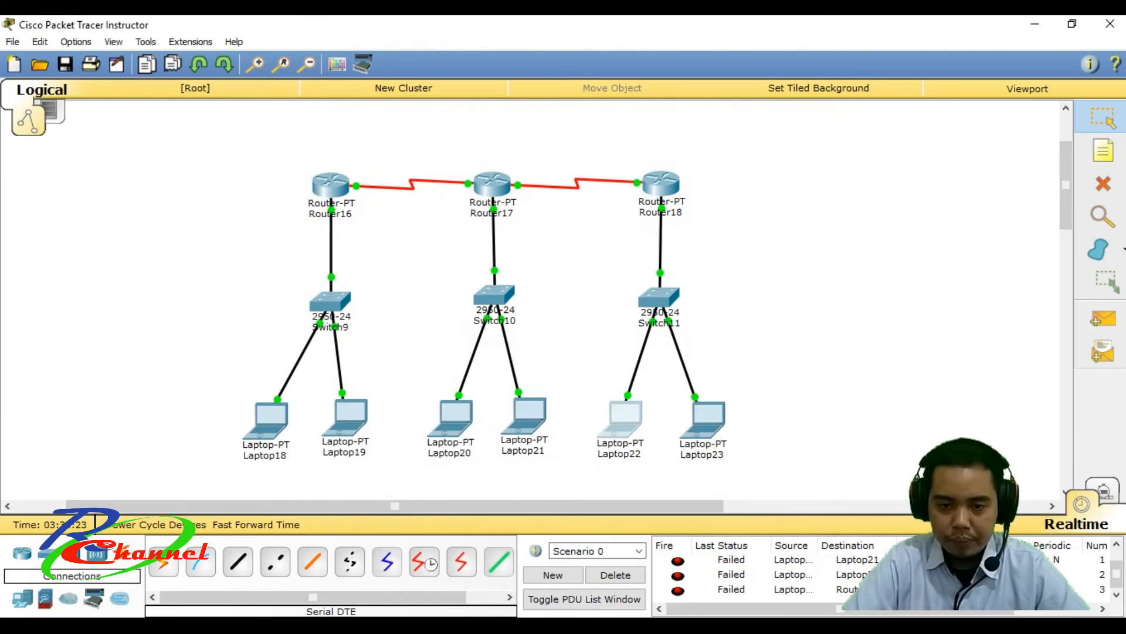
left_click(706, 417)
left_click(369, 199)
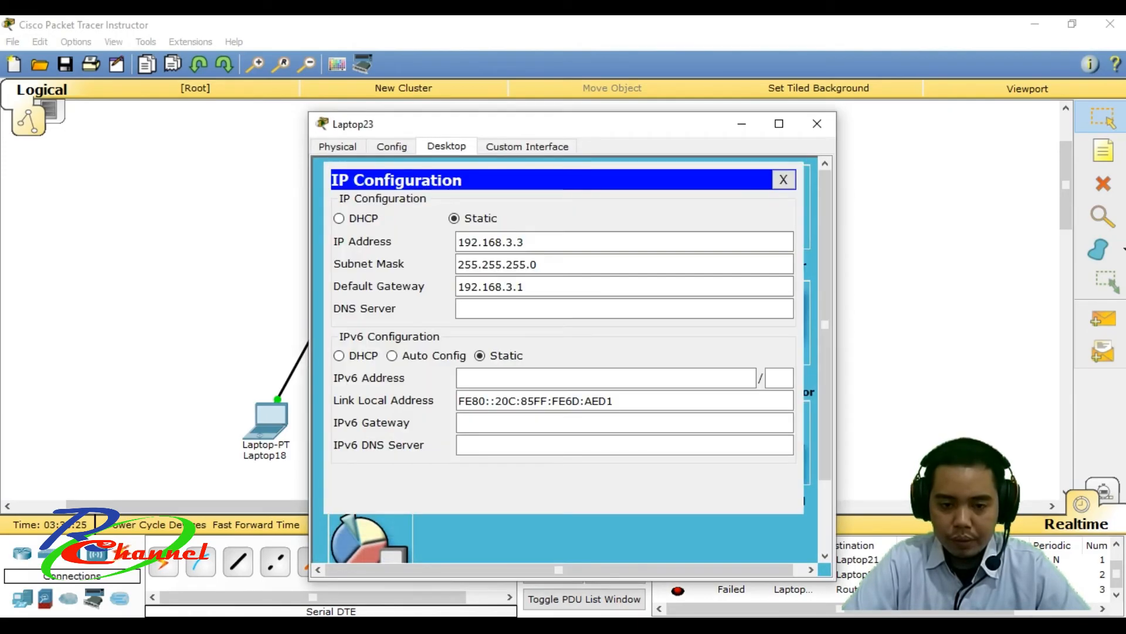
left_click(817, 123)
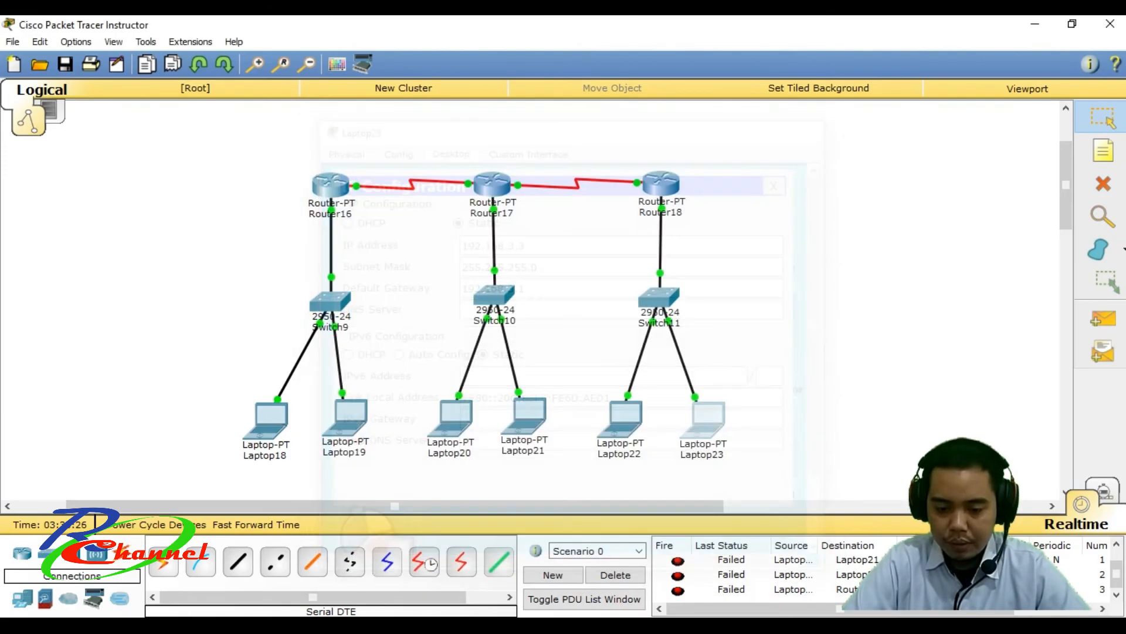
Step: Inspect Router18's port addresses and review its command-line history for a mistake in the FastEthernet0/0 address command
mouse_move(660, 191)
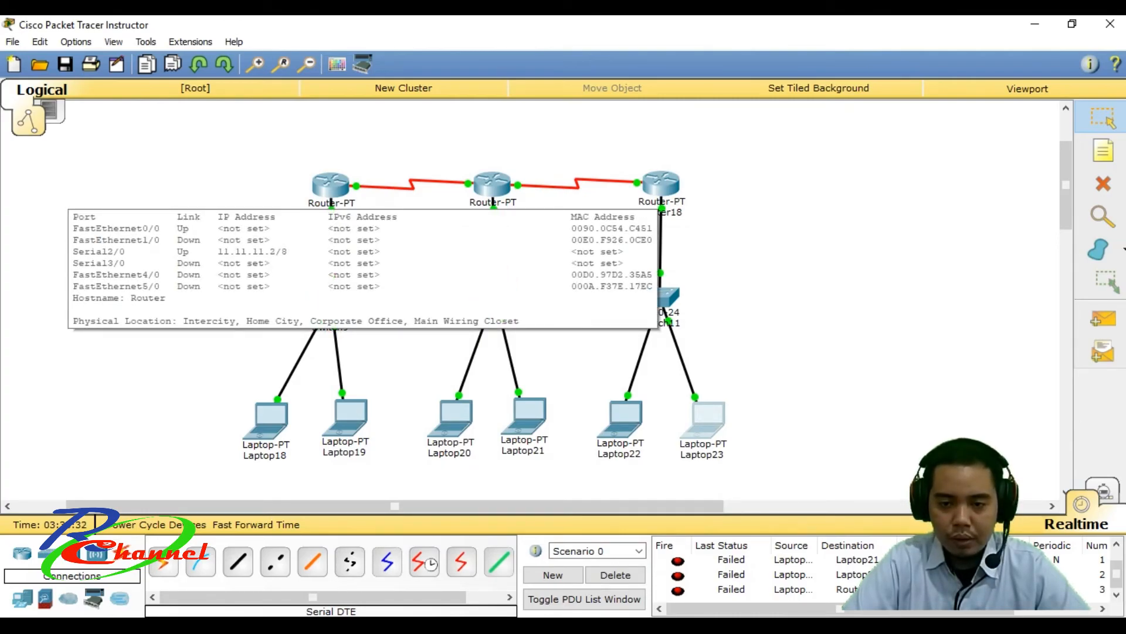
left_click(661, 185)
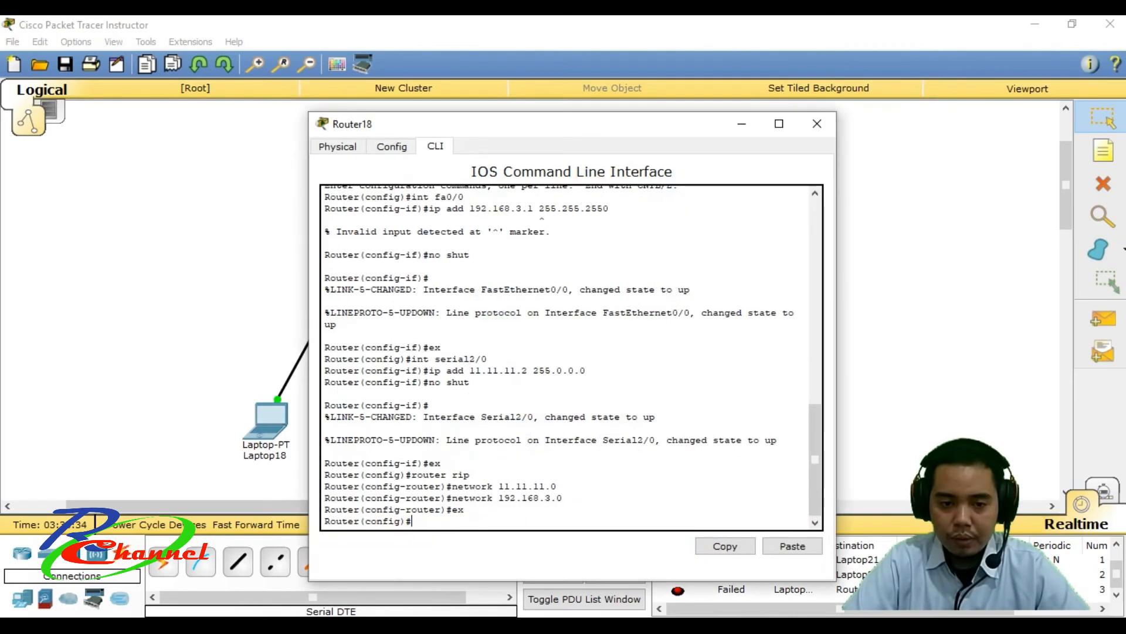
scroll(566, 357, "up", 4)
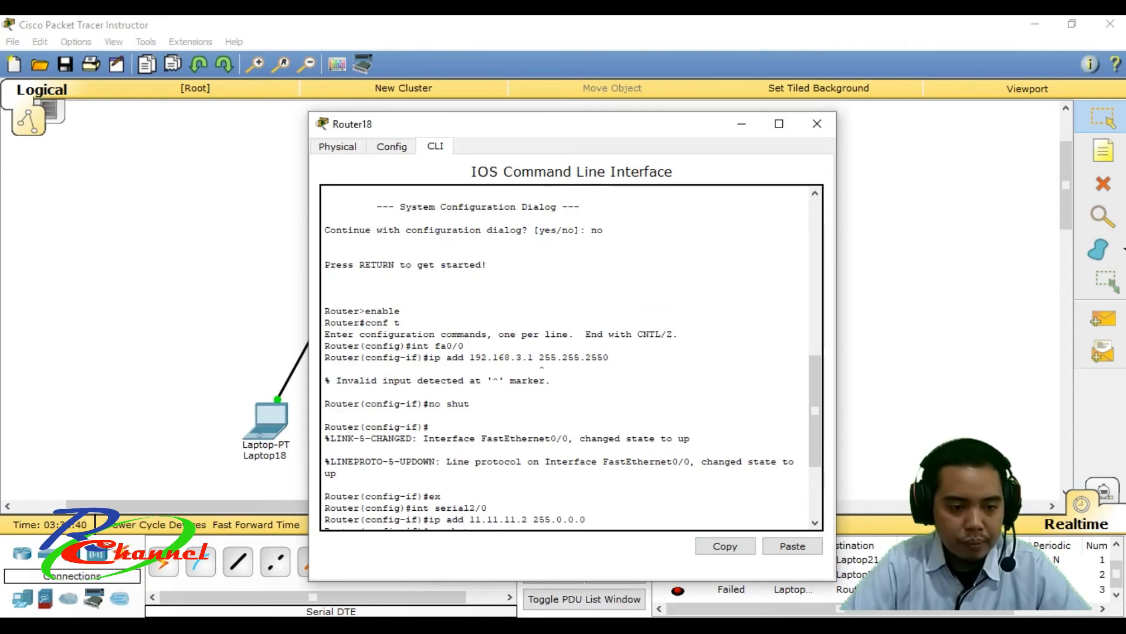
scroll(566, 358, "down", 4)
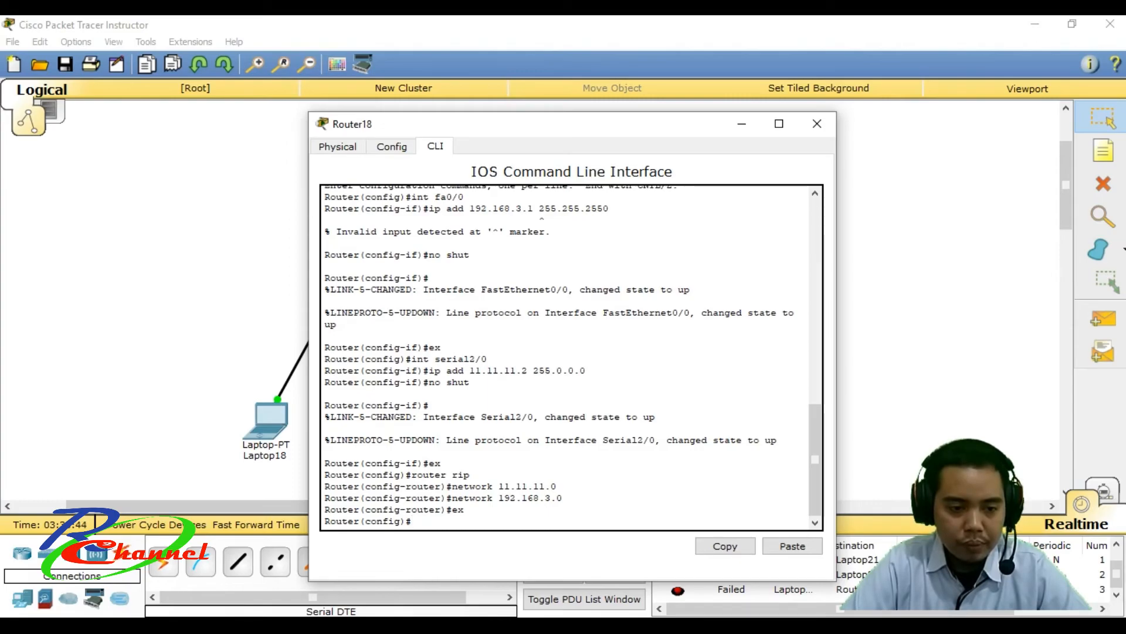
type("ex")
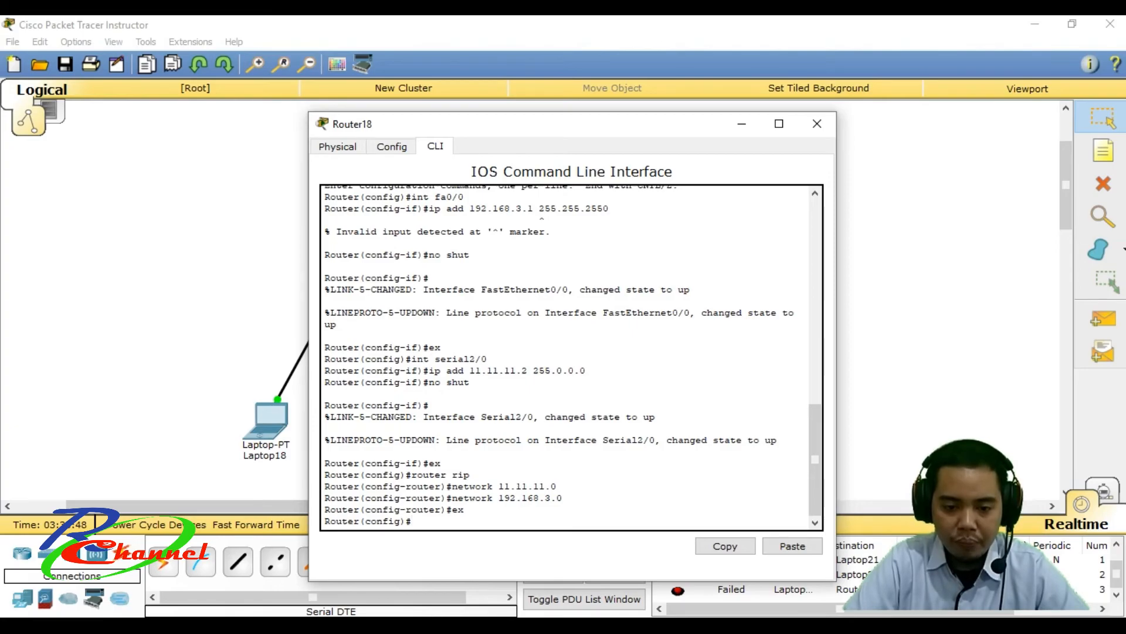
scroll(566, 358, "up", 1)
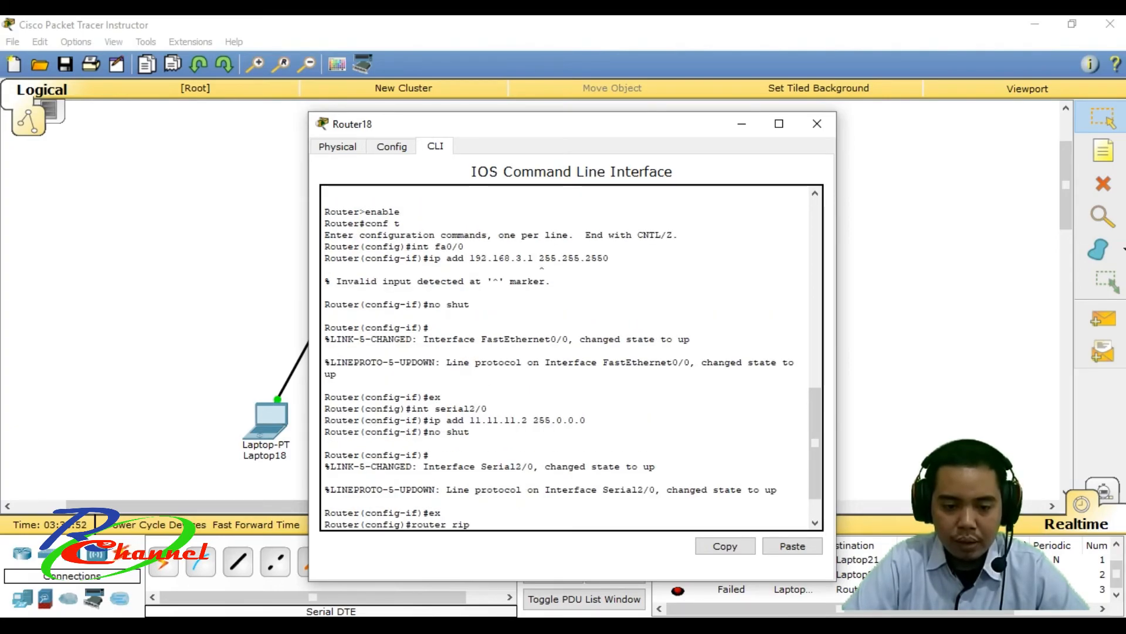
scroll(565, 357, "down", 2)
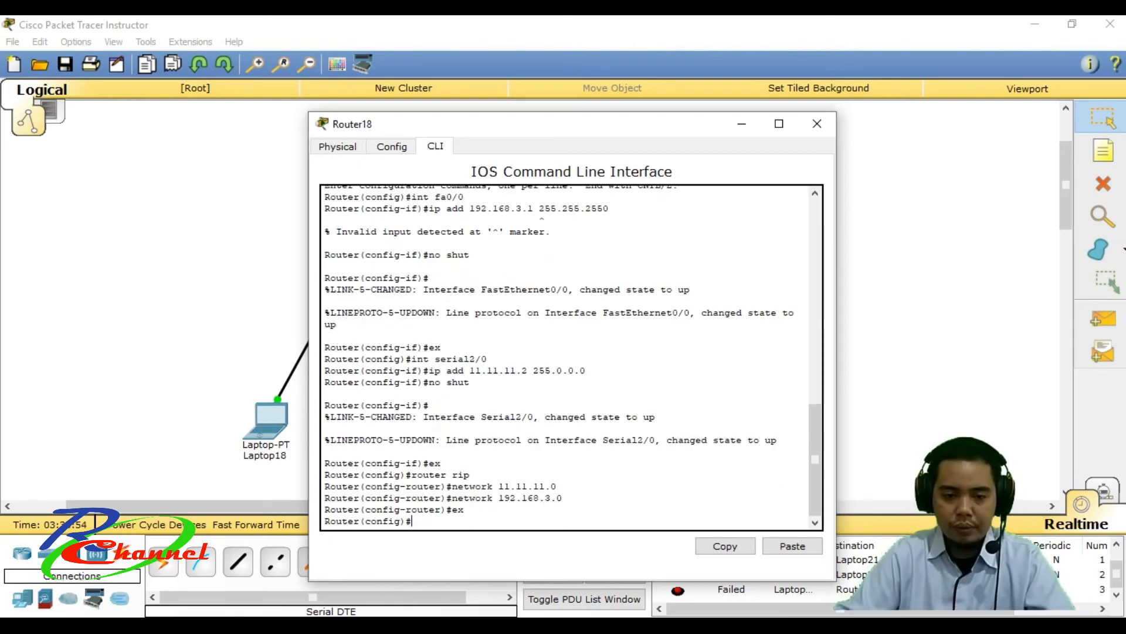
Step: Configure Router18's interface fa0/0 with IP address 192.168.3.1 and mask 255.255.255.0, enable it with no shut, and exit interface configuration
type("int fa0/0")
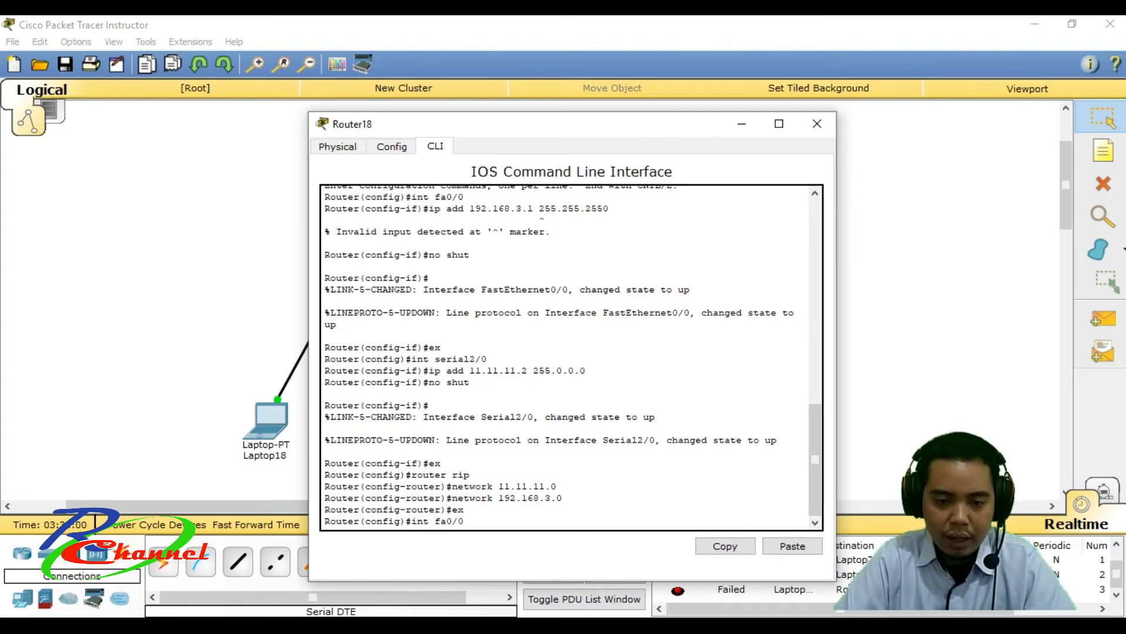
key("Return")
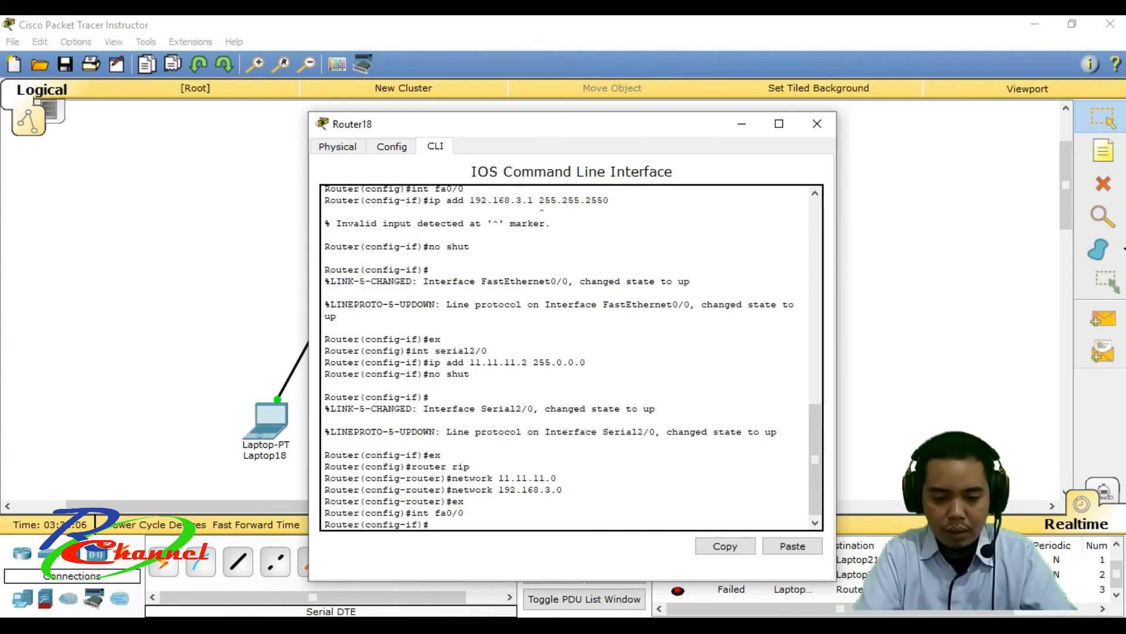
type("ip add ")
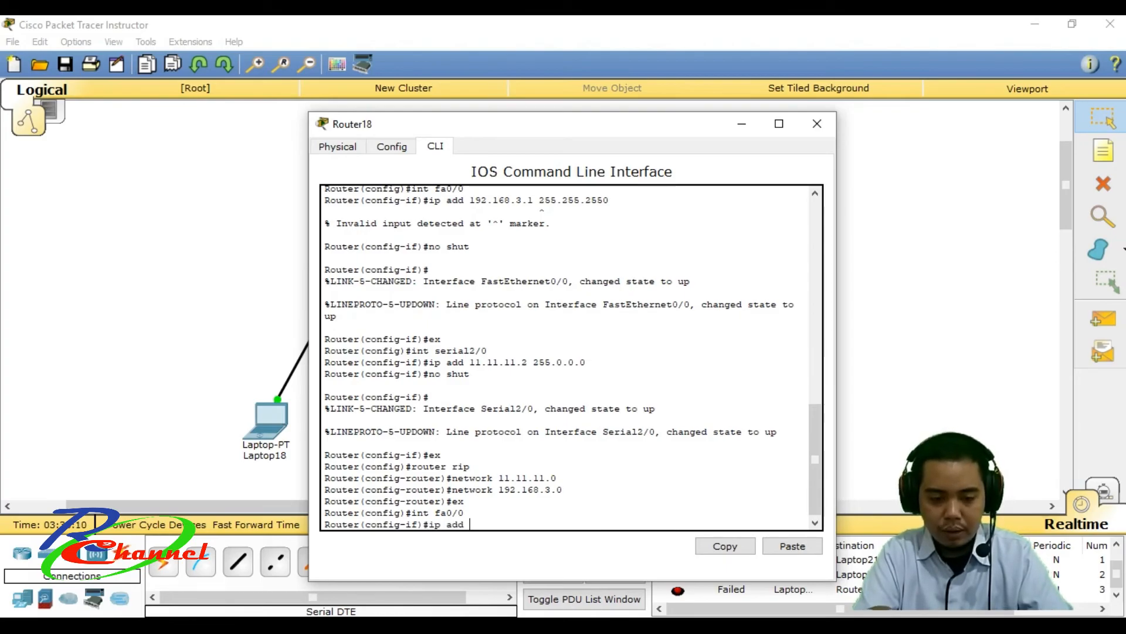
type("192.1")
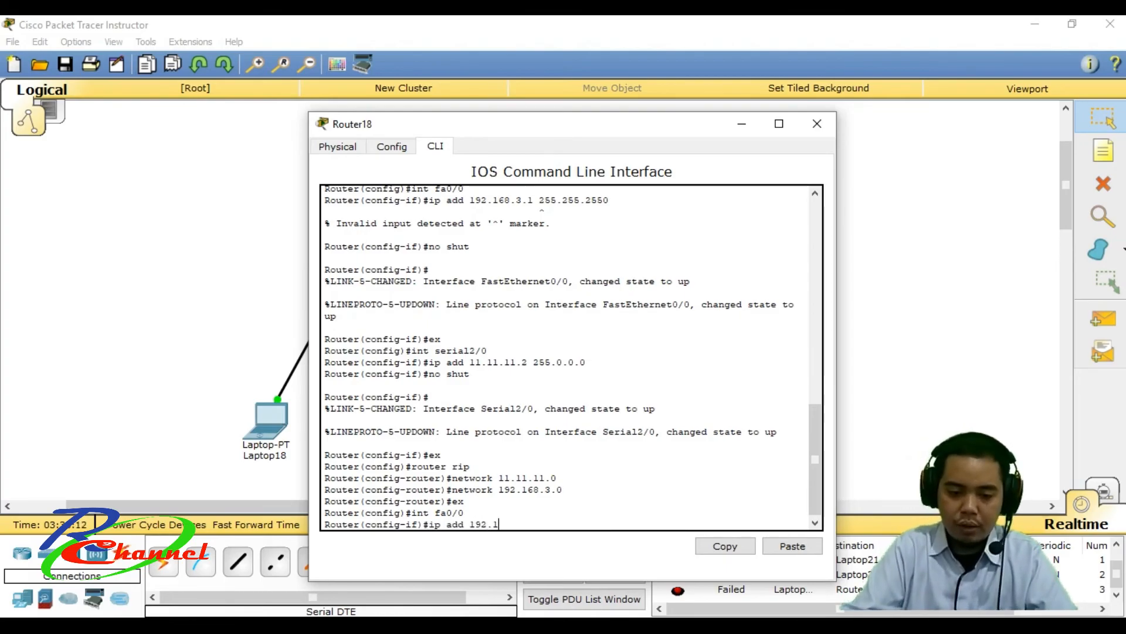
type("68.3.1 255.255.255.0")
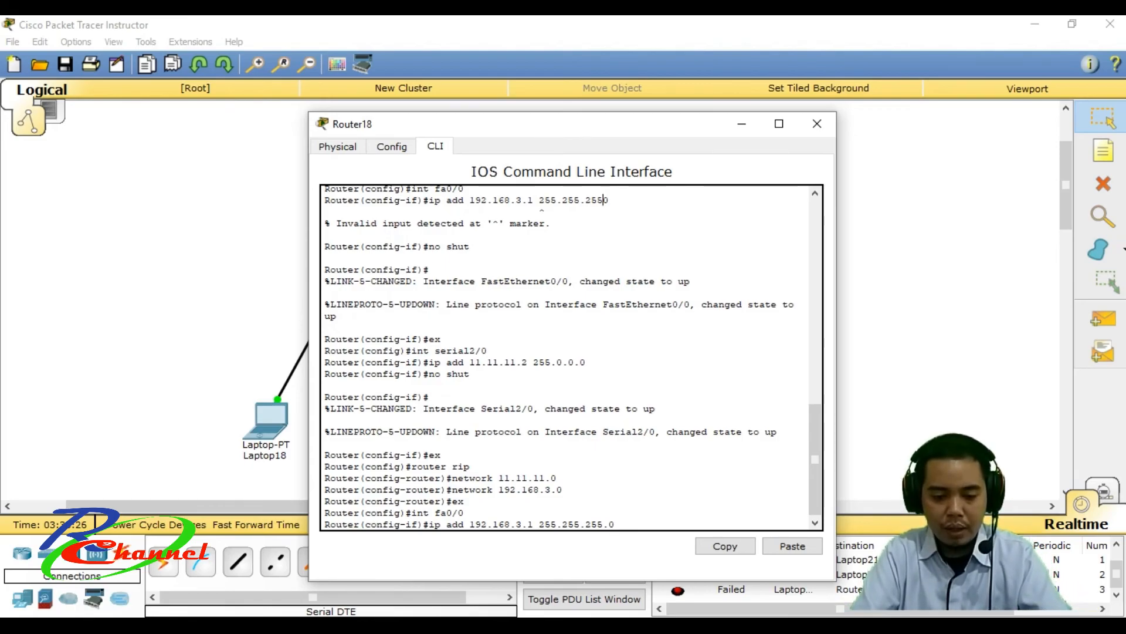
key("Return")
type("no")
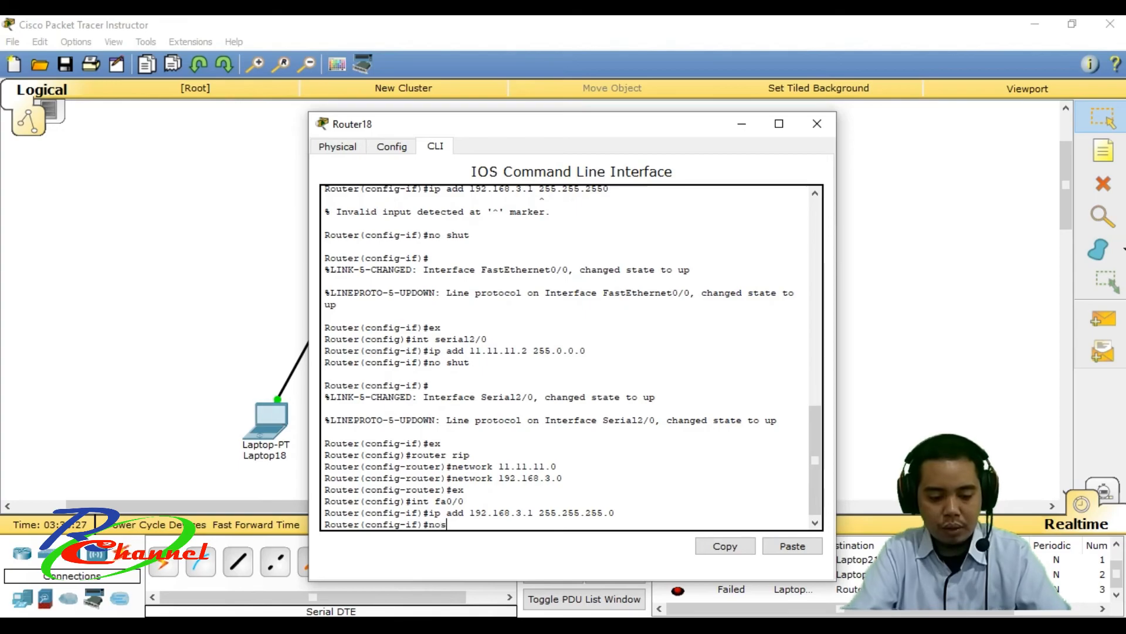
type(" shut")
key("Return")
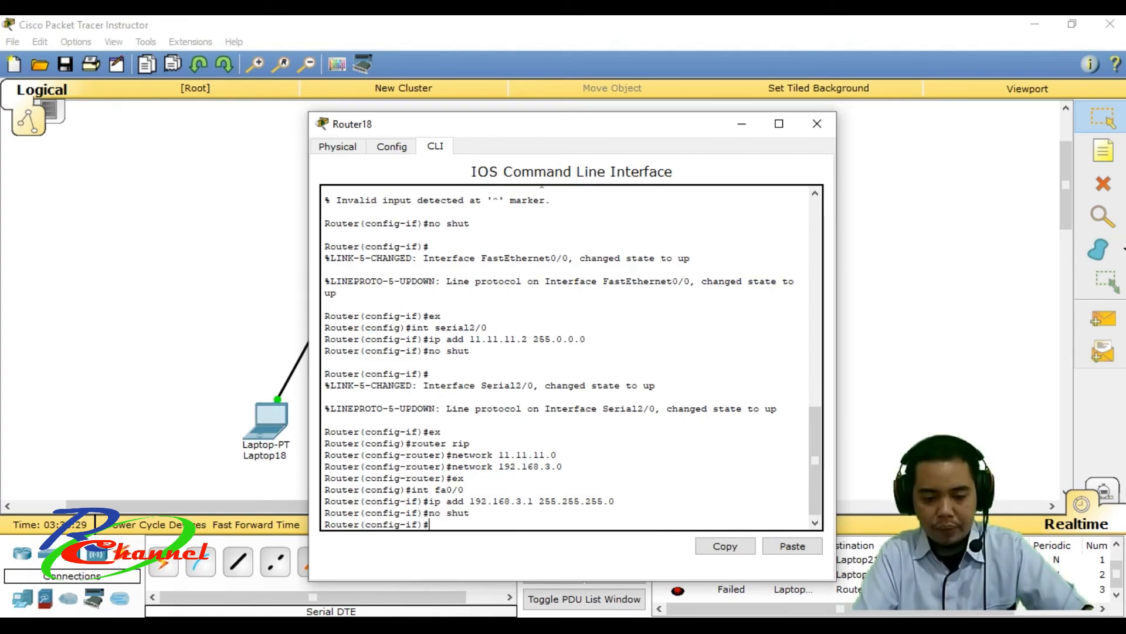
type("ex")
key("Return")
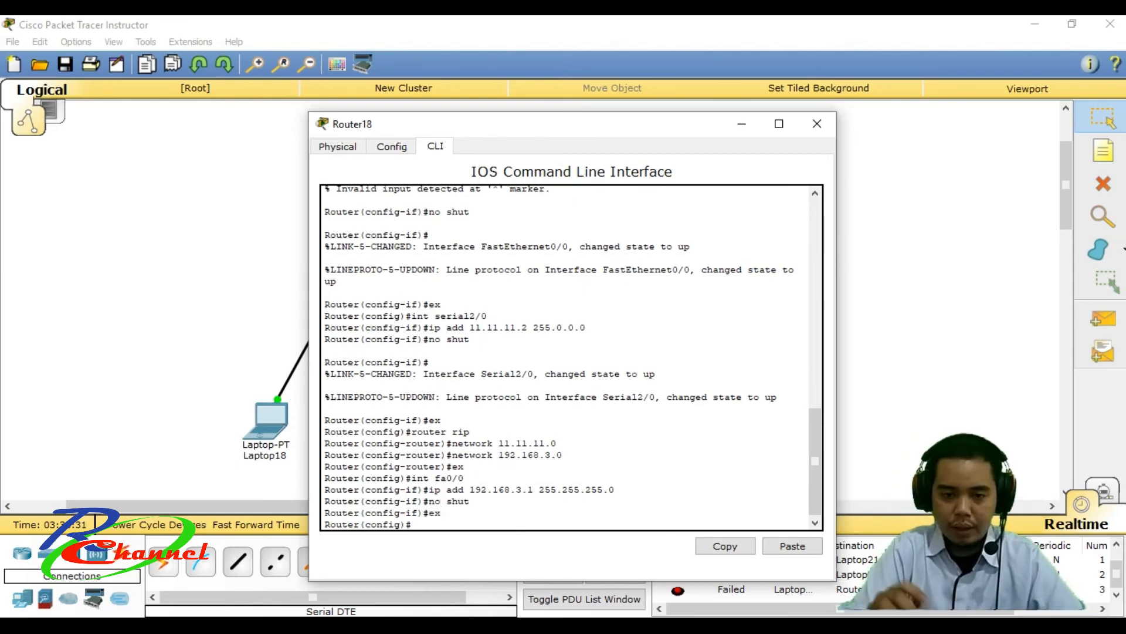
left_click(742, 124)
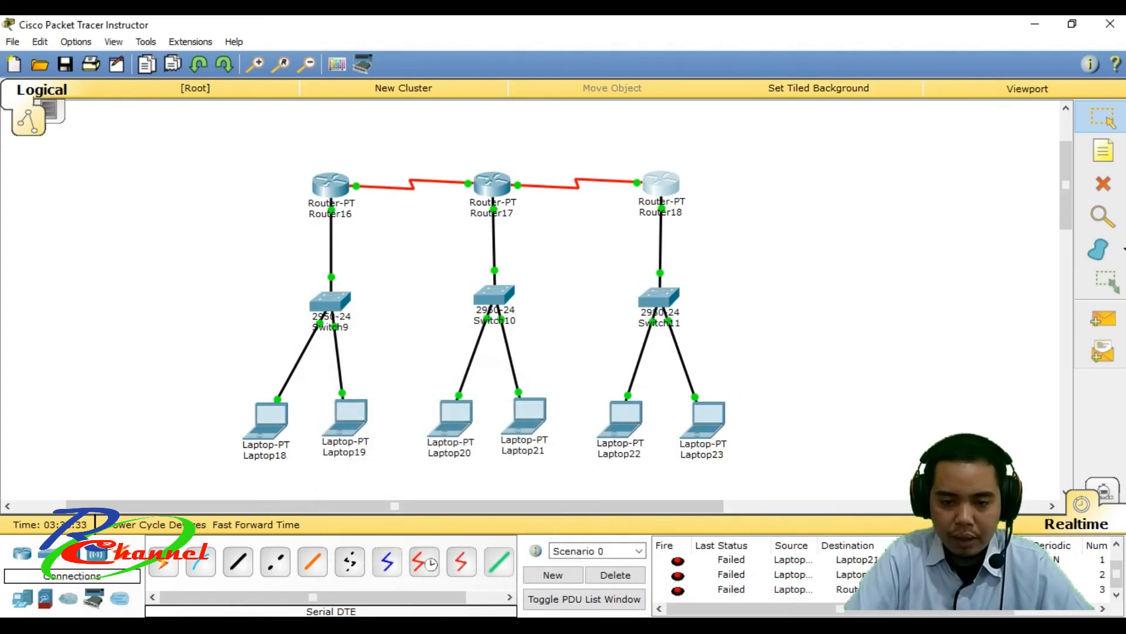
Step: Clear the scenario's PDU list and send two new simple PDUs from Laptop22 to Laptop21 to retest connectivity
left_click(1103, 318)
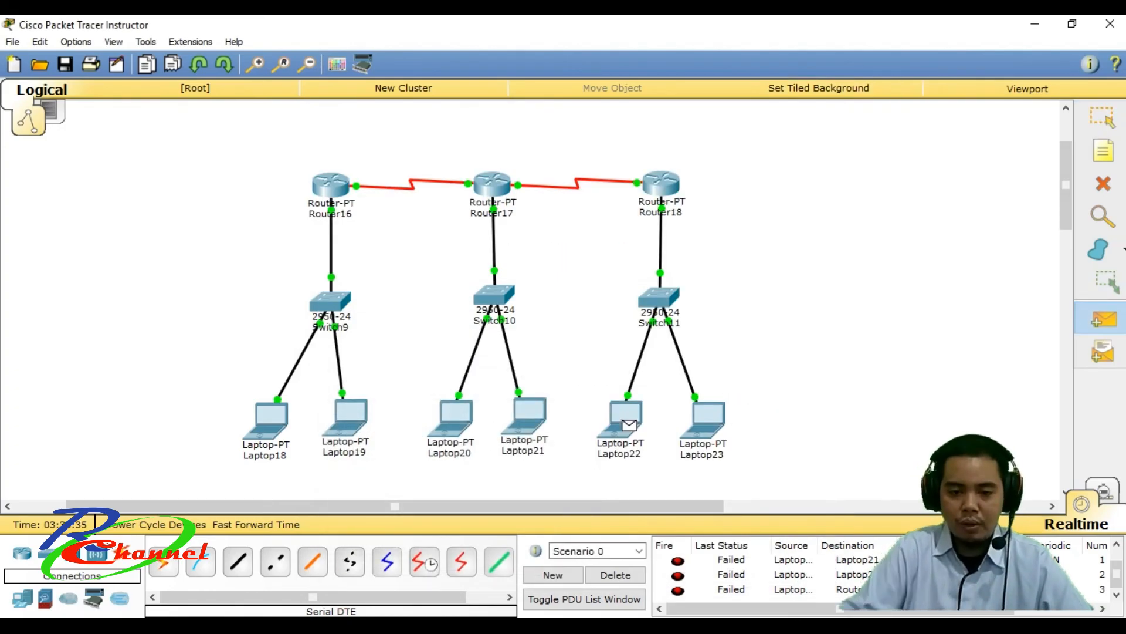
left_click(616, 575)
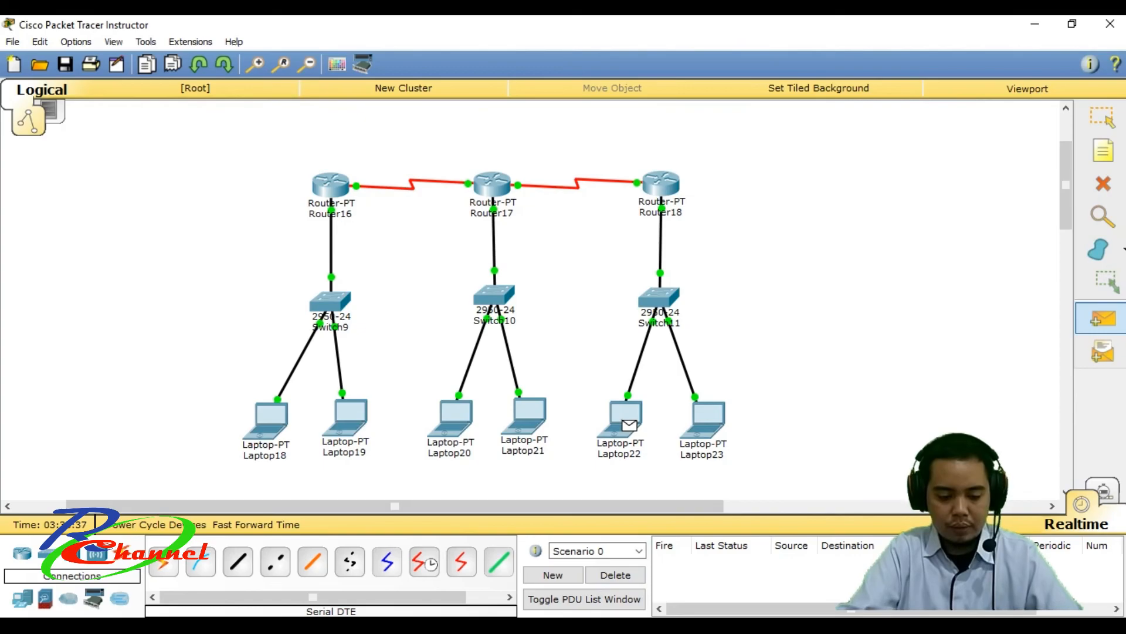
left_click(624, 418)
left_click(528, 414)
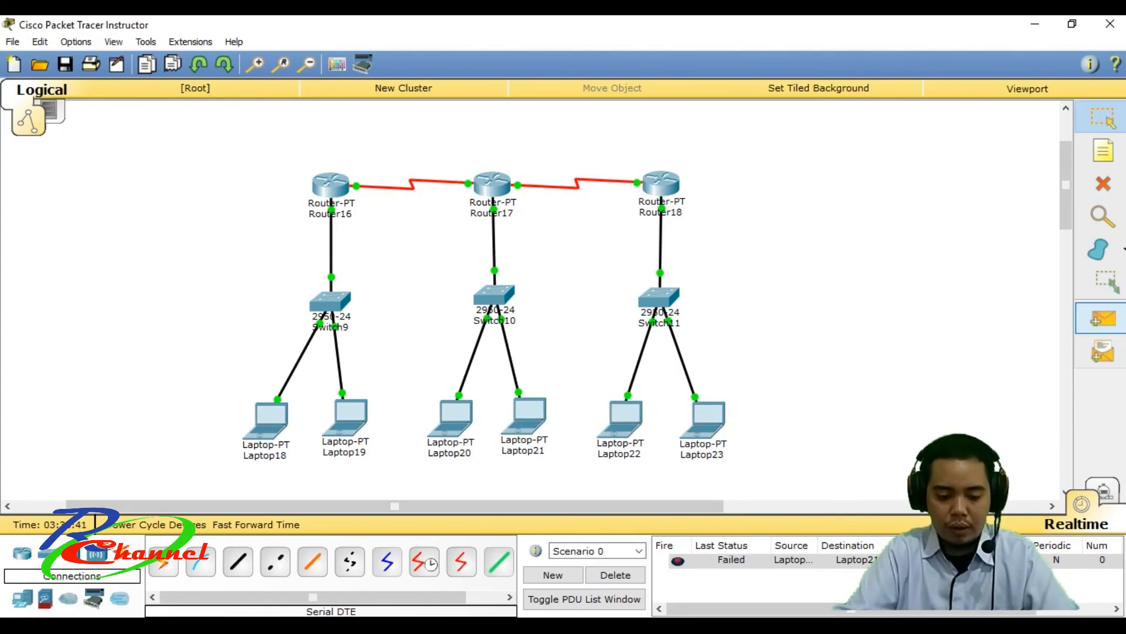
left_click(1103, 319)
left_click(625, 419)
left_click(528, 415)
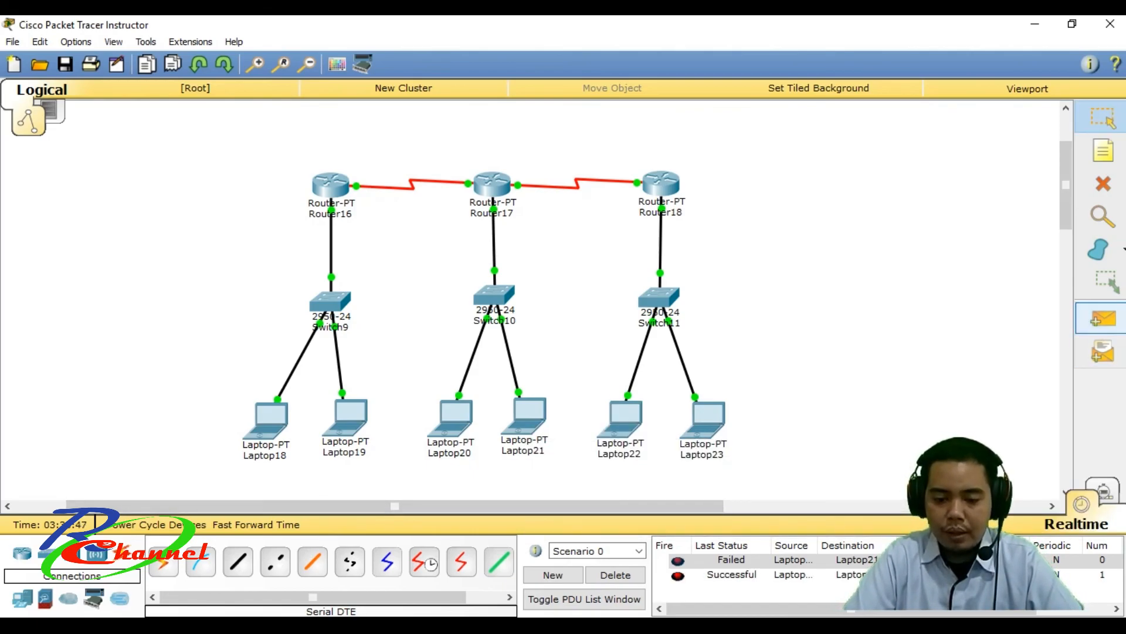
Step: Send a simple PDU from Laptop23 to Laptop20 to test connectivity between their LANs
left_click(1103, 319)
left_click(713, 426)
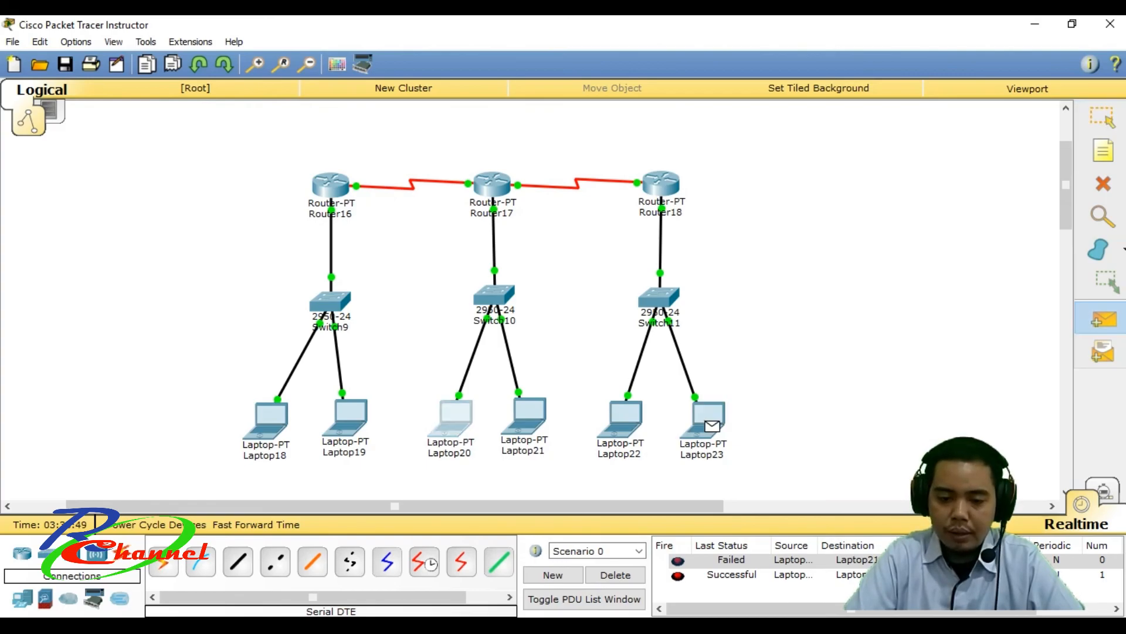
left_click(453, 418)
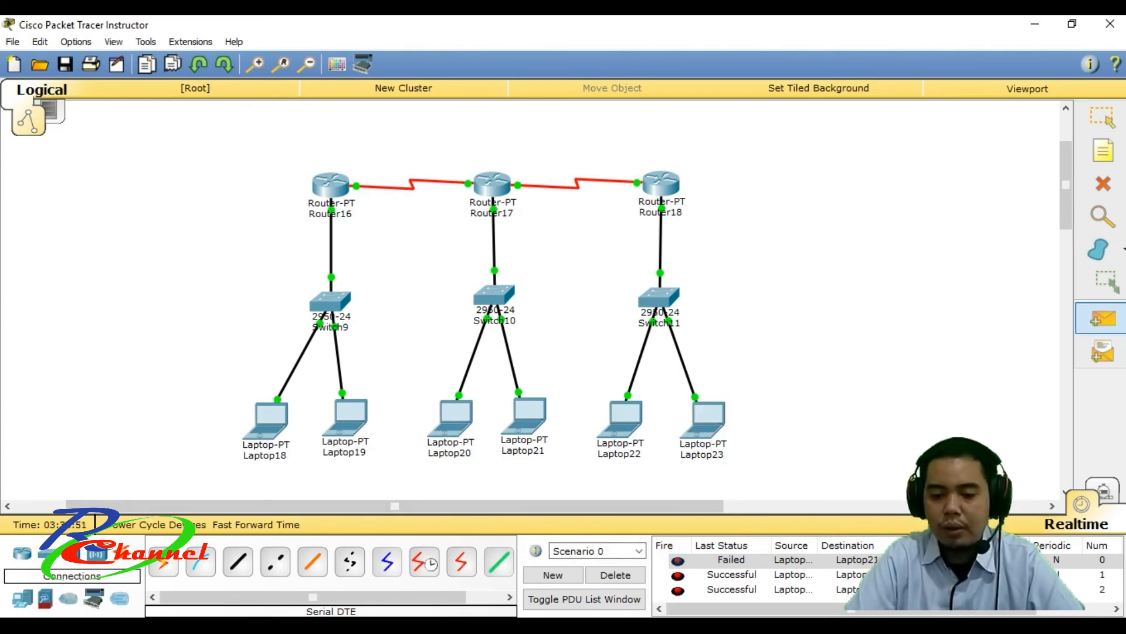
left_click(1103, 318)
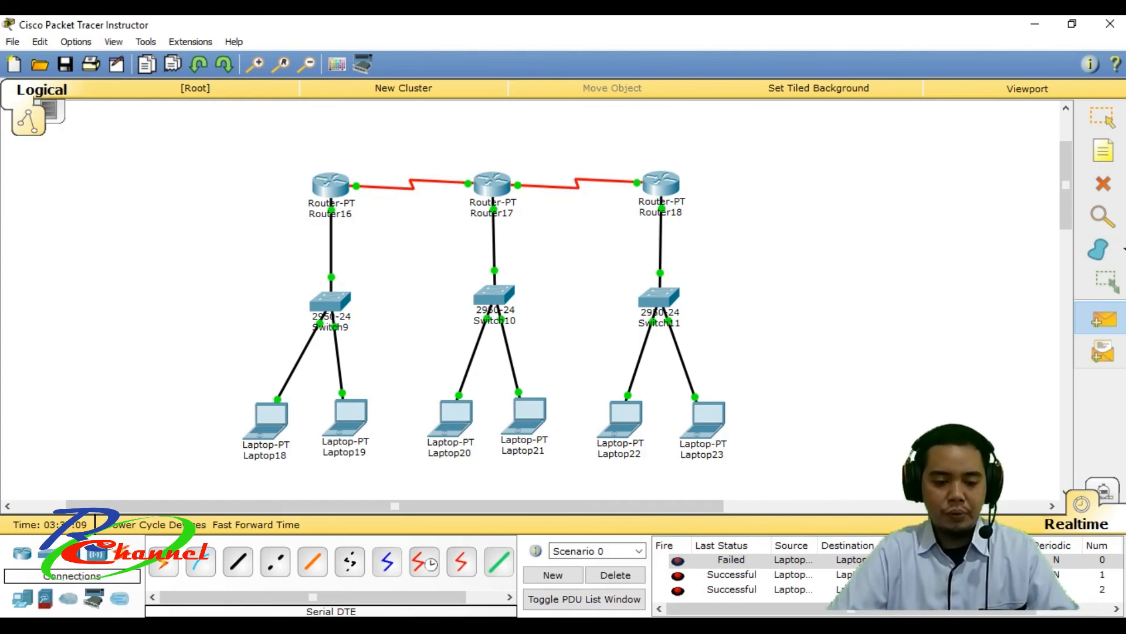
Step: Exit Packet Tracer without saving the network
mouse_move(332, 243)
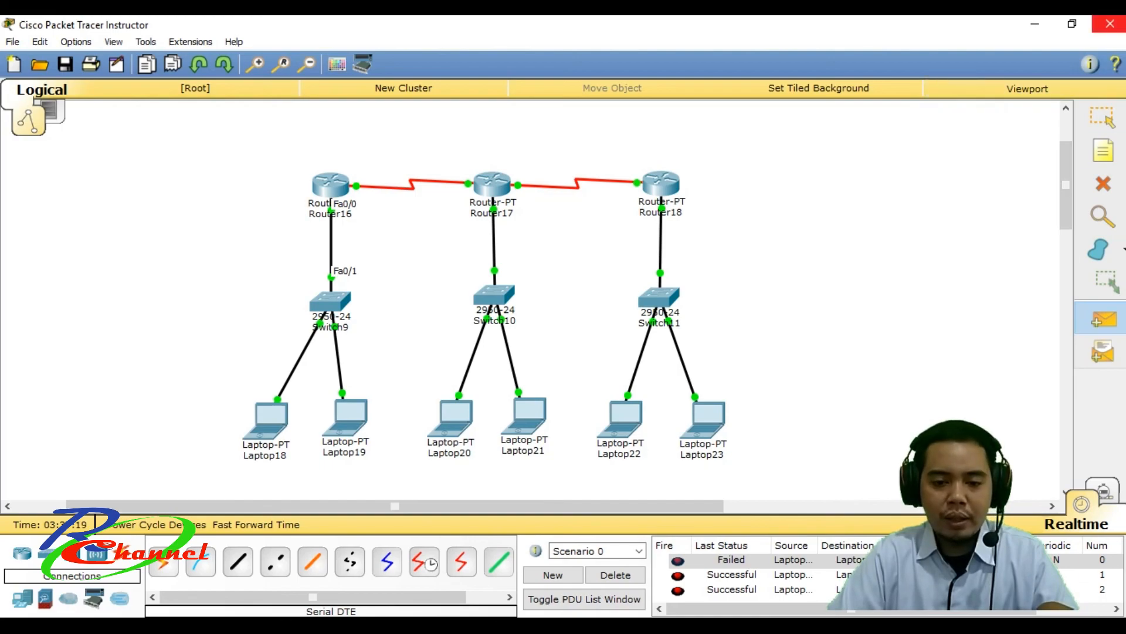
left_click(1110, 24)
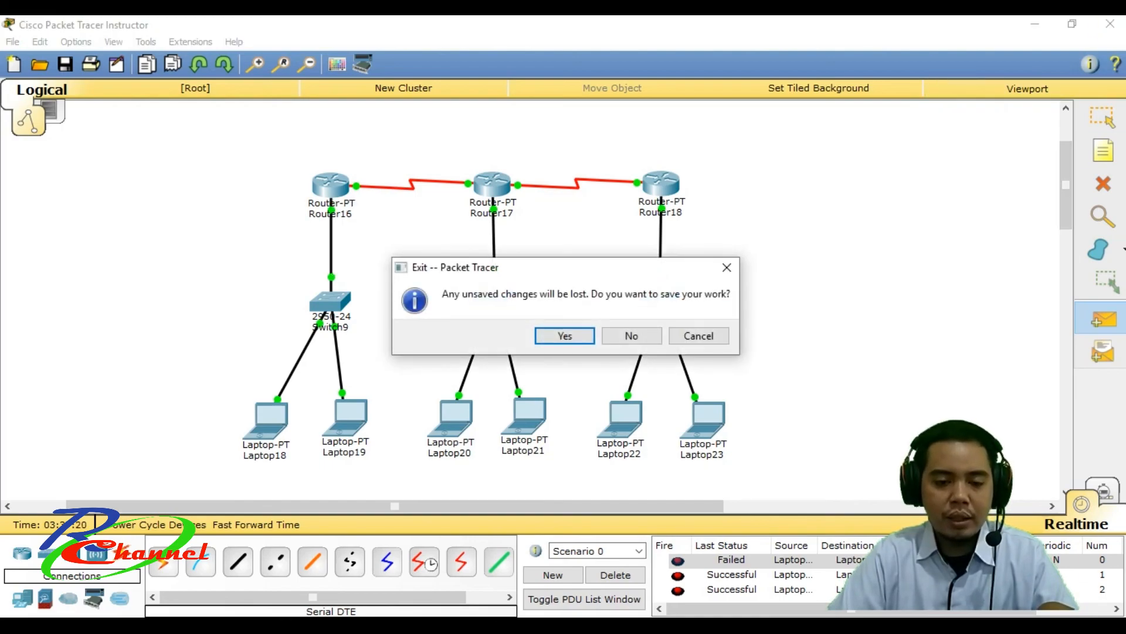
left_click(631, 336)
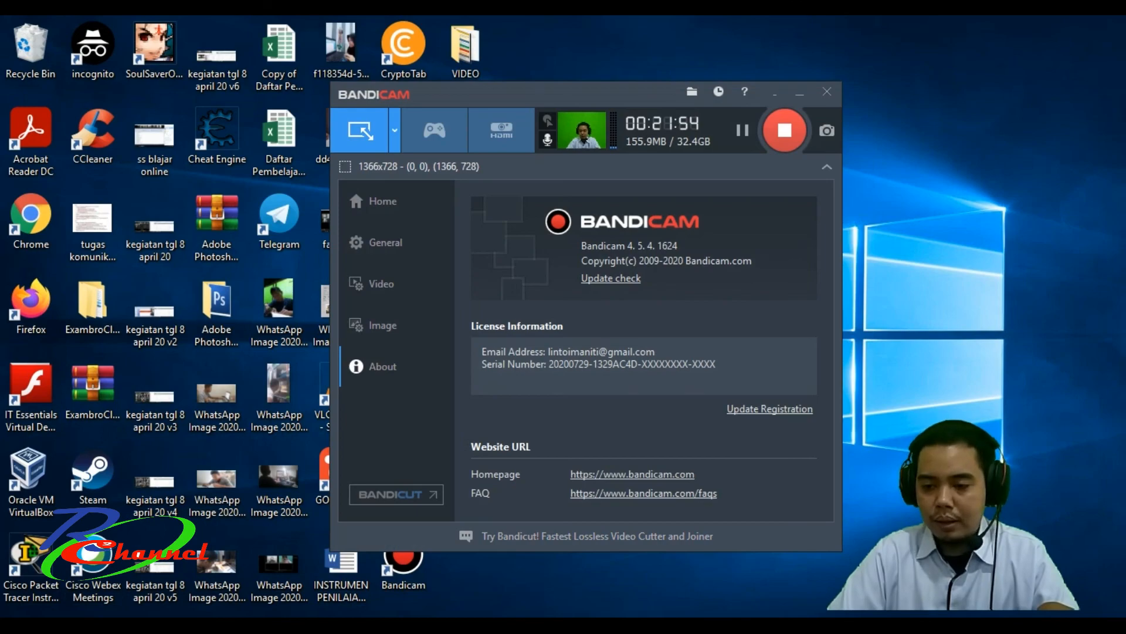